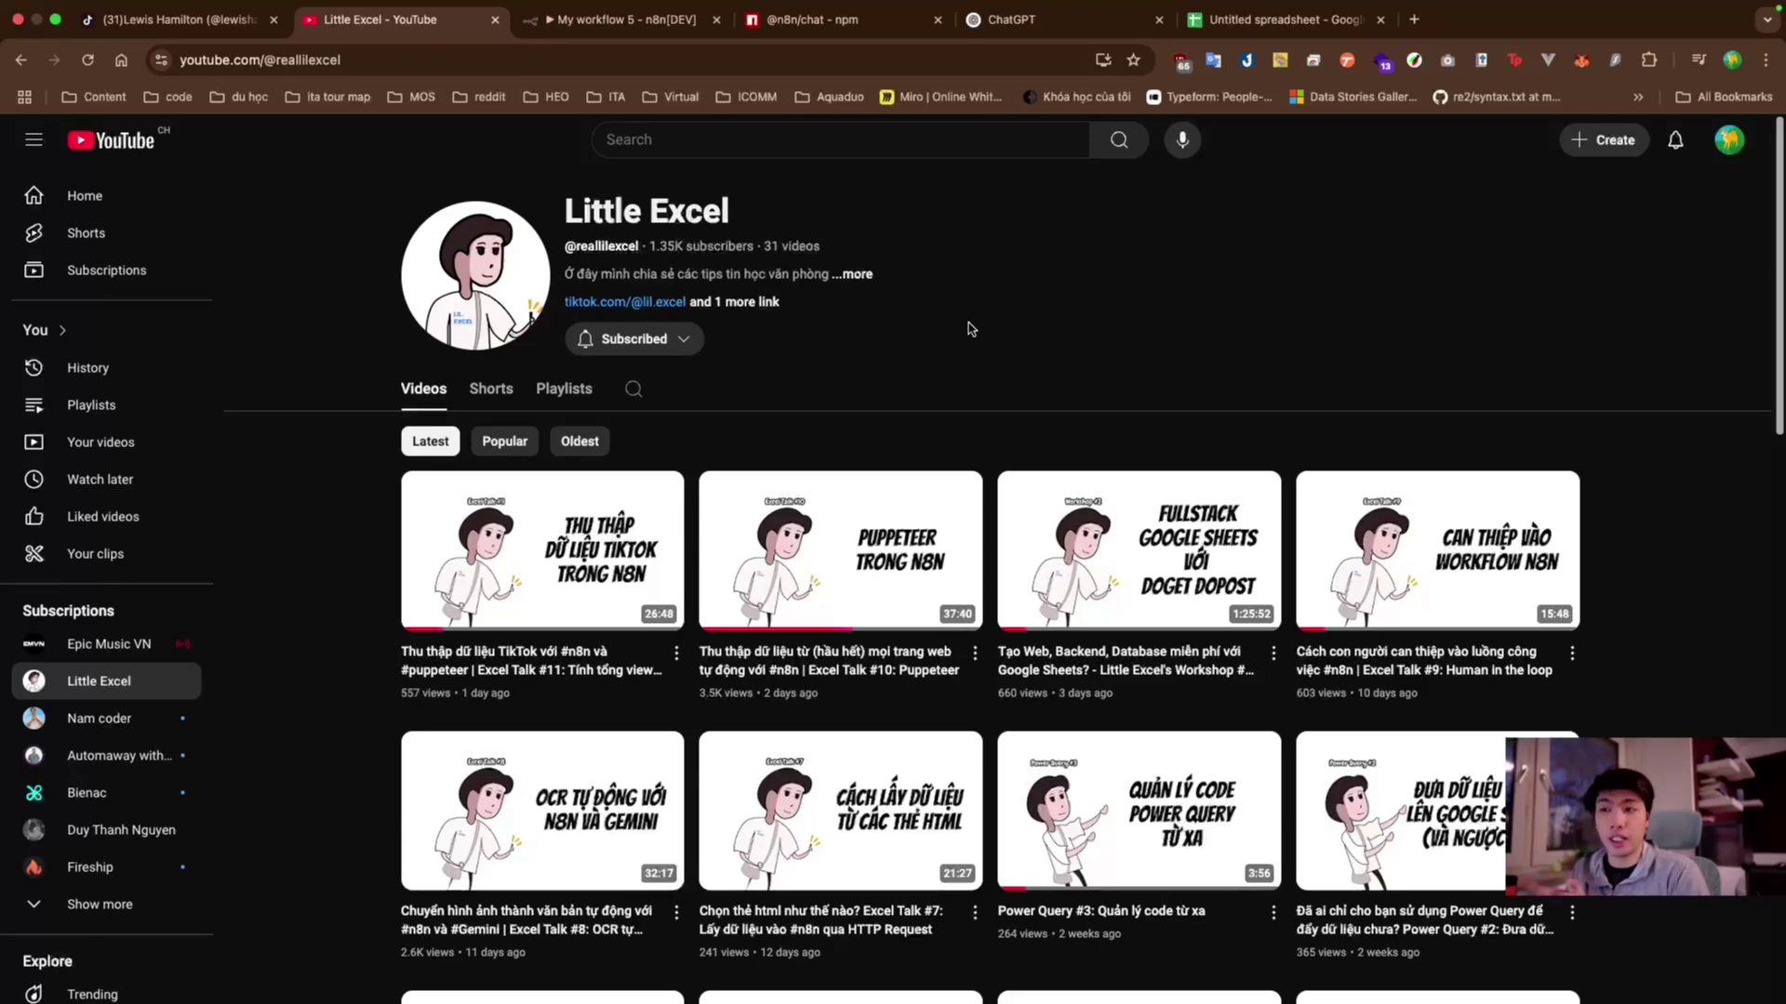
- Switch from YouTube to the 'My workflow 5' n8n editor tab
{"action": "left_click", "coordinate": [632, 20]}
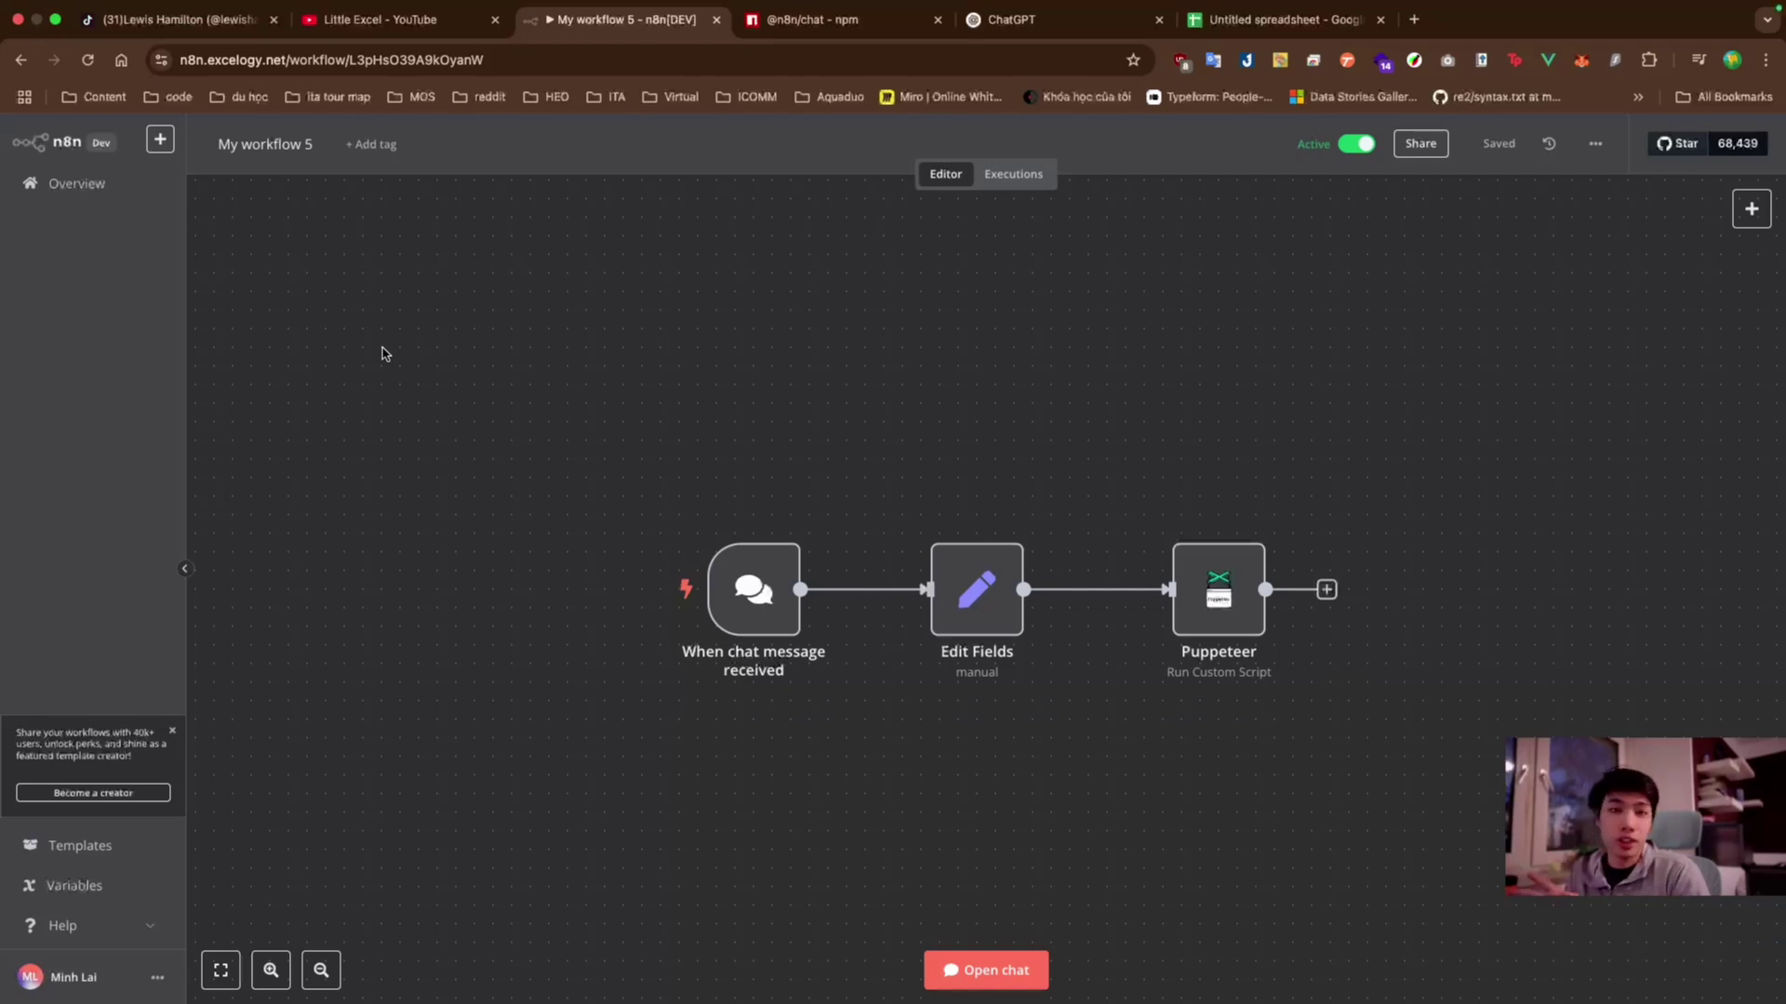
- Switch to the TikTok creator profile tab with its three videos
{"action": "left_click", "coordinate": [177, 19]}
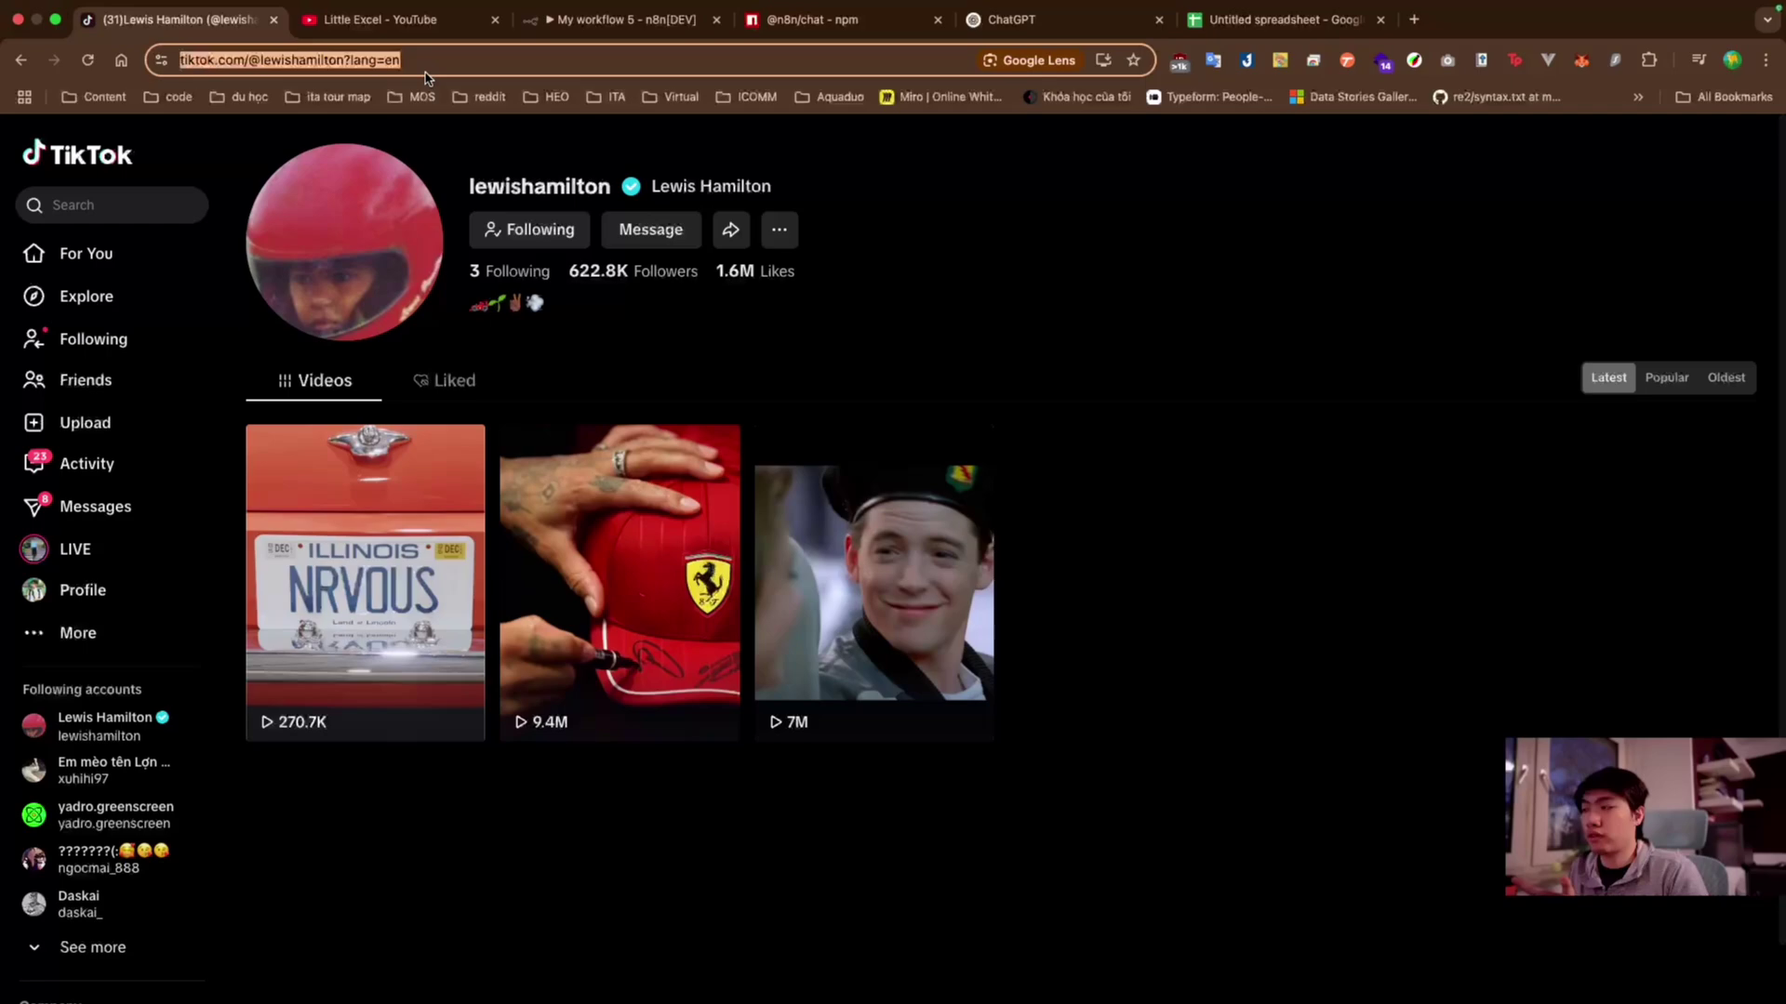
- Move from the YouTube tab to the WebStorm desktop showing code.js
{"action": "left_click", "coordinate": [381, 19]}
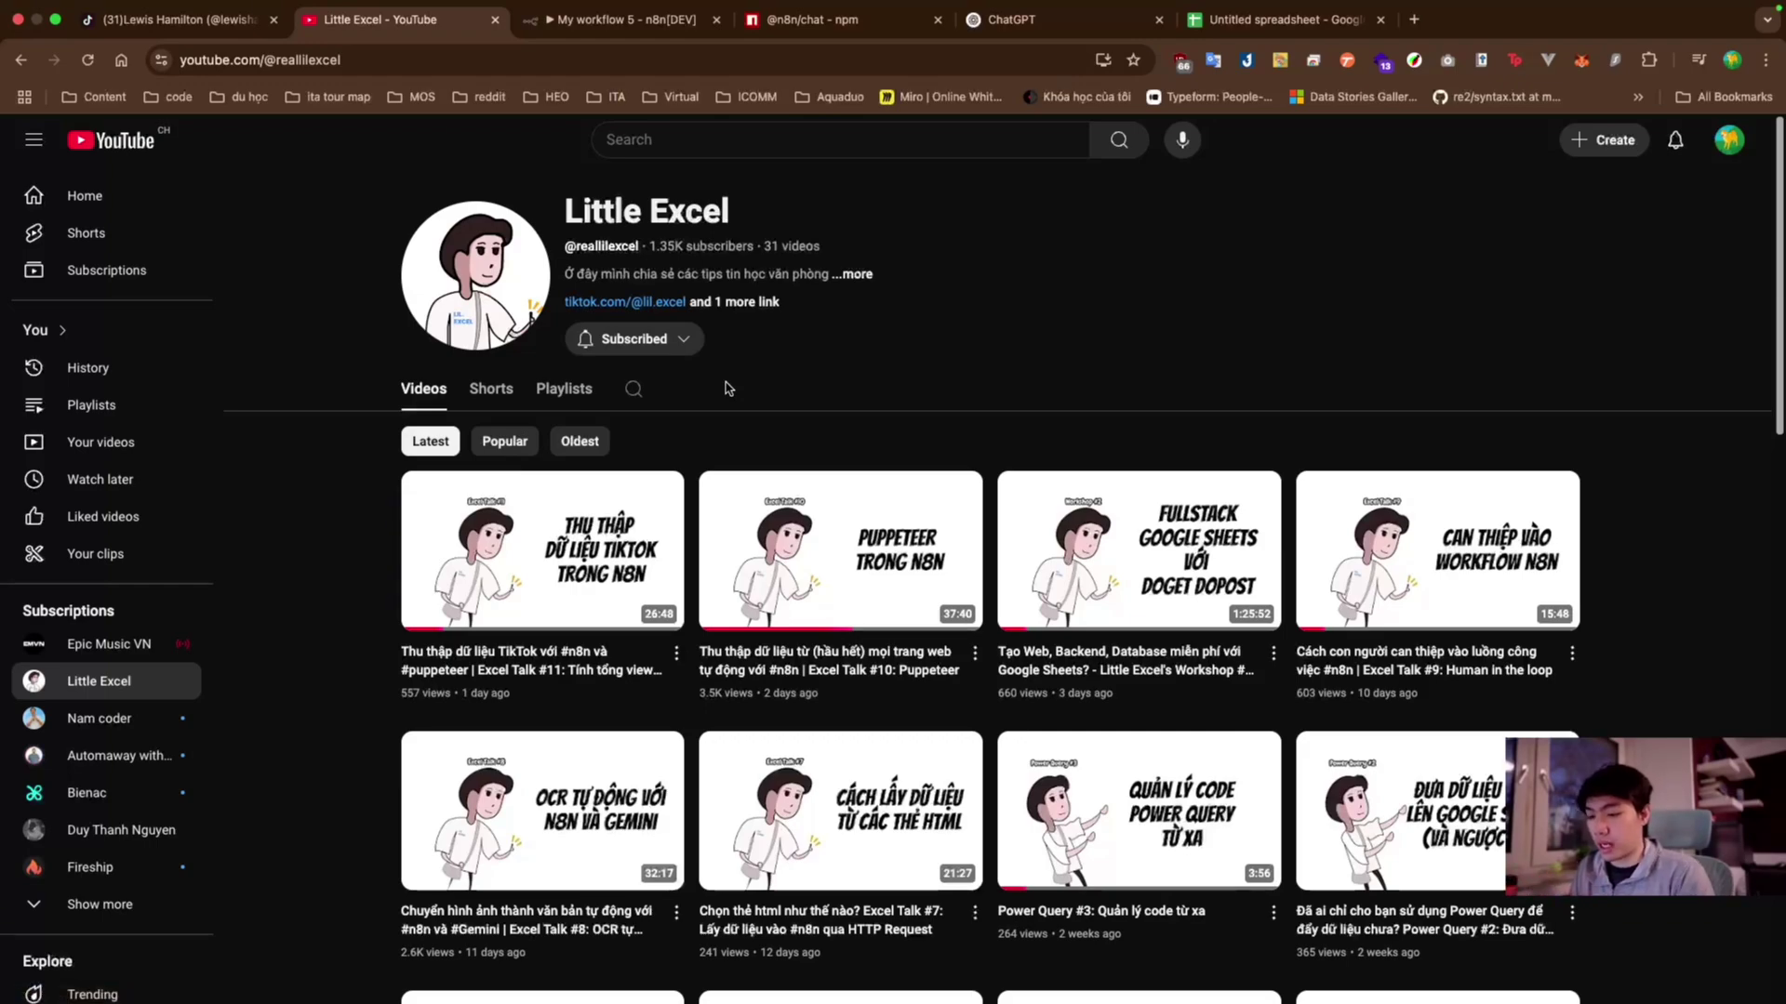
{"action": "key", "text": "super+Tab"}
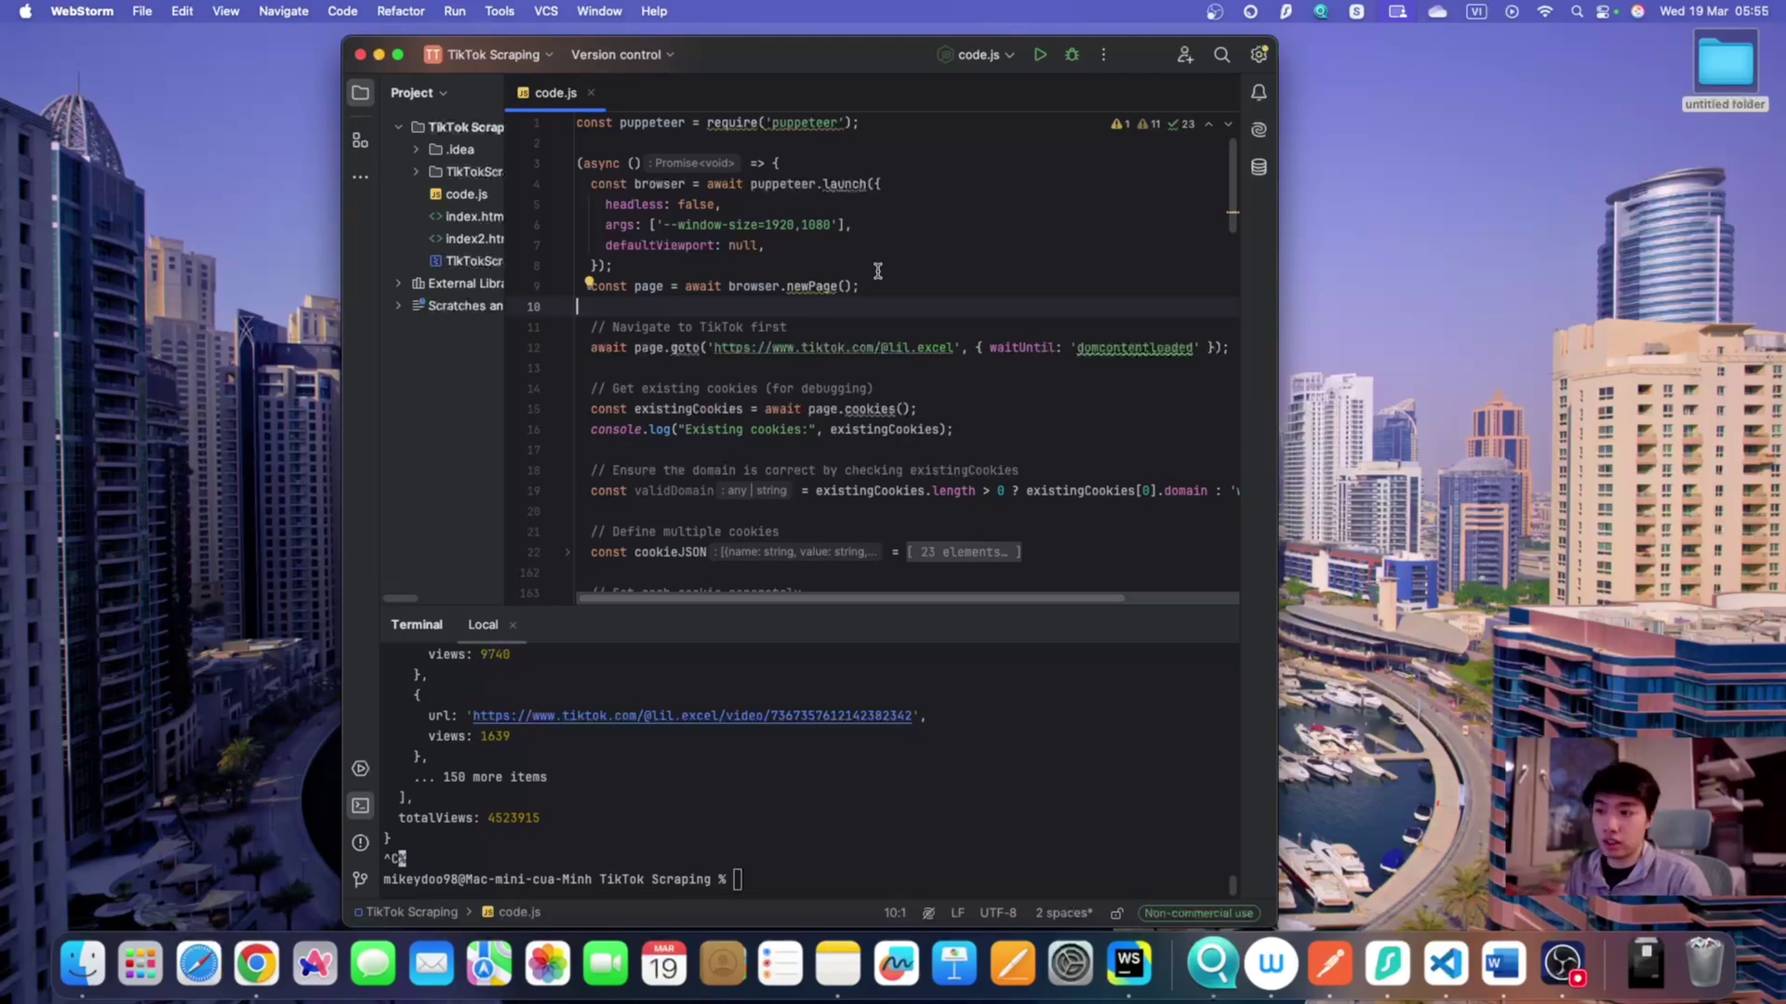
- Scroll through the scraper's terminal output down to totalViews 4523915
{"action": "scroll", "coordinate": [1084, 702], "scroll_direction": "up", "scroll_amount": 3}
{"action": "scroll", "coordinate": [1203, 809], "scroll_direction": "up", "scroll_amount": 3}
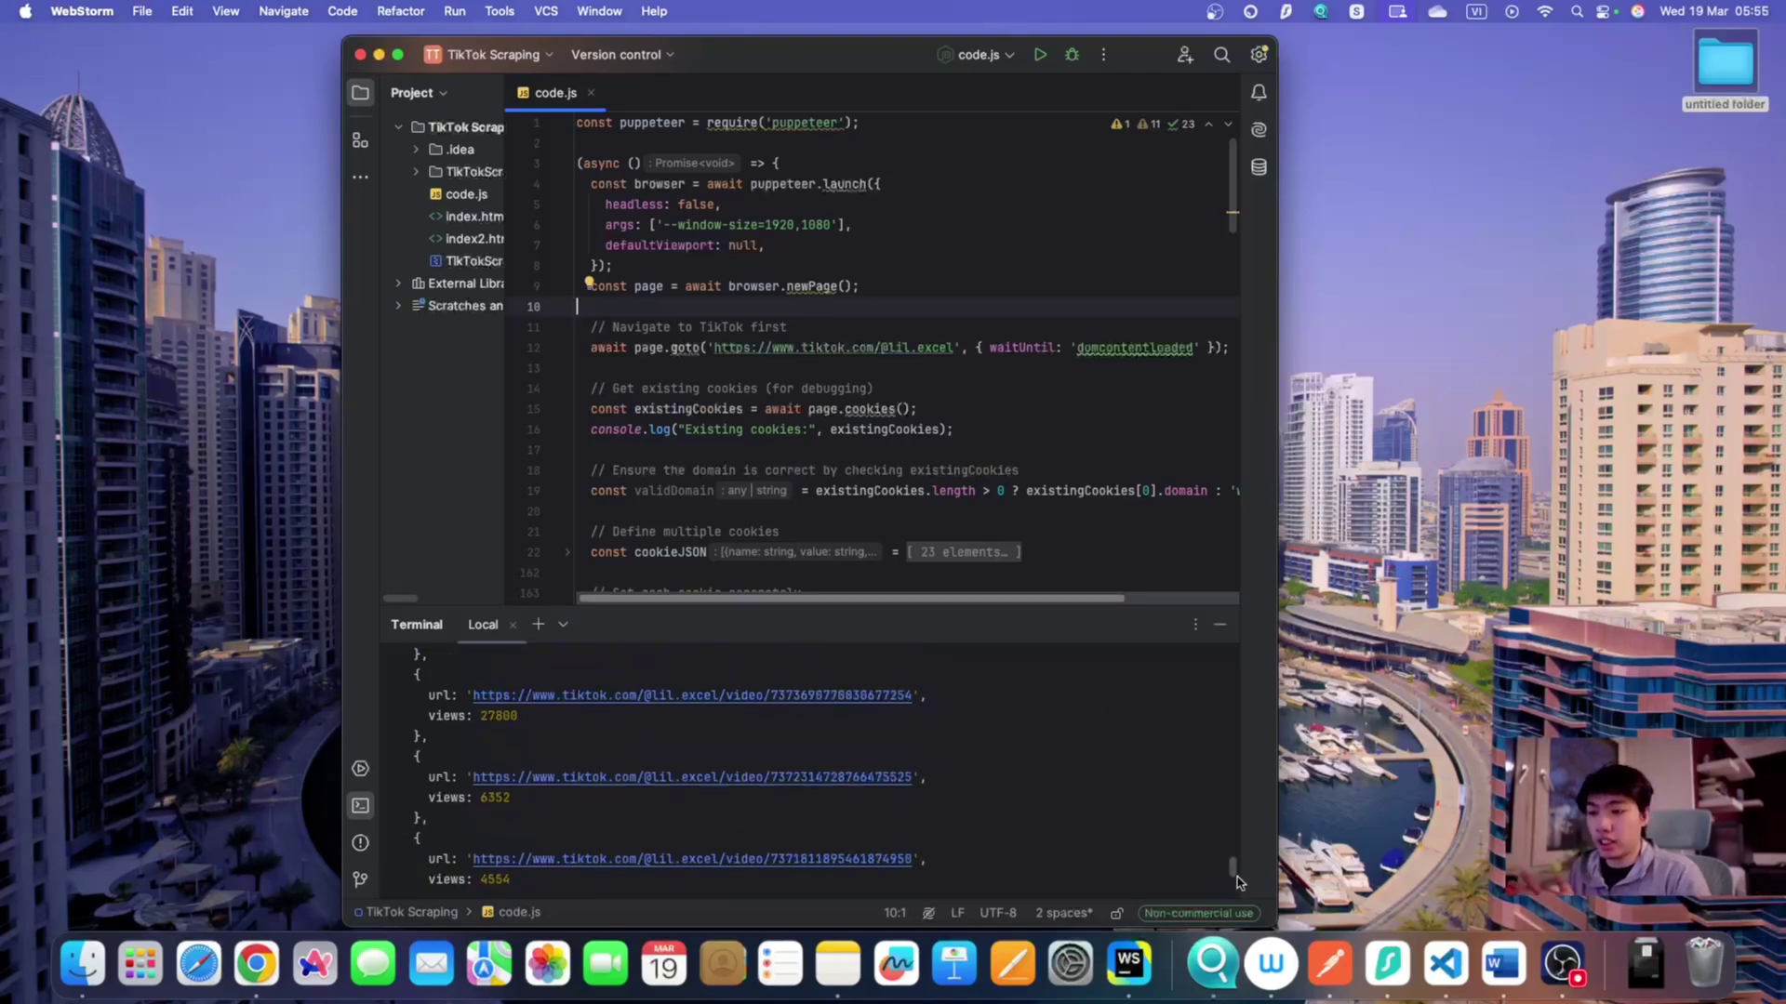
{"action": "left_click_drag", "start_coordinate": [1232, 865], "coordinate": [1221, 677]}
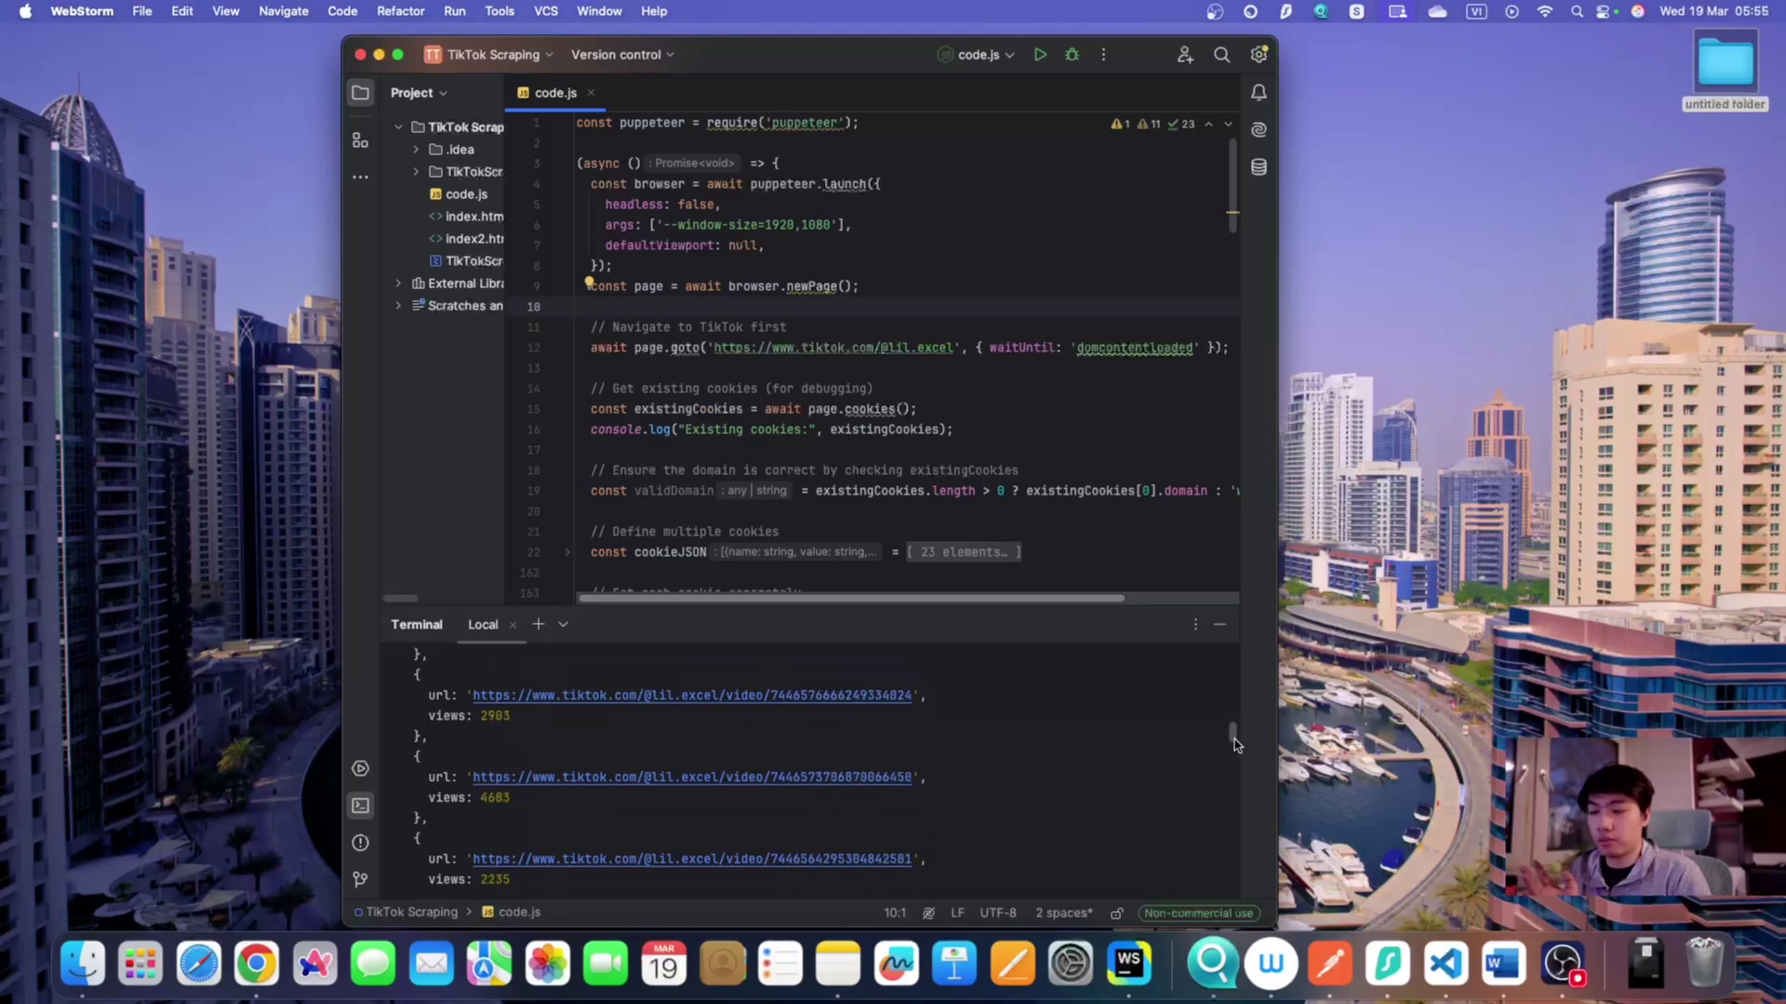
{"action": "scroll", "coordinate": [1070, 698], "scroll_direction": "up", "scroll_amount": 3}
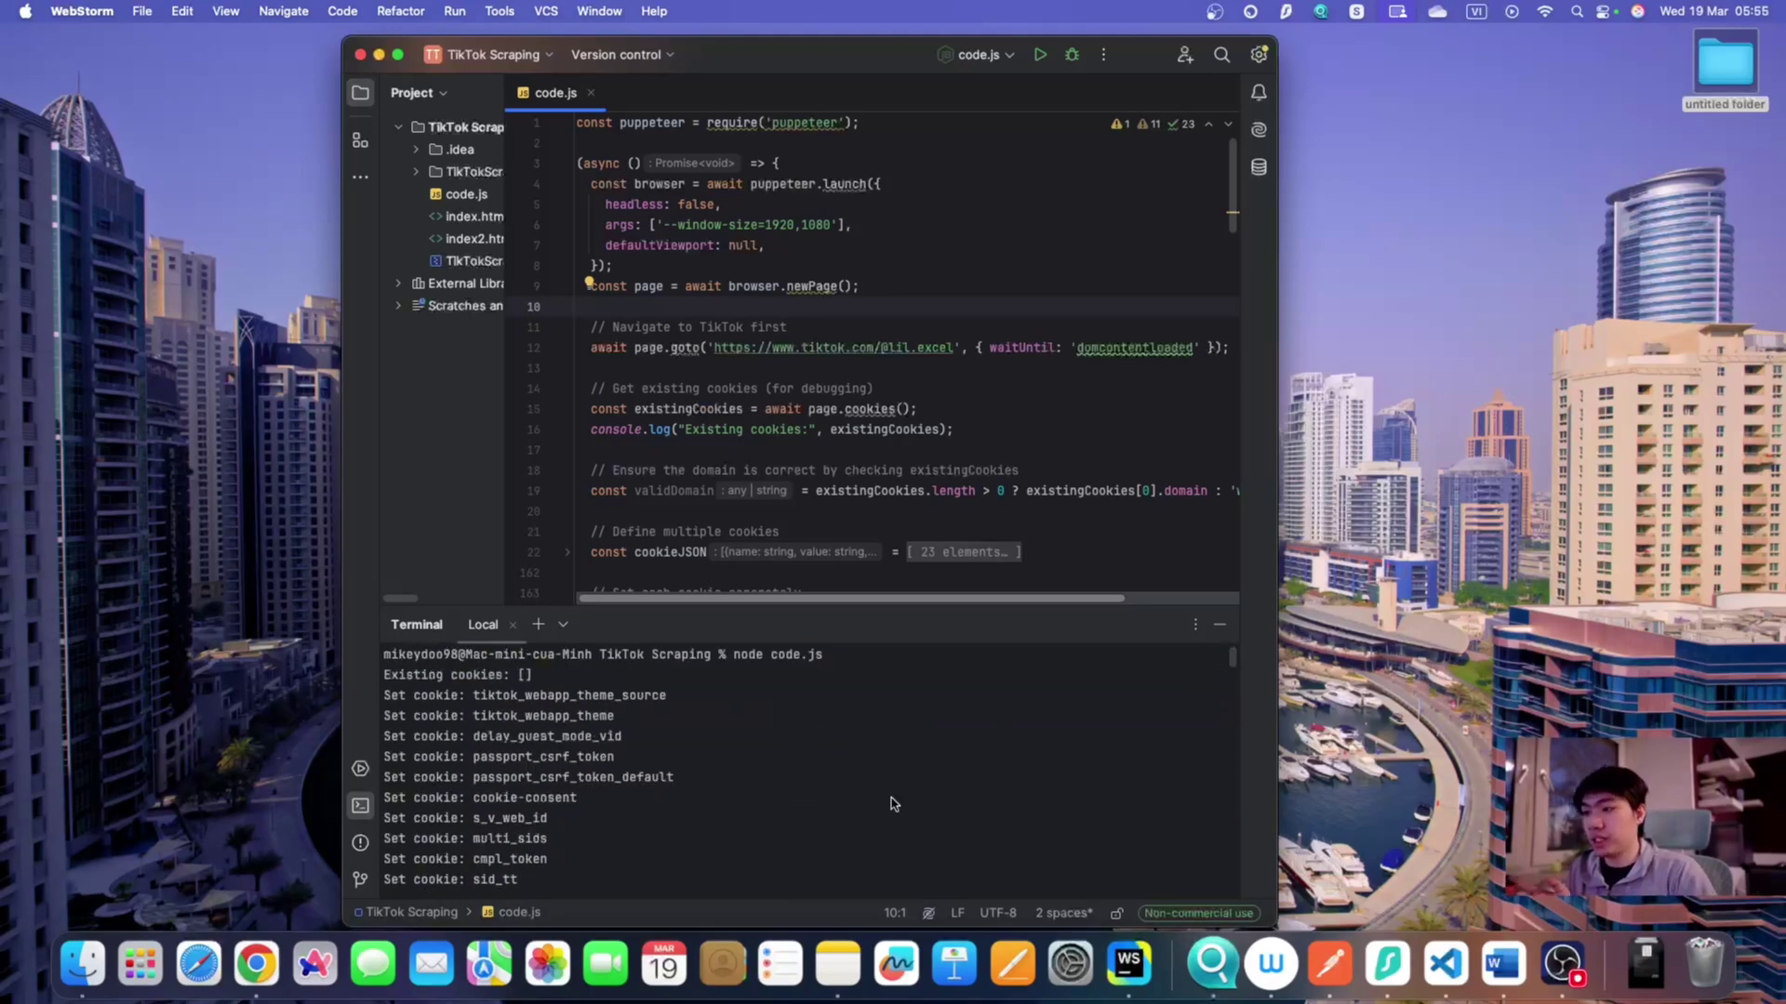
{"action": "scroll", "coordinate": [819, 730], "scroll_direction": "down", "scroll_amount": 5}
{"action": "scroll", "coordinate": [837, 732], "scroll_direction": "down", "scroll_amount": 5}
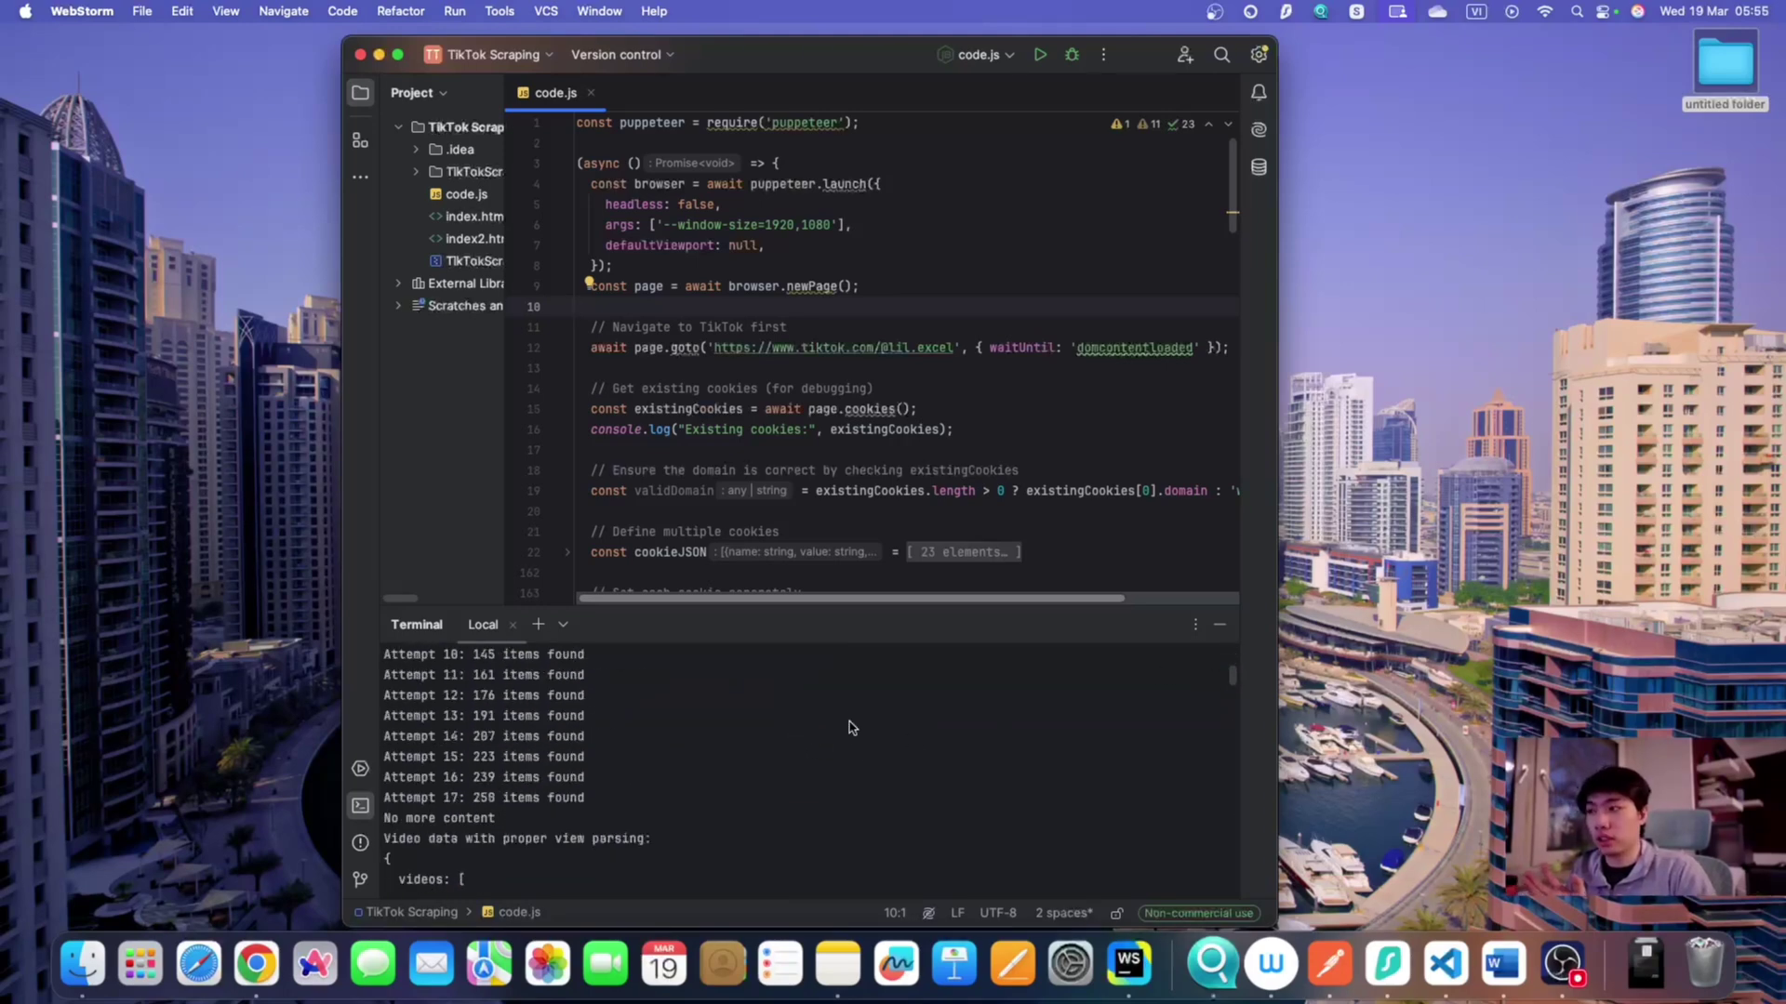
{"action": "scroll", "coordinate": [762, 753], "scroll_direction": "down", "scroll_amount": 3}
{"action": "scroll", "coordinate": [455, 762], "scroll_direction": "down", "scroll_amount": 2}
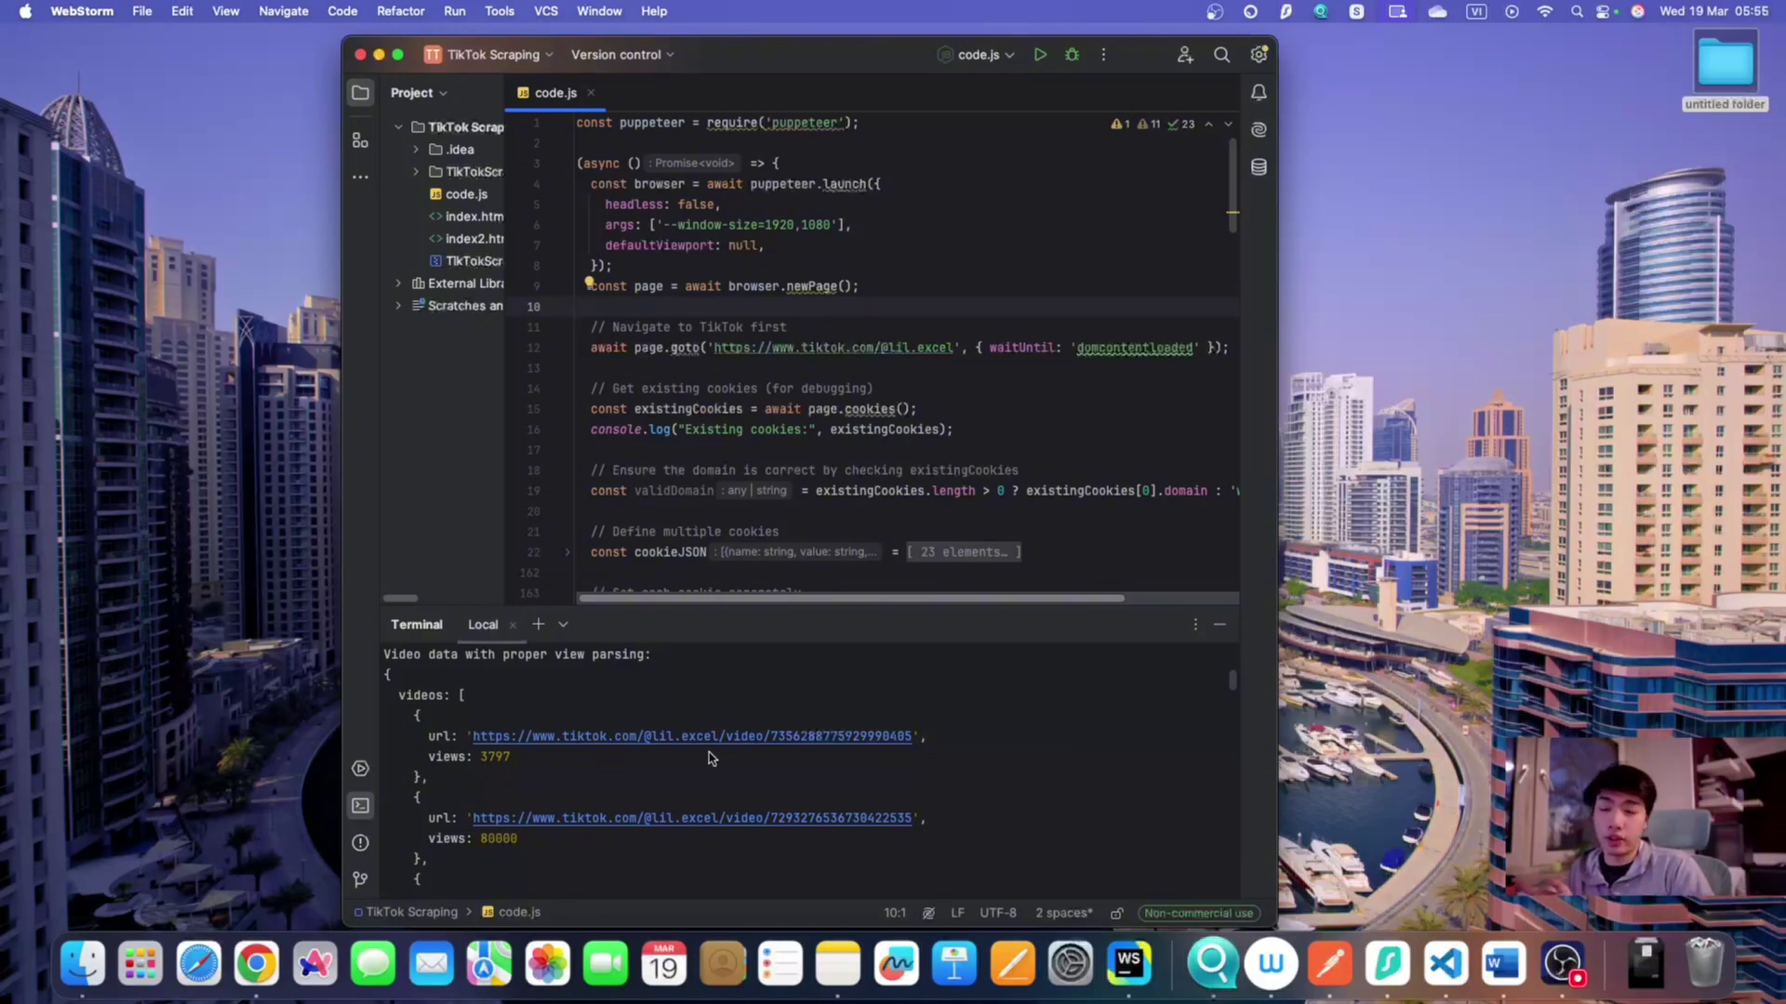
{"action": "scroll", "coordinate": [633, 841], "scroll_direction": "down", "scroll_amount": 5}
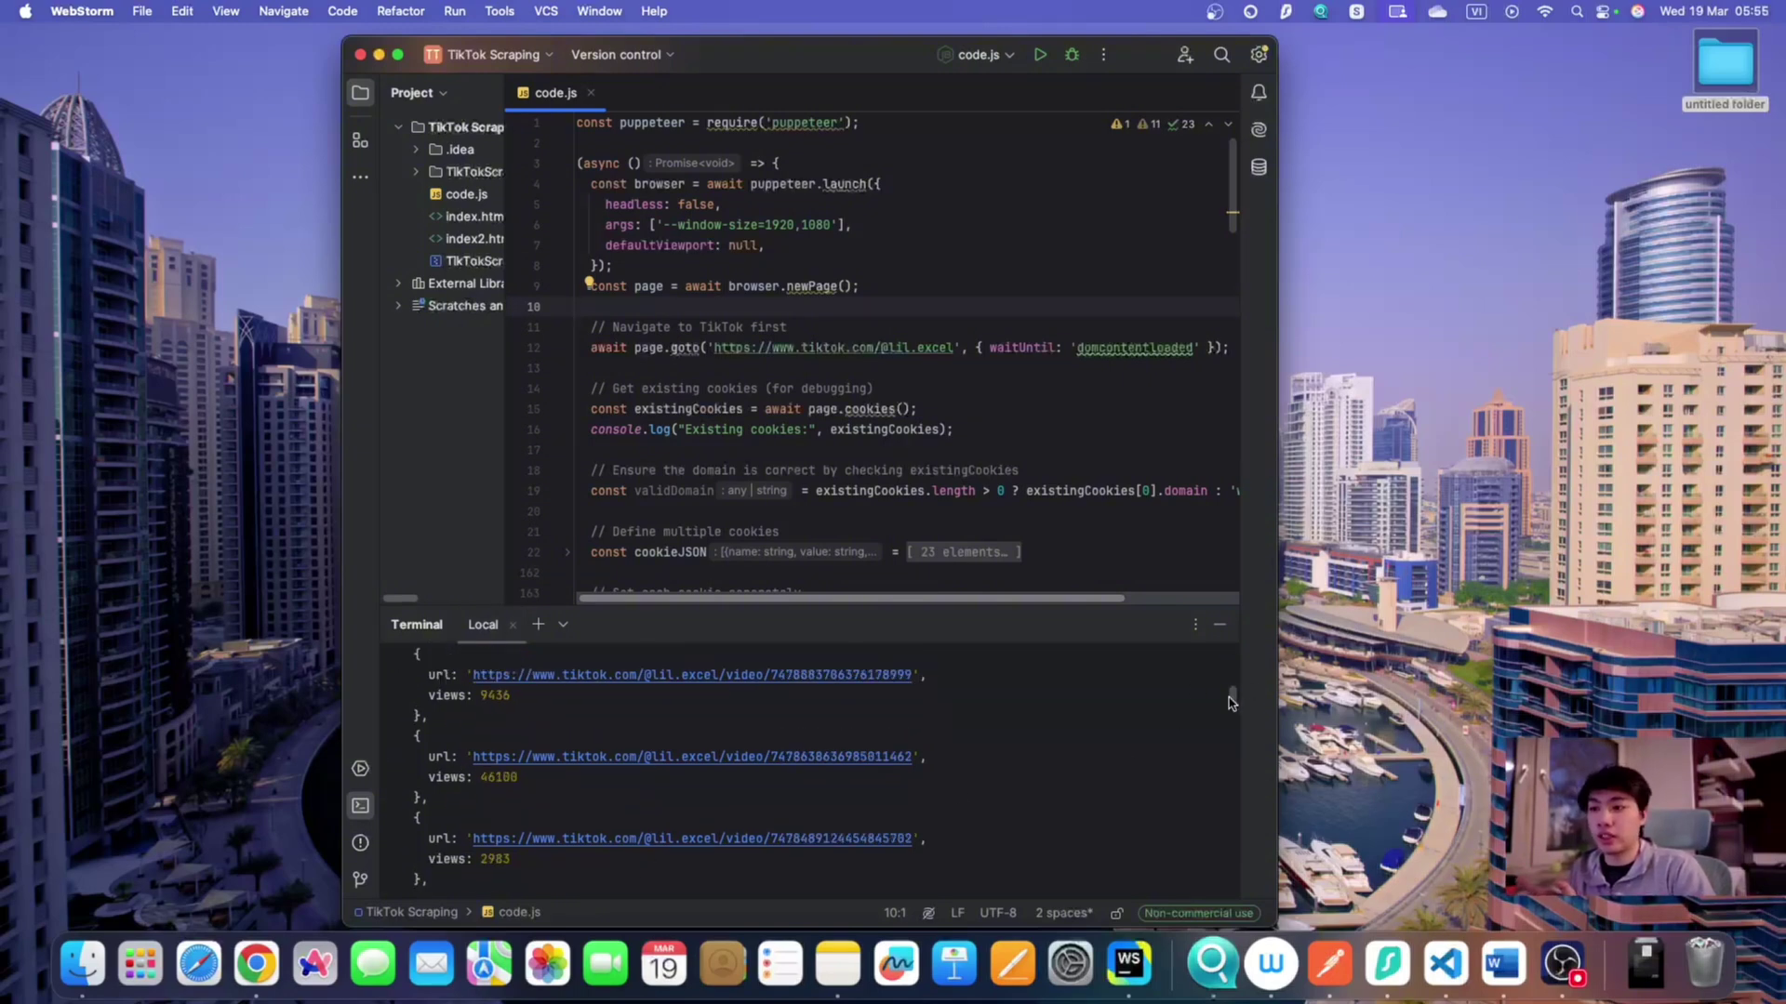
{"action": "left_click_drag", "start_coordinate": [1233, 698], "coordinate": [1233, 889]}
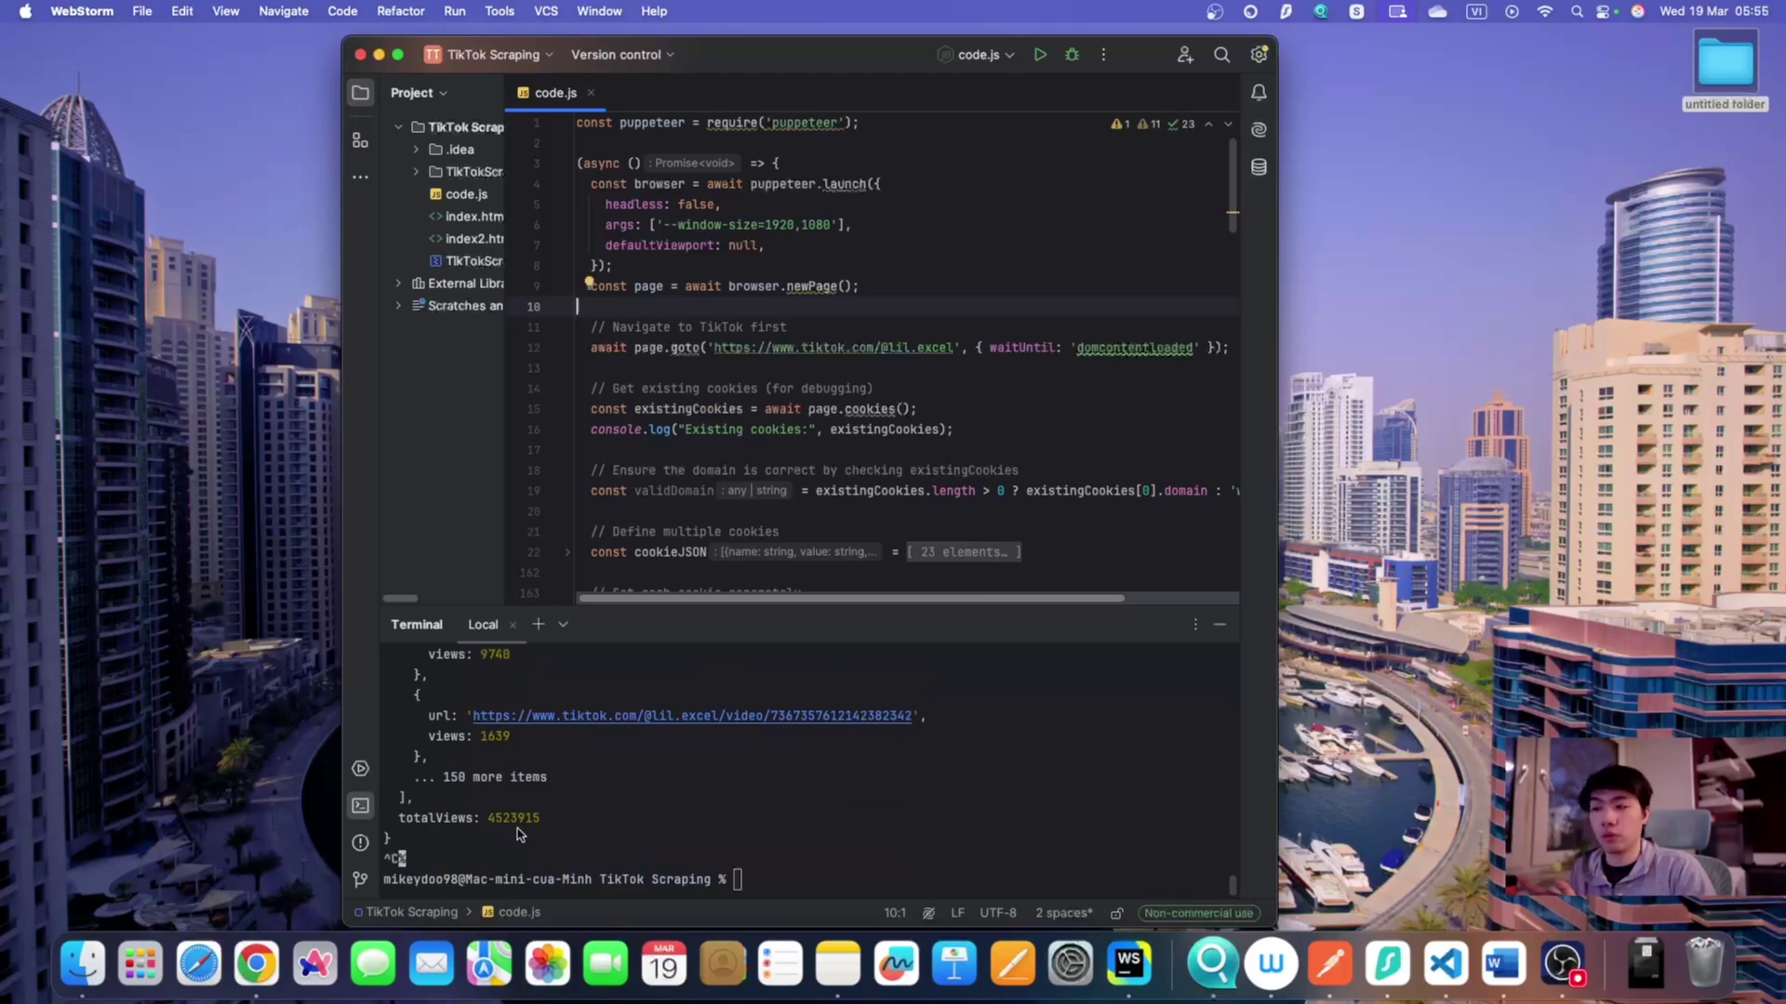
- Check the TikTok URL on line 12, then switch back to Chrome
{"action": "left_click", "coordinate": [749, 350]}
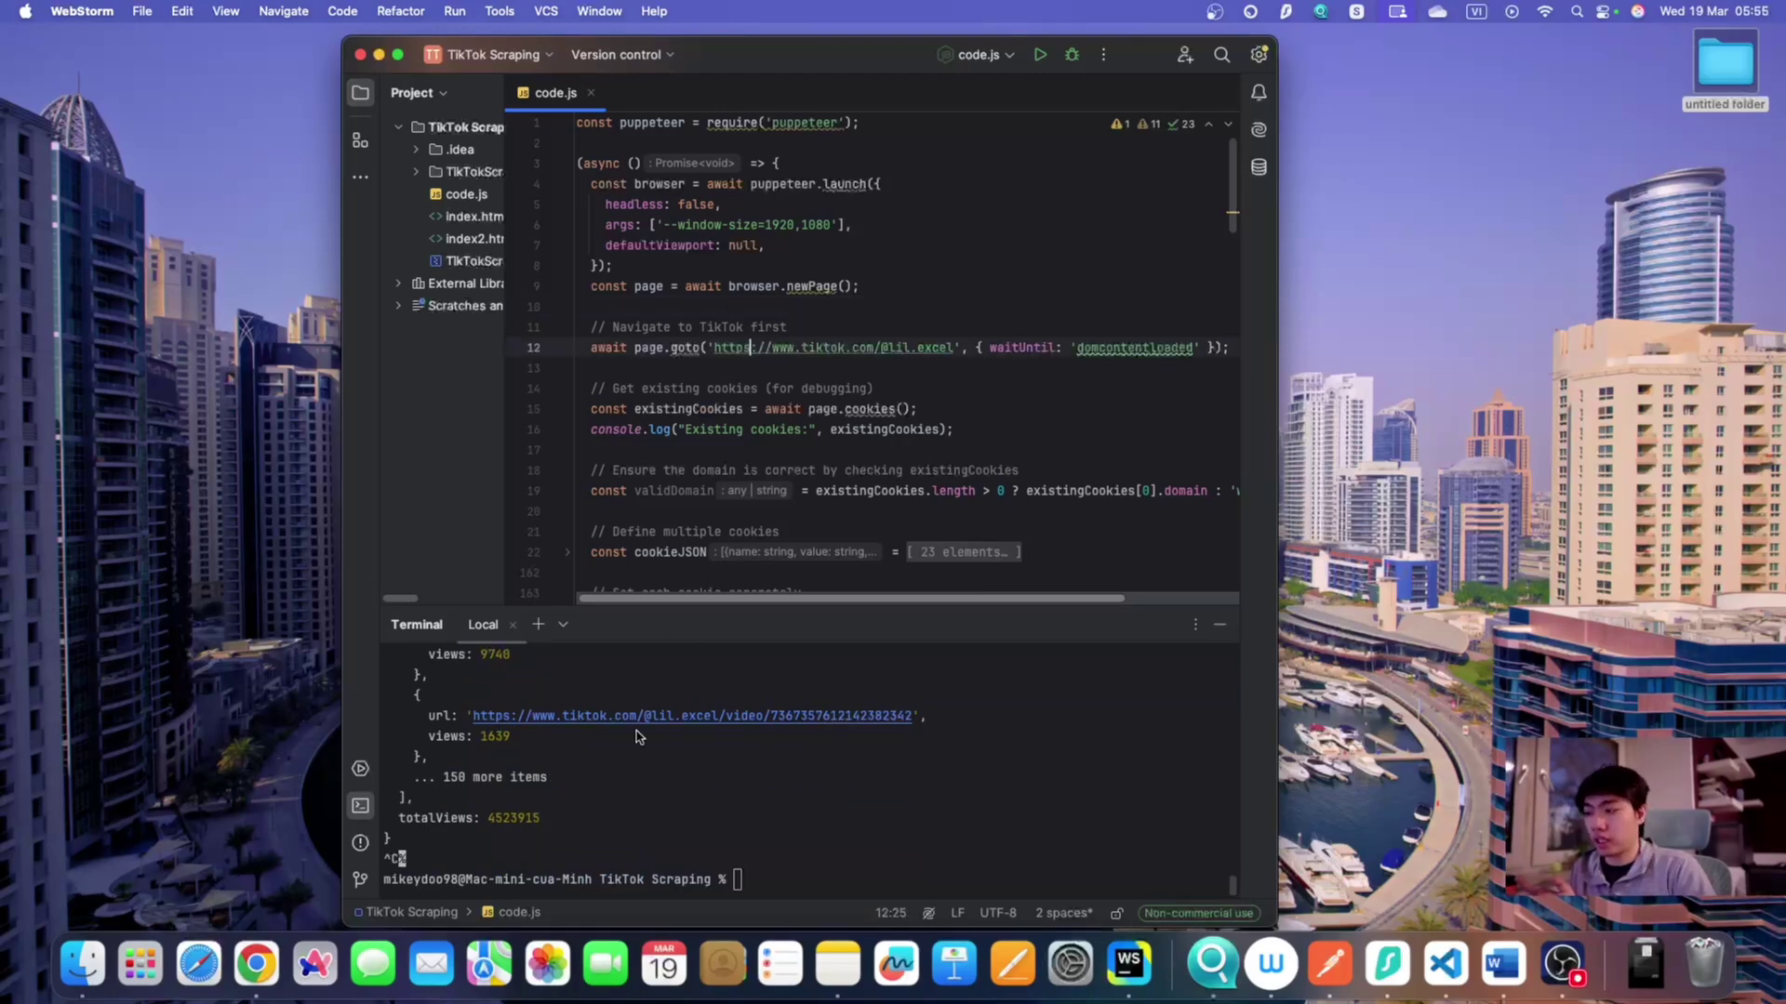
{"action": "left_click", "coordinate": [510, 823]}
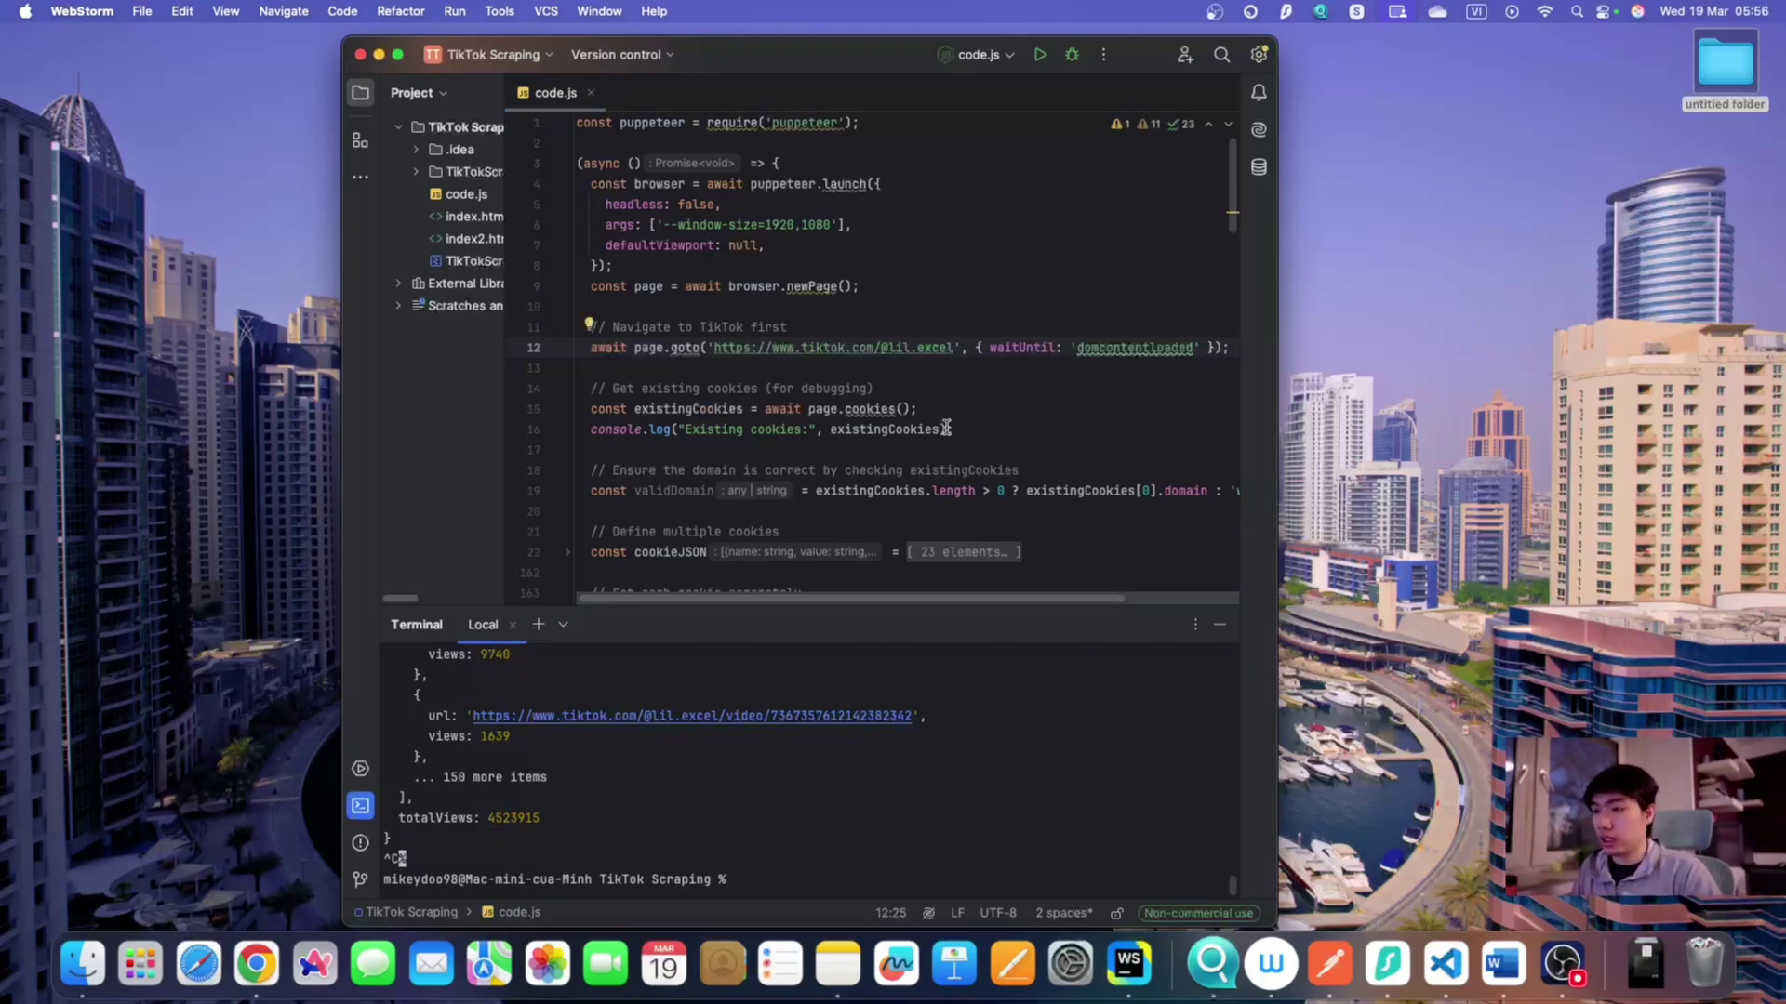
{"action": "key", "text": "super+Tab"}
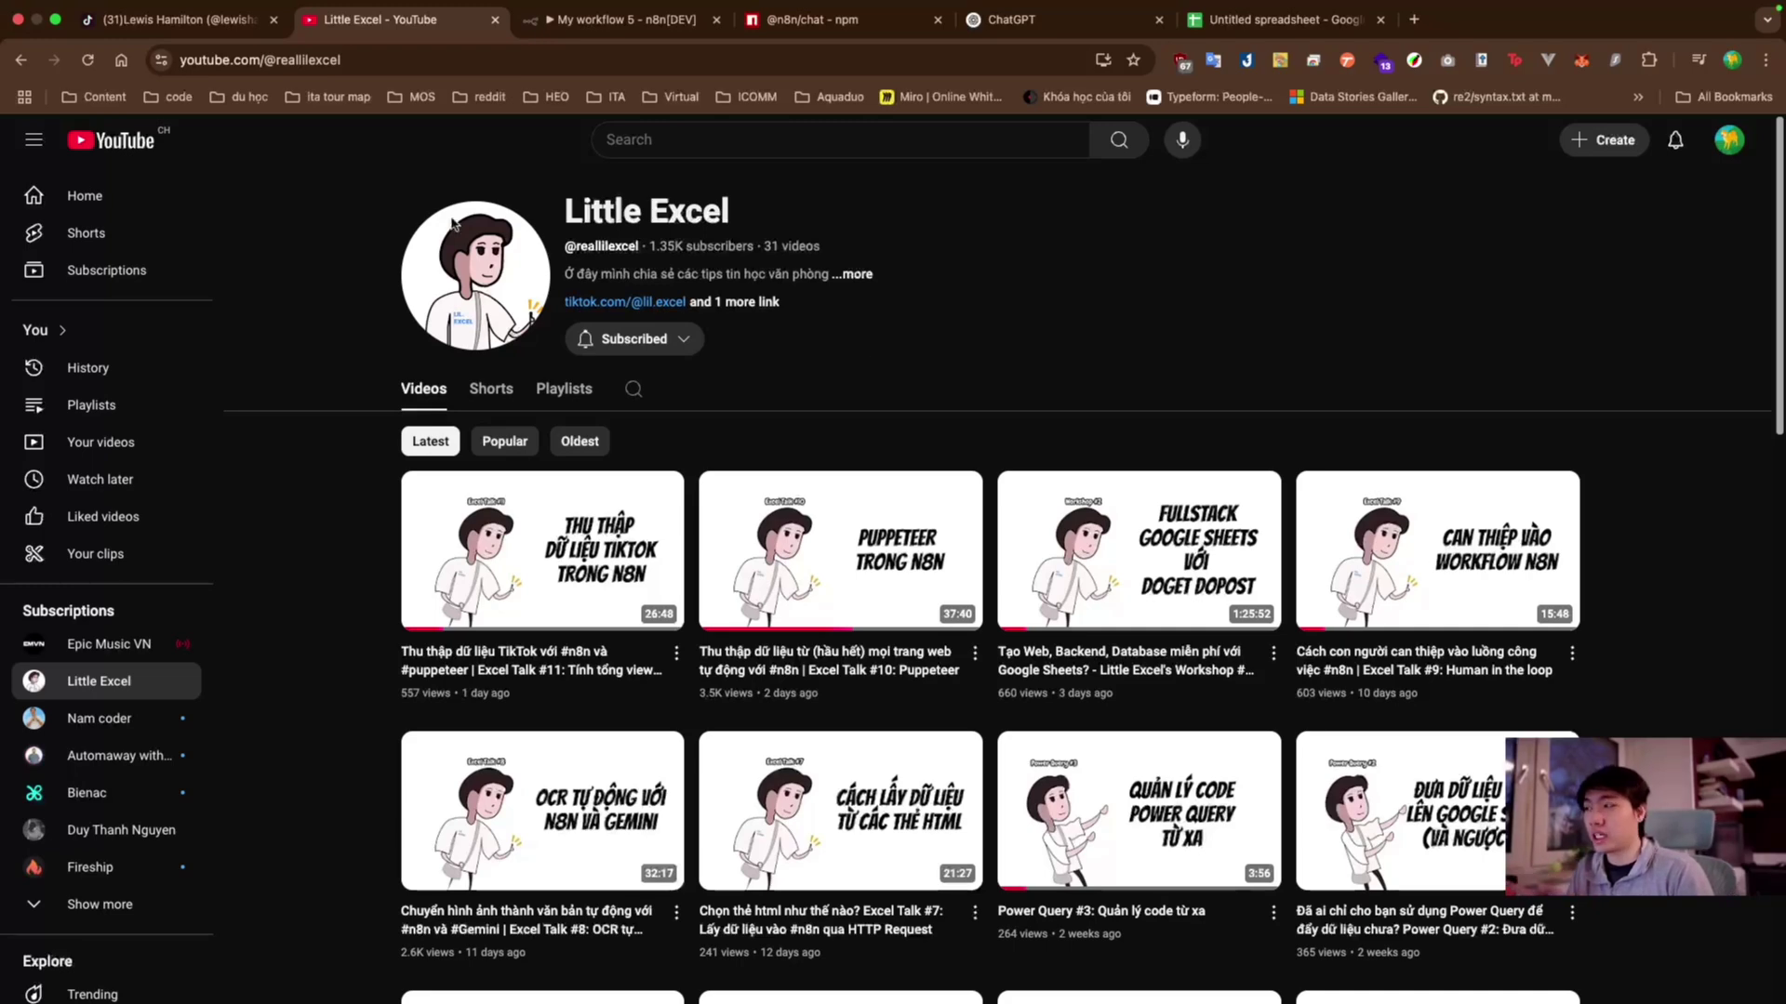
- Inspect the TikTok profile's Likes count in DevTools, then return to the n8n workflow
{"action": "left_click", "coordinate": [176, 19]}
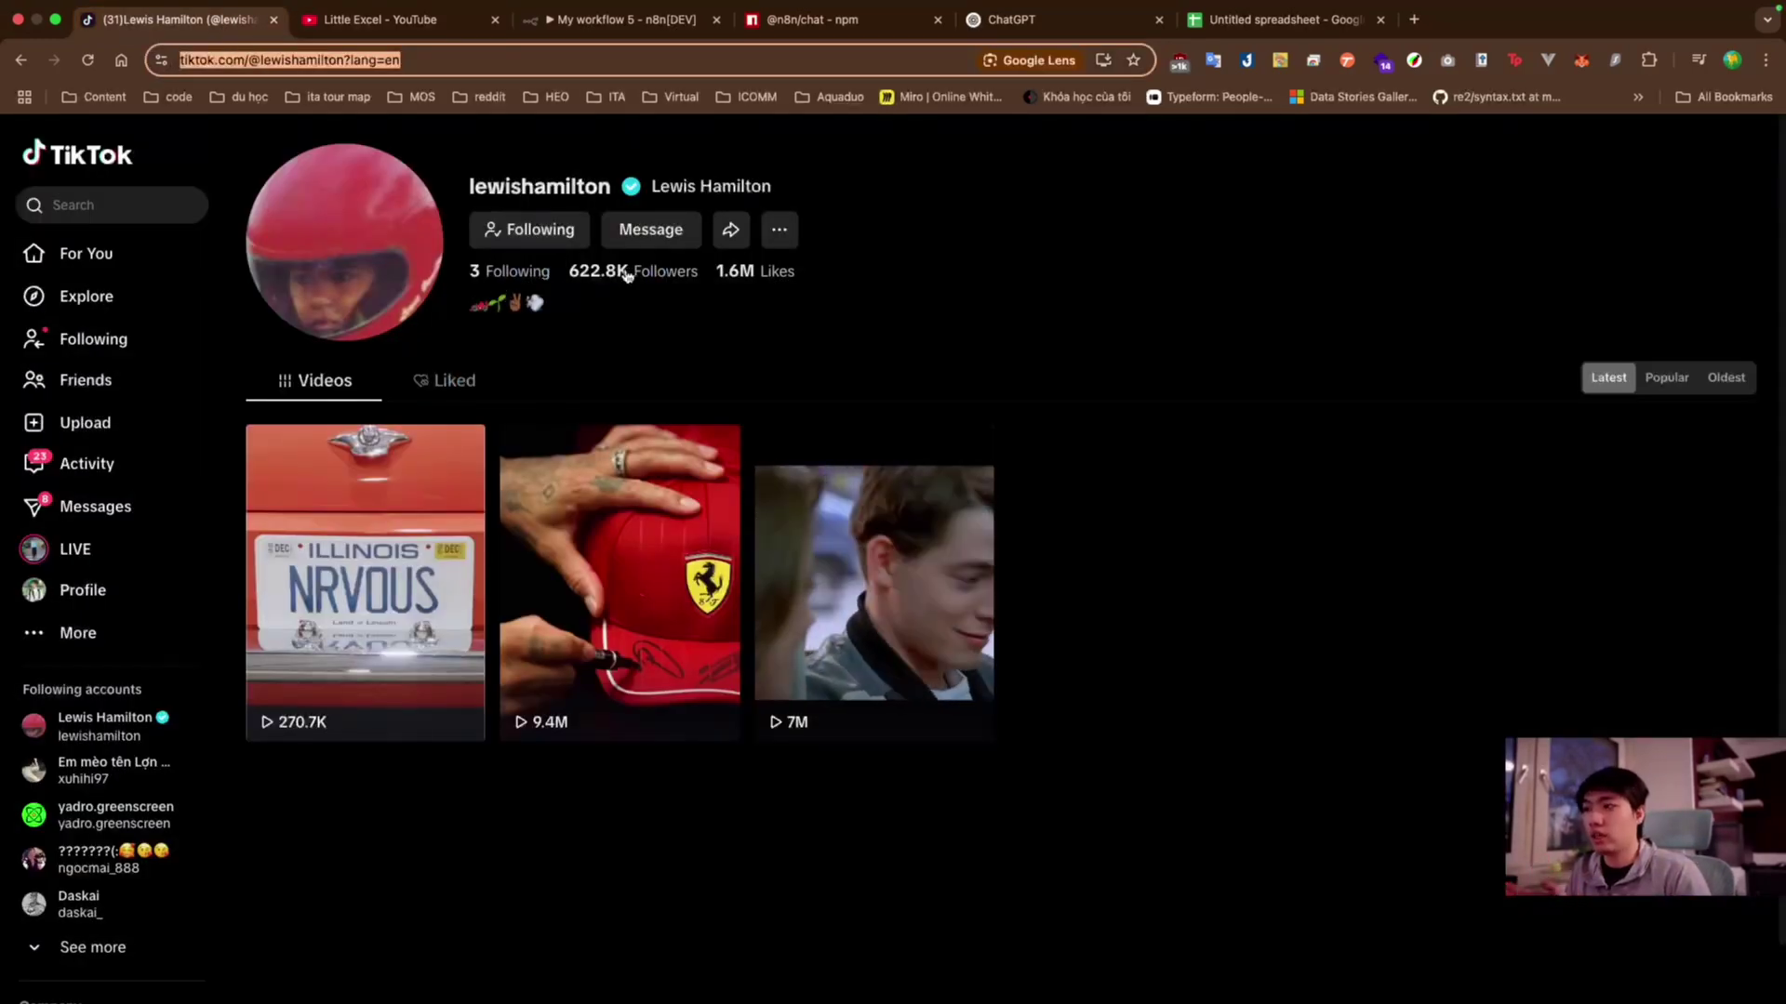
{"action": "right_click", "coordinate": [755, 275]}
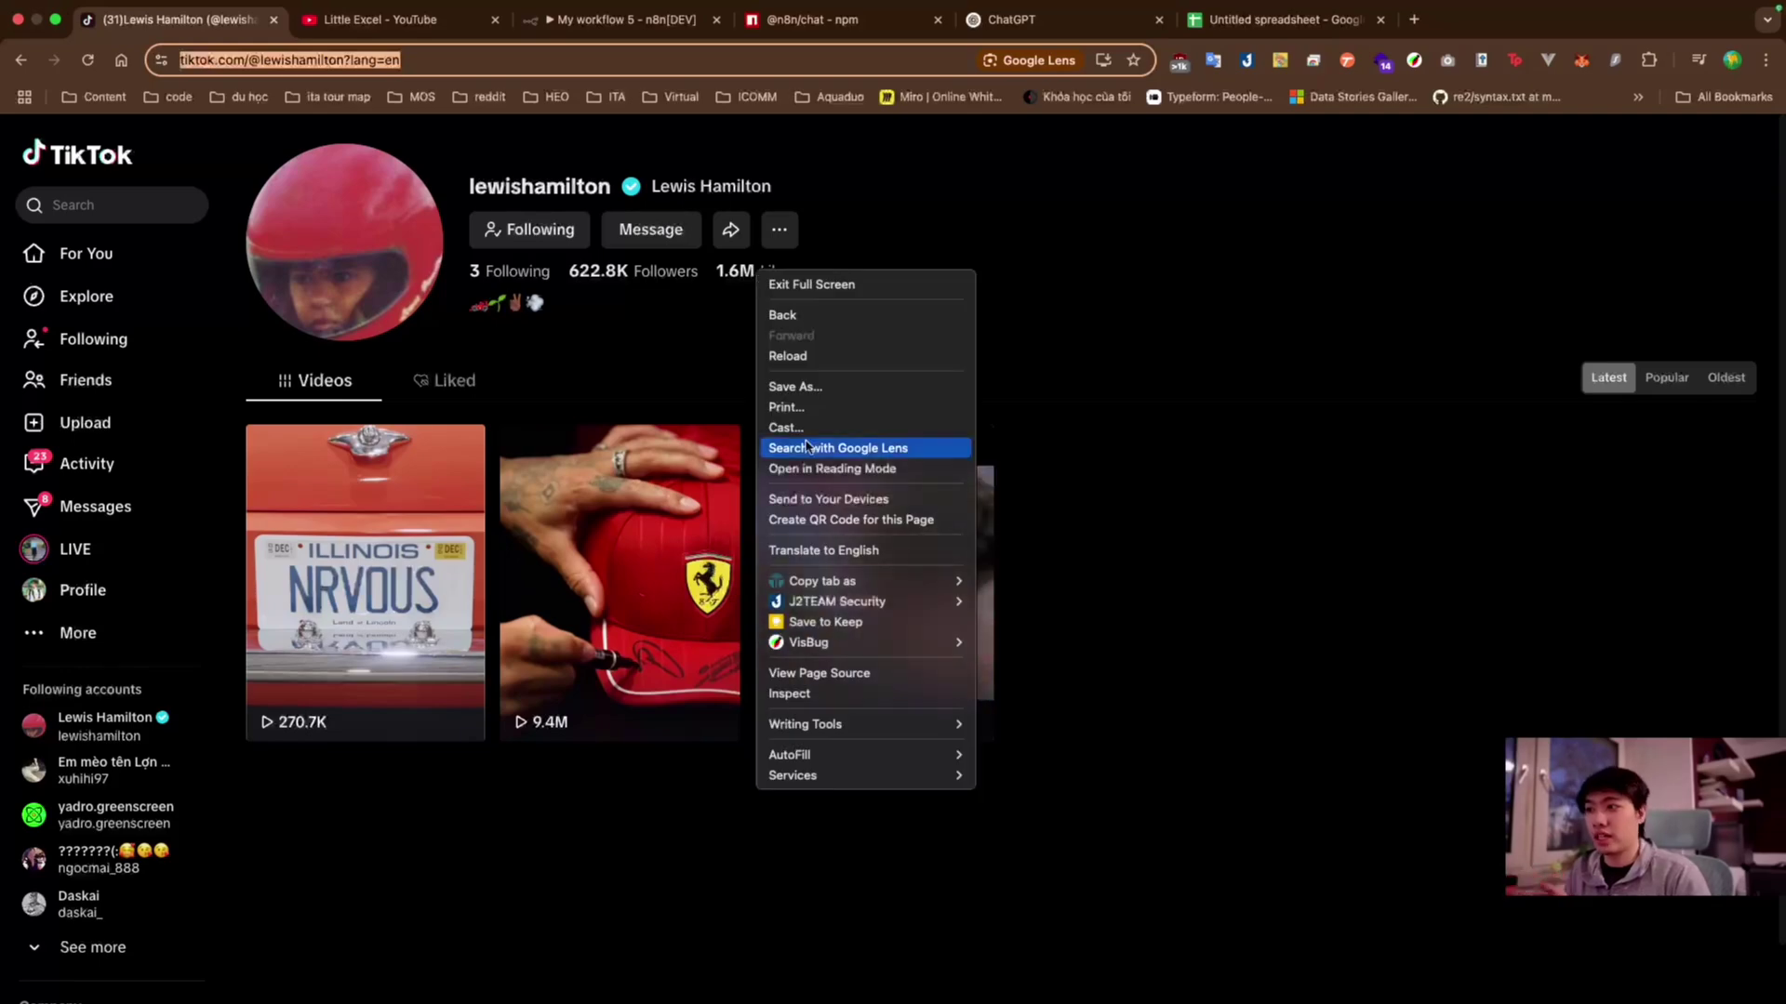
{"action": "left_click", "coordinate": [841, 685]}
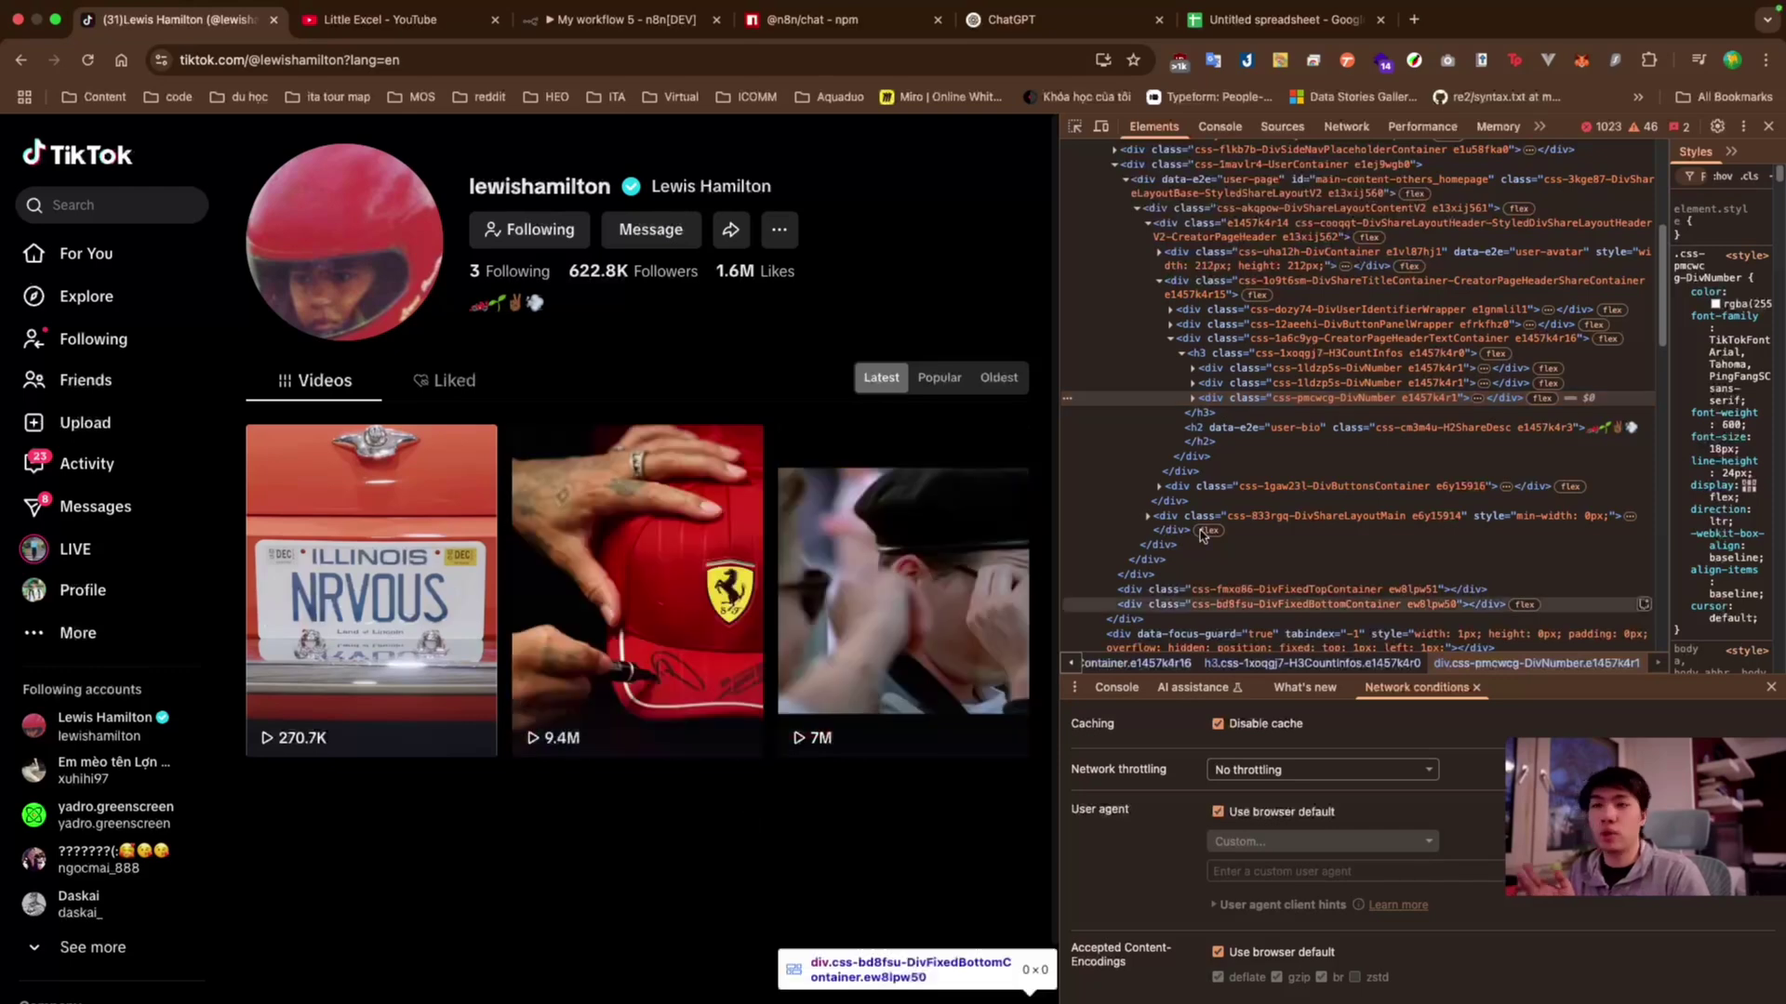
{"action": "left_click", "coordinate": [1768, 125]}
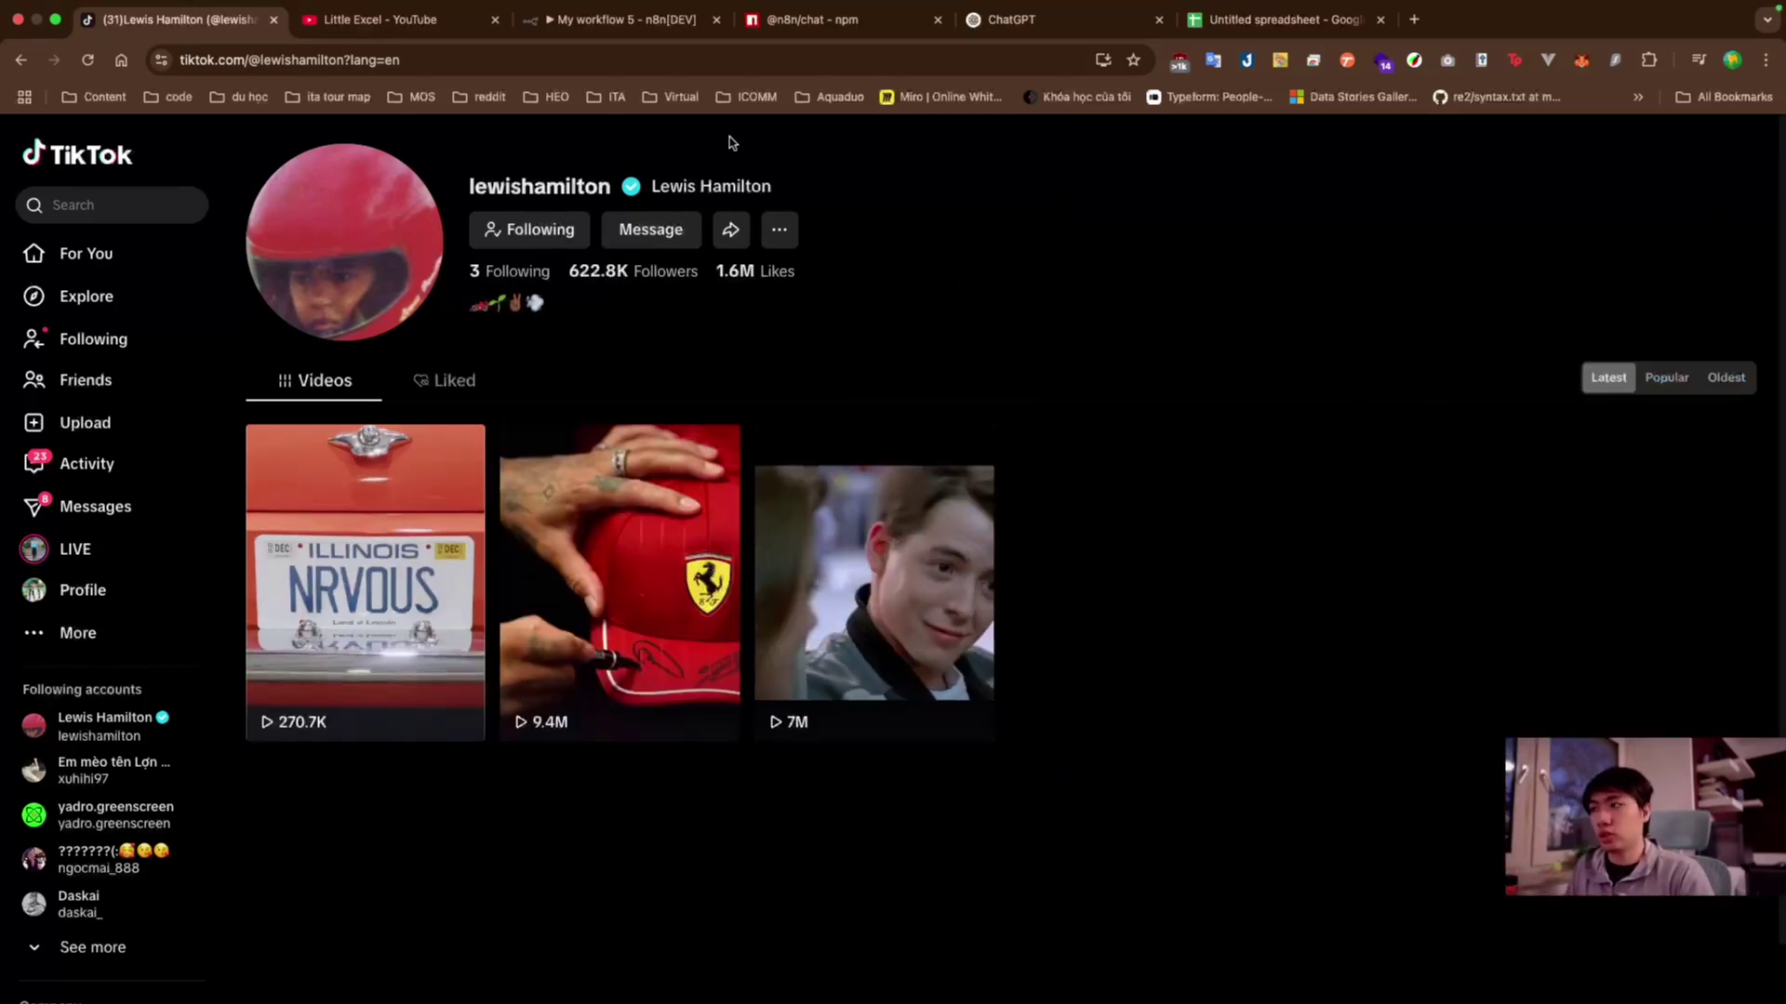
{"action": "left_click", "coordinate": [621, 20]}
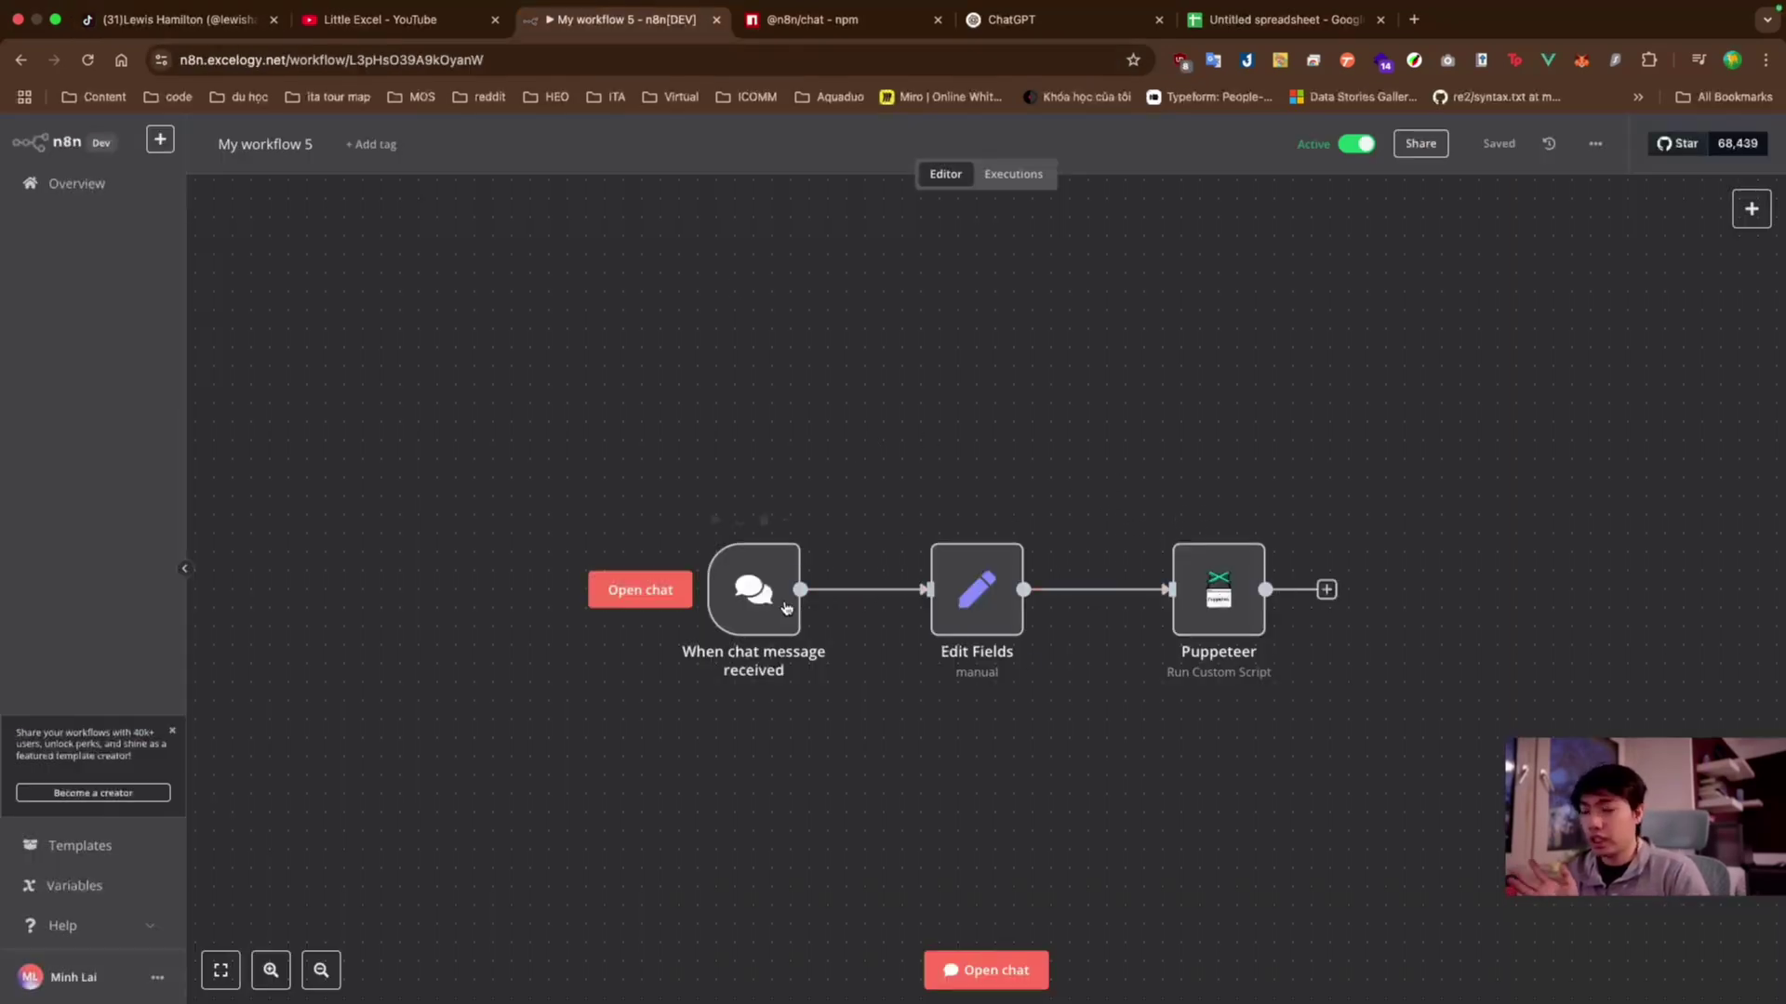
{"action": "mouse_move", "coordinate": [753, 589]}
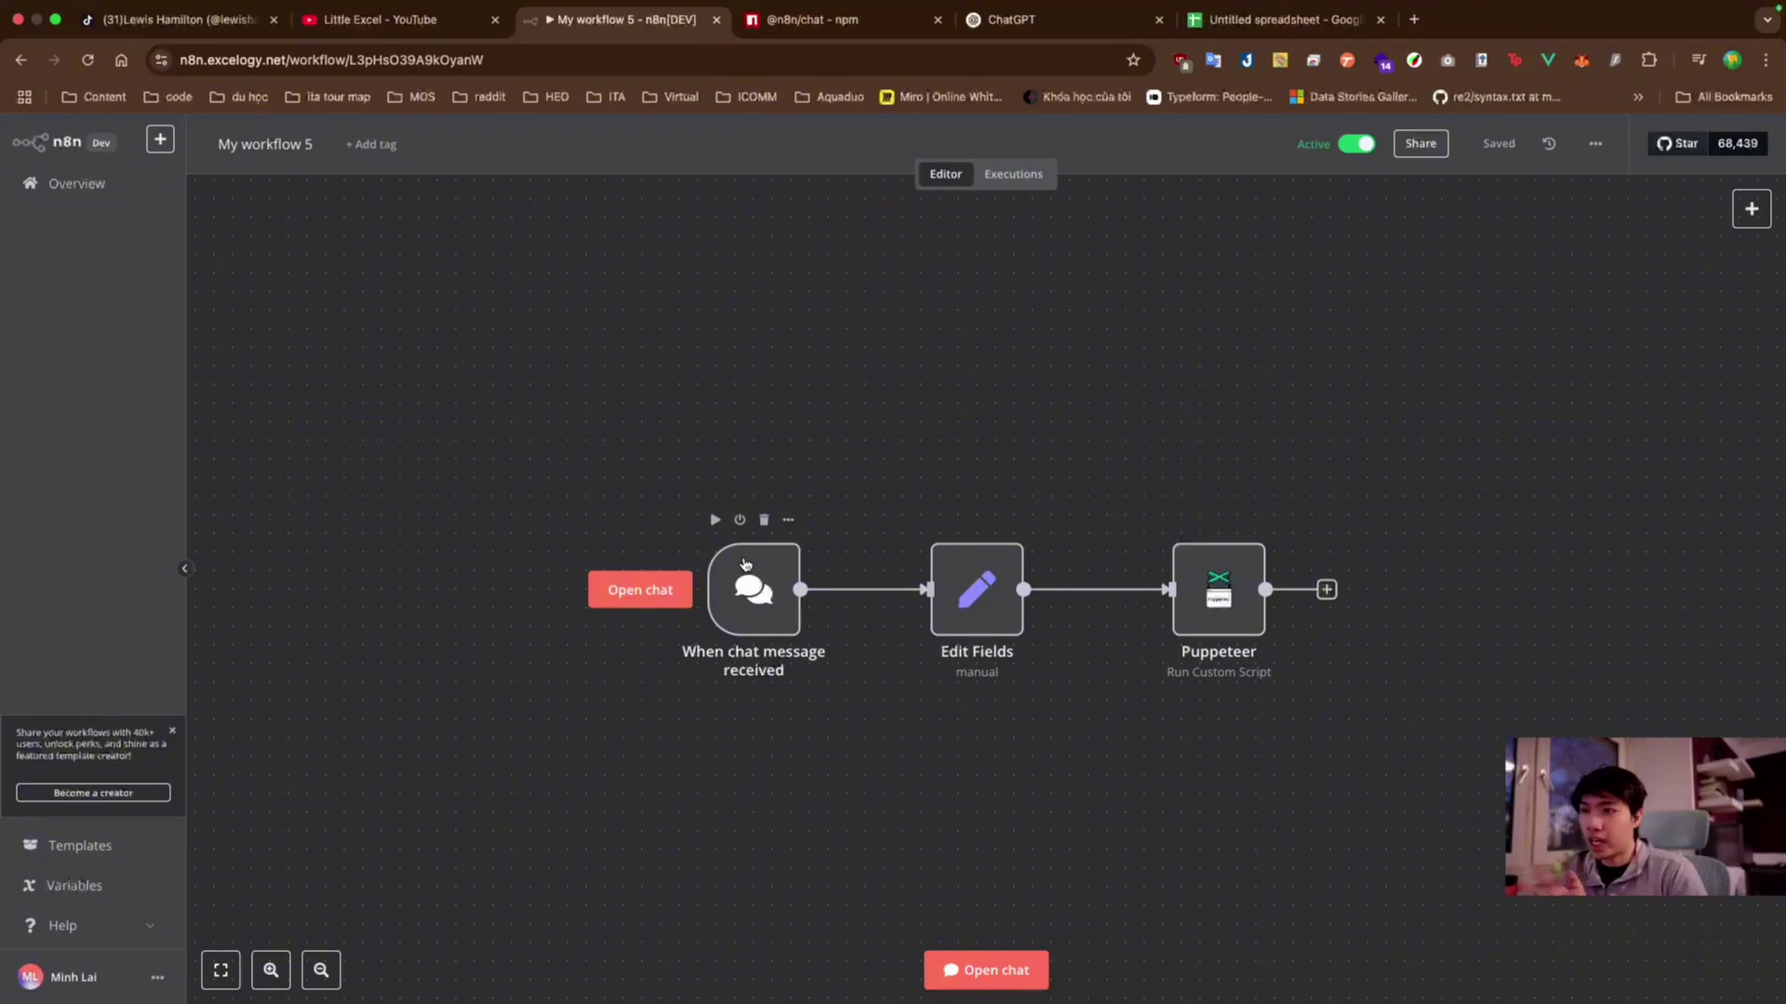
- Copy the public Chat URL from the 'When chat message received' trigger
{"action": "left_click", "coordinate": [784, 520]}
{"action": "left_click", "coordinate": [800, 553]}
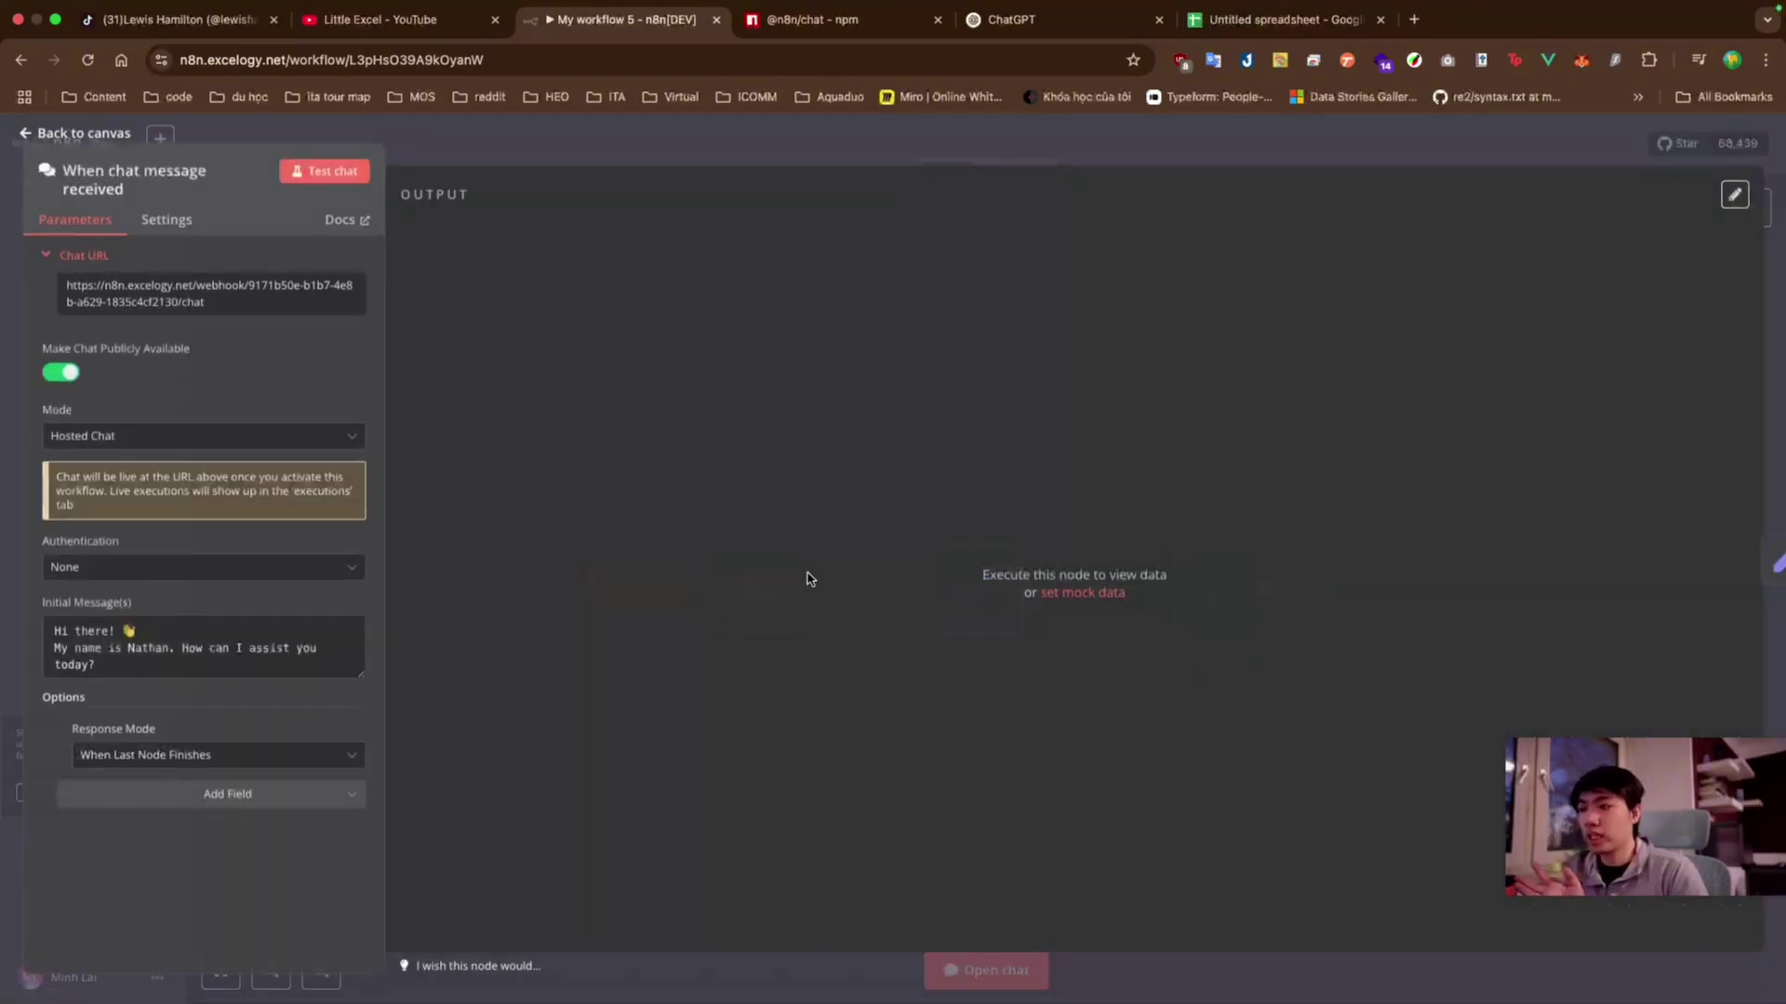
{"action": "mouse_move", "coordinate": [134, 179]}
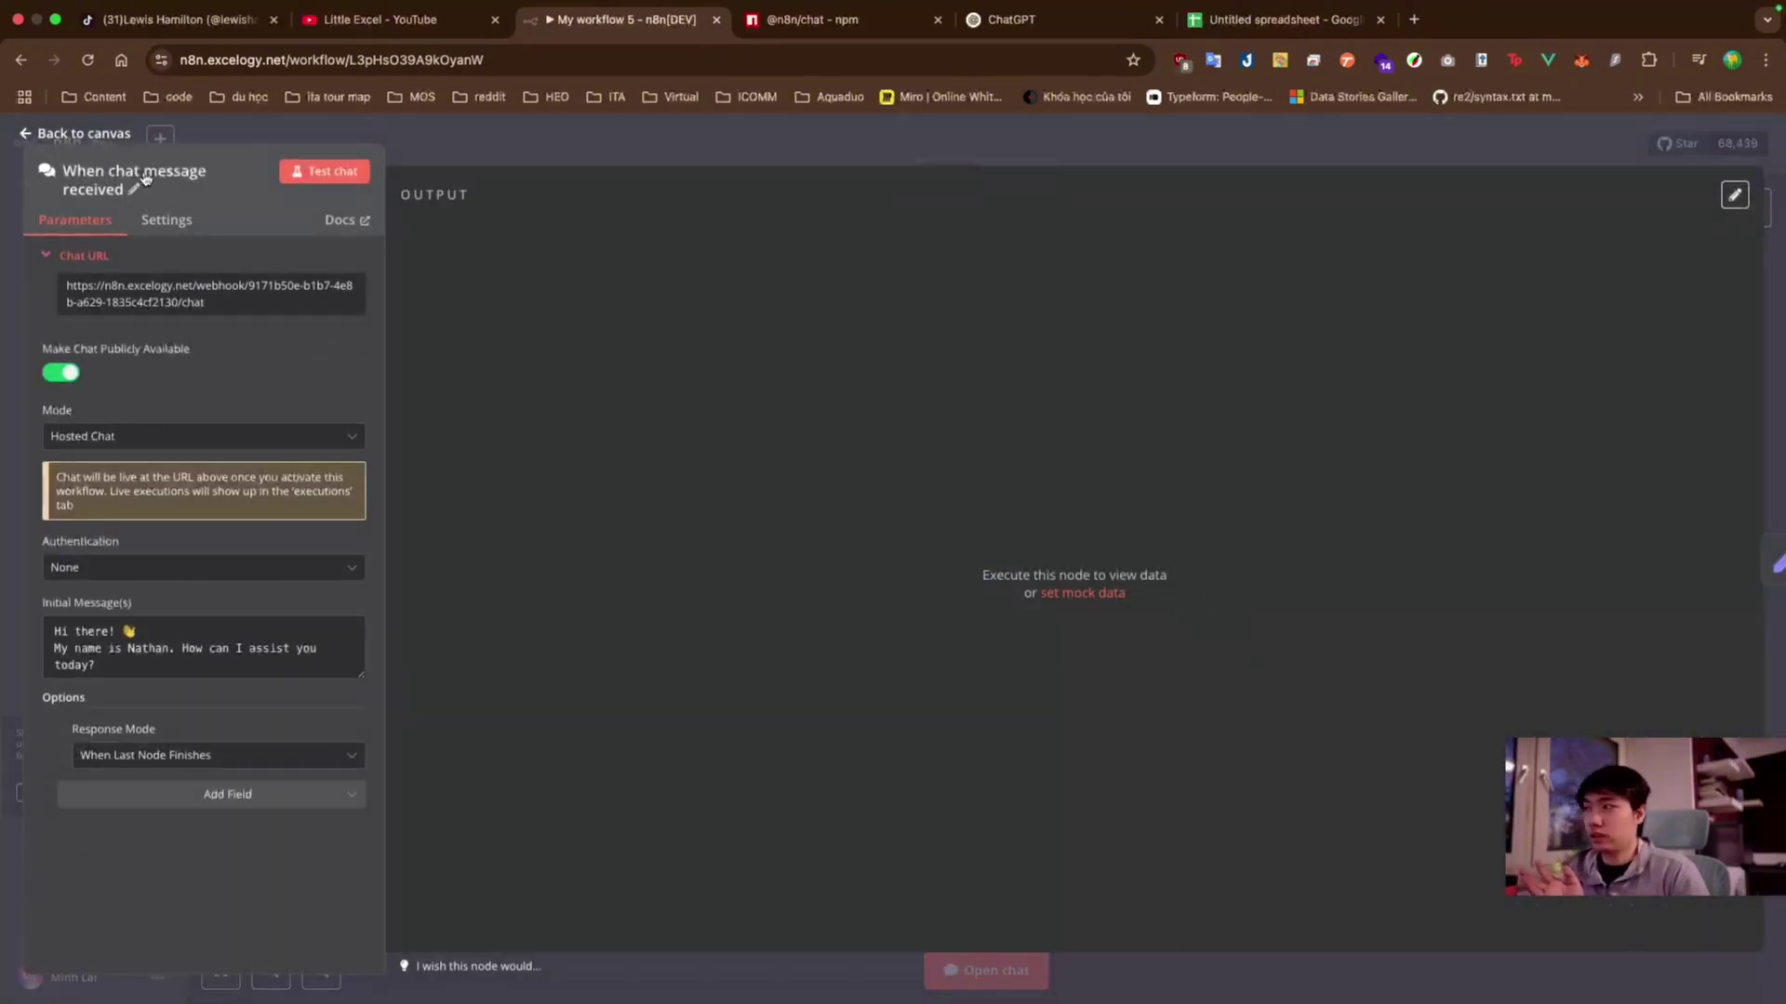
{"action": "left_click", "coordinate": [137, 291]}
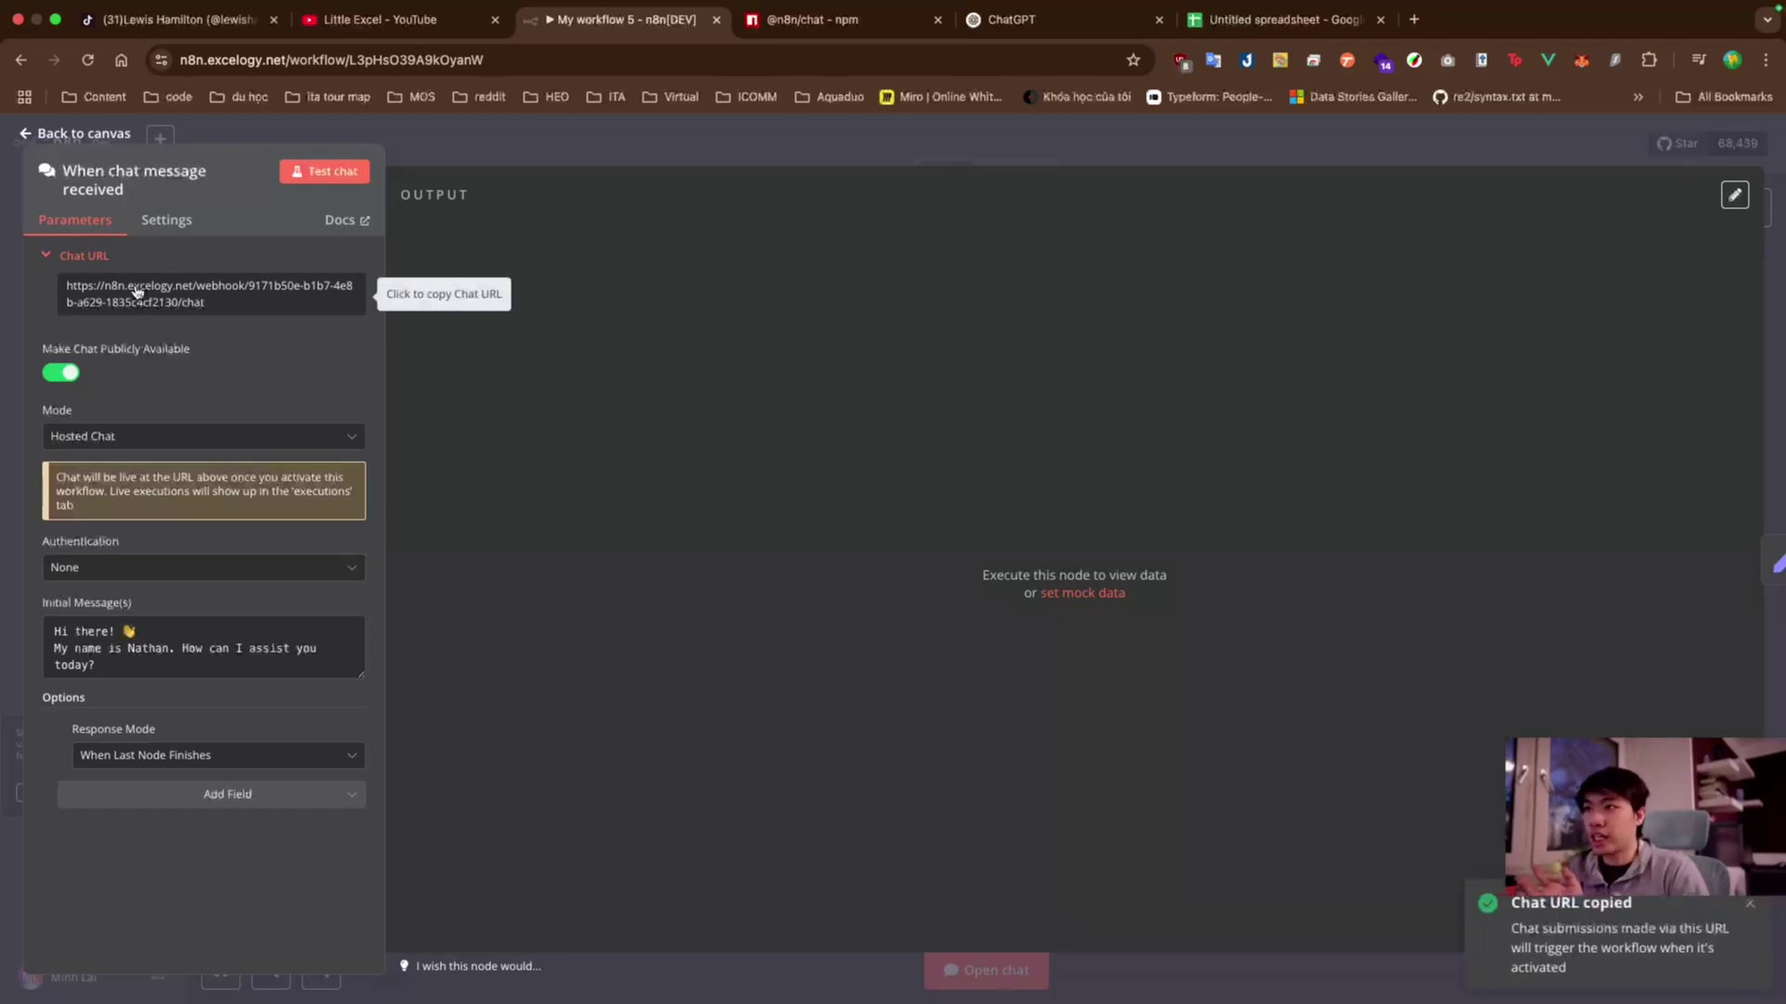
{"action": "left_click", "coordinate": [67, 137]}
- Load the copied Chat URL in a new tab to open the hosted chat
{"action": "left_click", "coordinate": [1413, 20]}
{"action": "key", "text": "super+v"}
{"action": "key", "text": "Return"}
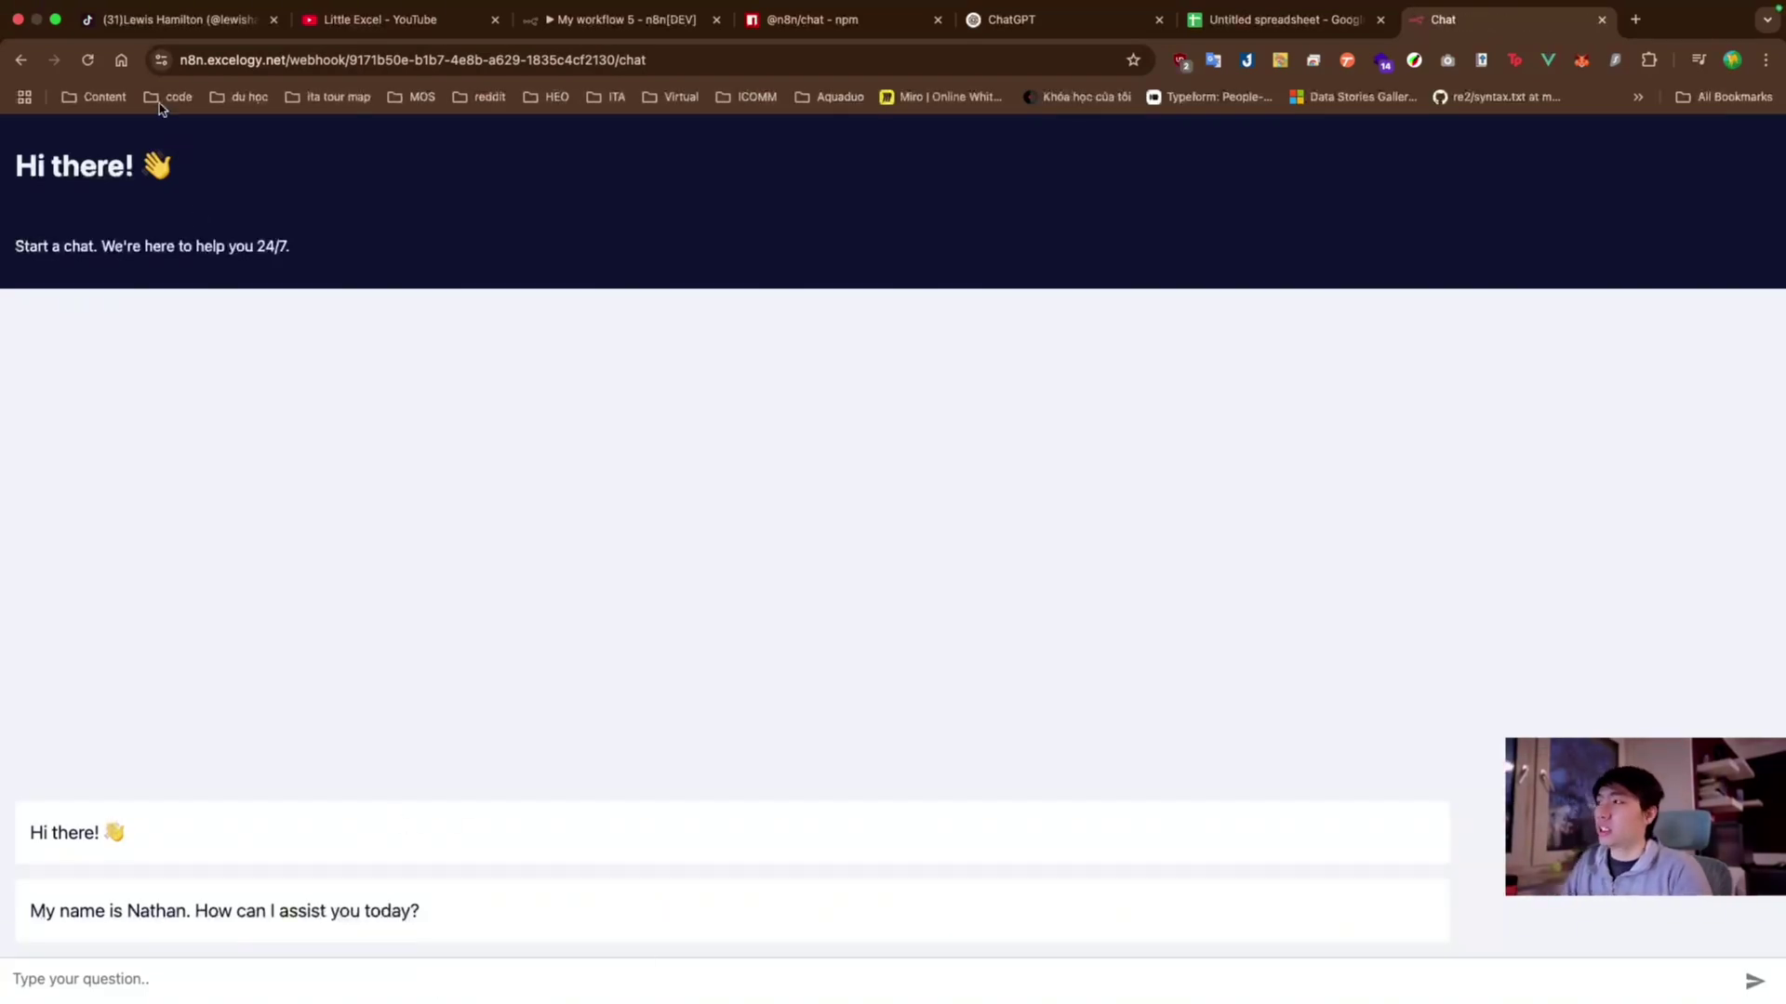
- Send the TikTok profile link as a chat message, then return to the n8n workflow
{"action": "left_click", "coordinate": [162, 20]}
{"action": "left_click", "coordinate": [1443, 22]}
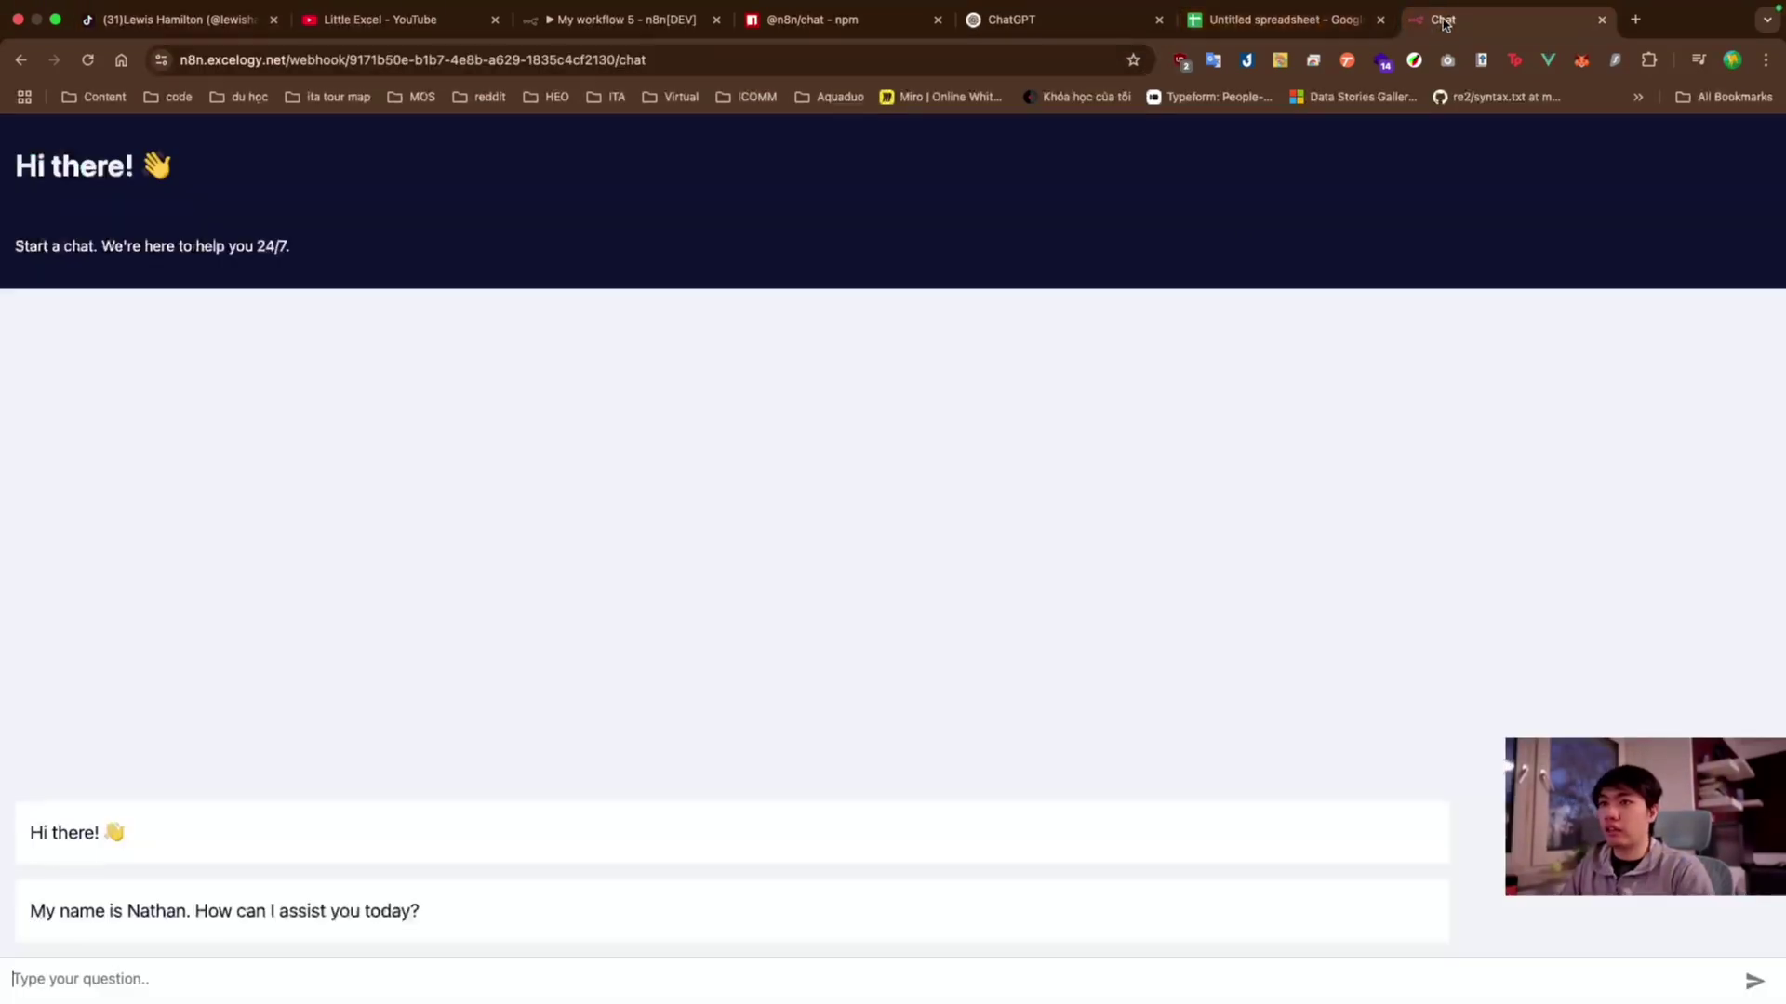
{"action": "key", "text": "super+v"}
{"action": "key", "text": "Return"}
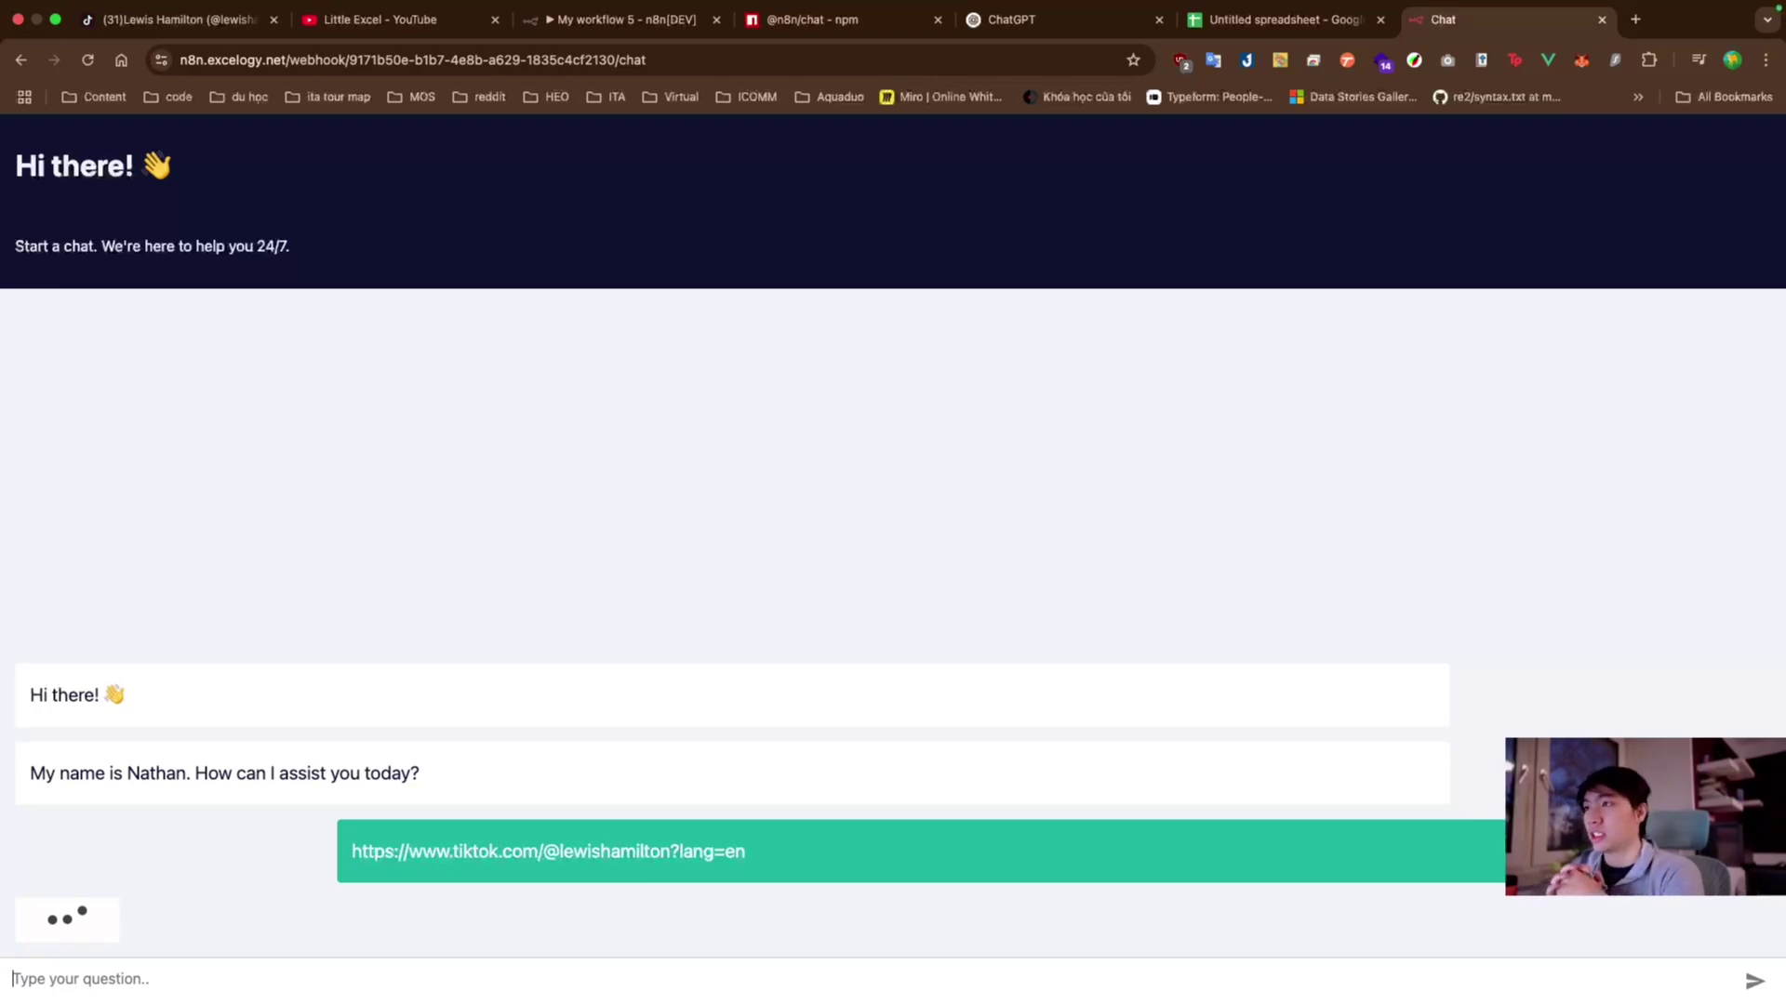
{"action": "left_click", "coordinate": [639, 41]}
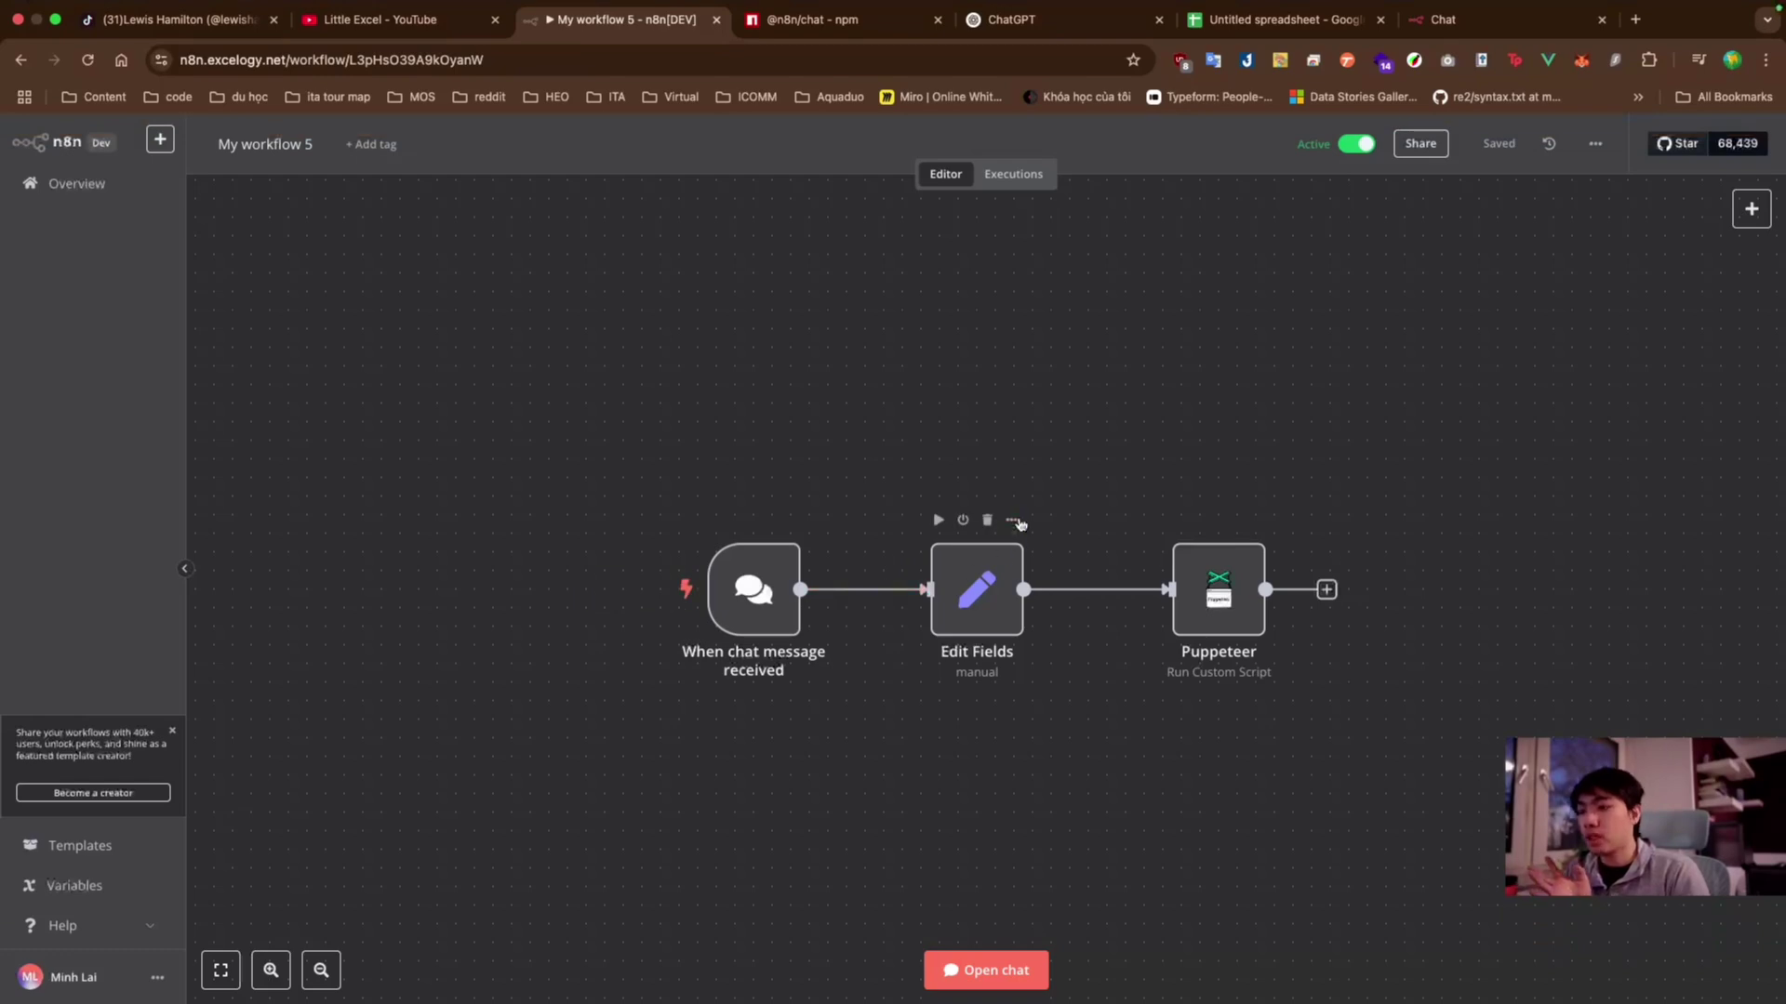
- Review the Edit Fields node's parameters
{"action": "left_click", "coordinate": [1014, 521]}
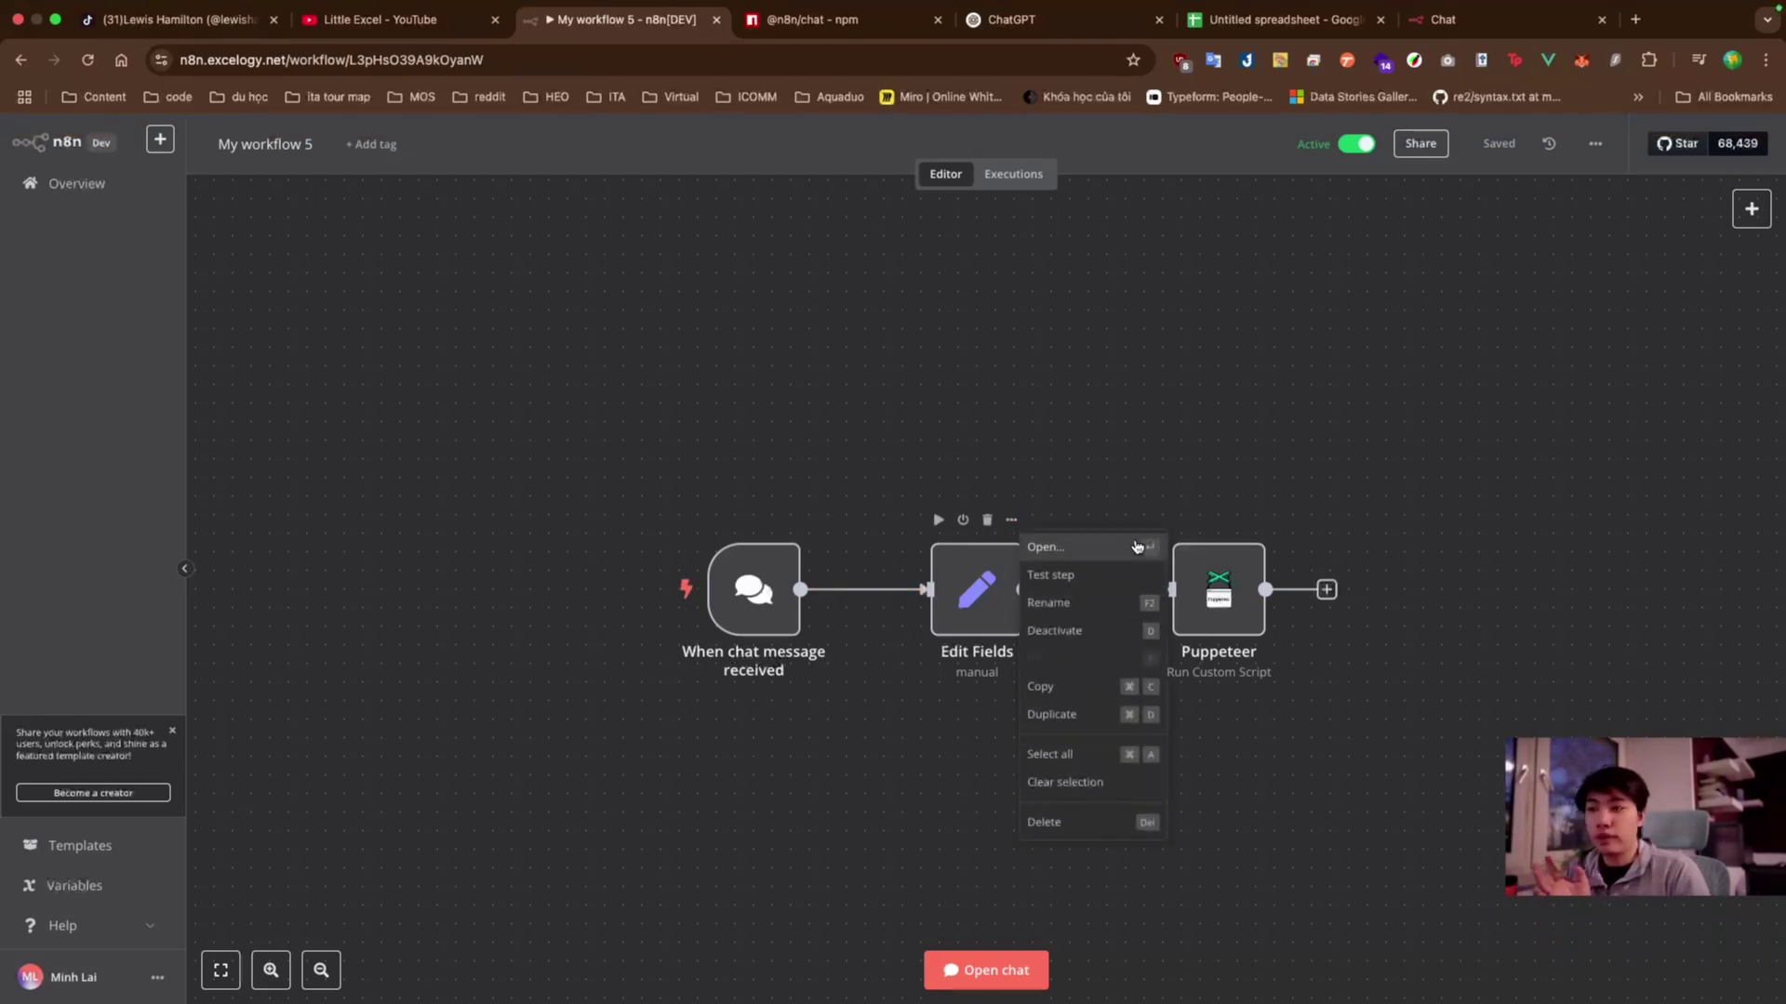
{"action": "left_click", "coordinate": [1120, 554]}
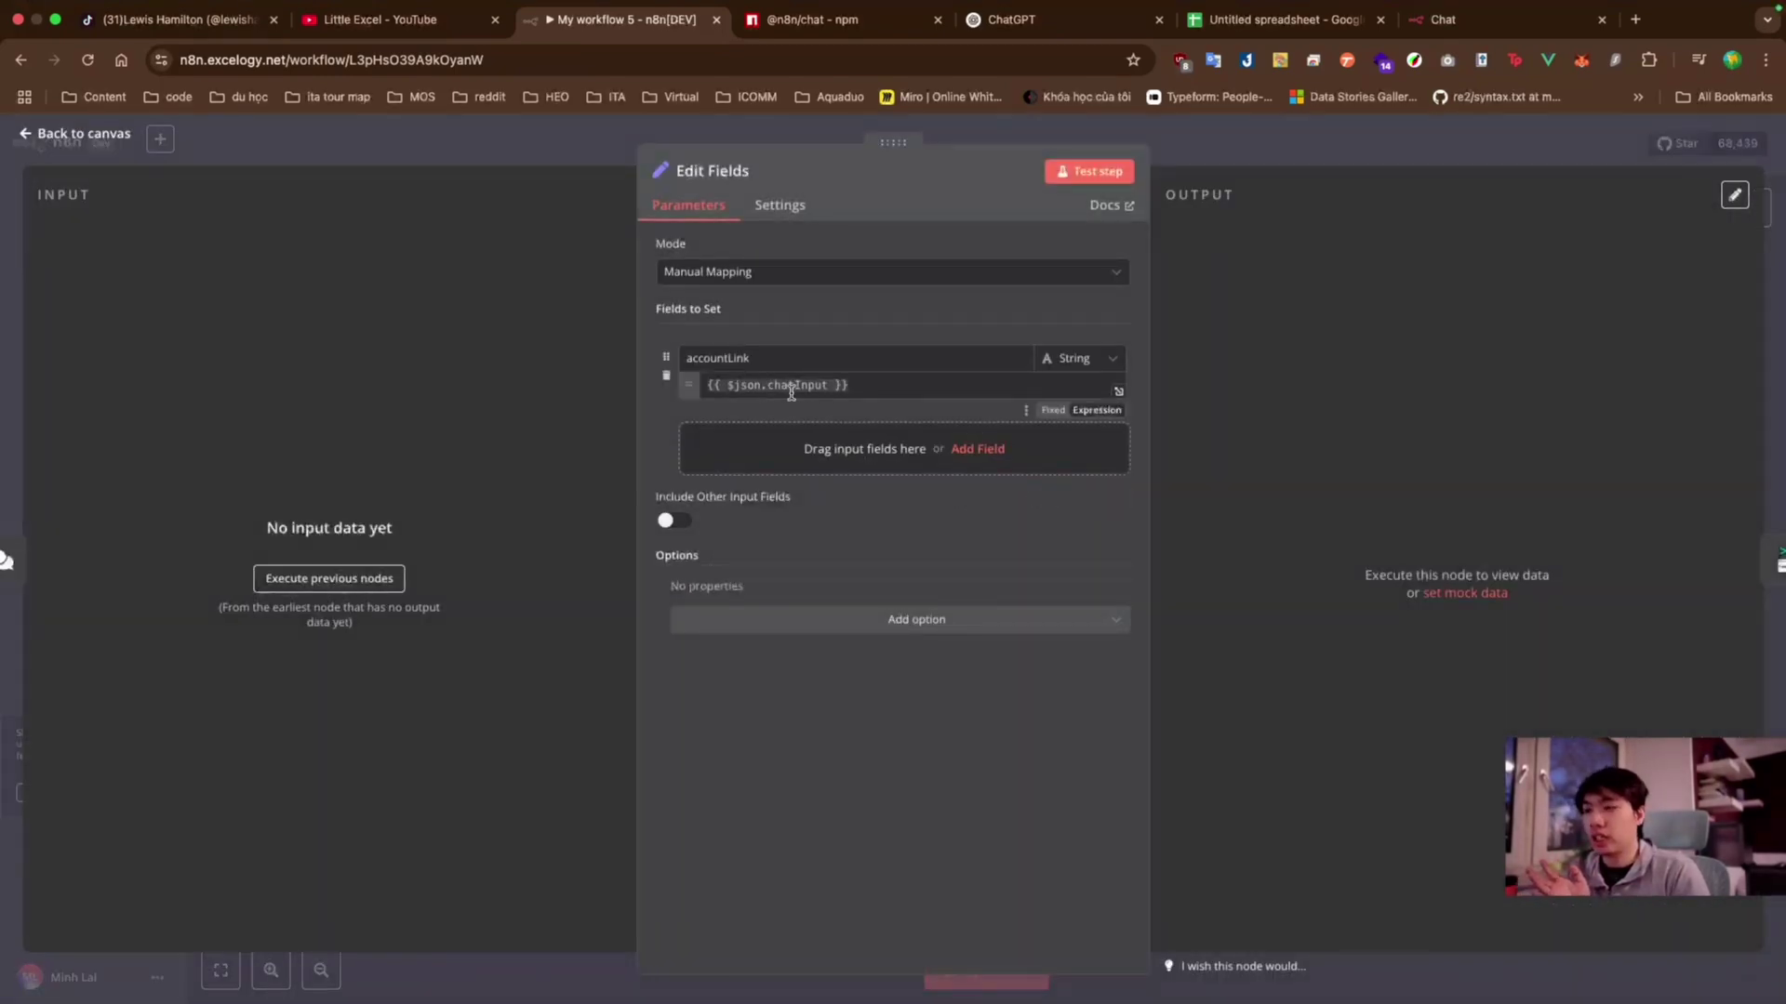
{"action": "left_click", "coordinate": [105, 138]}
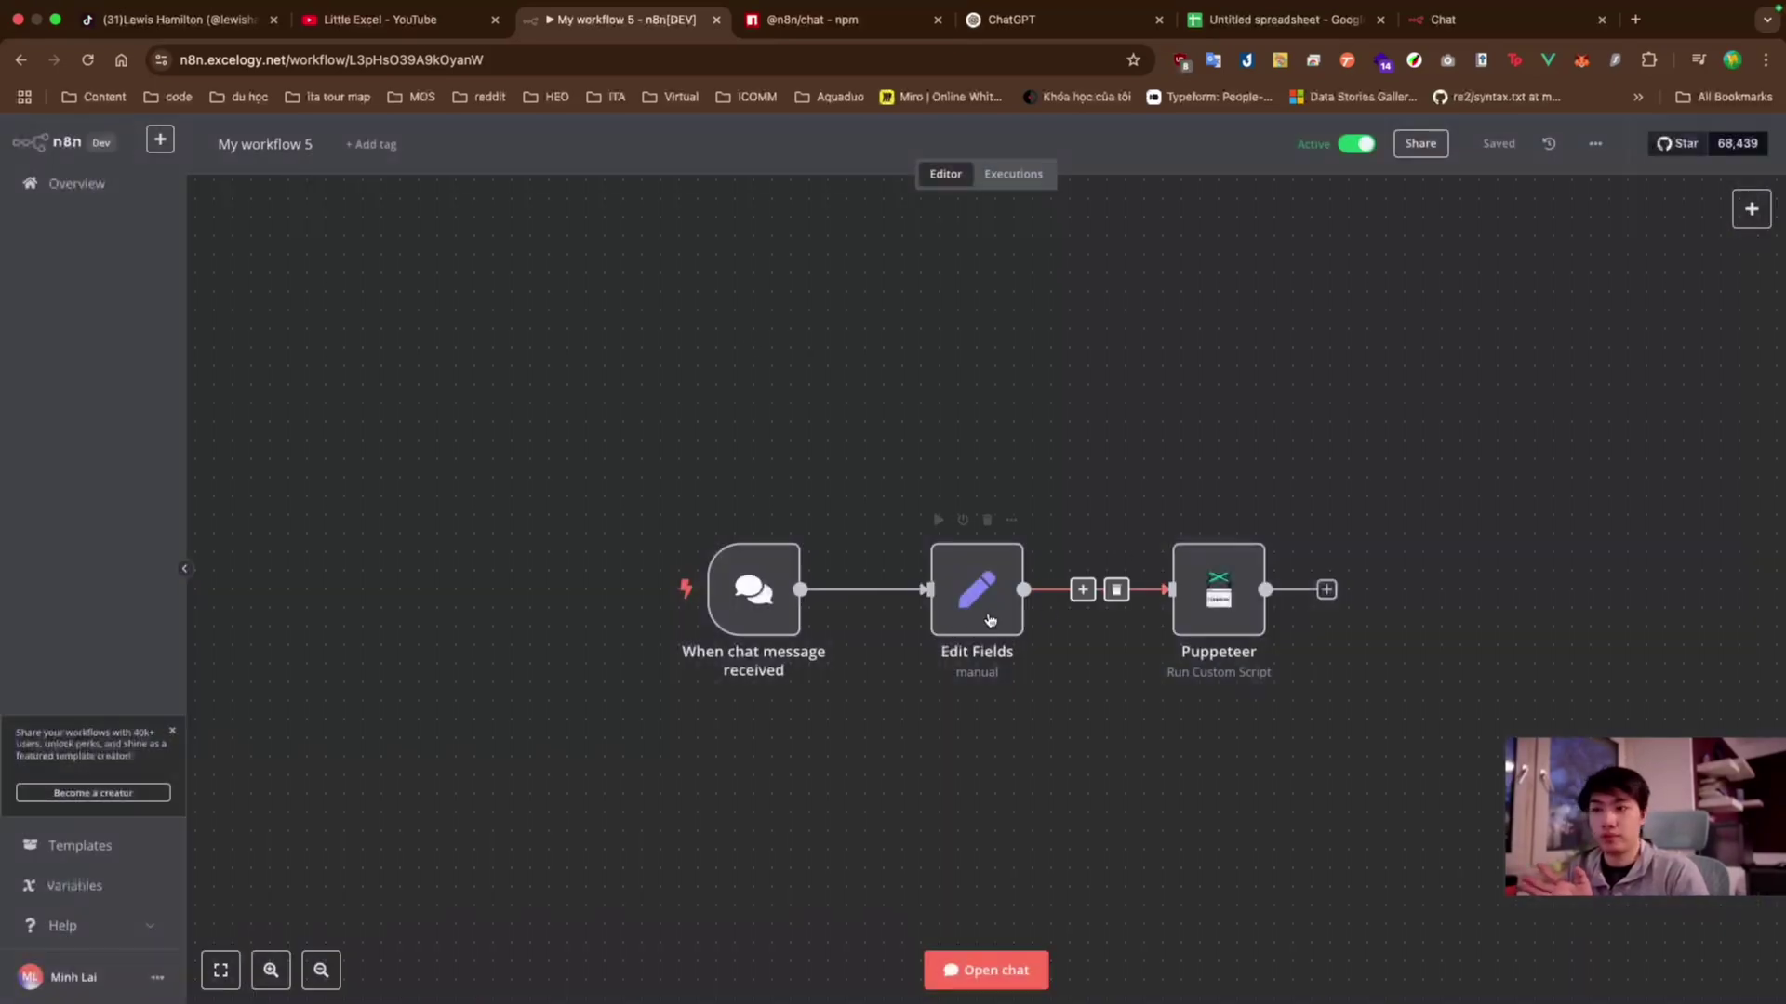
- Examine the Puppeteer script's $('Edit Fields') accountLink expression on line 3, then view the chat page
{"action": "left_click", "coordinate": [1251, 522]}
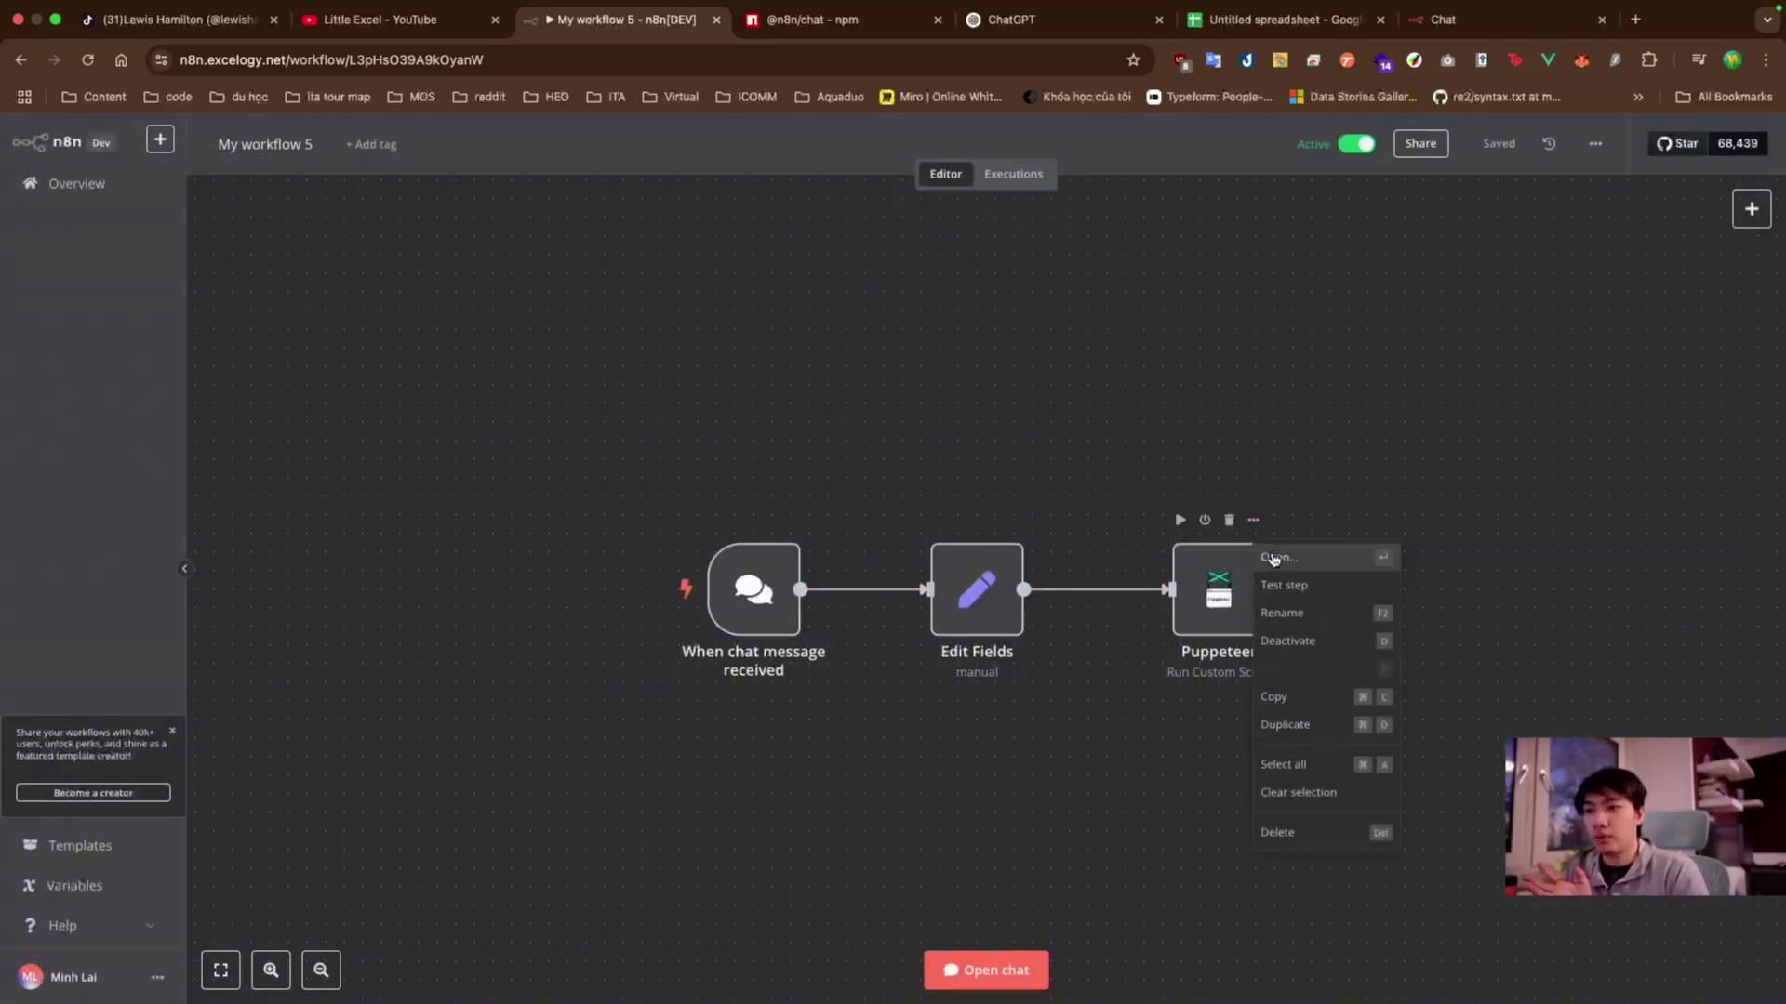
{"action": "left_click", "coordinate": [1274, 556]}
{"action": "left_click", "coordinate": [974, 413]}
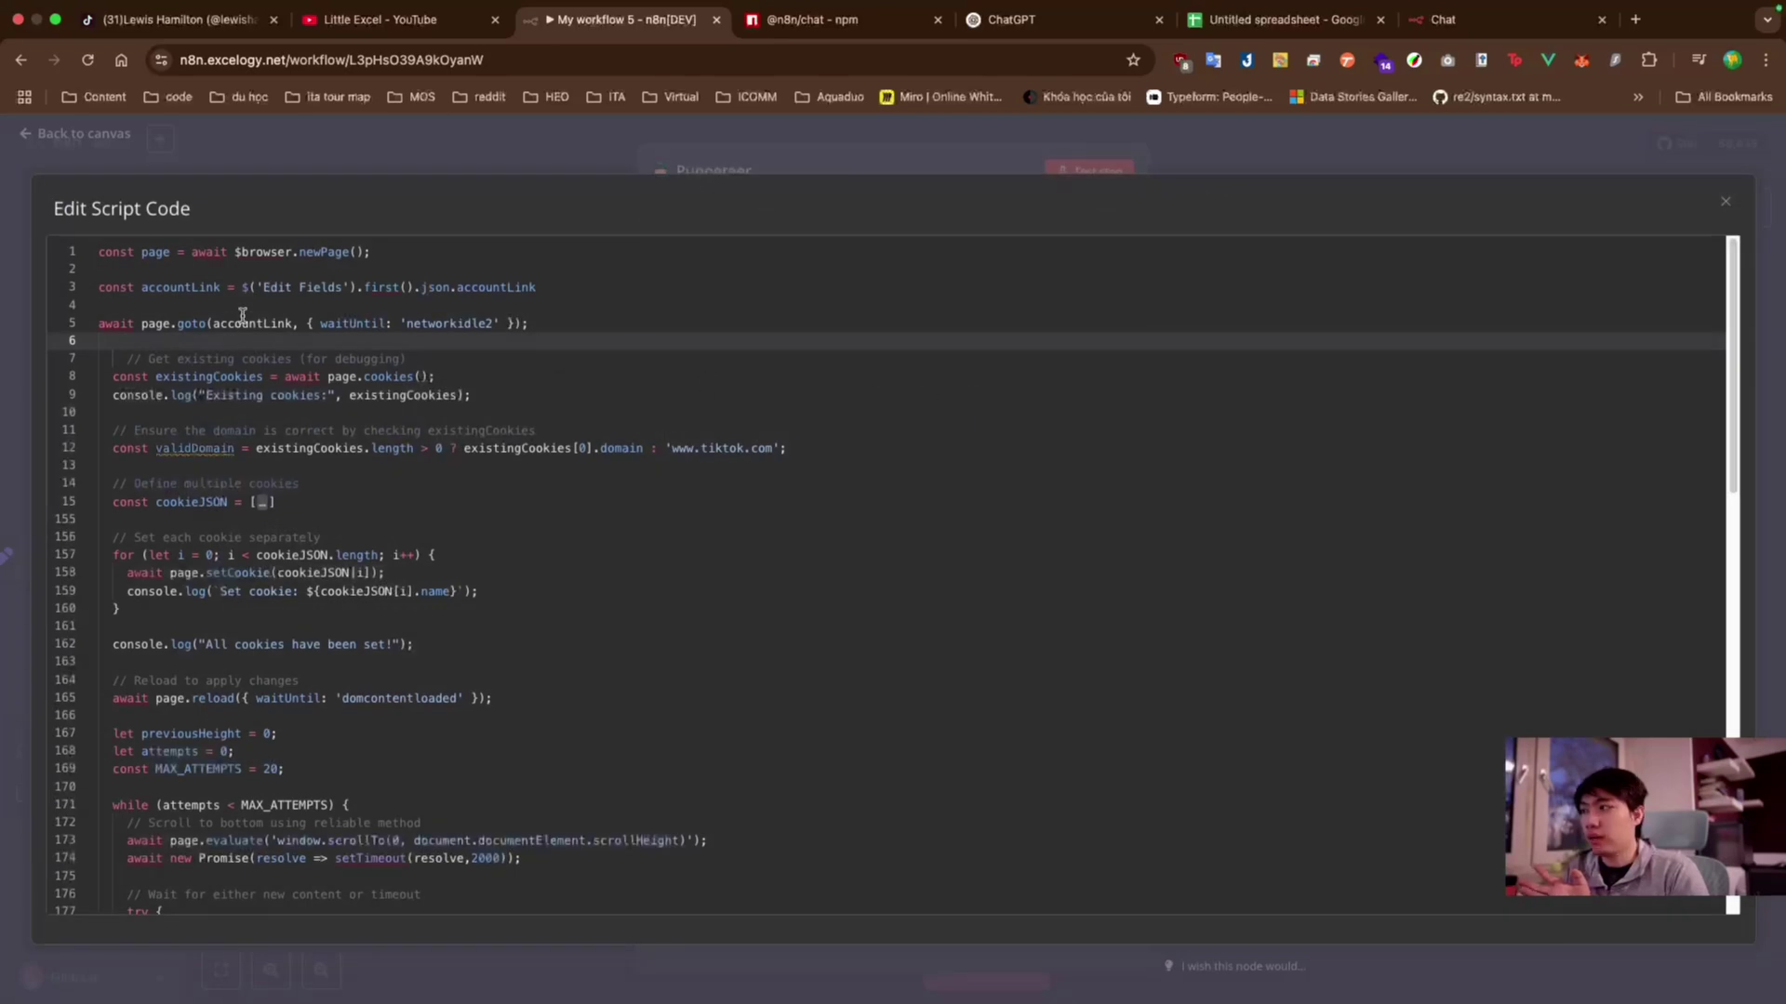
{"action": "left_click", "coordinate": [218, 288]}
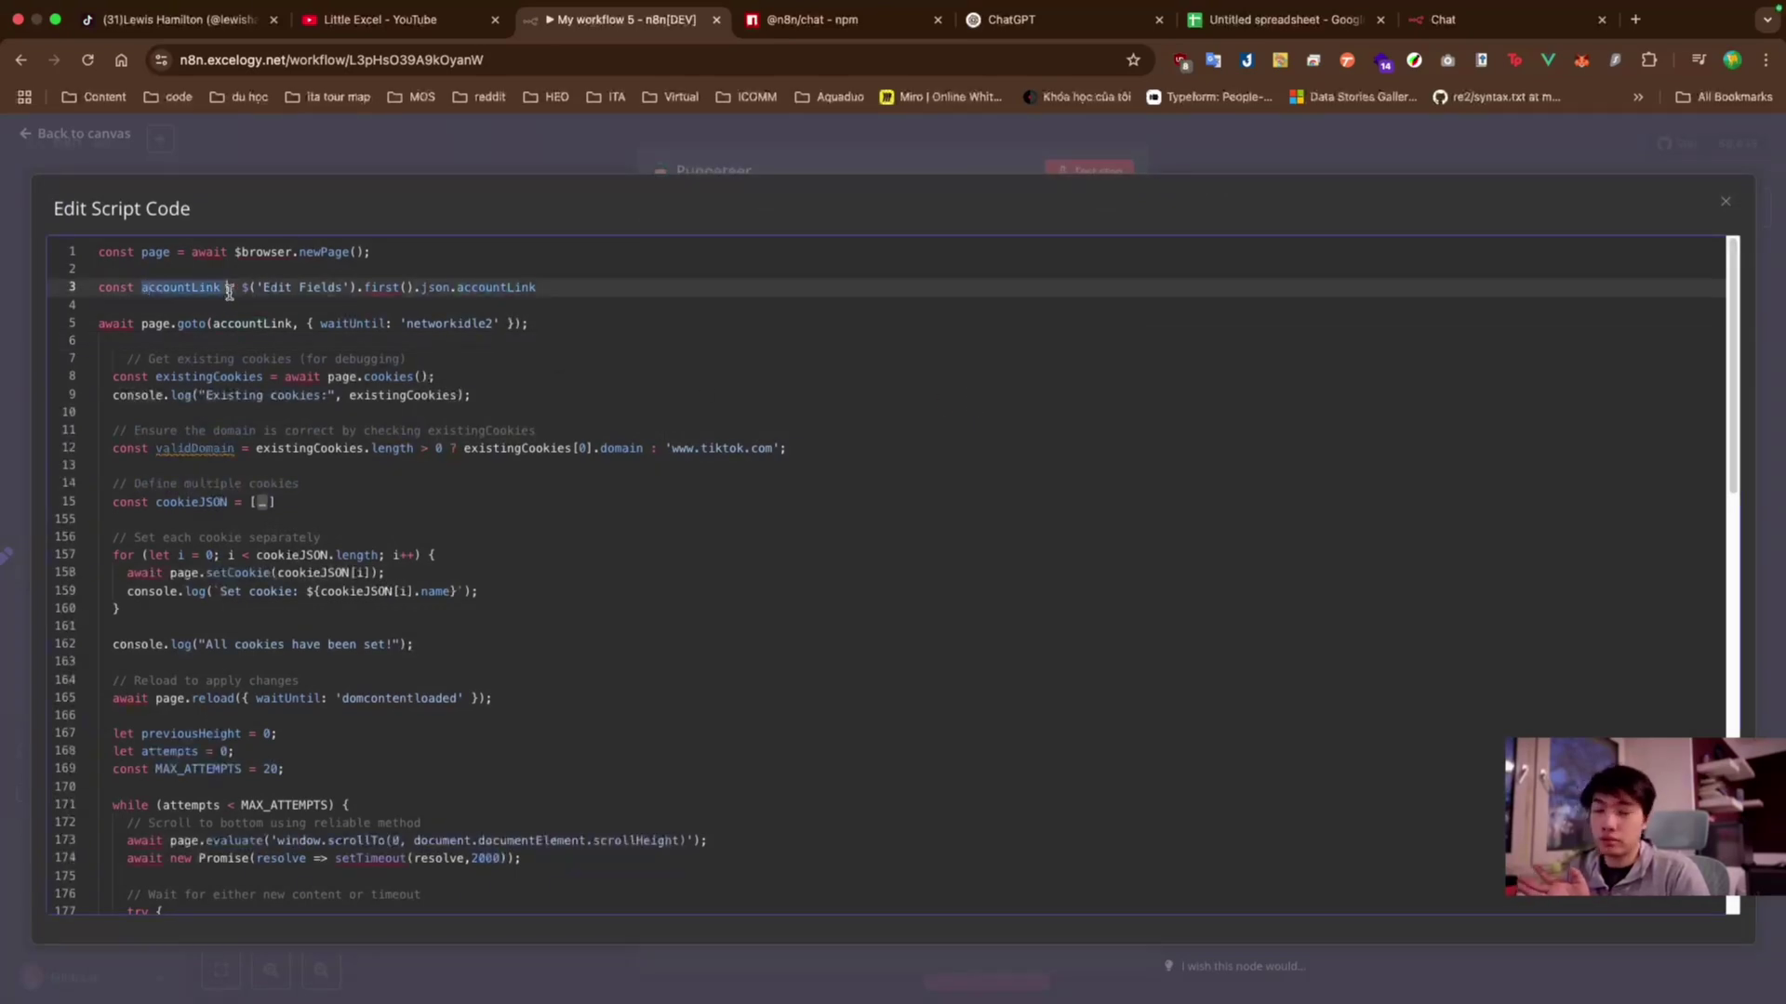
{"action": "left_click", "coordinate": [265, 291]}
{"action": "left_click_drag", "start_coordinate": [241, 287], "coordinate": [564, 285]}
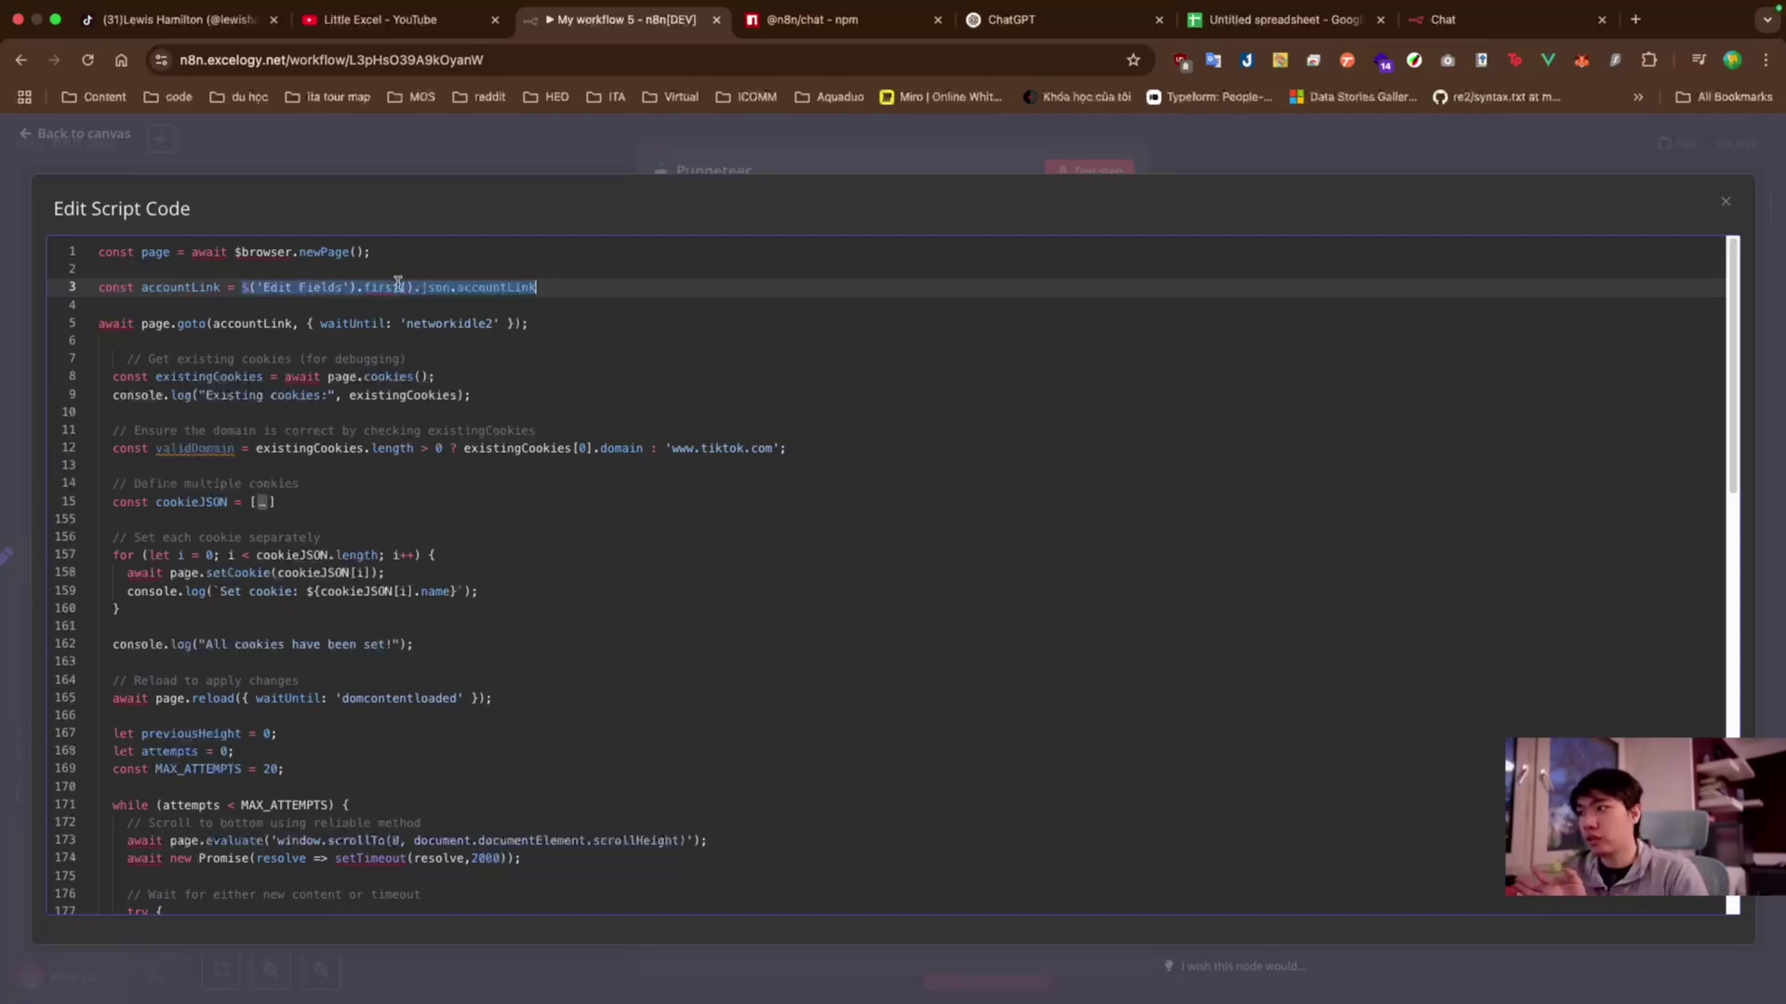
{"action": "left_click", "coordinate": [120, 143]}
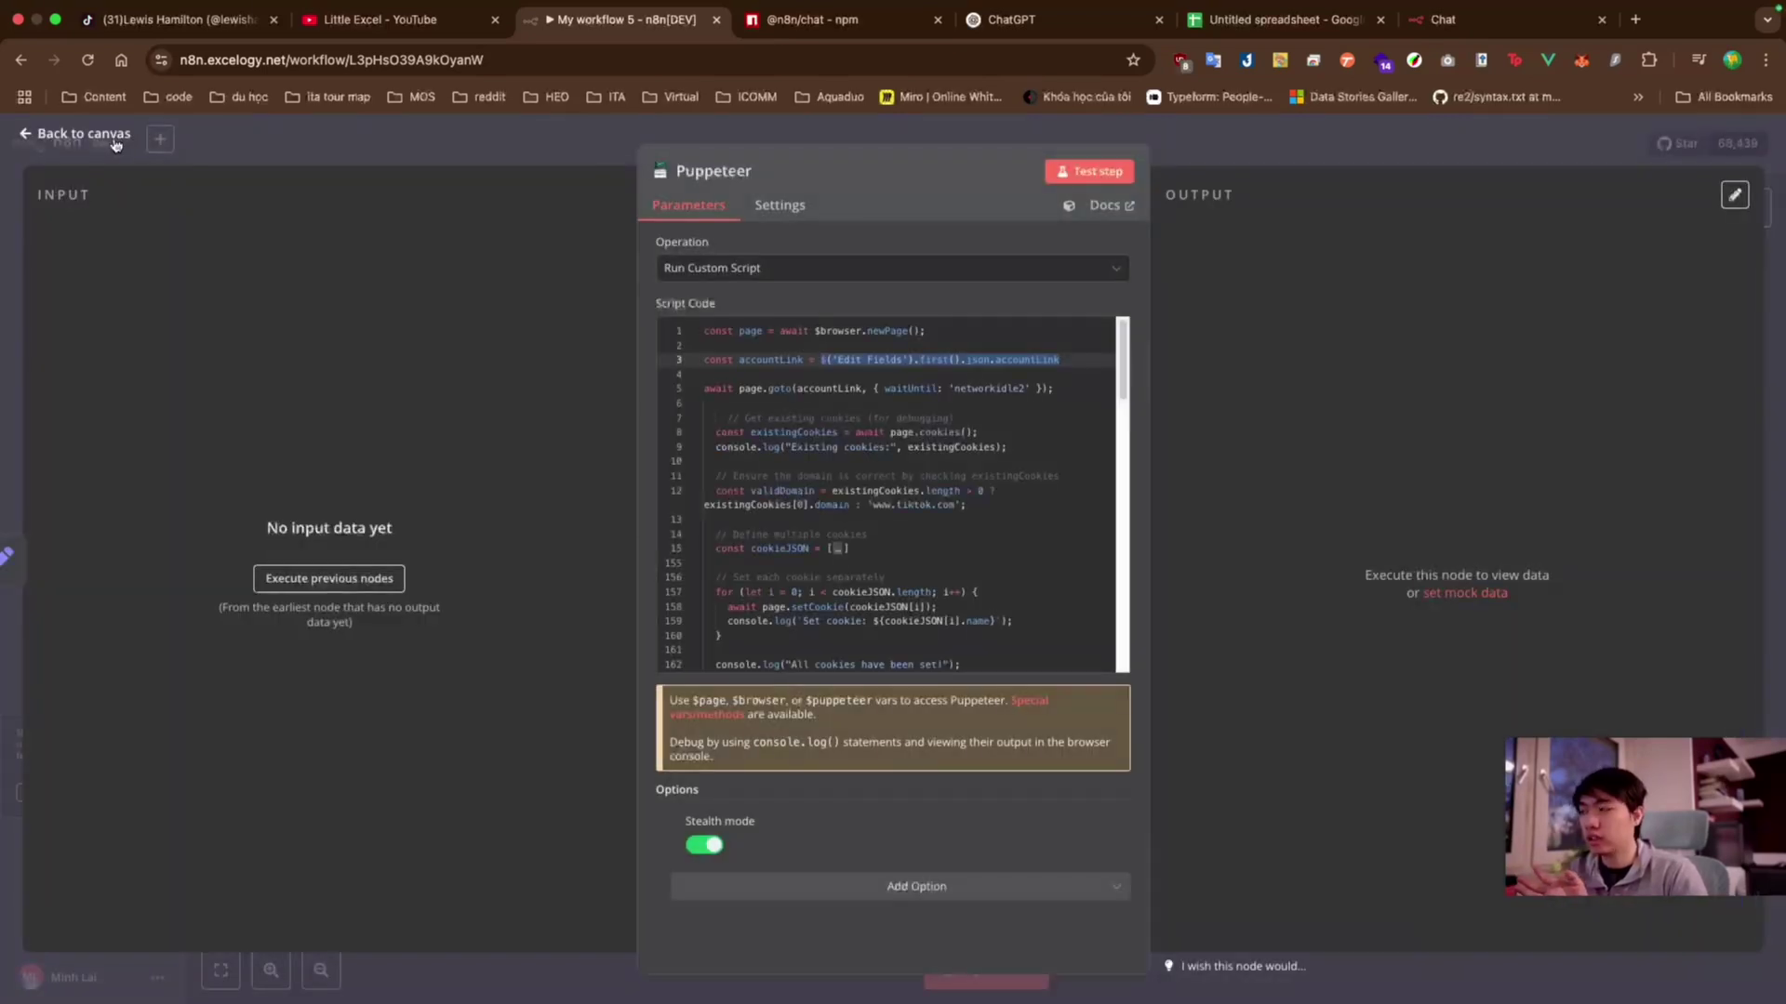
{"action": "left_click", "coordinate": [114, 140]}
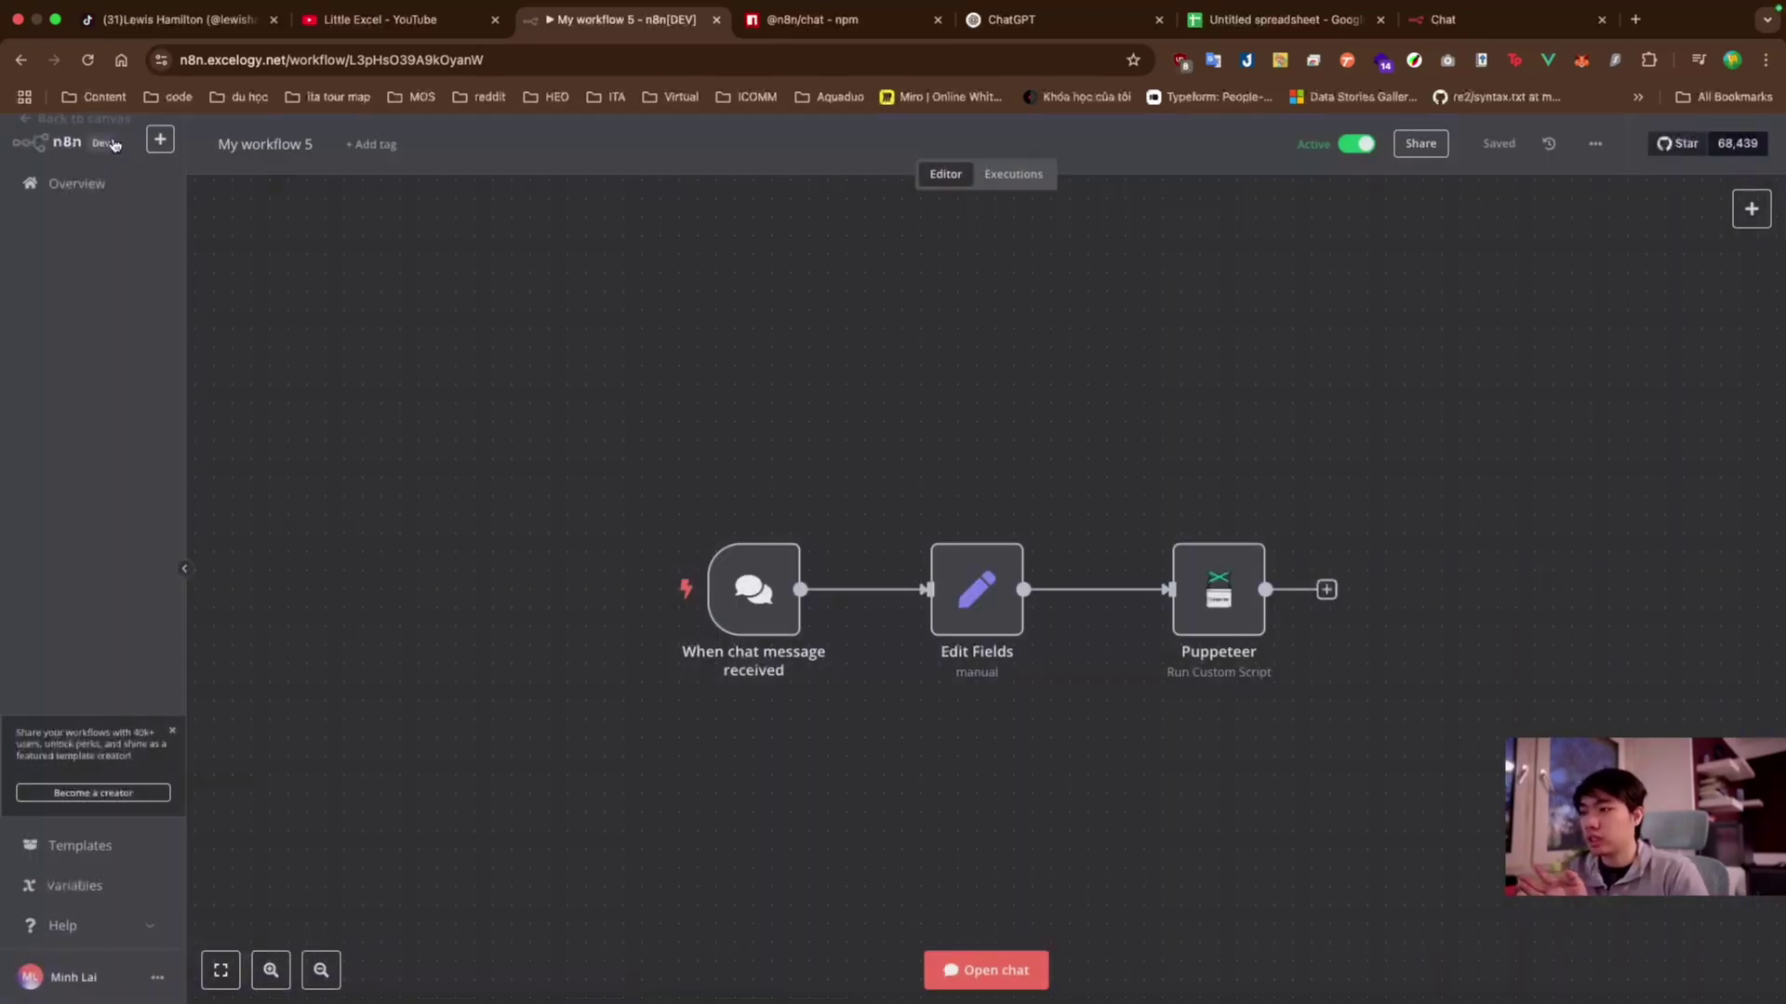
{"action": "left_click", "coordinate": [1460, 19]}
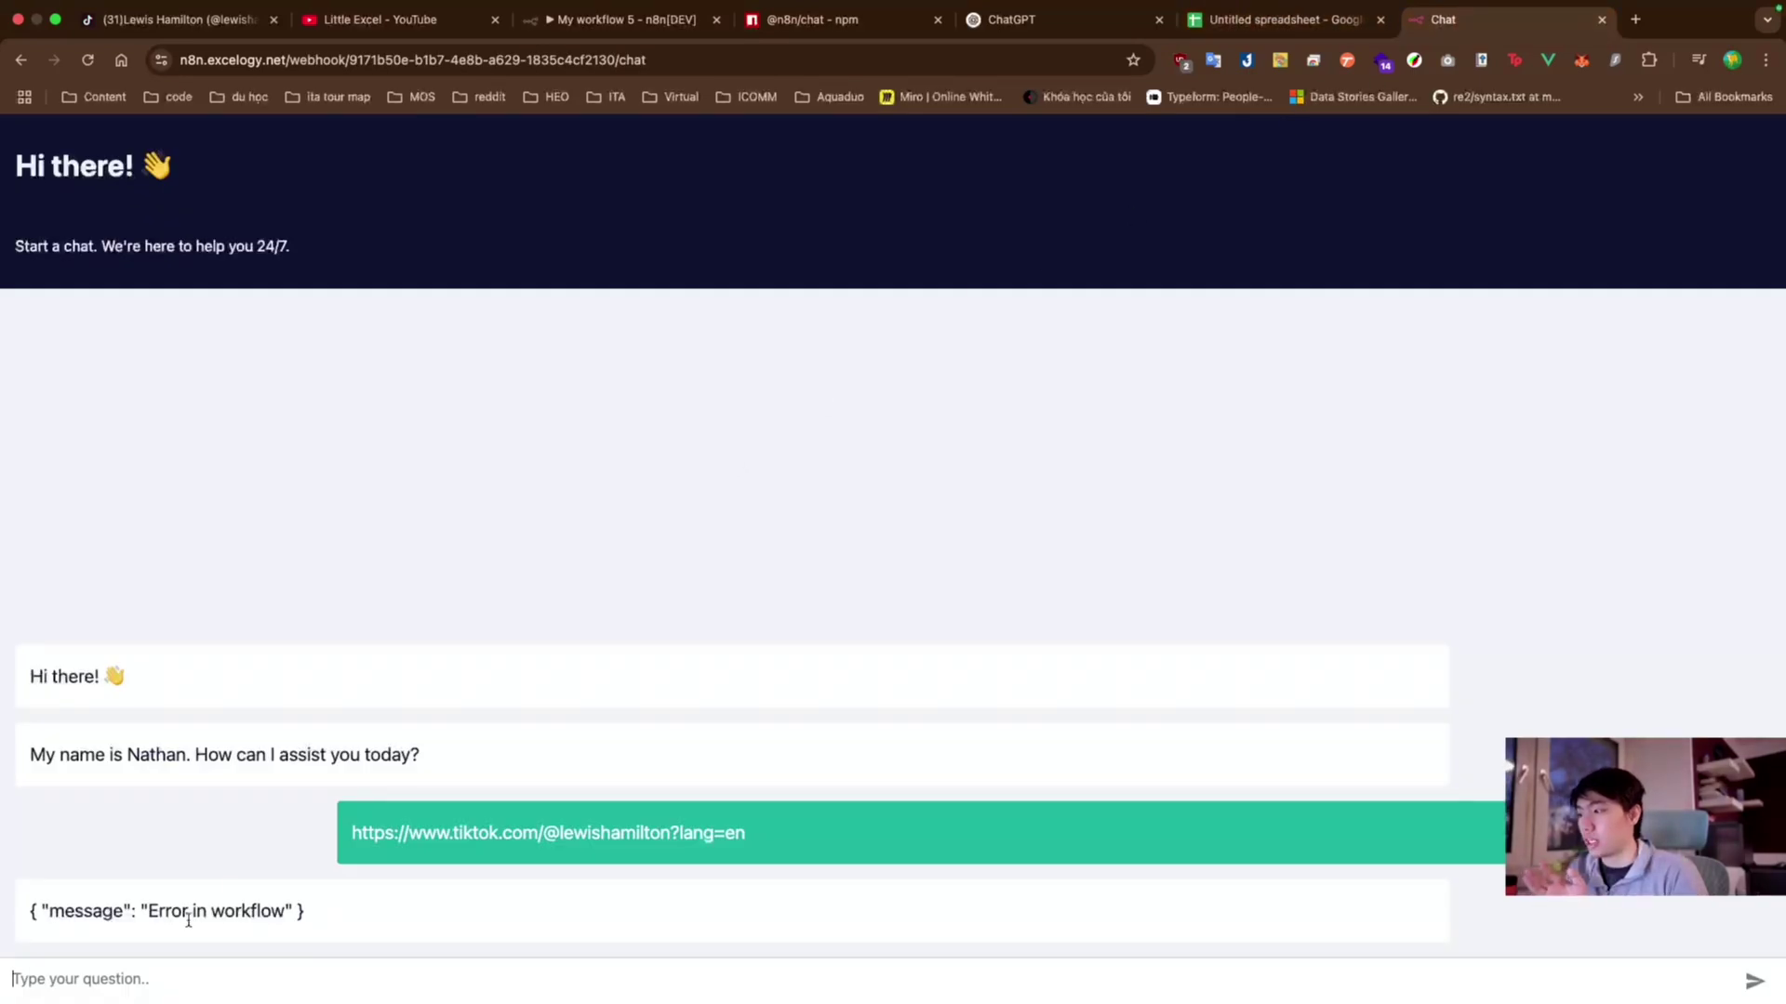
- Open Executions and view the failed Puppeteer step's navigation timeout error
{"action": "left_click", "coordinate": [619, 18]}
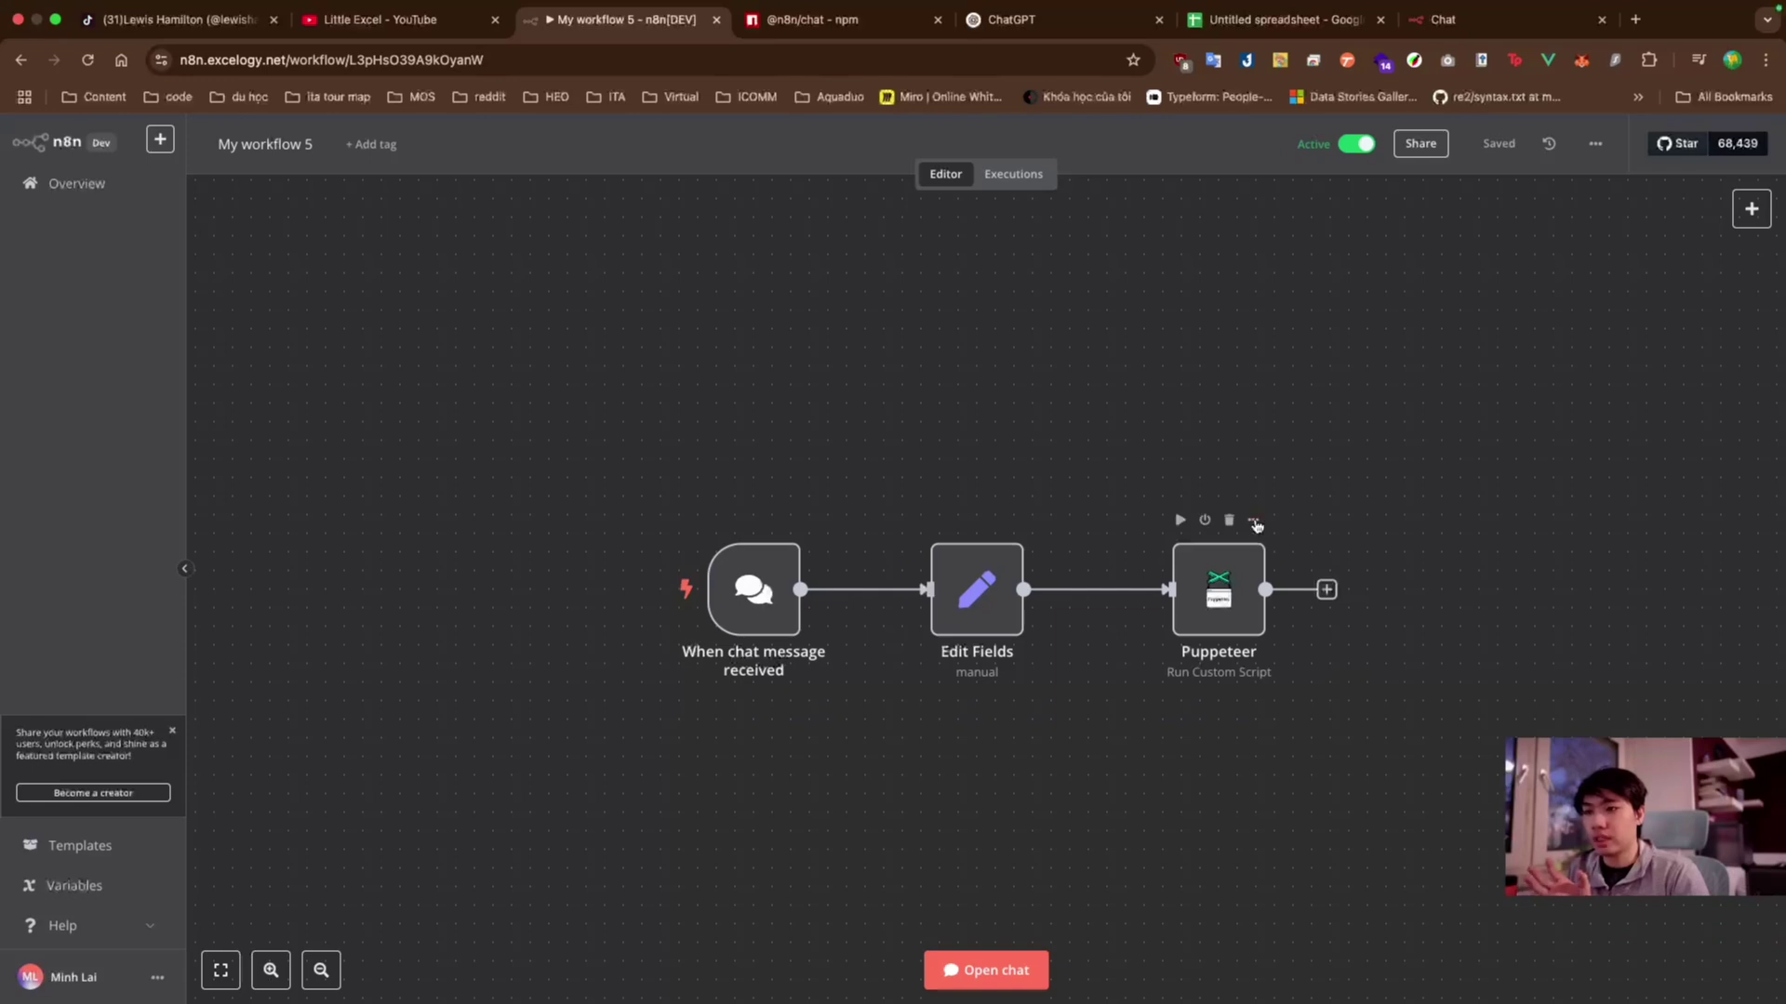
{"action": "left_click", "coordinate": [1019, 175]}
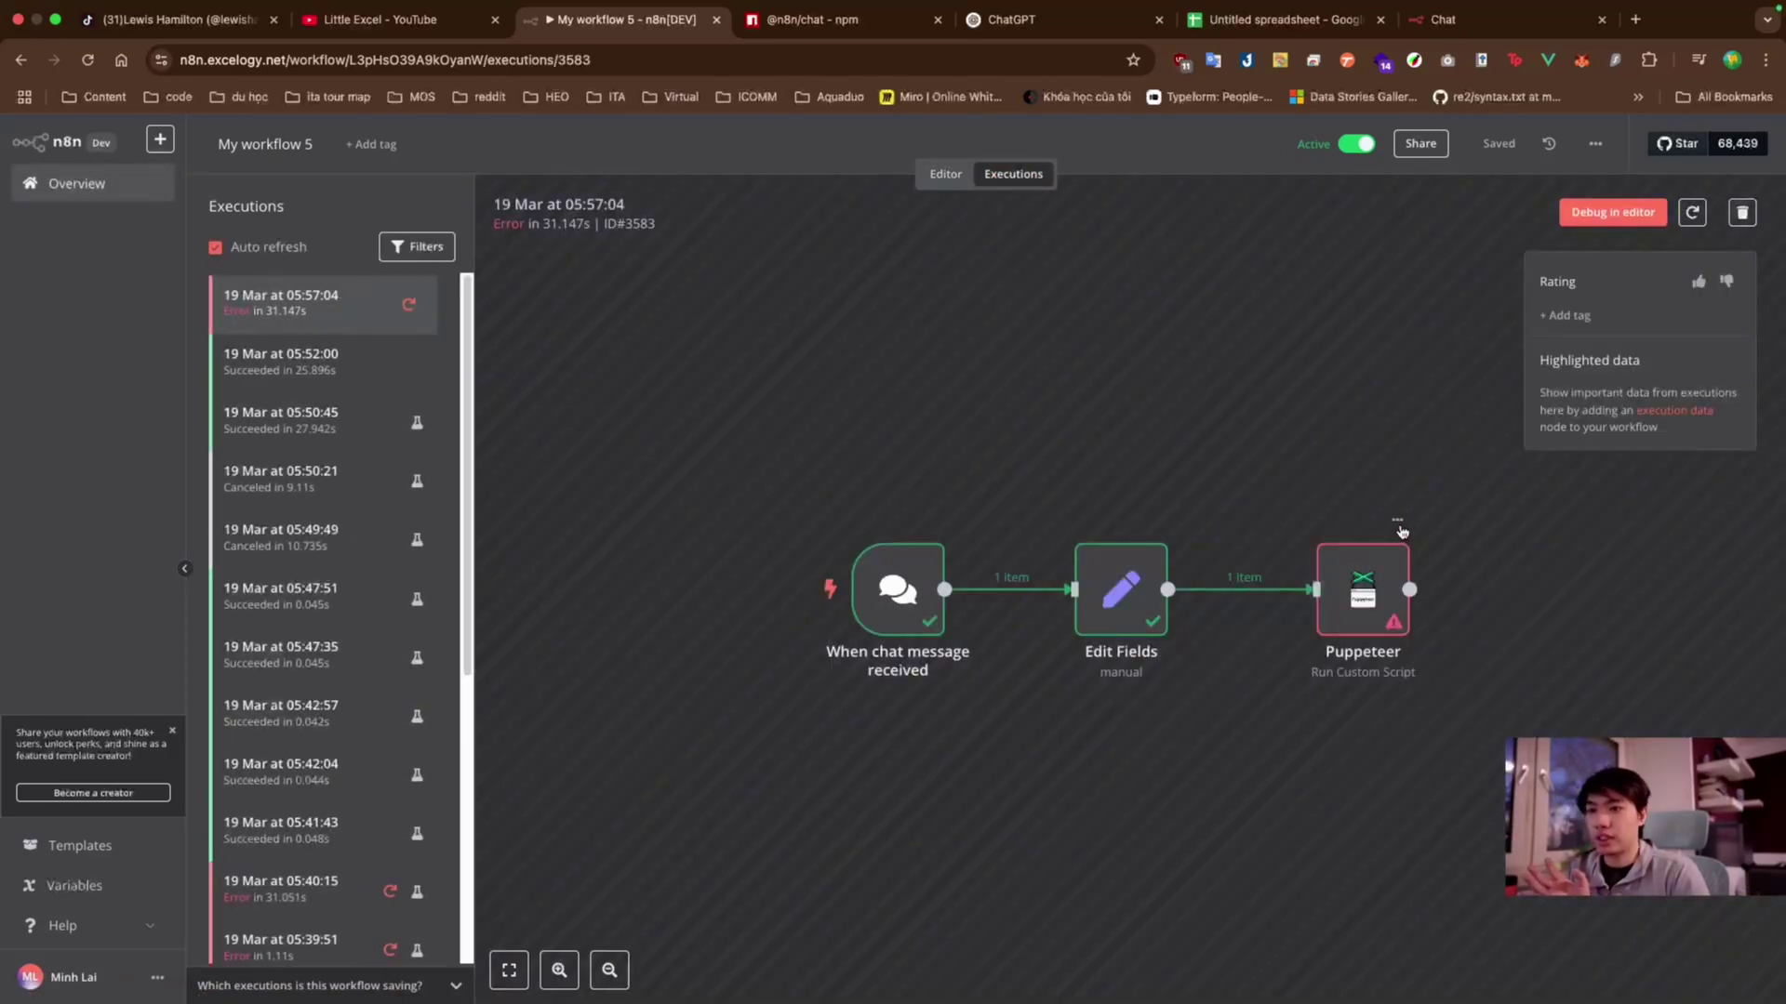
{"action": "double_click", "coordinate": [1407, 551]}
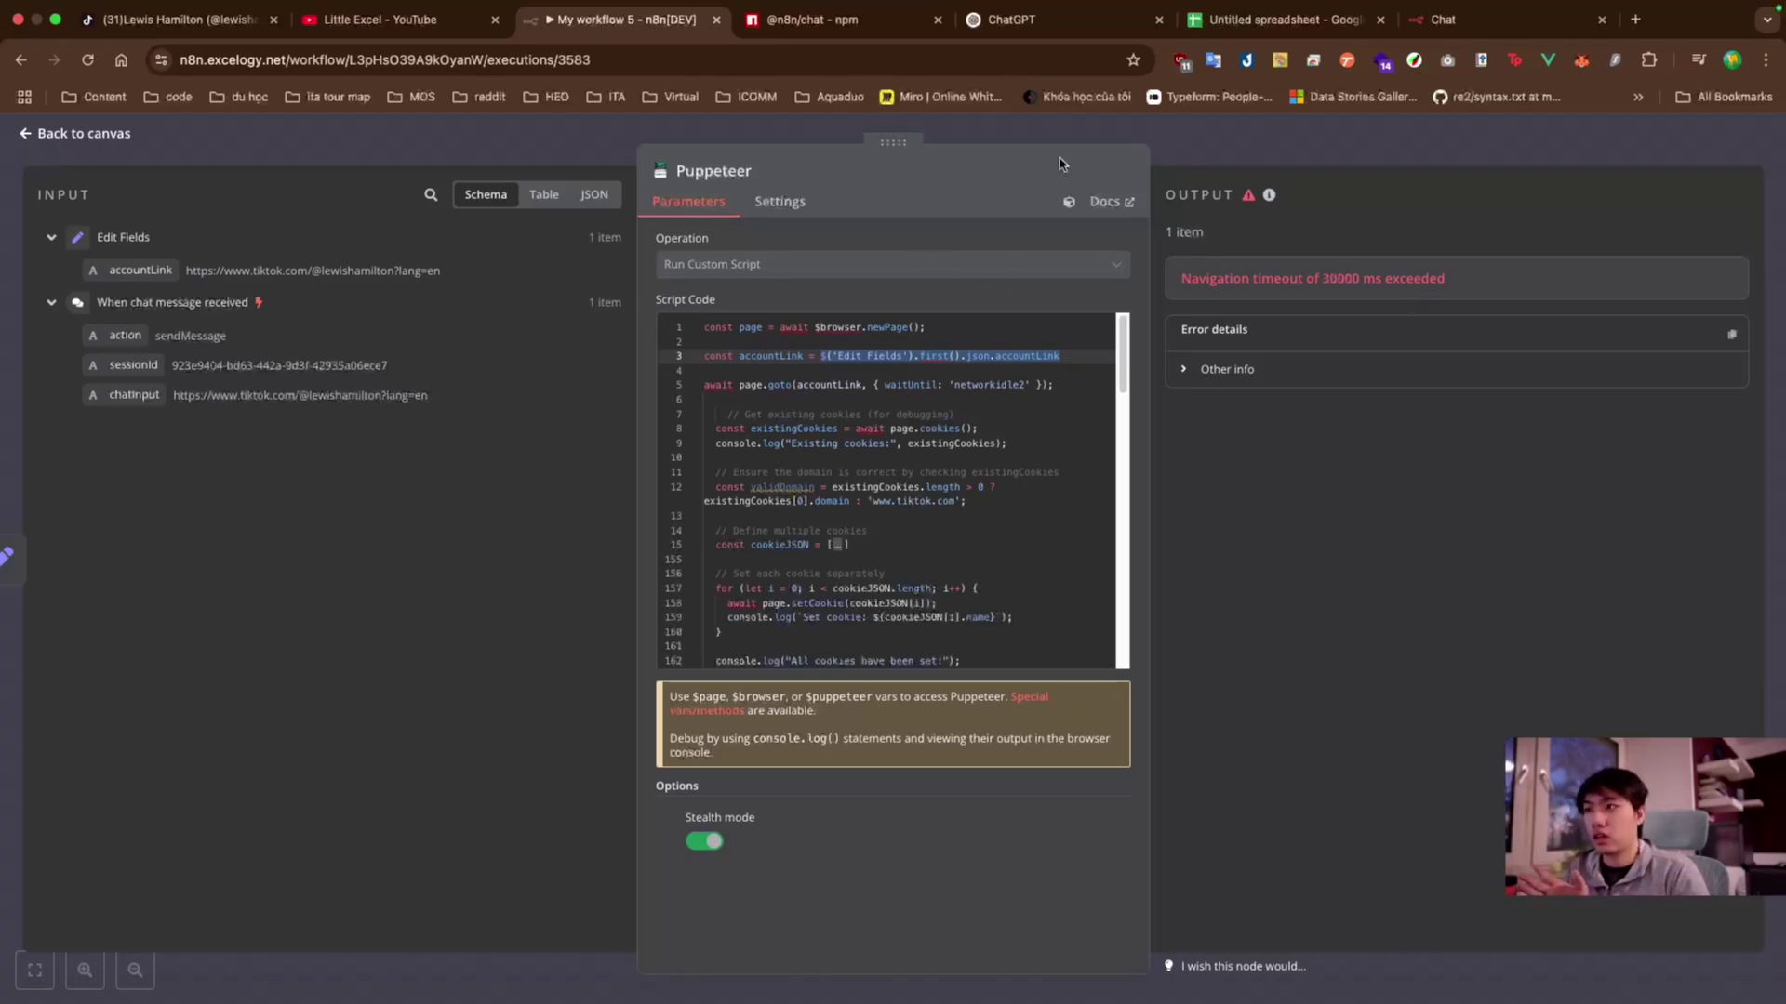
{"action": "left_click", "coordinate": [93, 139]}
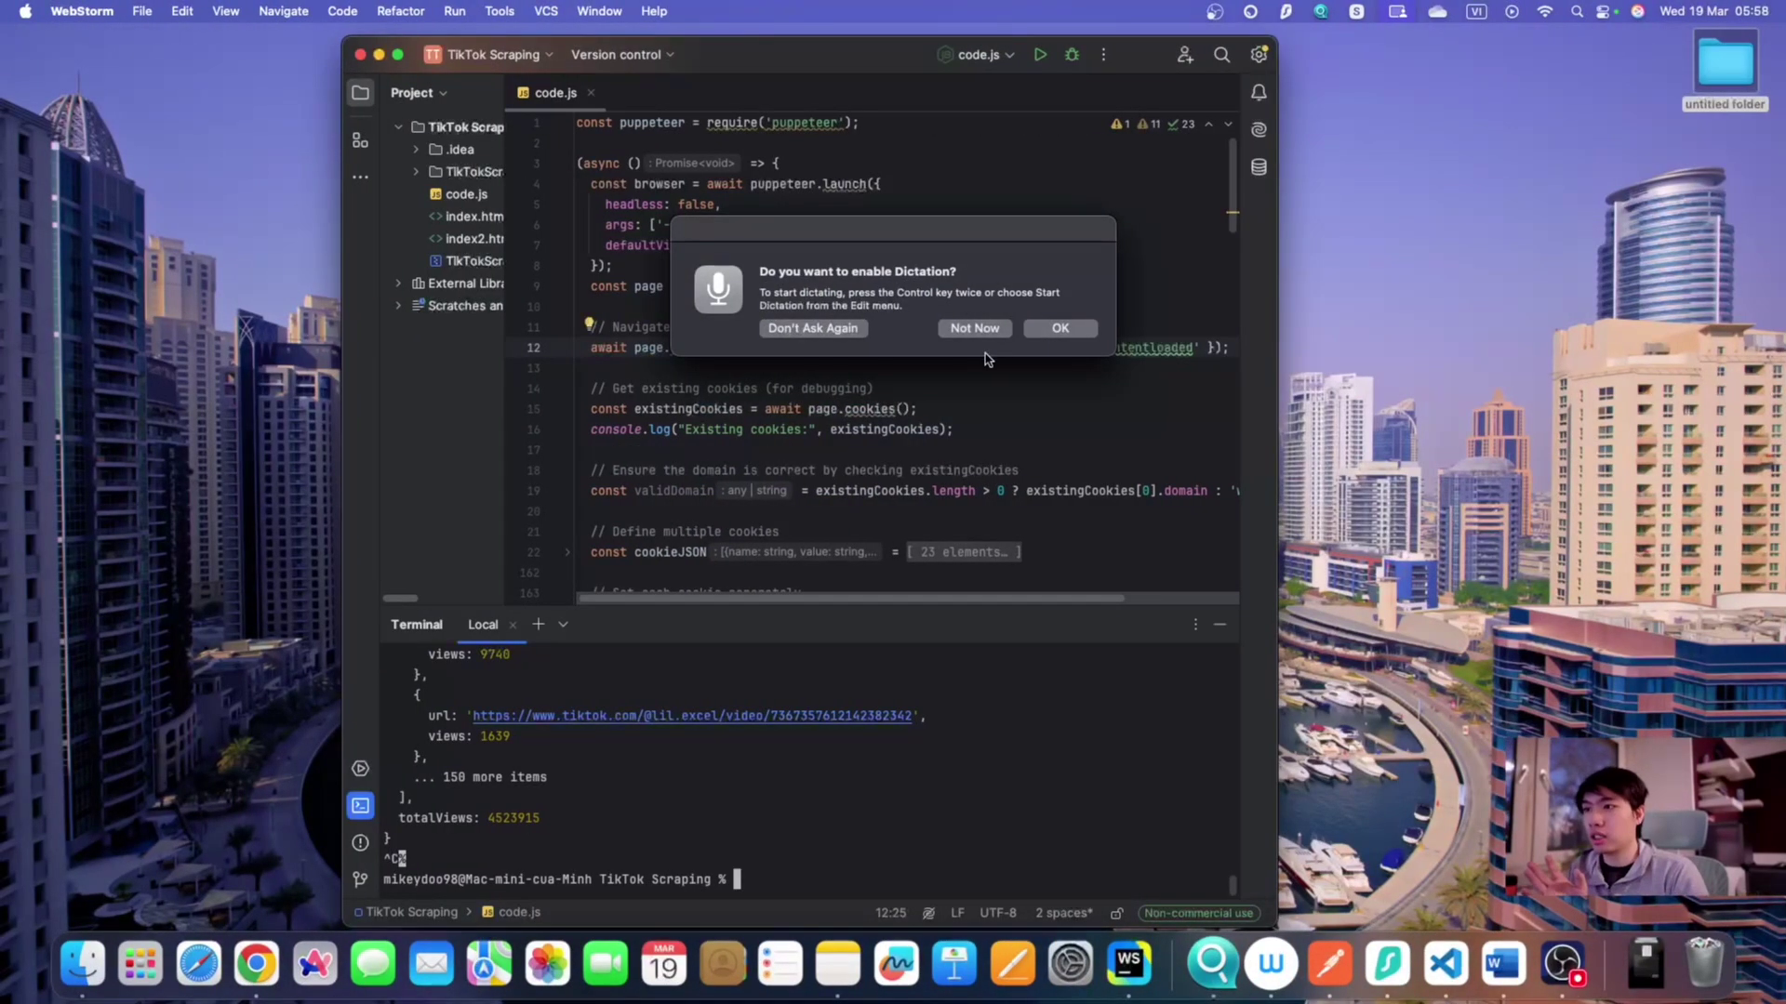
- Dismiss the Dictation prompt and rerun `node code.js` in the WebStorm terminal
{"action": "left_click", "coordinate": [974, 329]}
{"action": "left_click", "coordinate": [931, 515]}
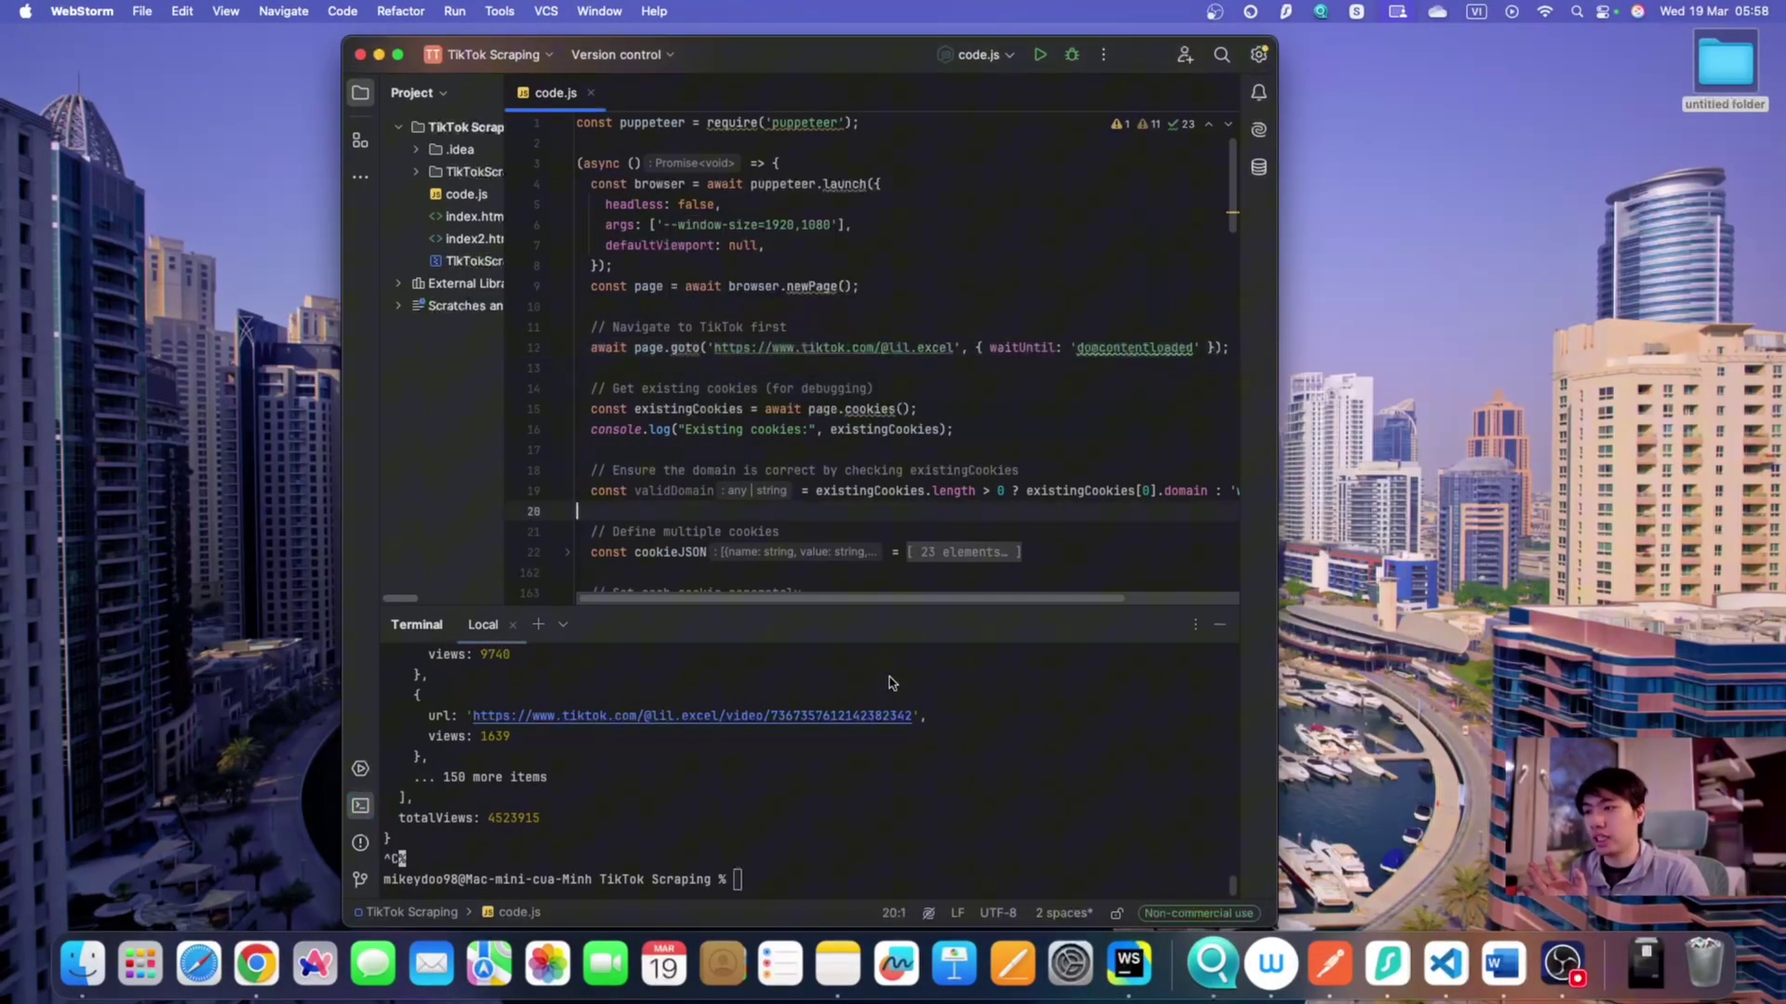
{"action": "left_click", "coordinate": [796, 879]}
{"action": "key", "text": "Up"}
{"action": "key", "text": "Return"}
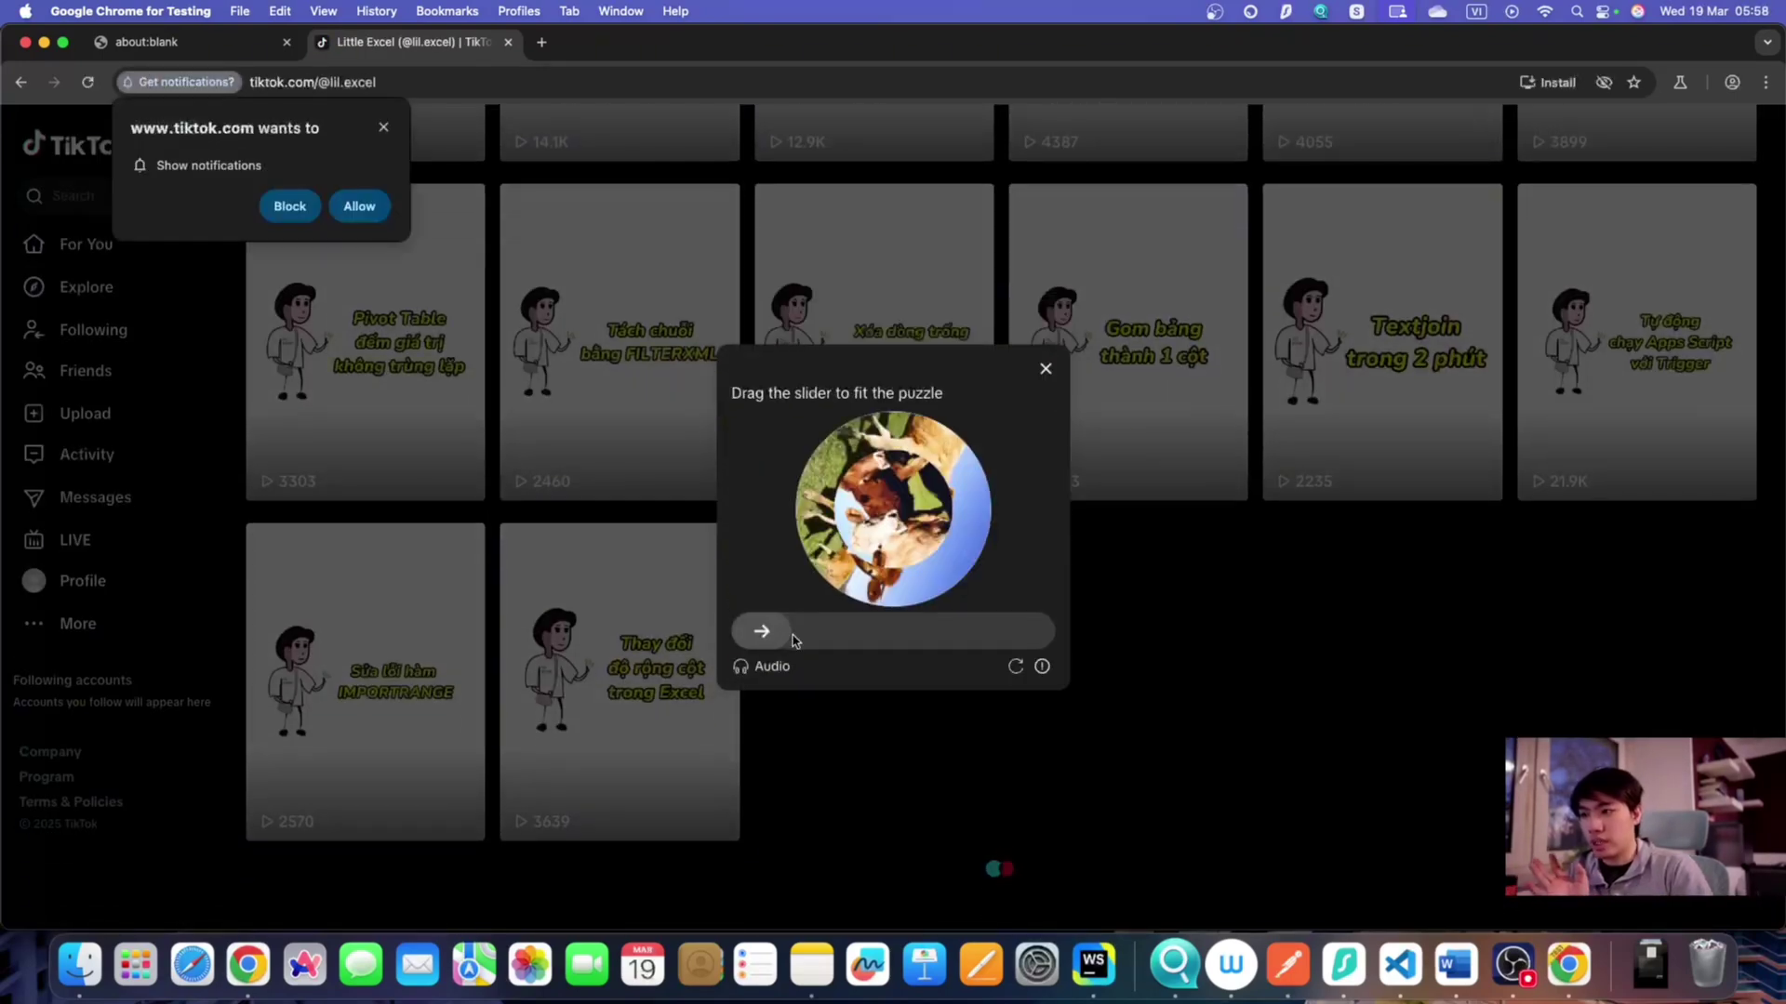
- Slide the captcha until the puzzle image is upright, then scroll the lil.excel video grid to its last row
{"action": "left_click_drag", "start_coordinate": [794, 640], "coordinate": [800, 640]}
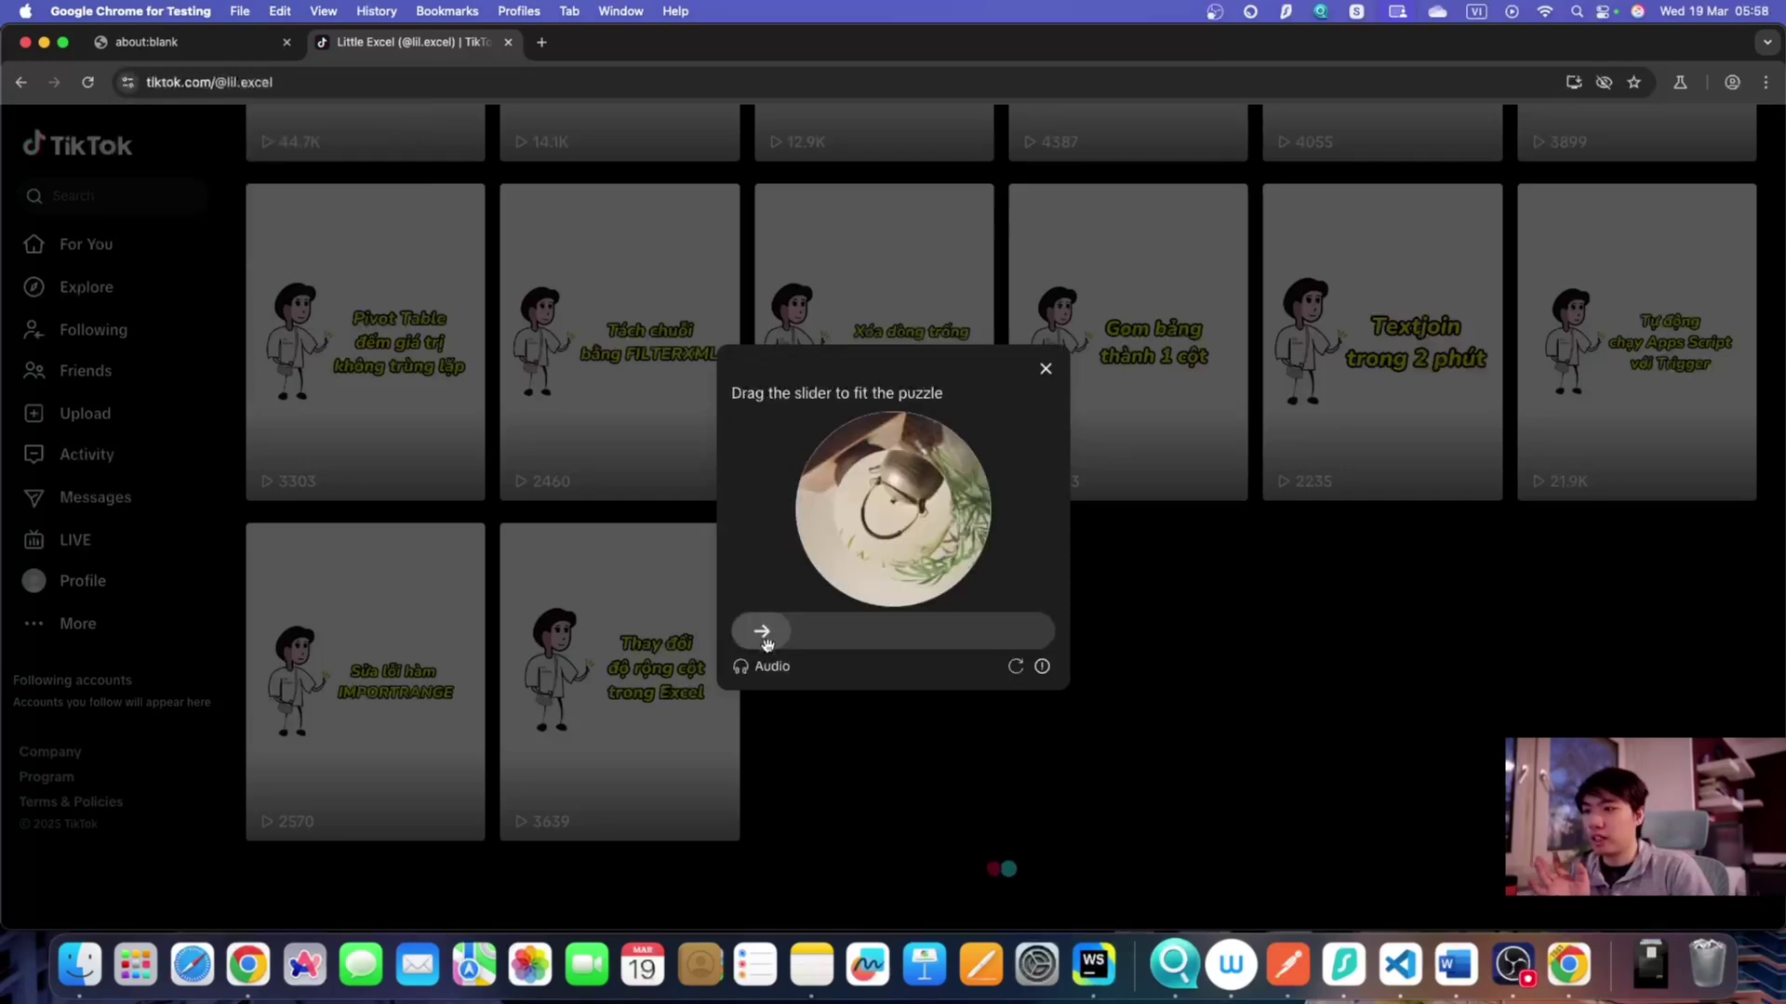
{"action": "left_click_drag", "start_coordinate": [765, 640], "coordinate": [984, 646]}
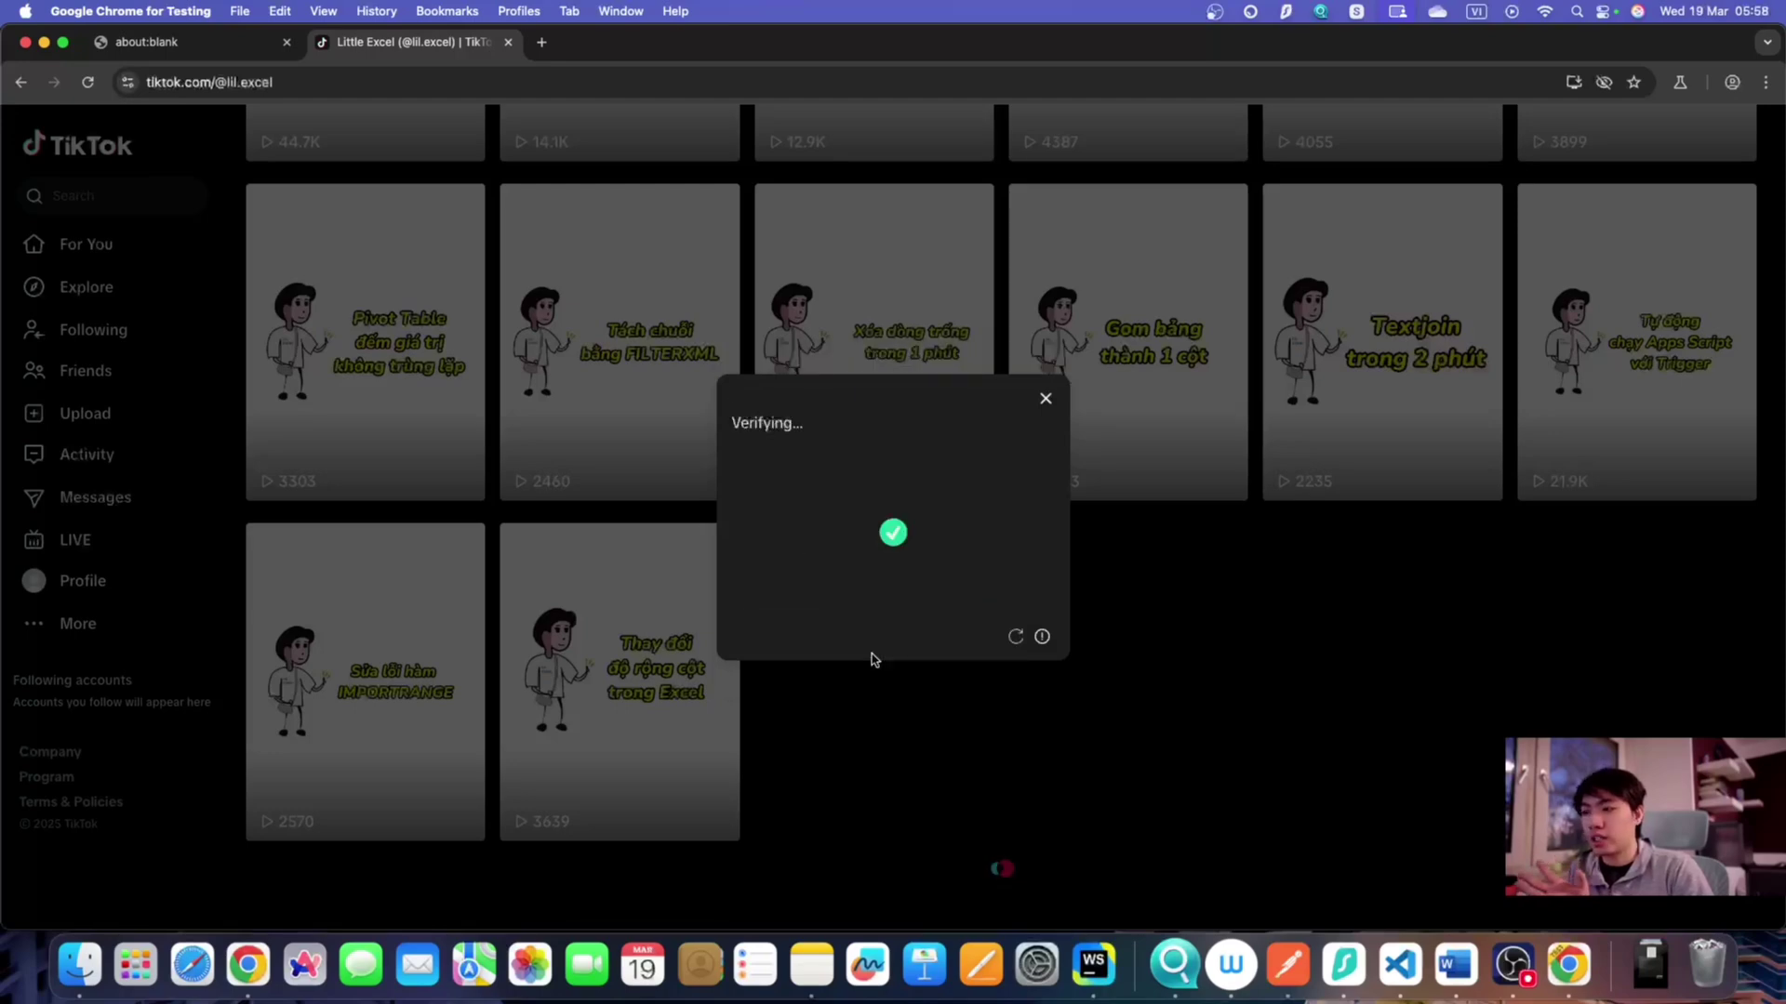
{"action": "scroll", "coordinate": [872, 658], "scroll_direction": "down", "scroll_amount": 5}
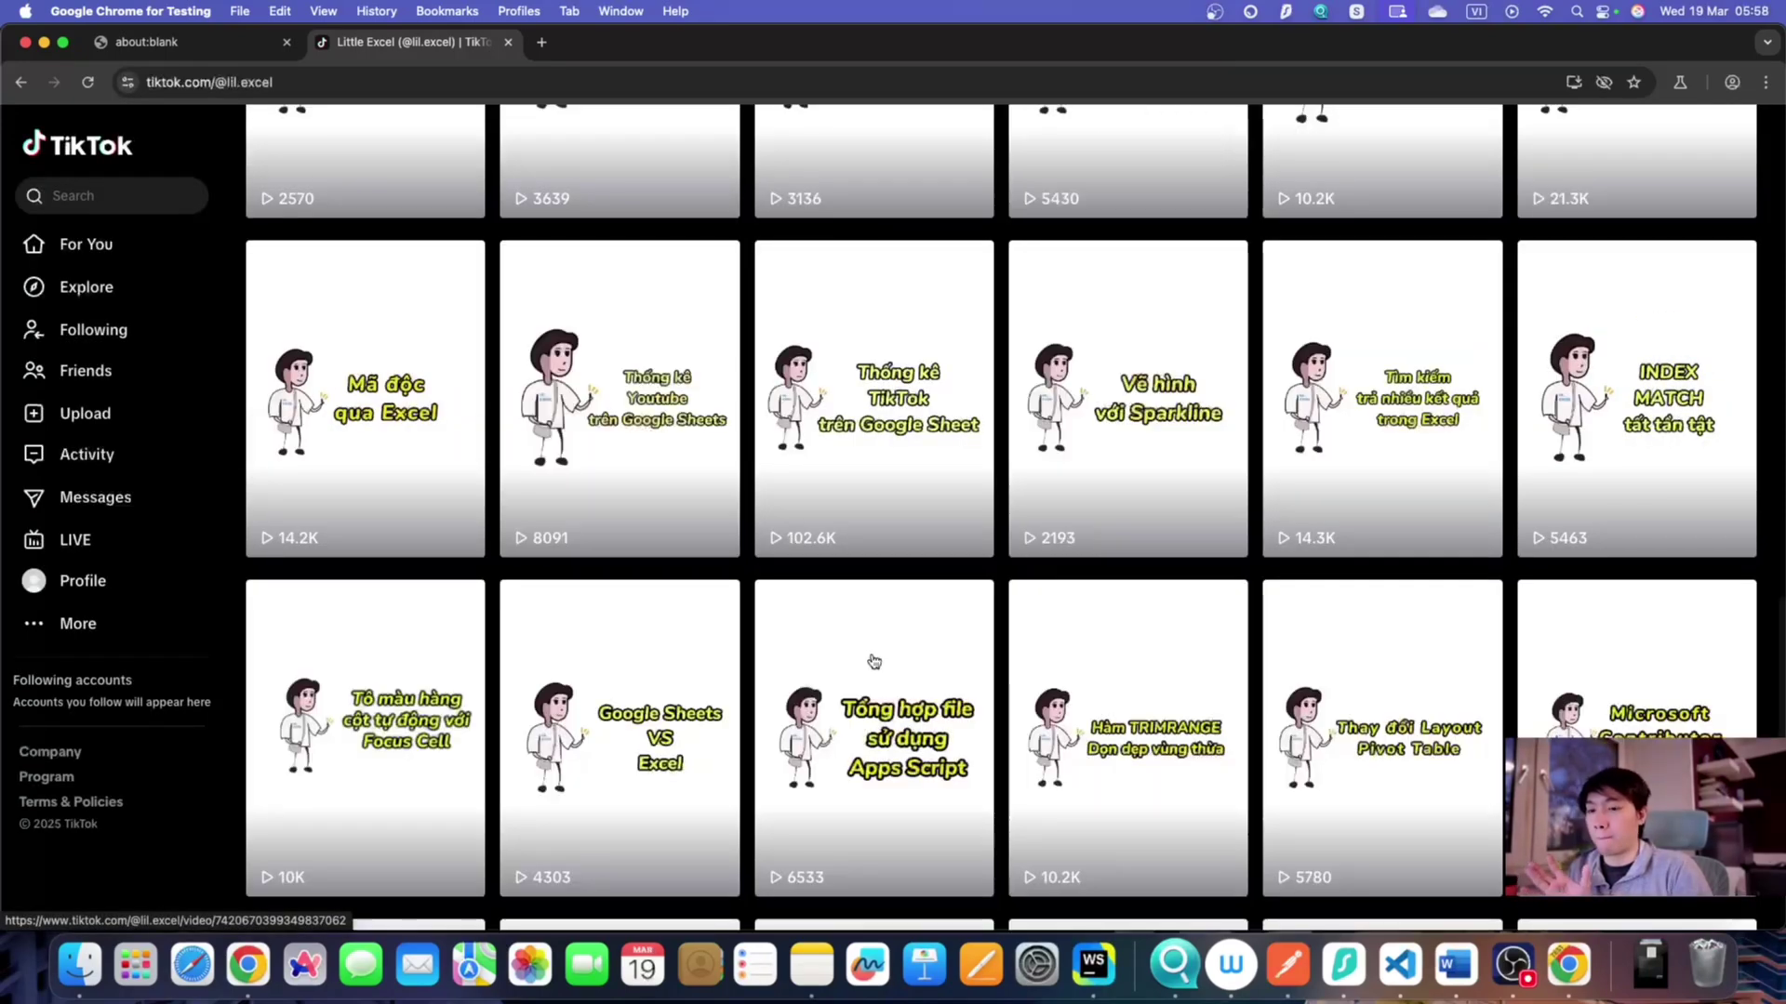
{"action": "scroll", "coordinate": [873, 661], "scroll_direction": "down", "scroll_amount": 5}
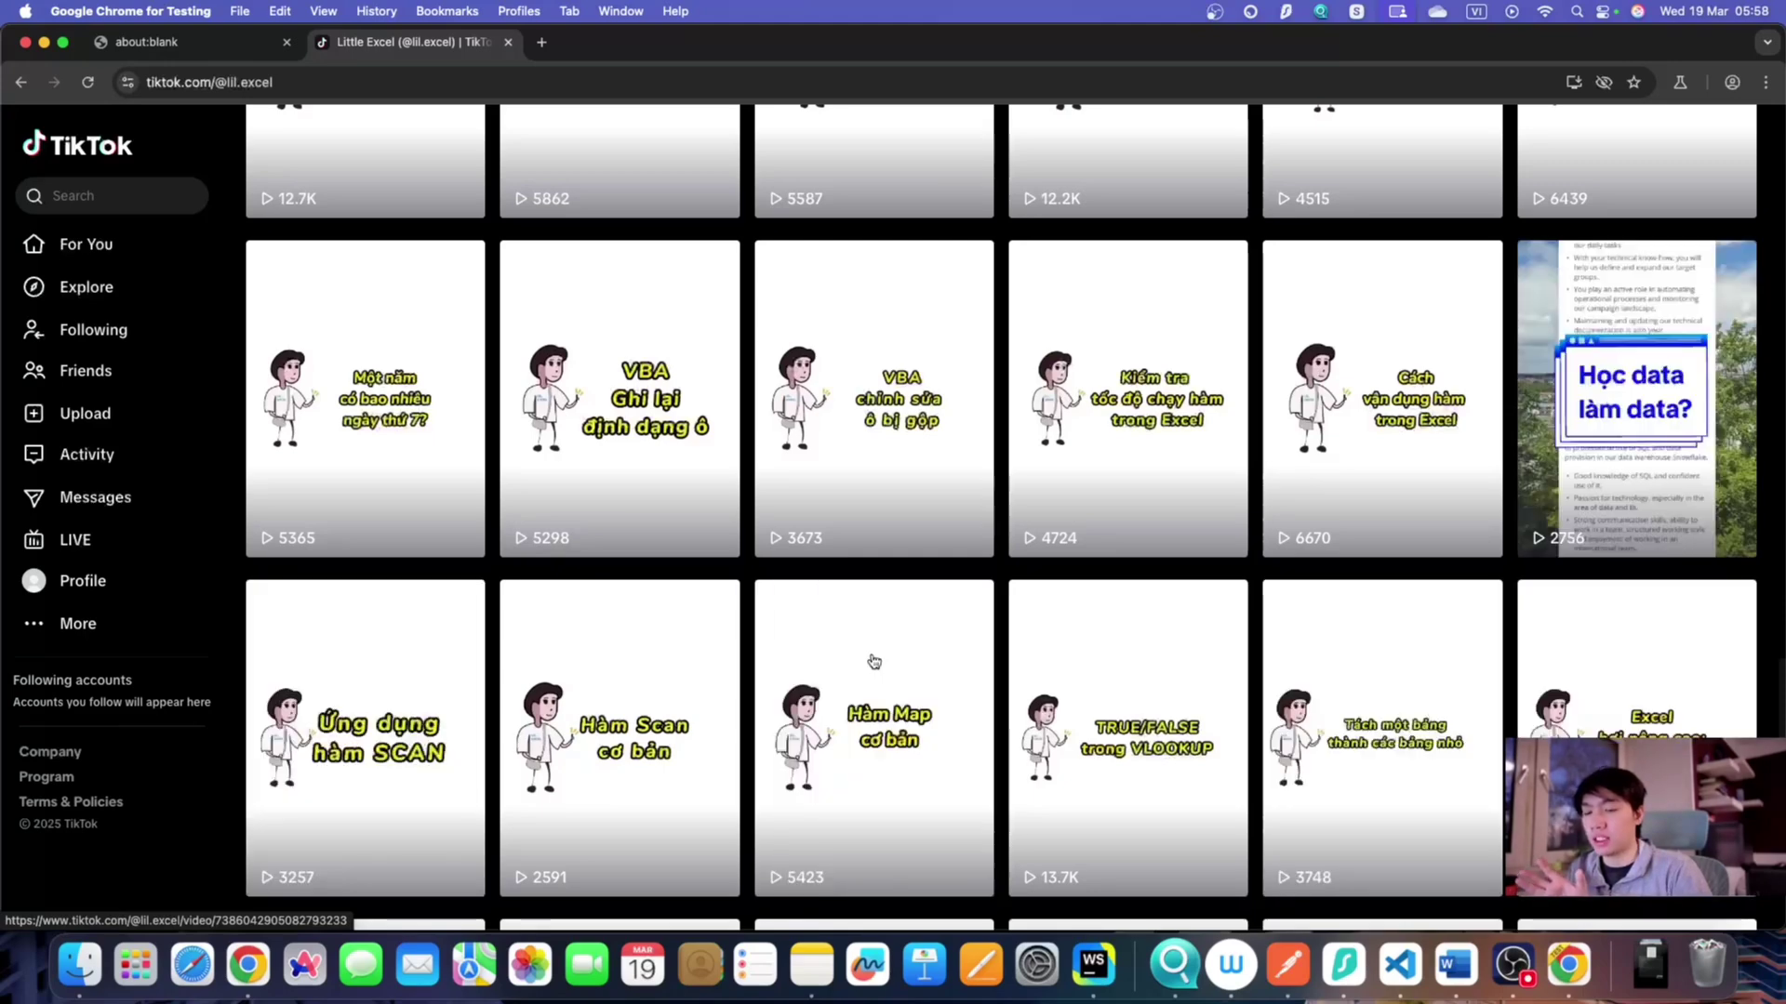
{"action": "scroll", "coordinate": [873, 661], "scroll_direction": "down", "scroll_amount": 5}
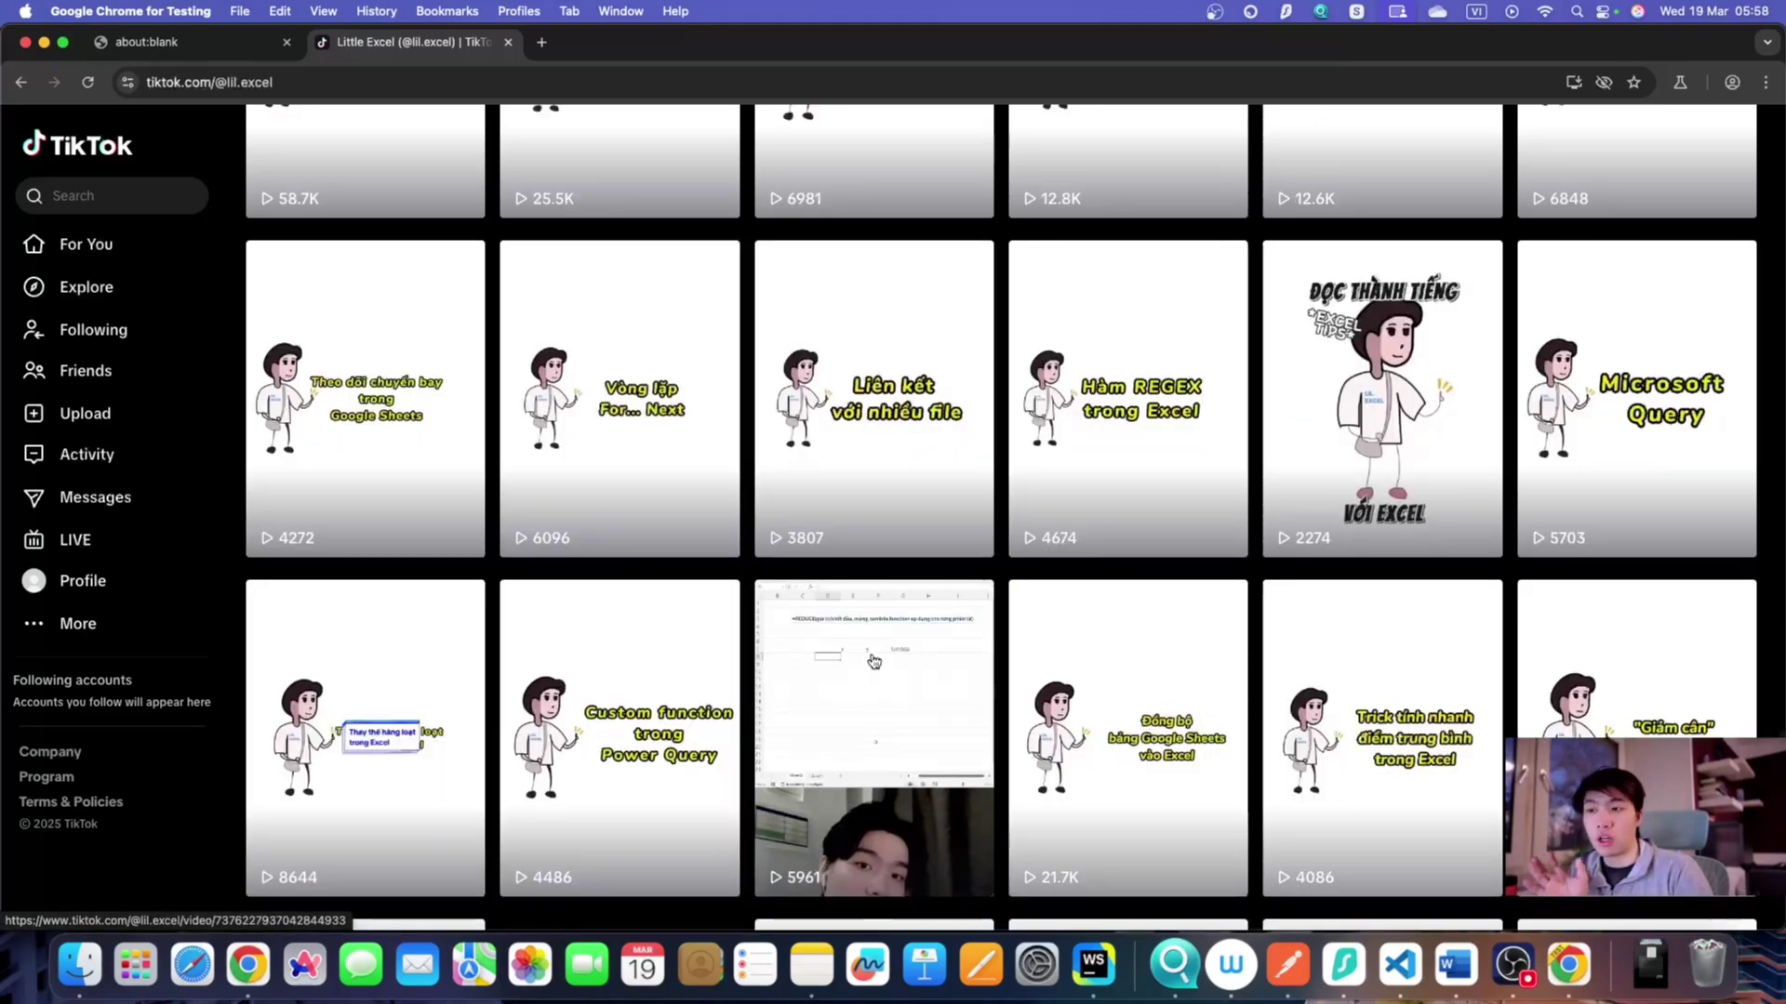
{"action": "scroll", "coordinate": [873, 662], "scroll_direction": "down", "scroll_amount": 5}
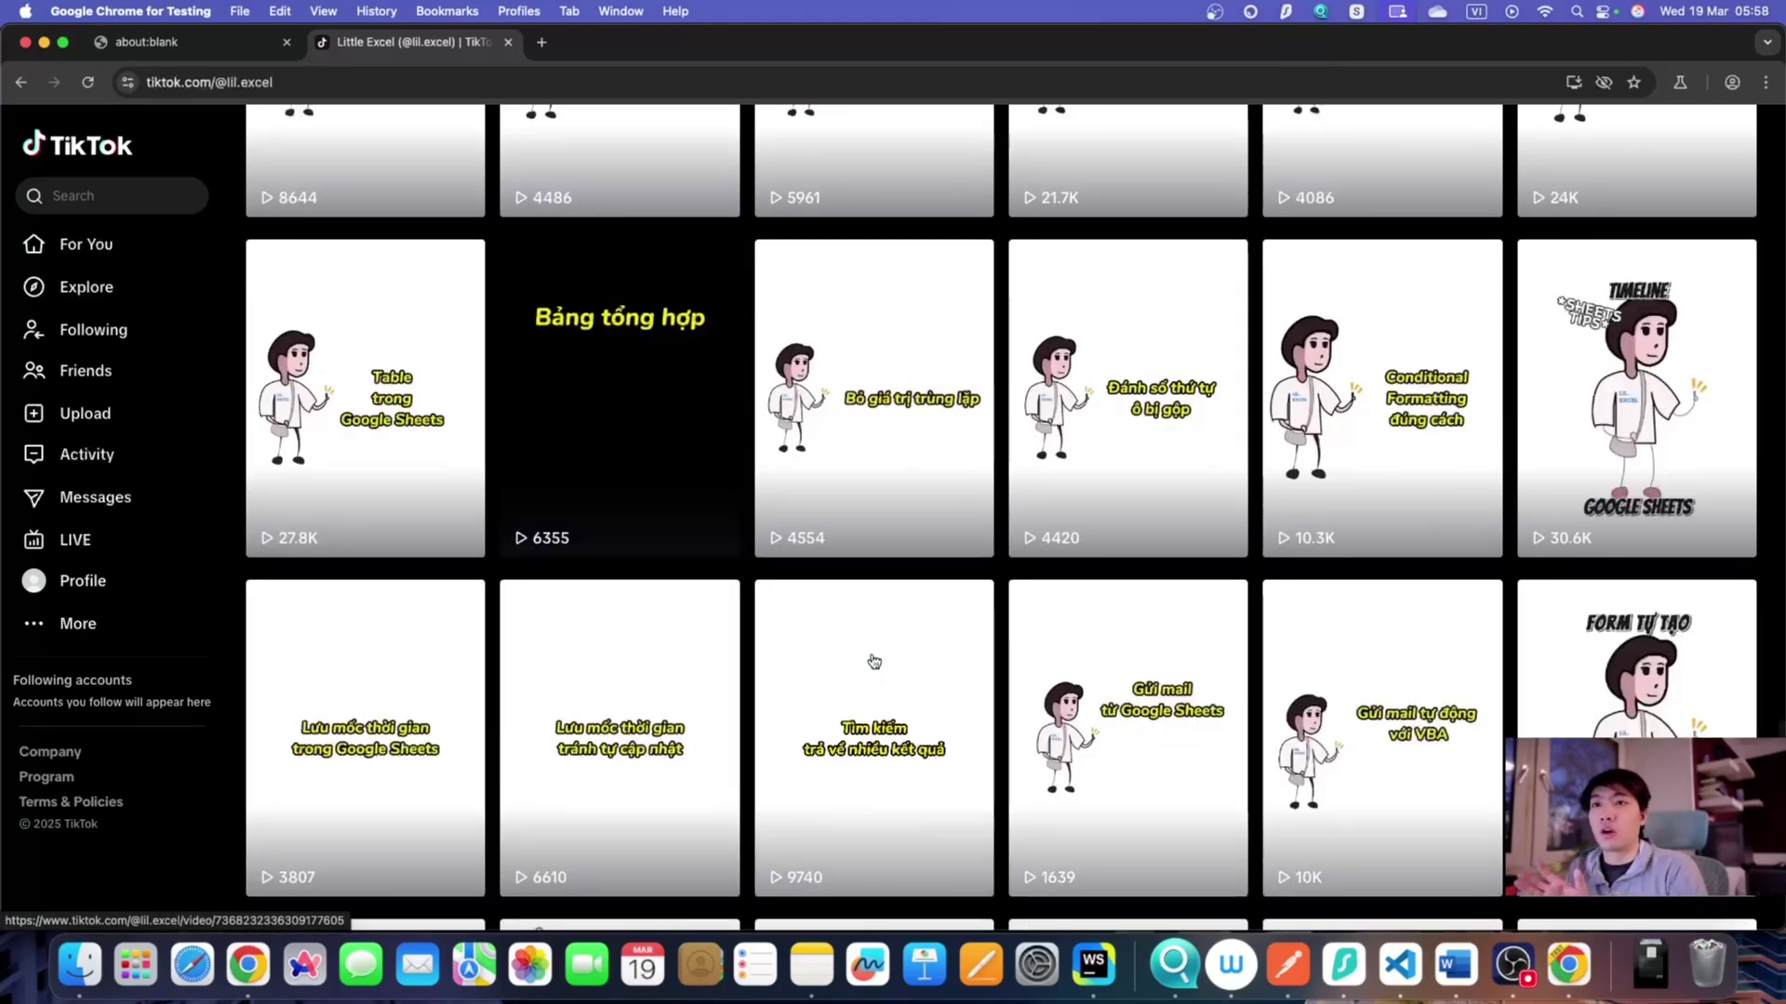
{"action": "scroll", "coordinate": [874, 661], "scroll_direction": "down", "scroll_amount": 5}
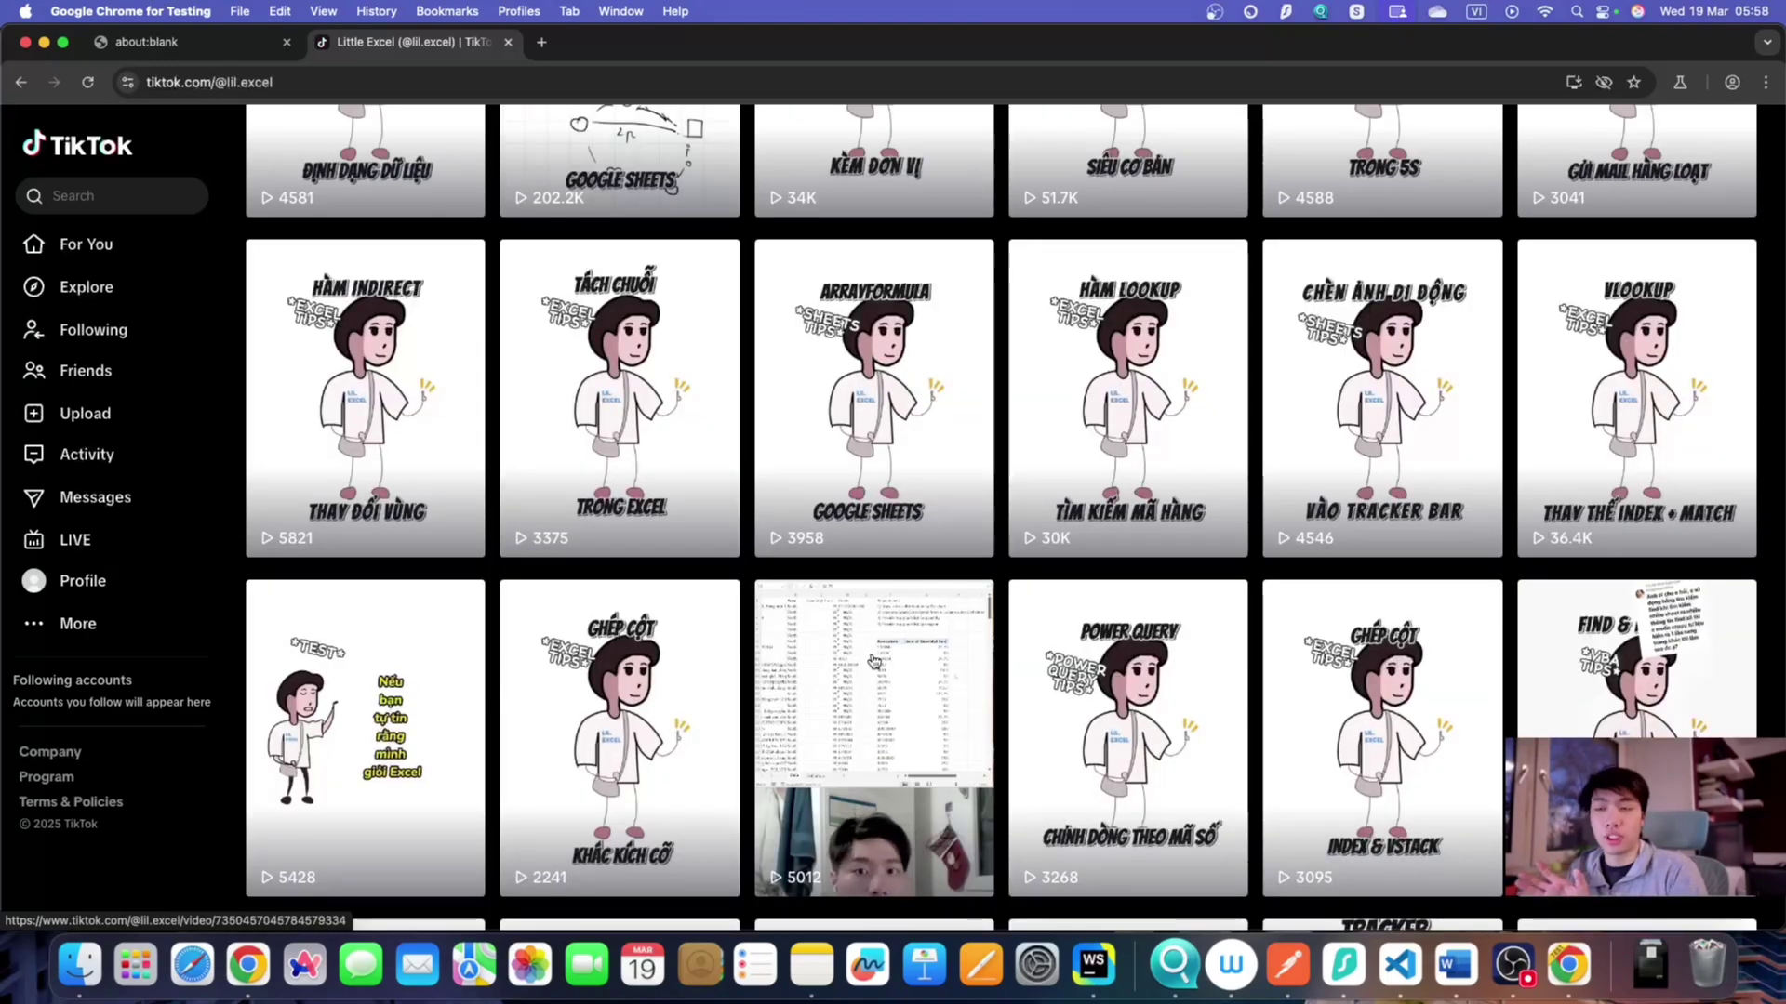
{"action": "scroll", "coordinate": [873, 662], "scroll_direction": "down", "scroll_amount": 5}
{"action": "scroll", "coordinate": [873, 661], "scroll_direction": "down", "scroll_amount": 5}
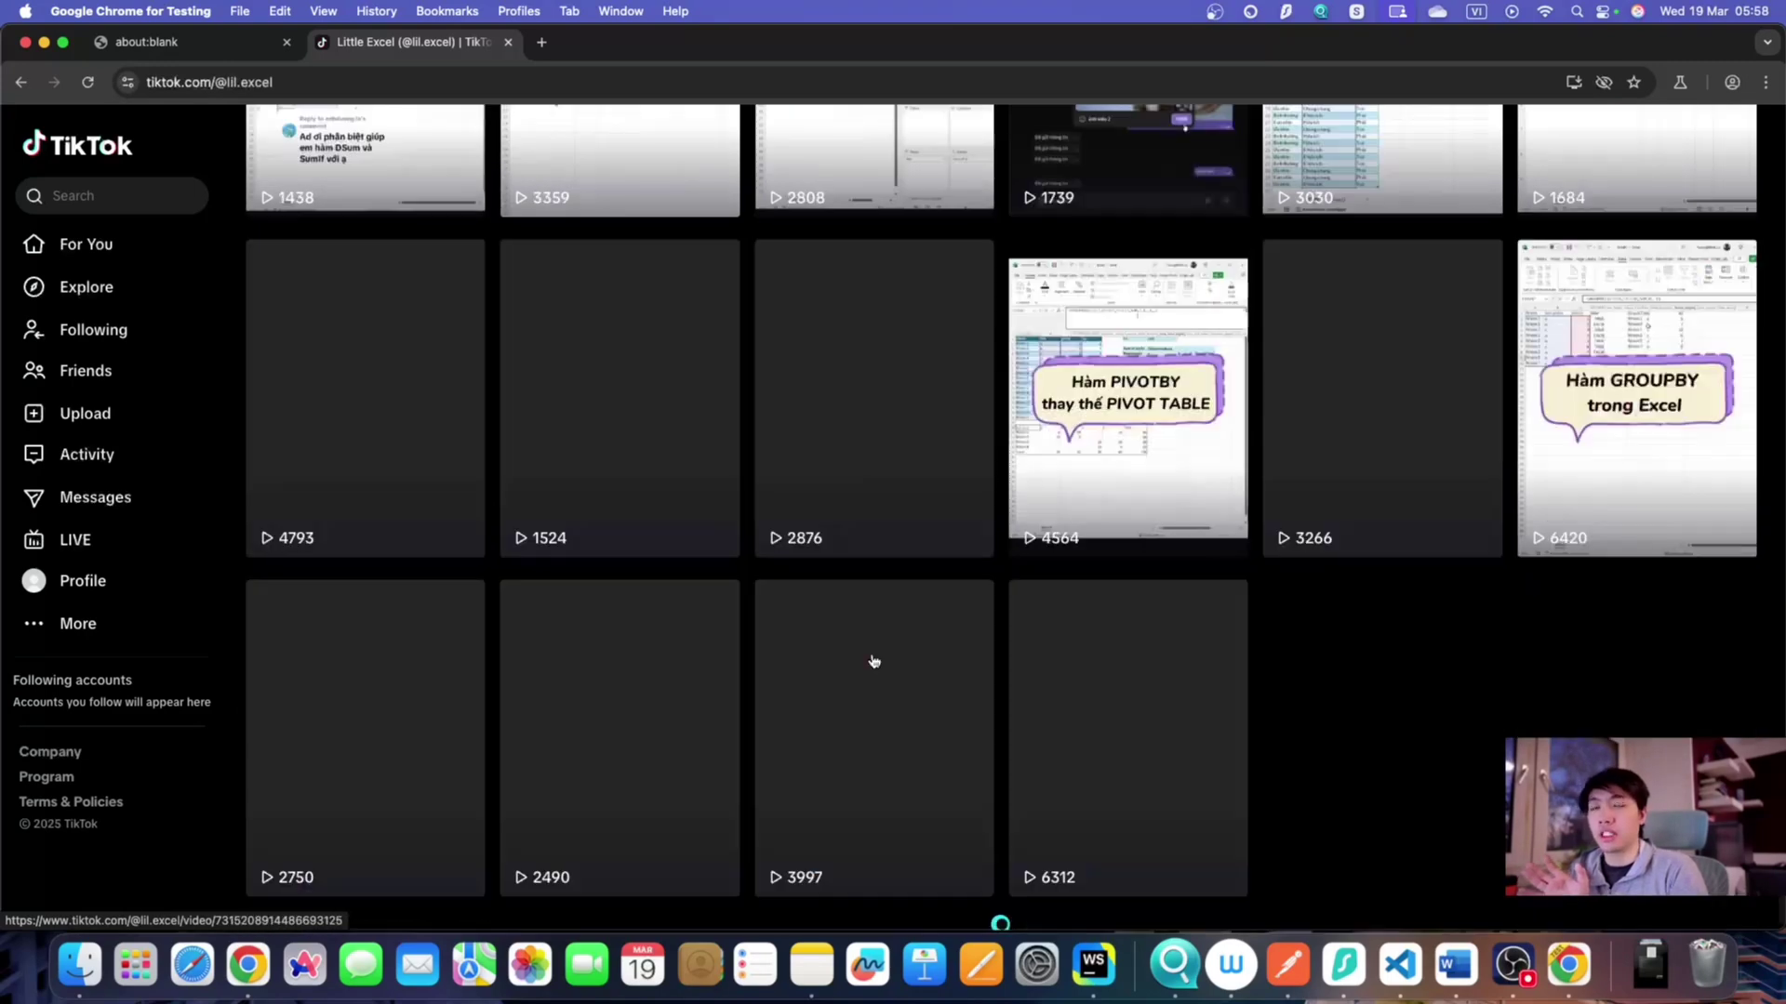
{"action": "scroll", "coordinate": [873, 661], "scroll_direction": "down", "scroll_amount": 5}
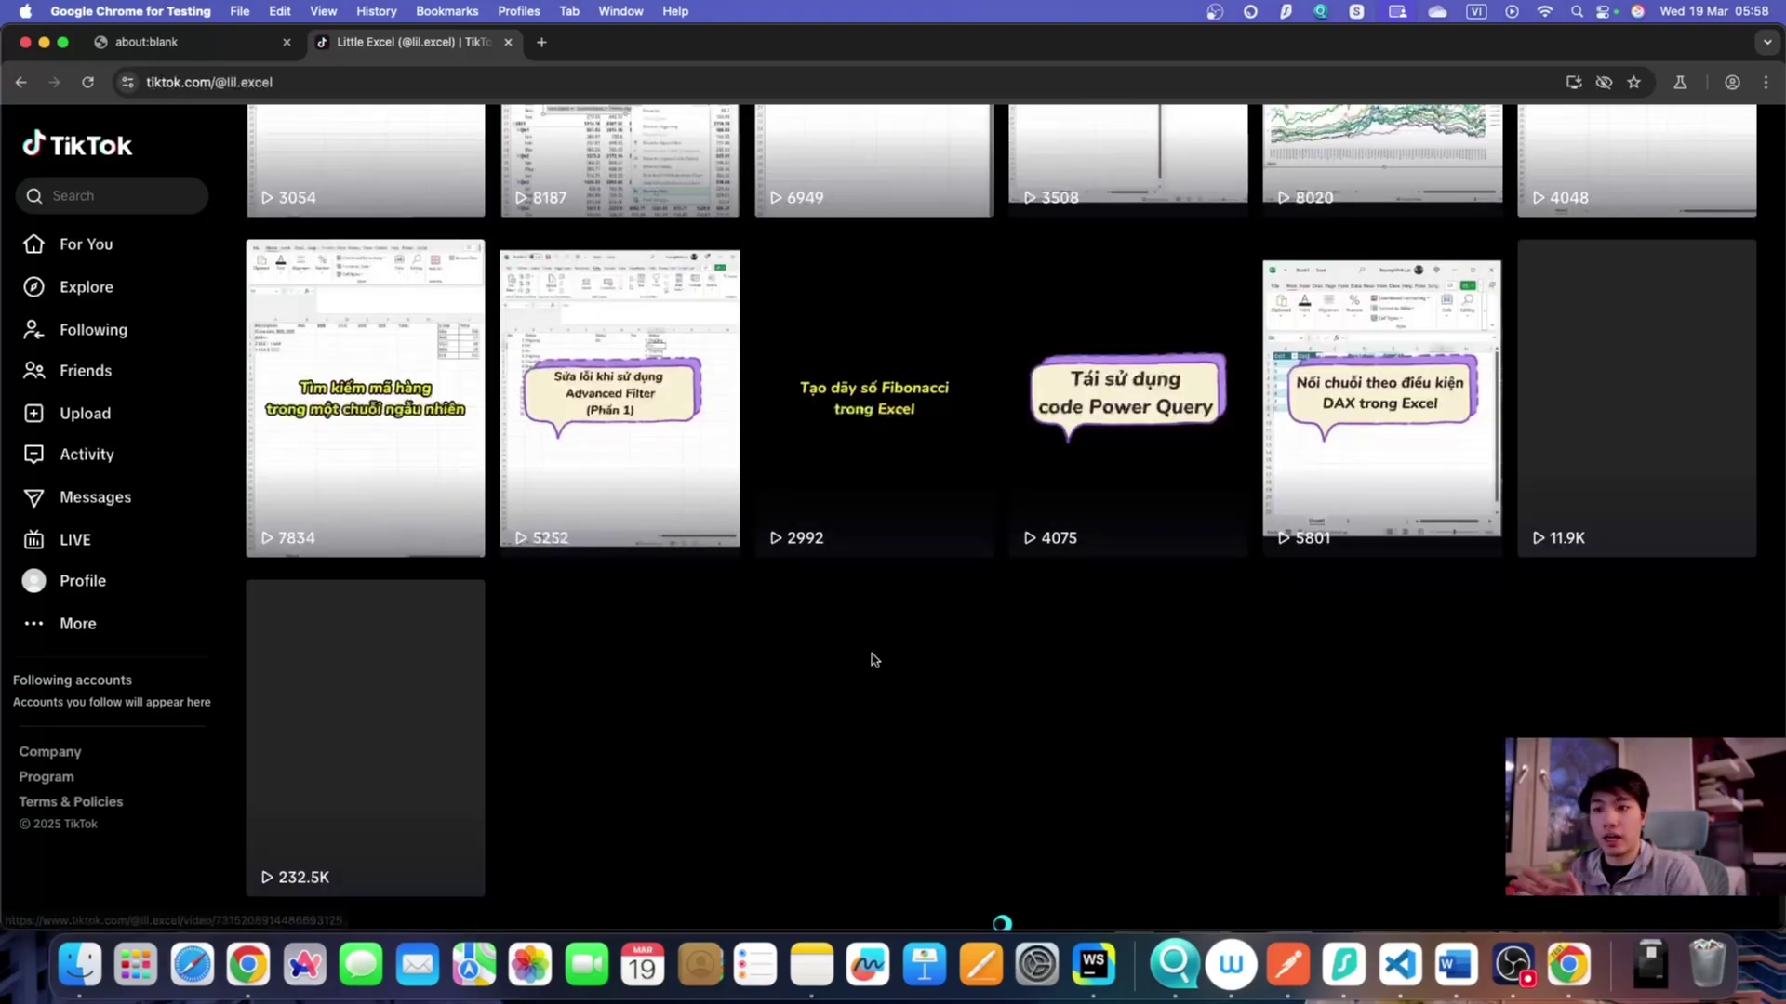
{"action": "scroll", "coordinate": [873, 660], "scroll_direction": "down", "scroll_amount": 5}
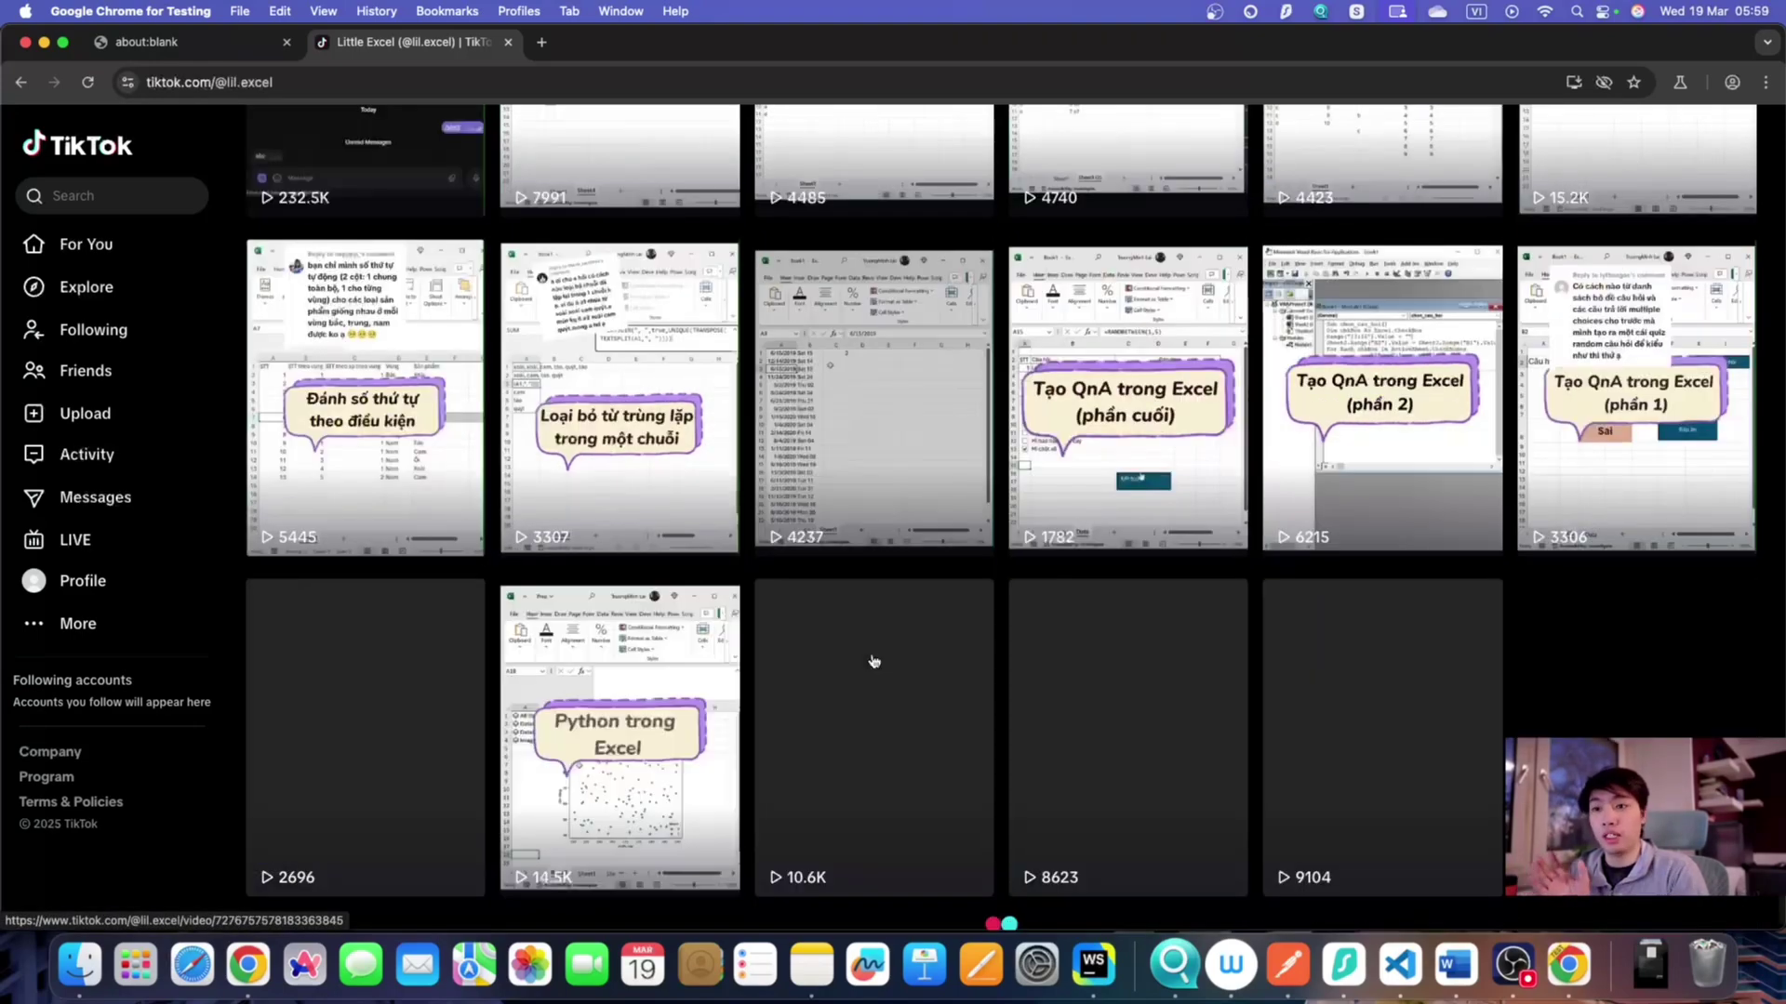
{"action": "scroll", "coordinate": [873, 661], "scroll_direction": "down", "scroll_amount": 5}
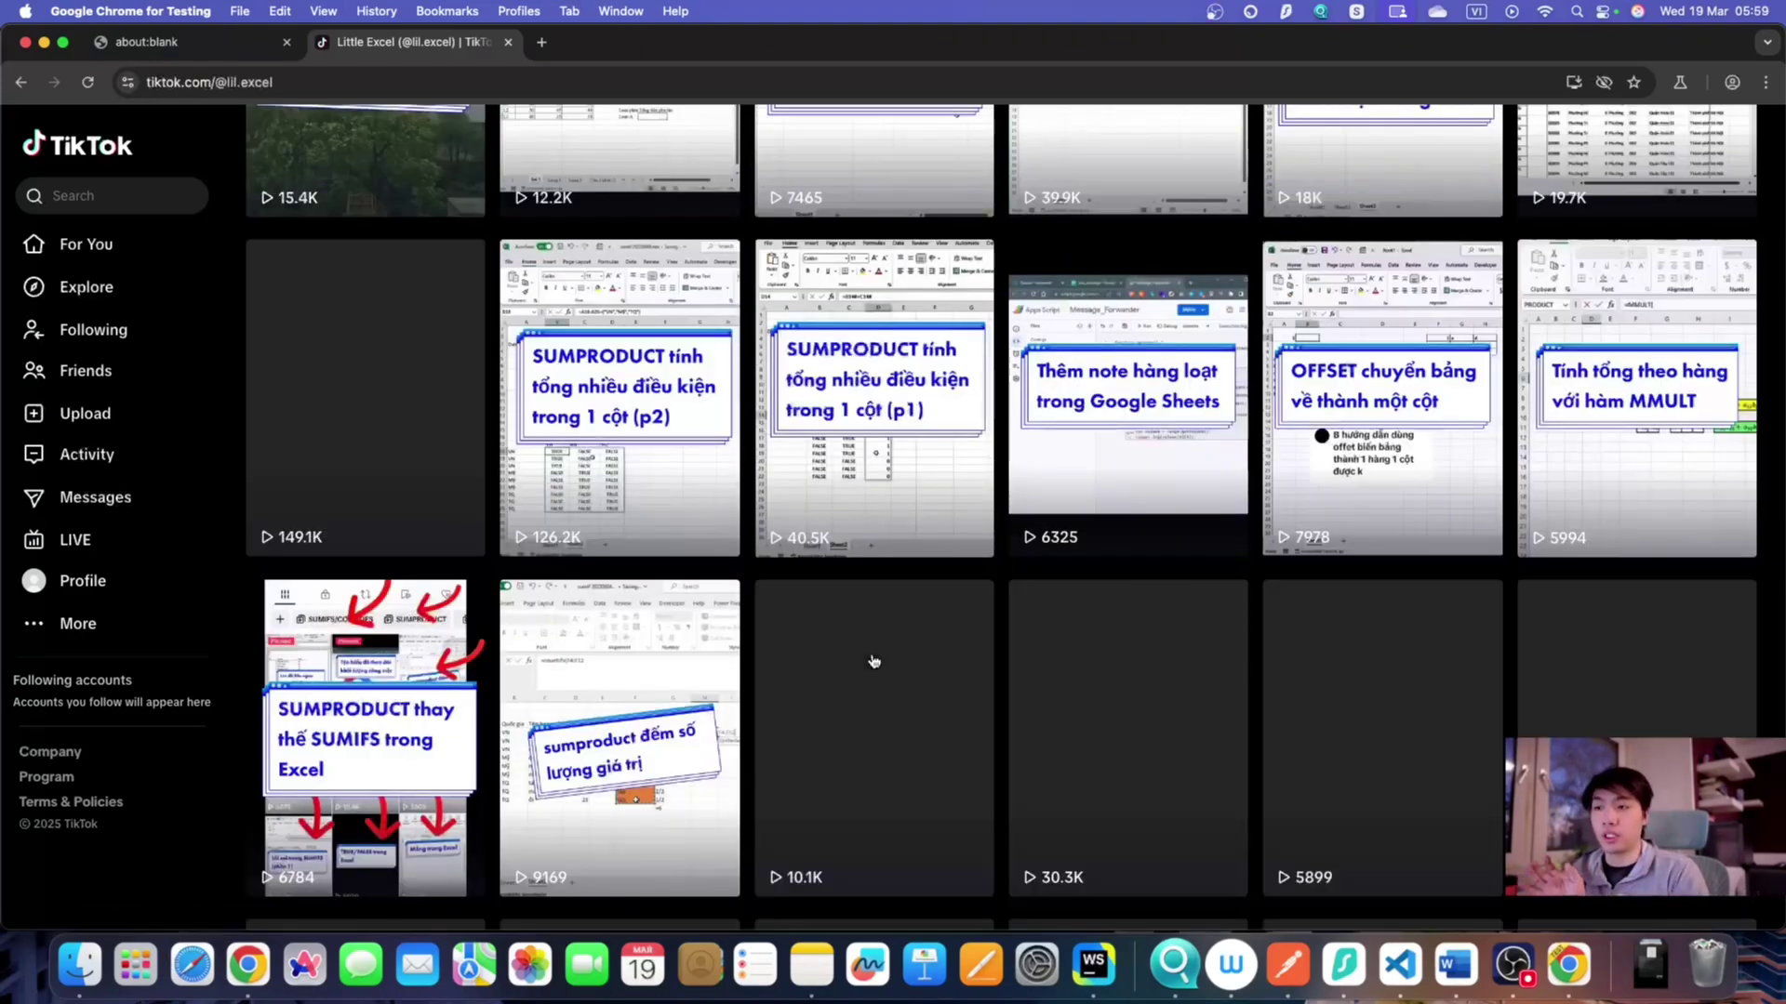
{"action": "scroll", "coordinate": [598, 590], "scroll_direction": "down", "scroll_amount": 5}
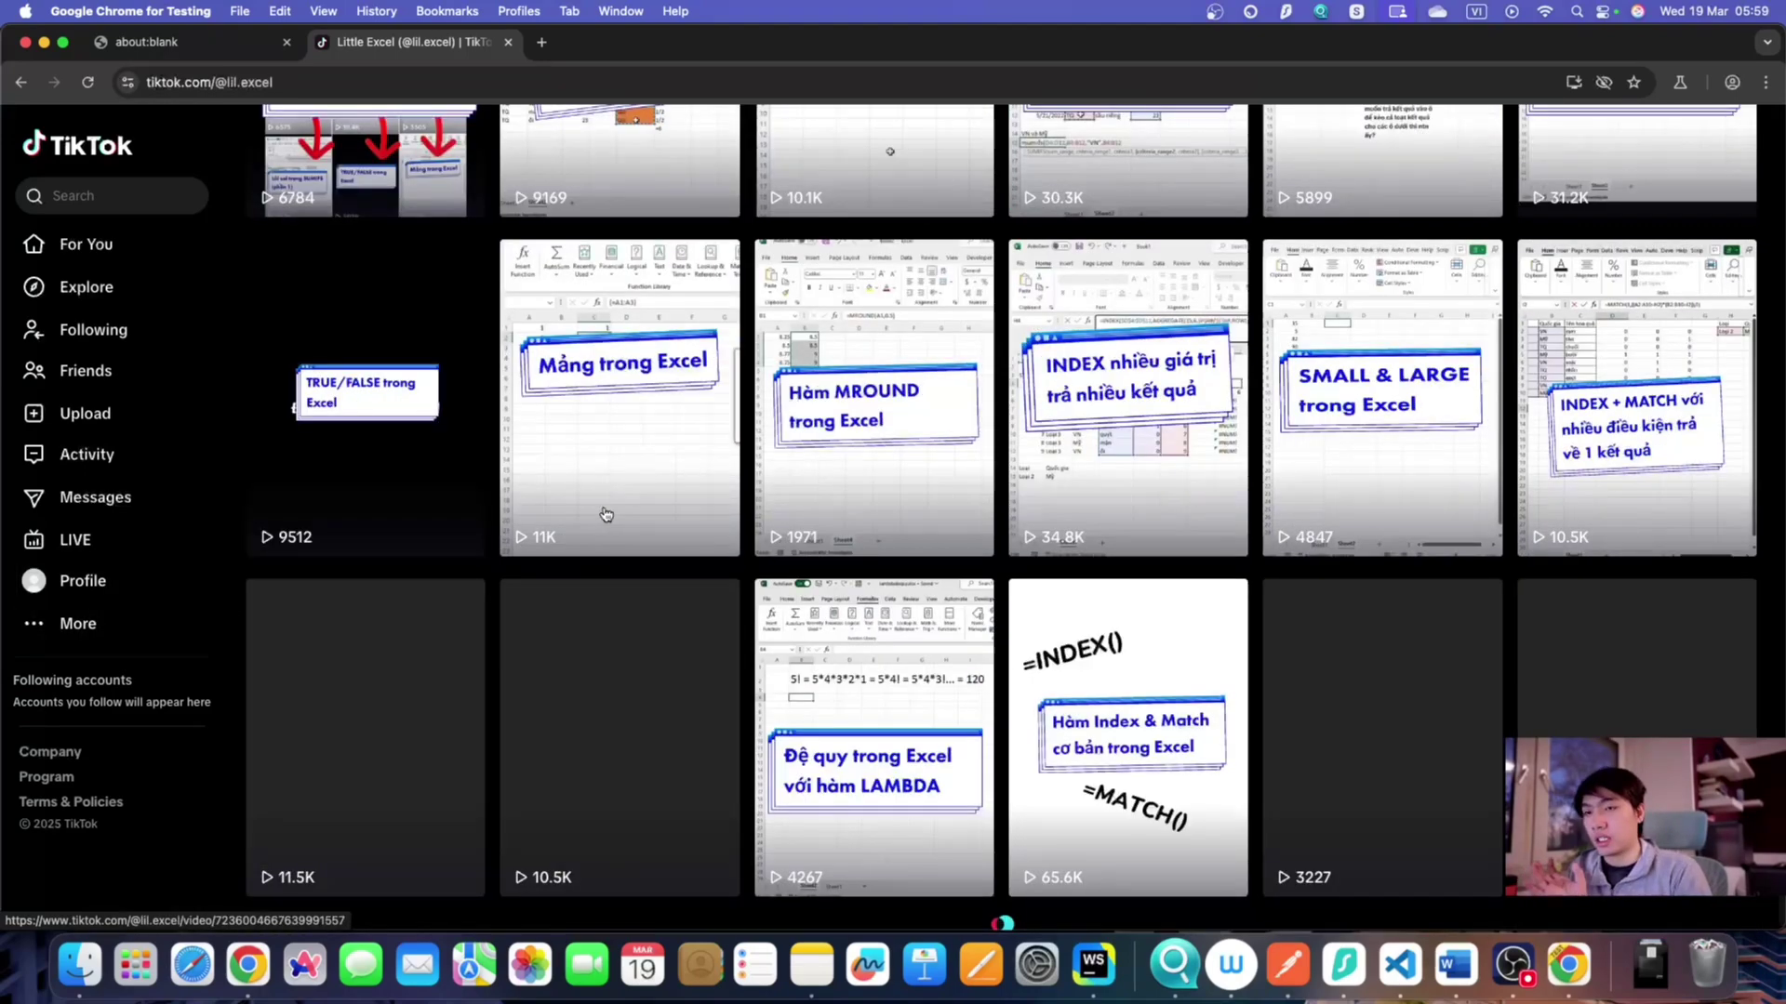
{"action": "scroll", "coordinate": [437, 488], "scroll_direction": "down", "scroll_amount": 5}
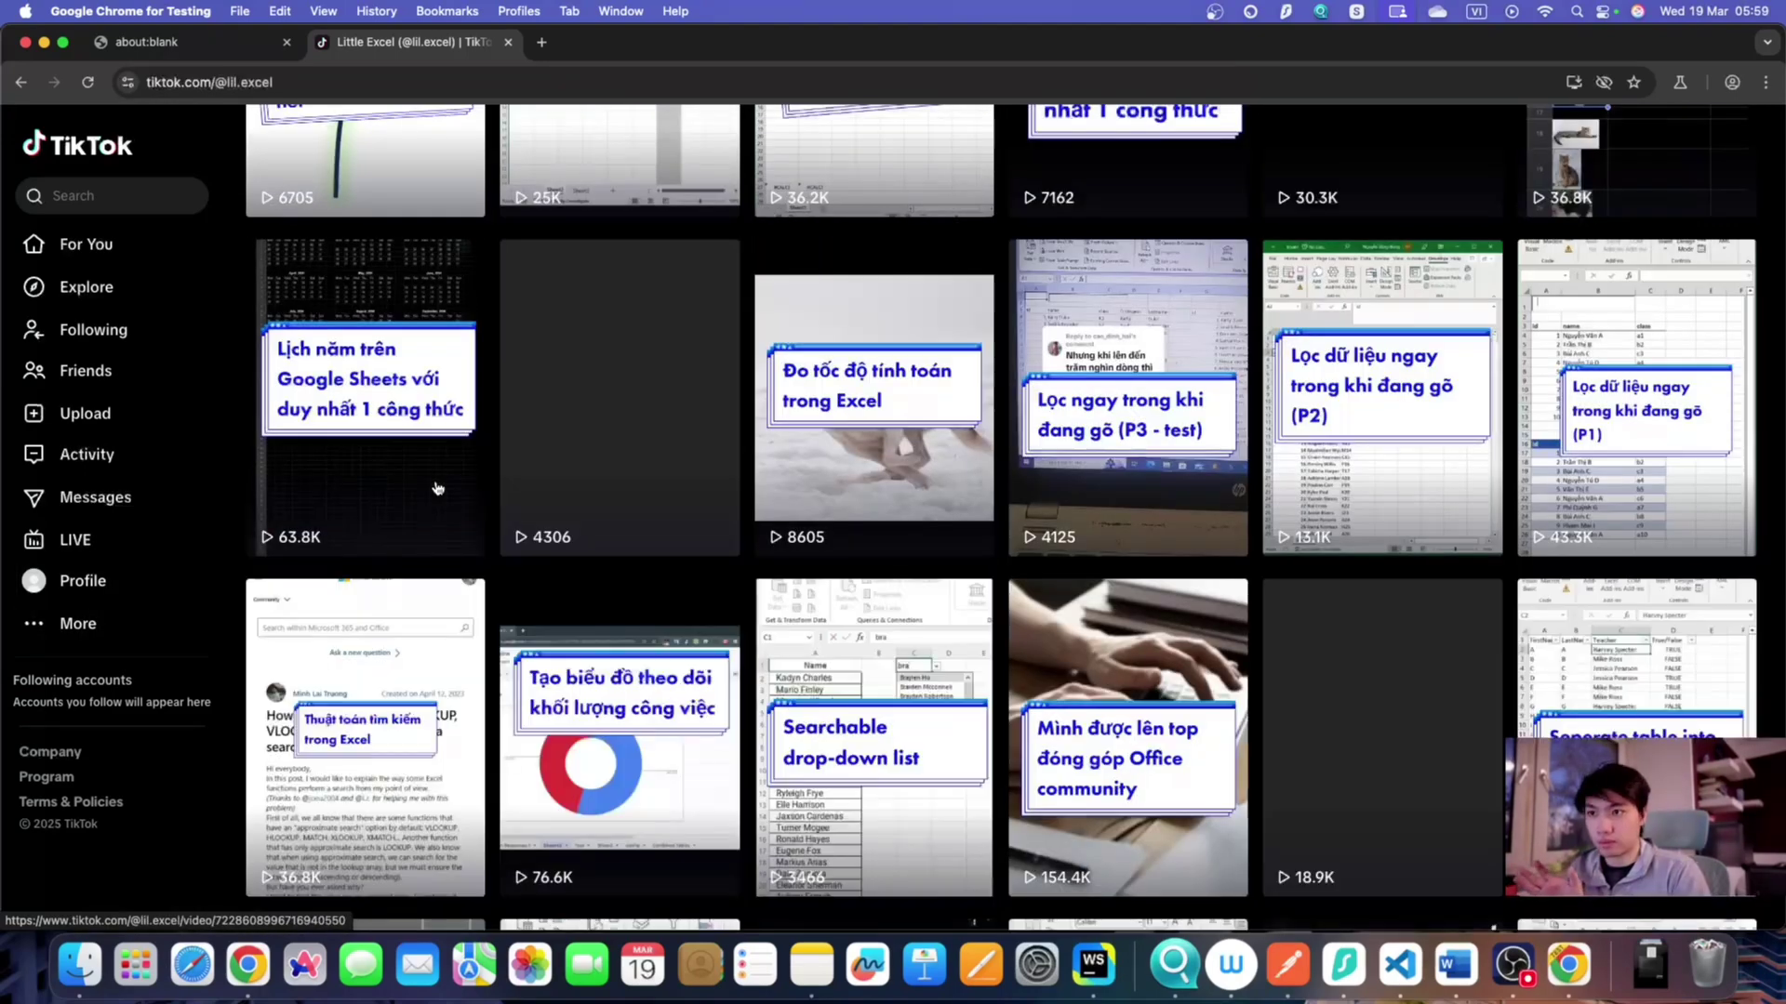
{"action": "scroll", "coordinate": [102, 563], "scroll_direction": "down", "scroll_amount": 5}
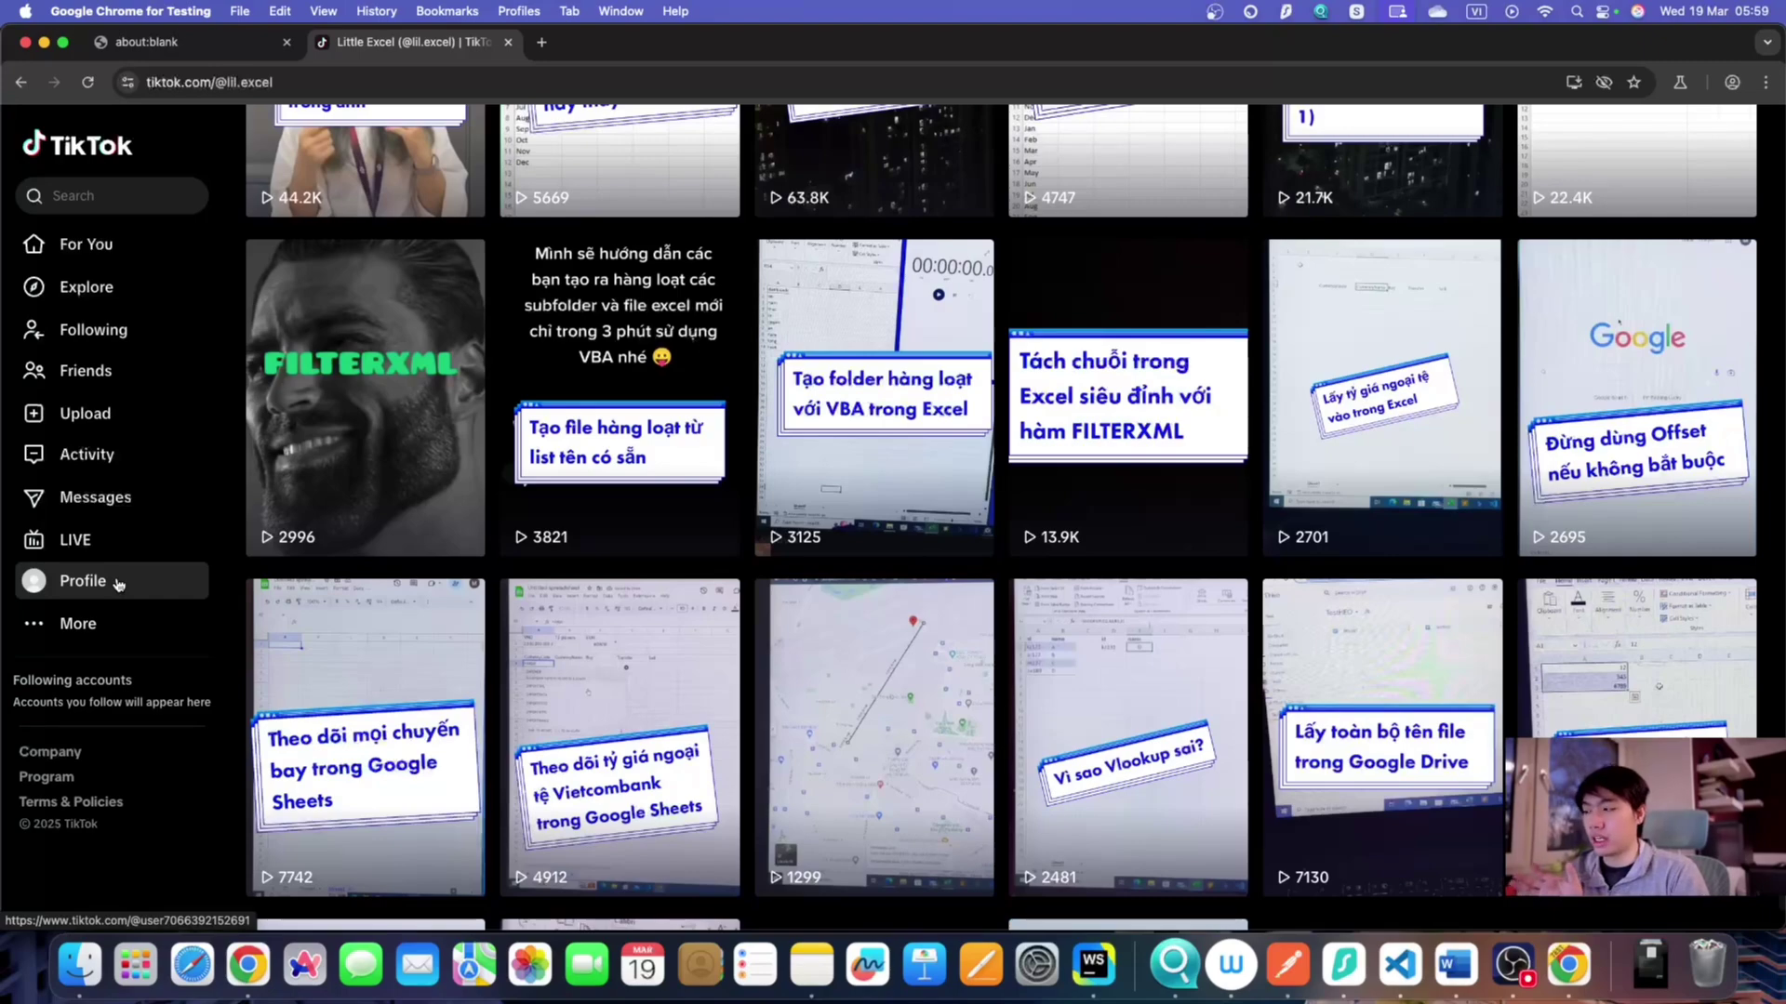
{"action": "scroll", "coordinate": [837, 572], "scroll_direction": "down", "scroll_amount": 3}
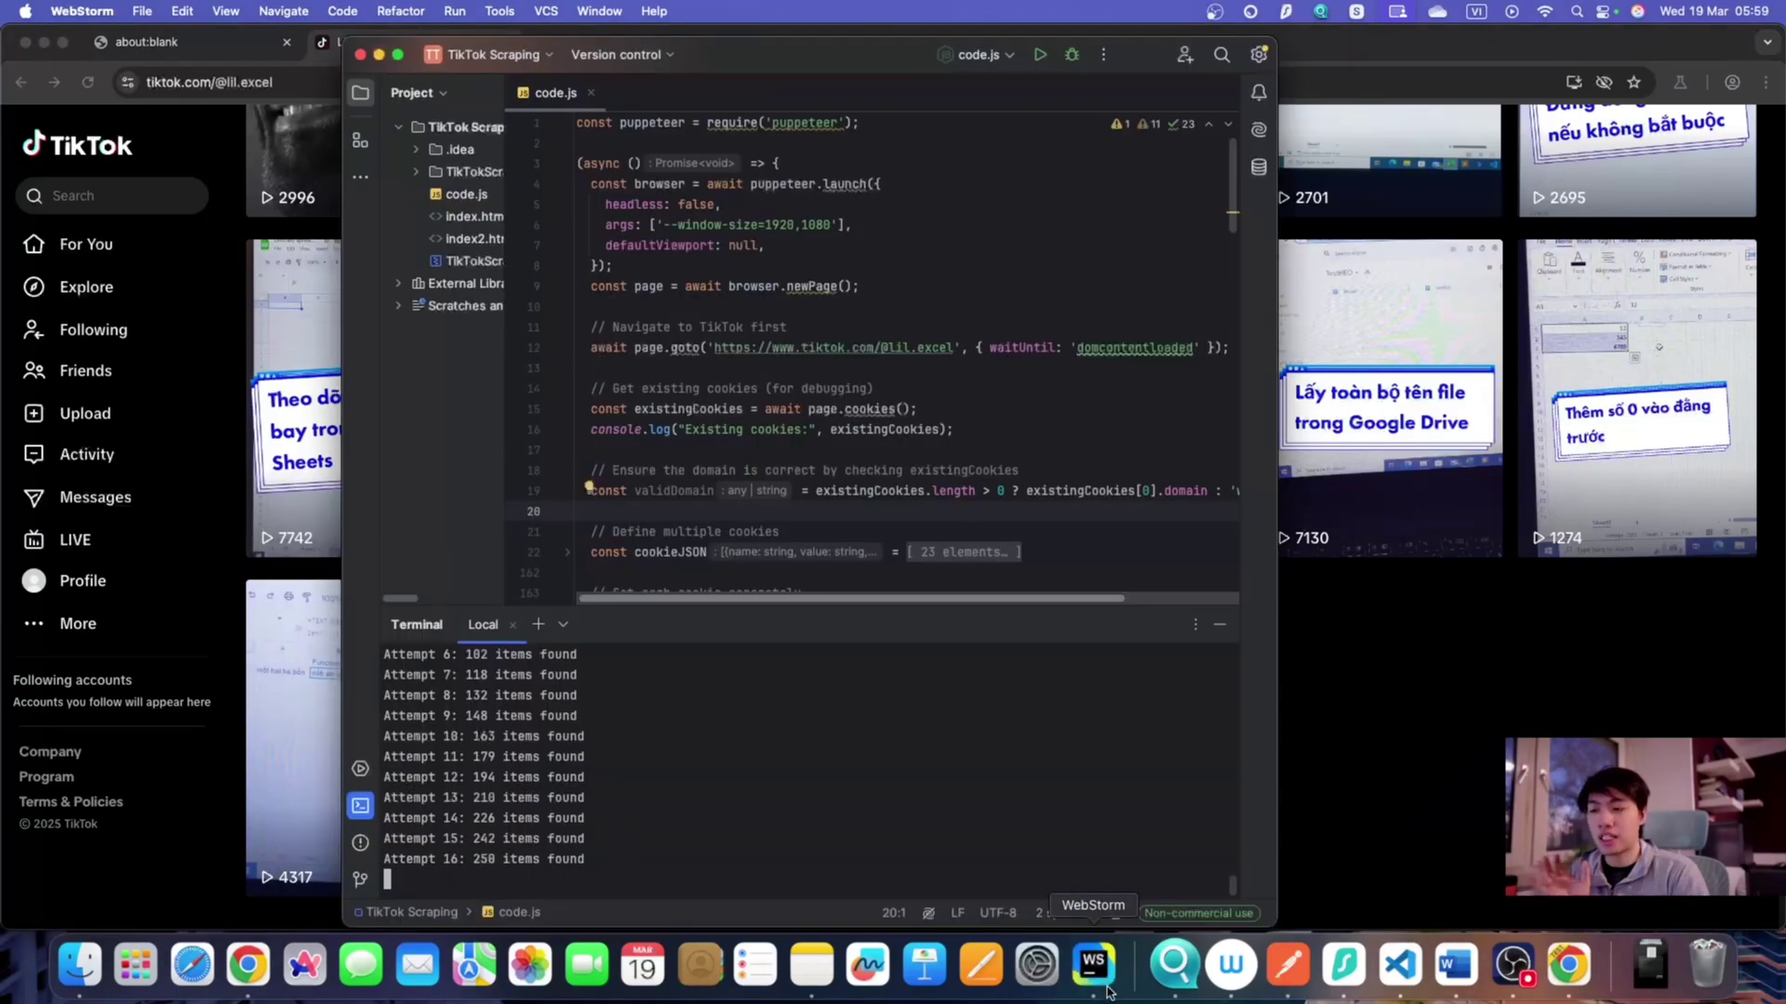
- Check WebStorm's terminal for totalViews of 4524042, then bring the TikTok profile page forward
{"action": "key", "text": "super+Tab"}
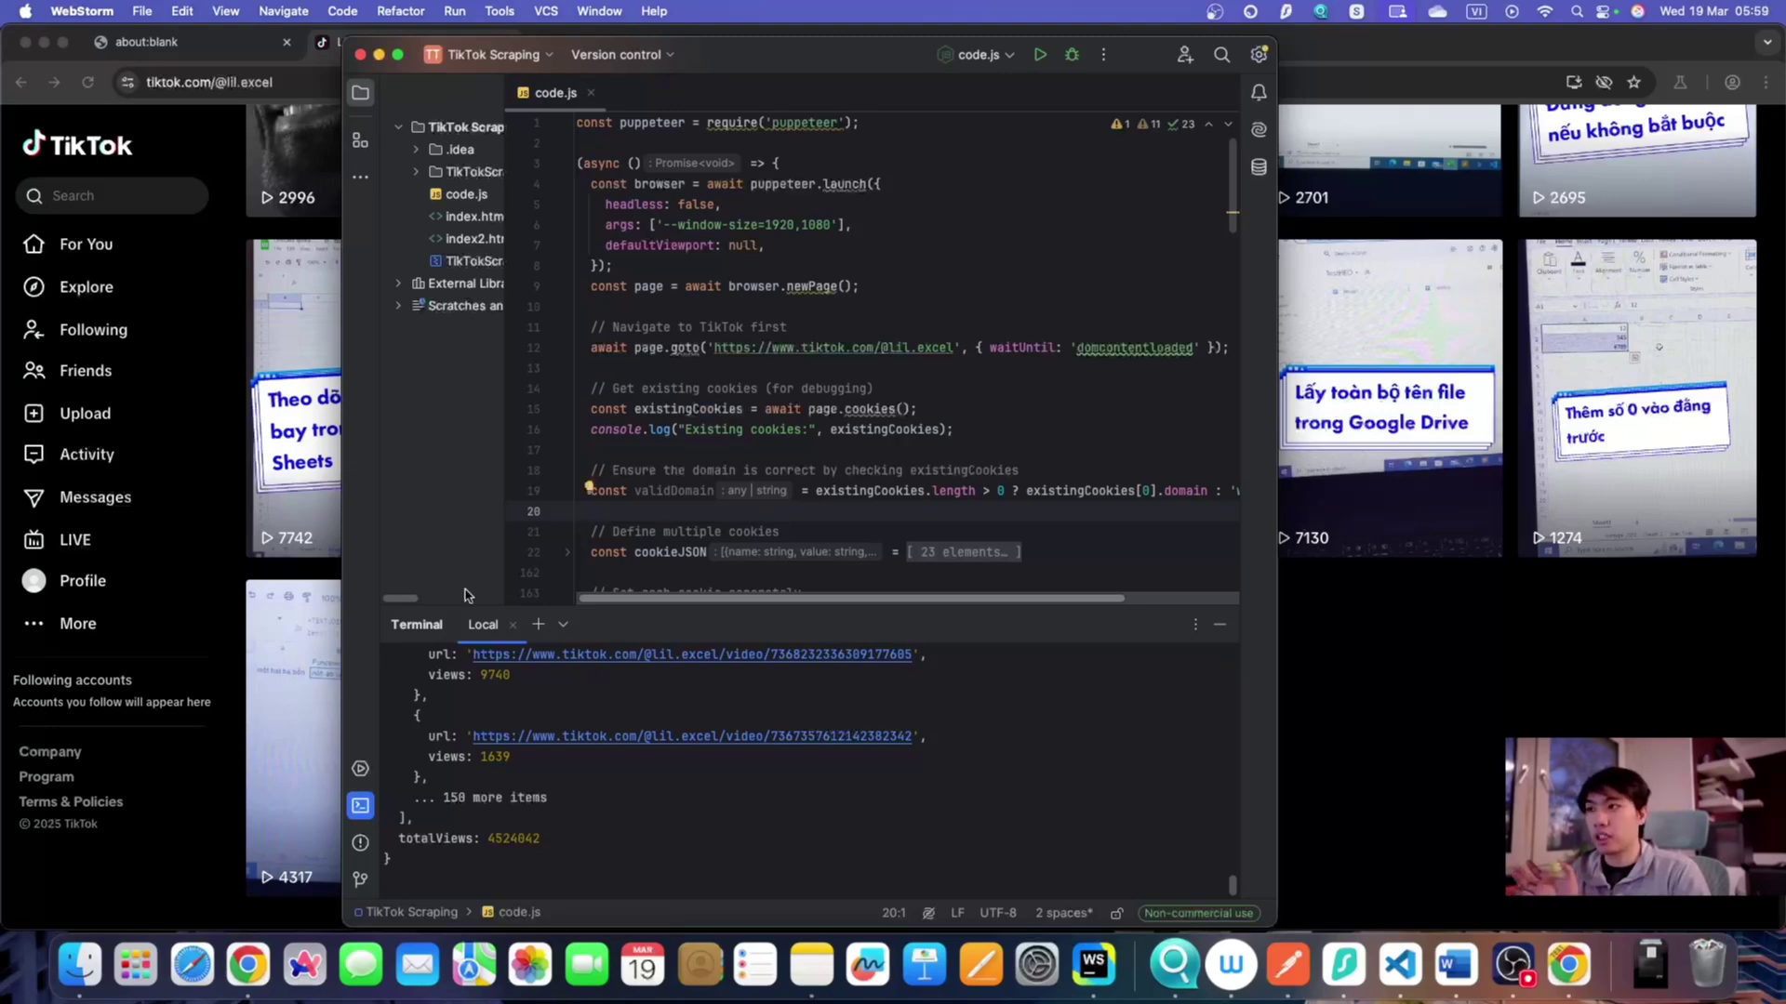
{"action": "left_click", "coordinate": [239, 658]}
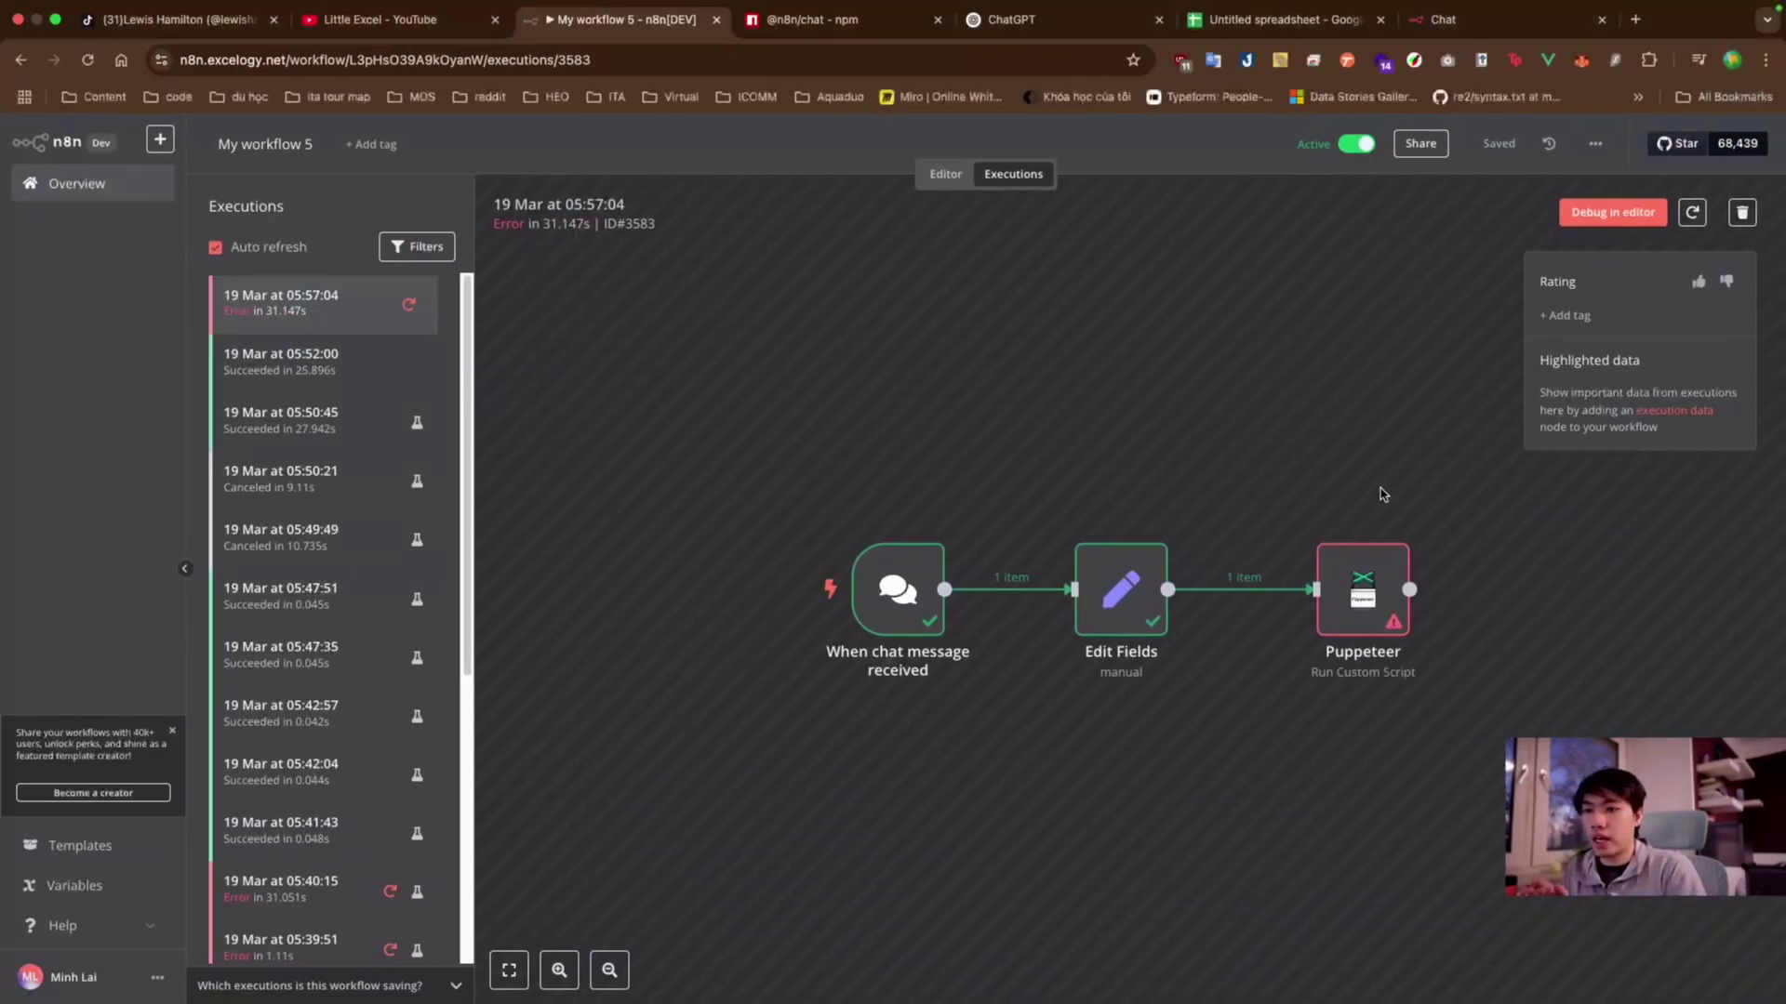
- Copy the earlier Lewis Hamilton TikTok profile link from the chat page
{"action": "left_click", "coordinate": [1451, 19]}
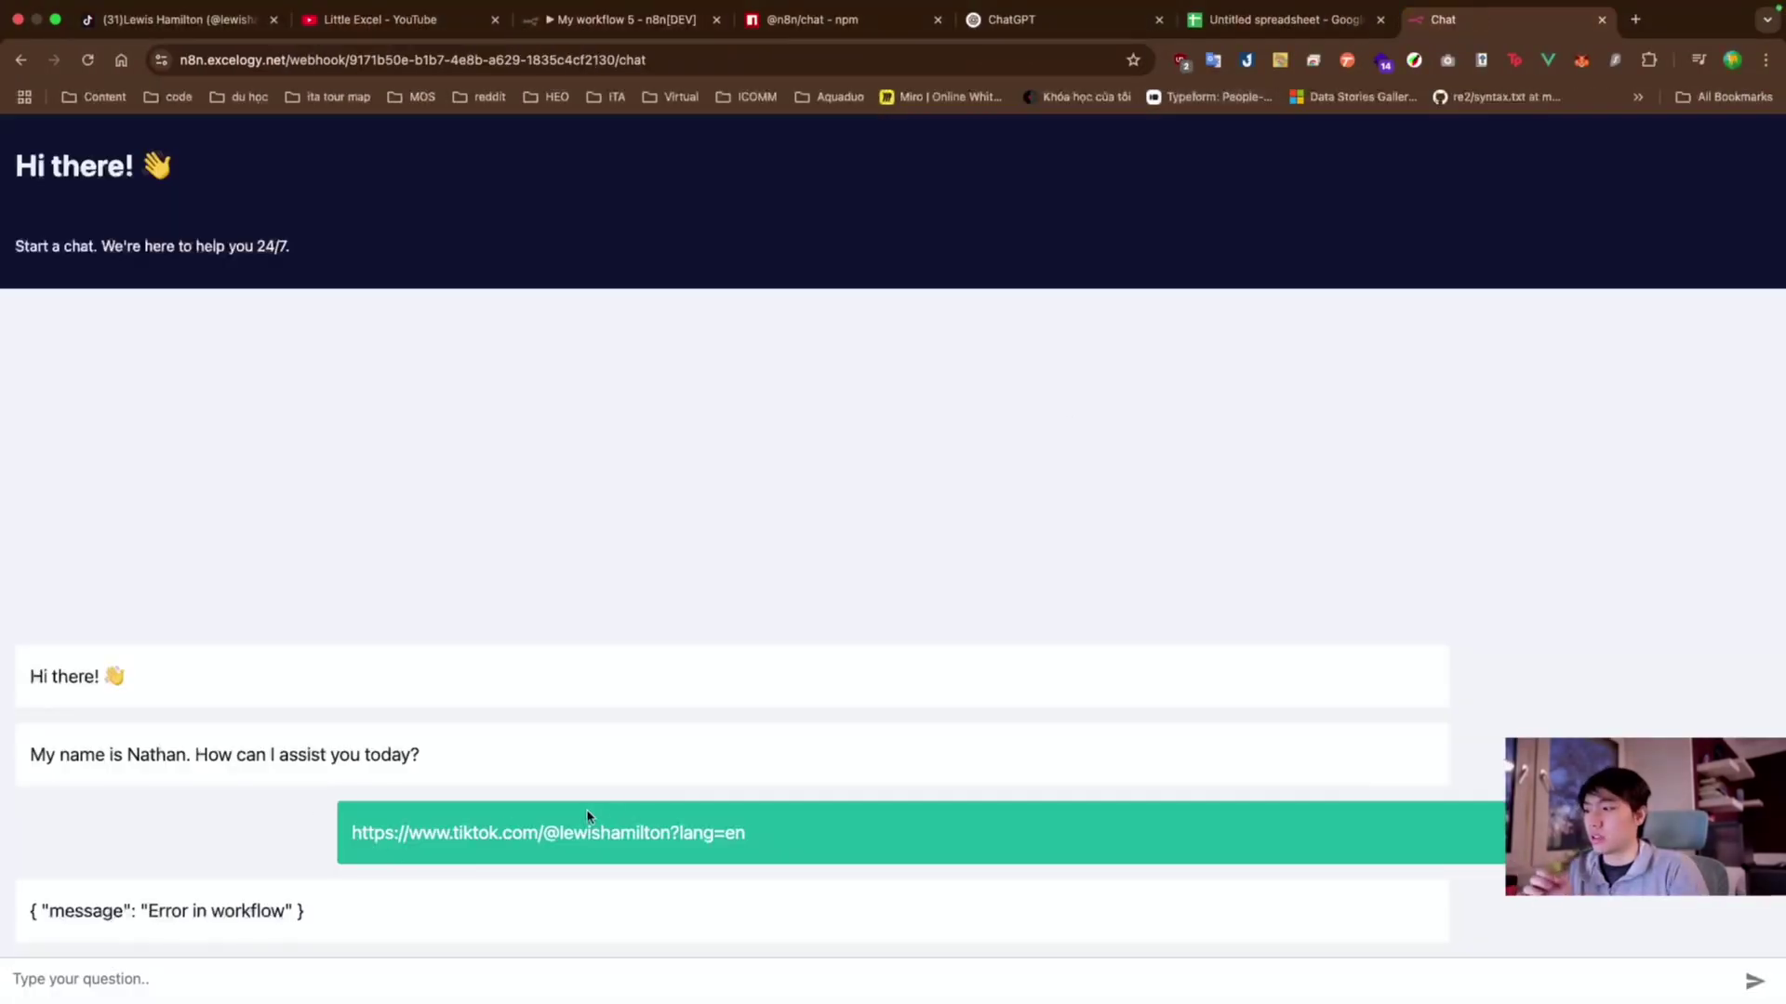
{"action": "double_click", "coordinate": [487, 833]}
{"action": "triple_click", "coordinate": [487, 832]}
{"action": "key", "text": "super+c"}
- Paste and resend the link, then check the new in-progress run under Executions
{"action": "left_click", "coordinate": [451, 972]}
{"action": "key", "text": "super+v"}
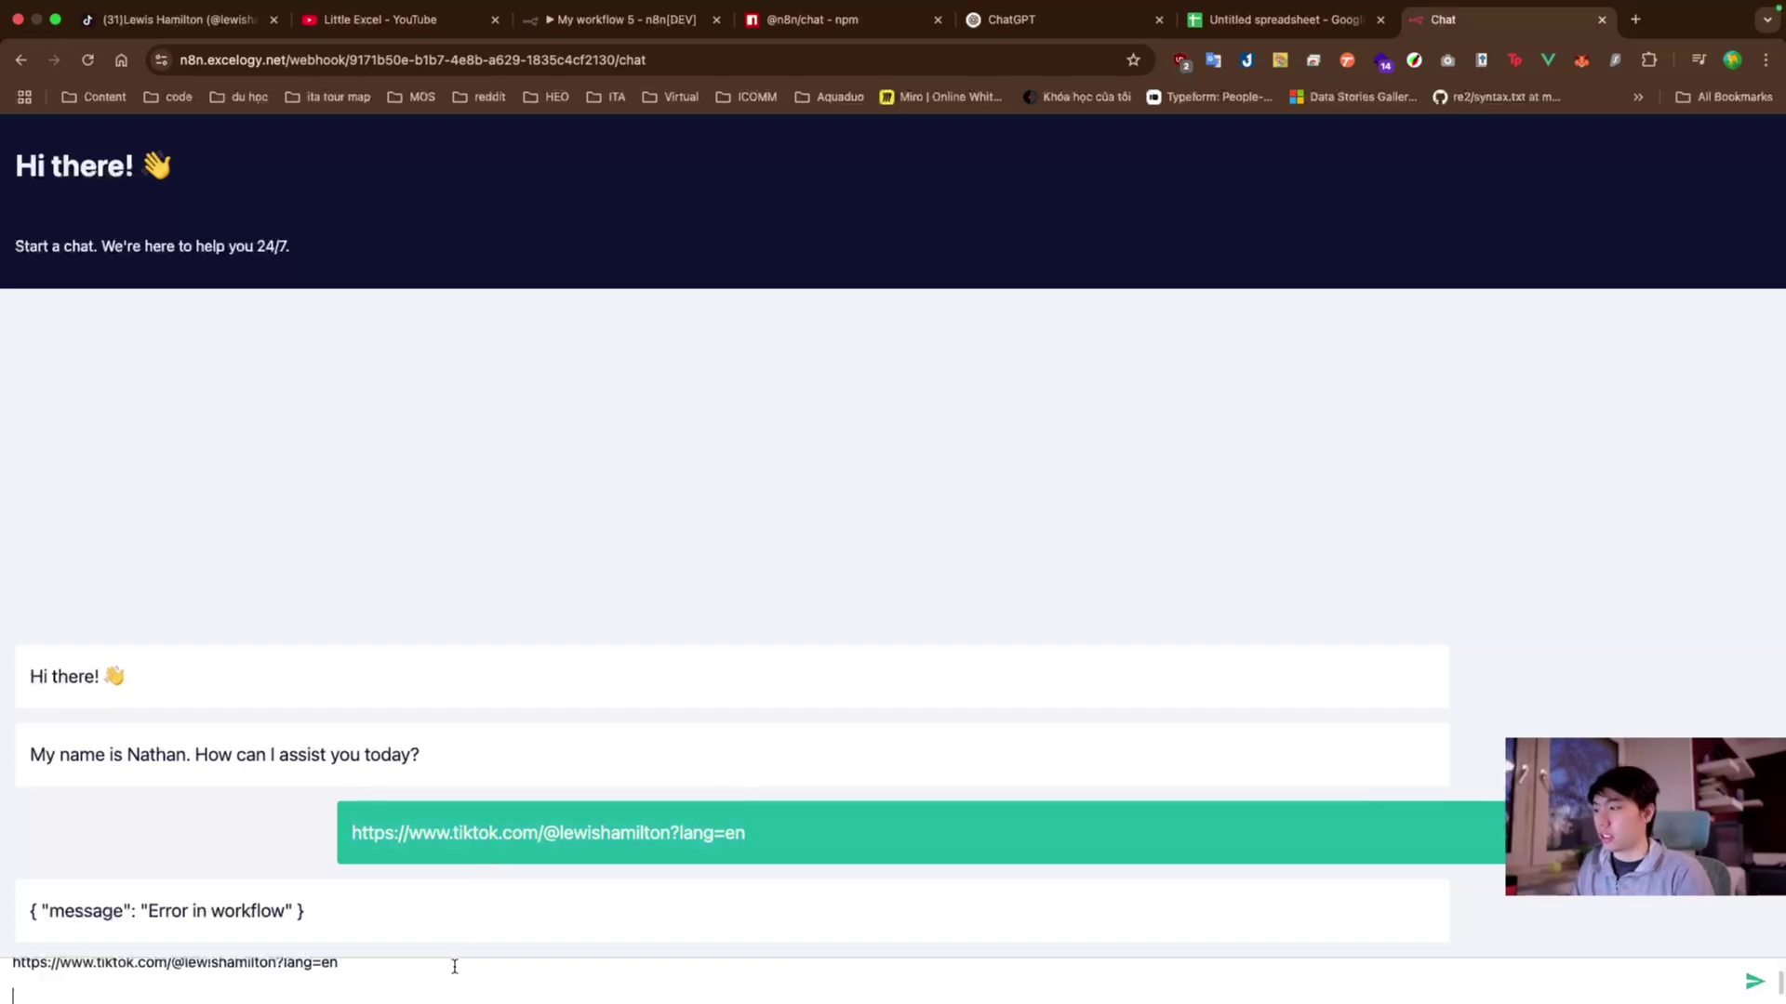
{"action": "key", "text": "Return"}
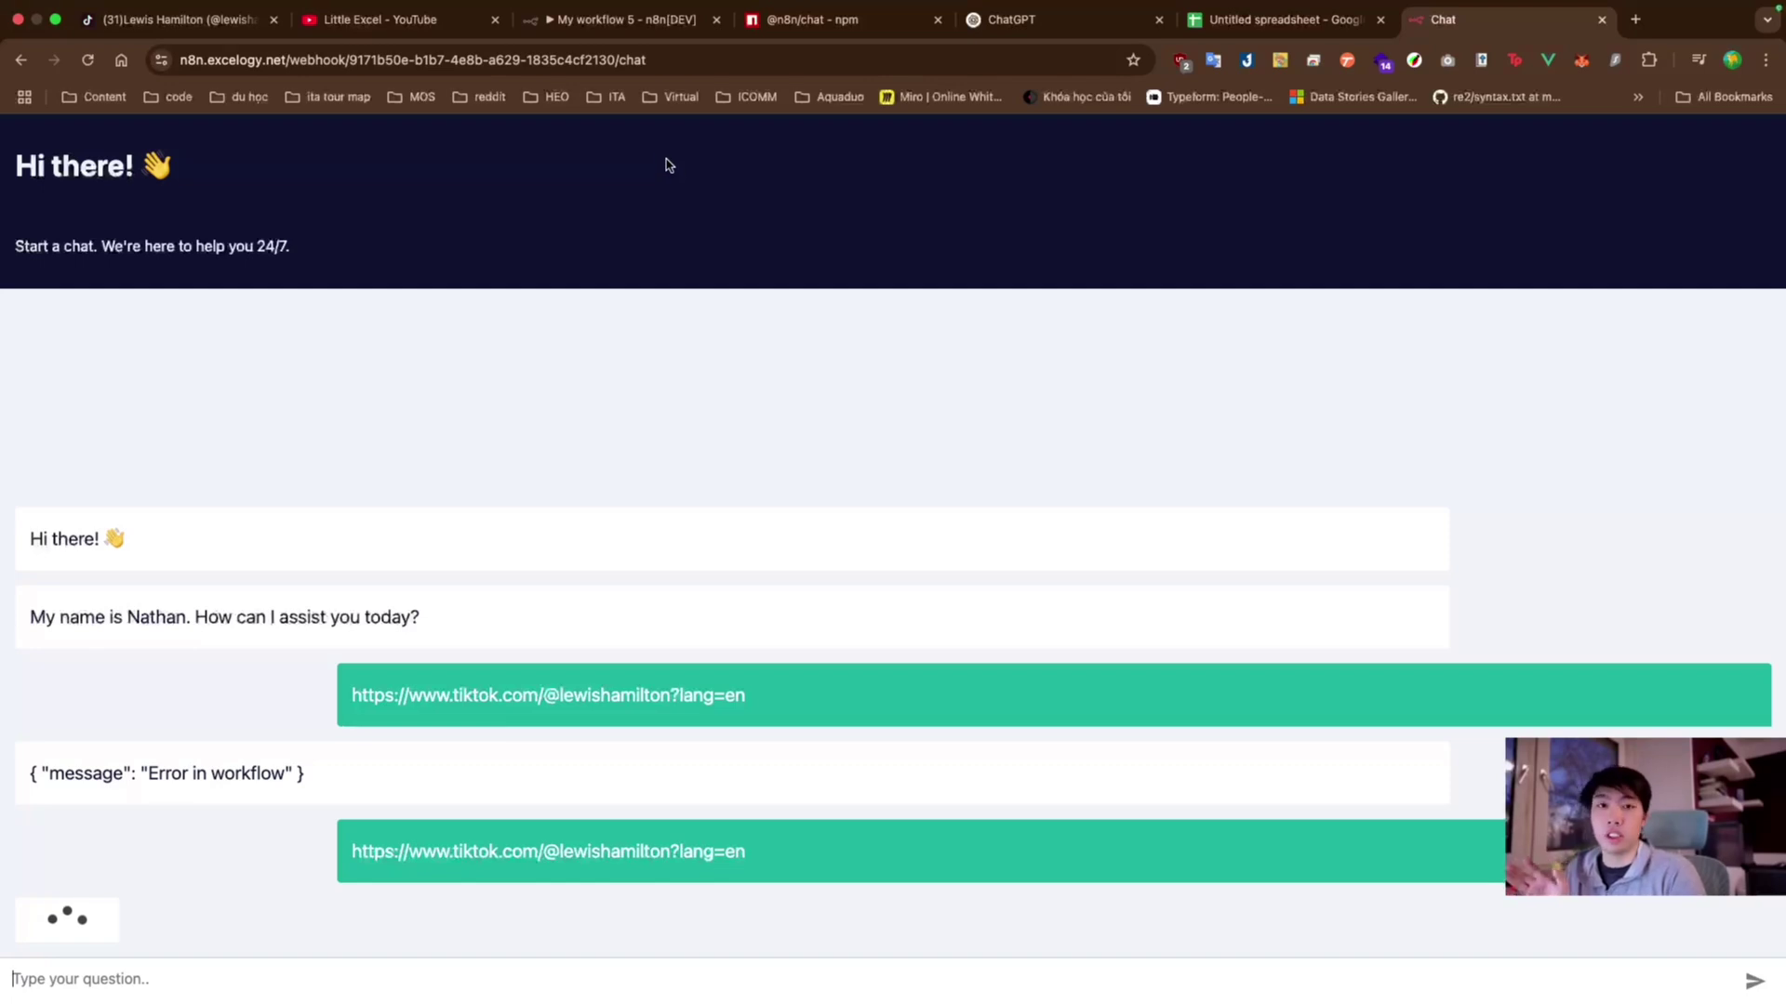
{"action": "left_click", "coordinate": [649, 28]}
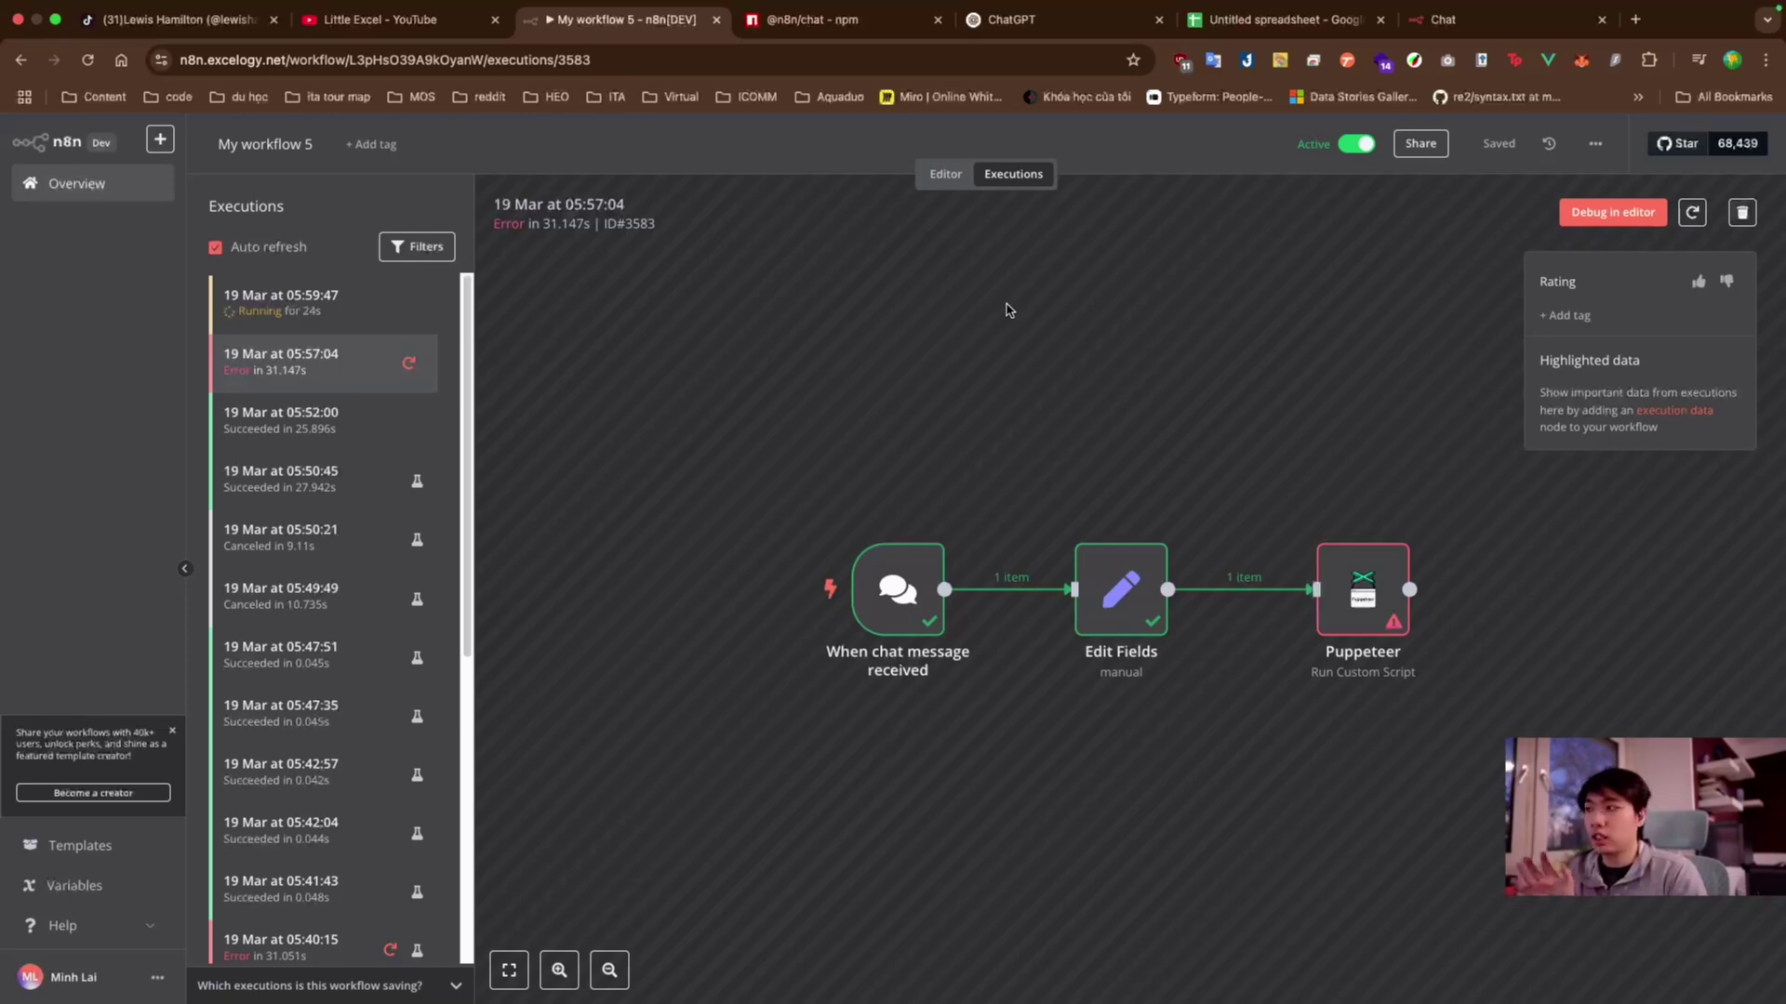
{"action": "left_click", "coordinate": [1455, 19]}
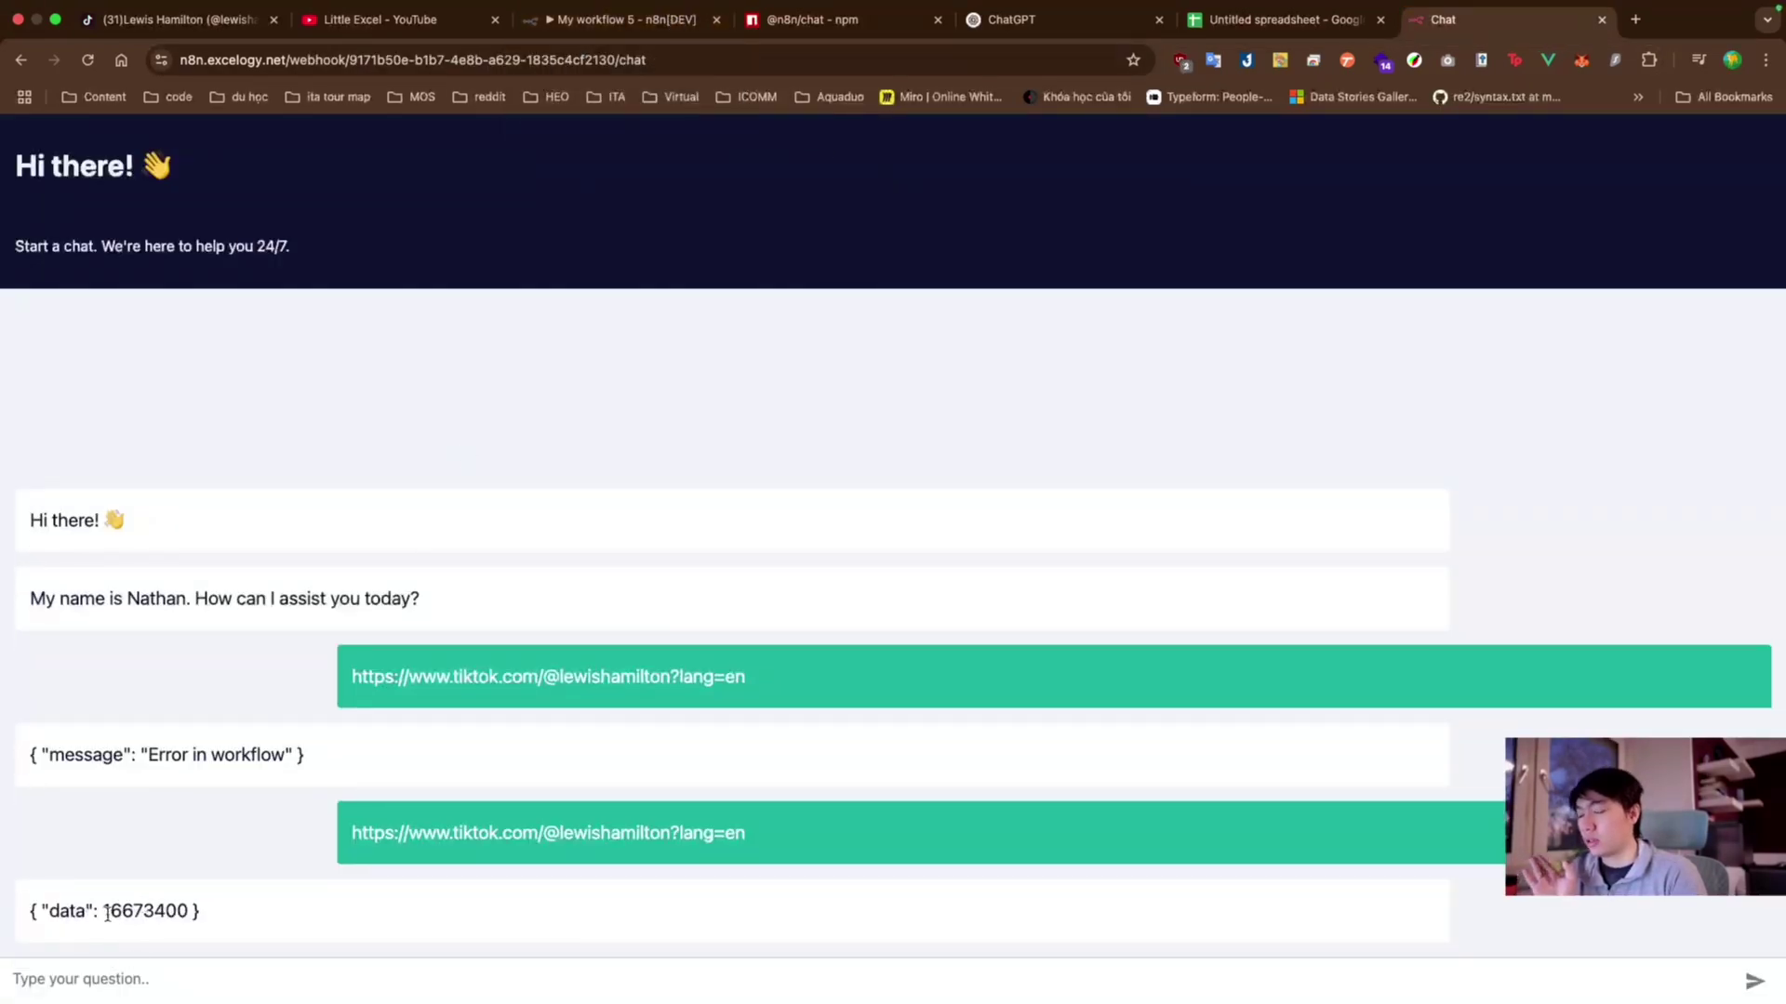
{"action": "left_click_drag", "start_coordinate": [107, 914], "coordinate": [182, 911]}
{"action": "left_click", "coordinate": [191, 909]}
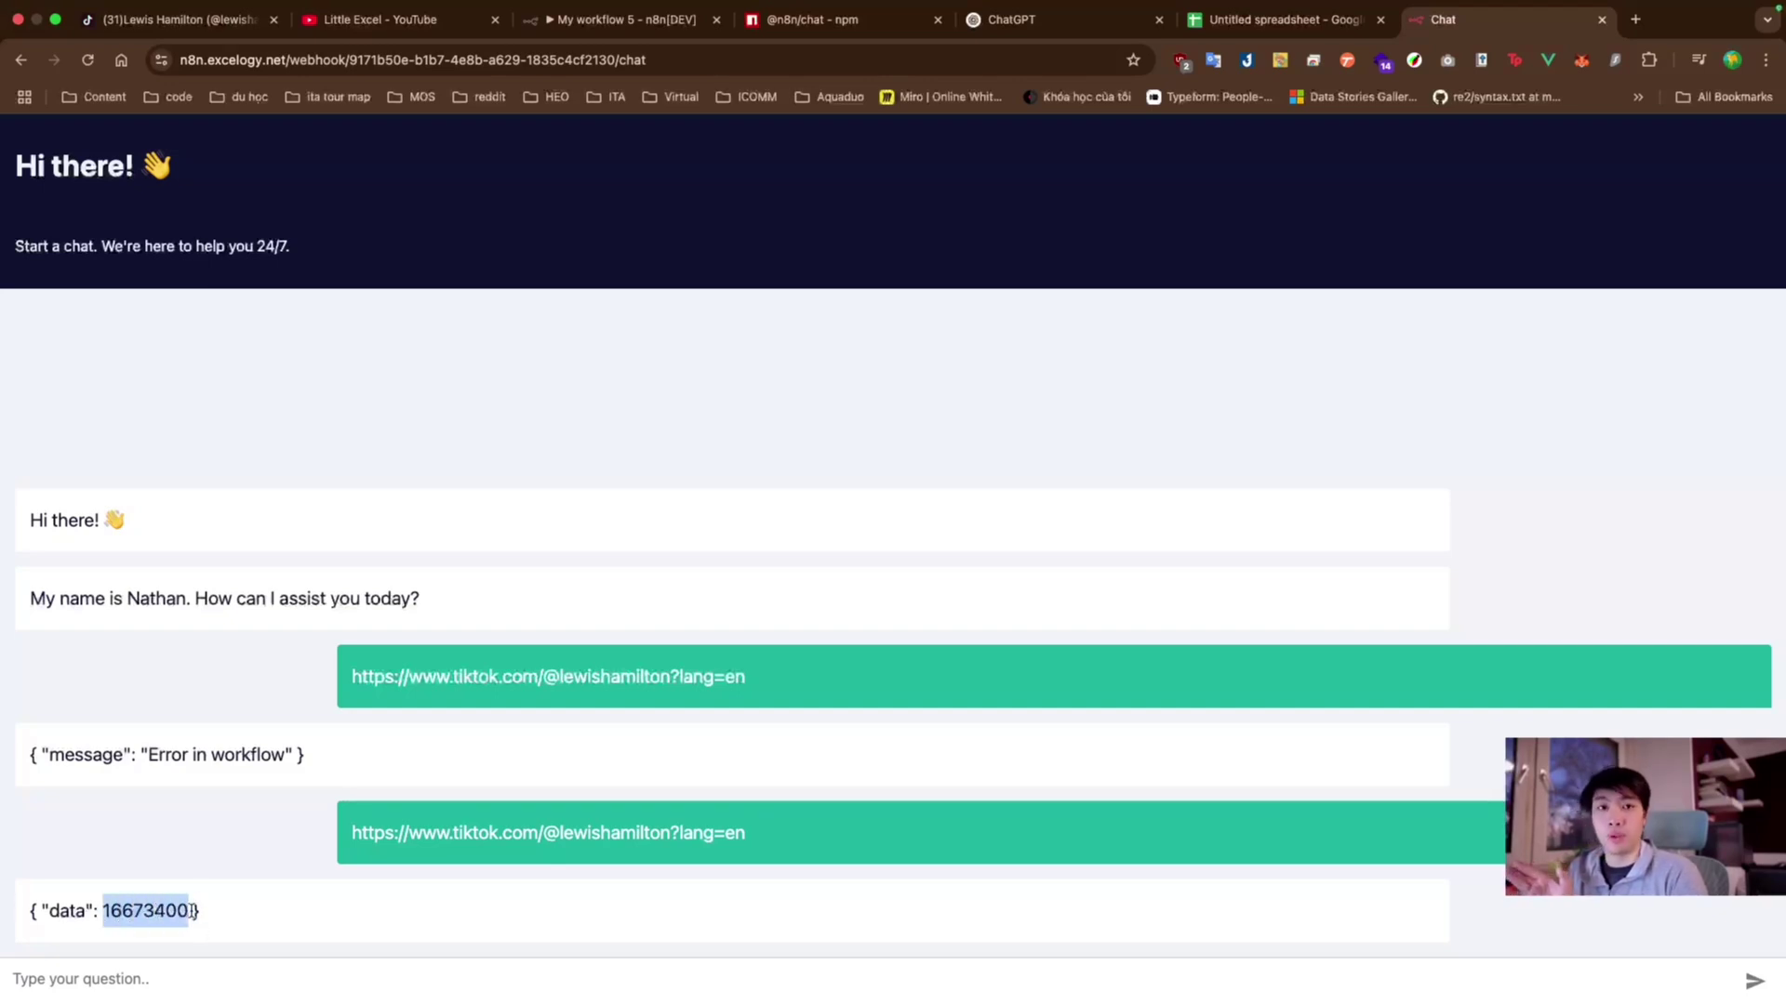
{"action": "left_click", "coordinate": [405, 908]}
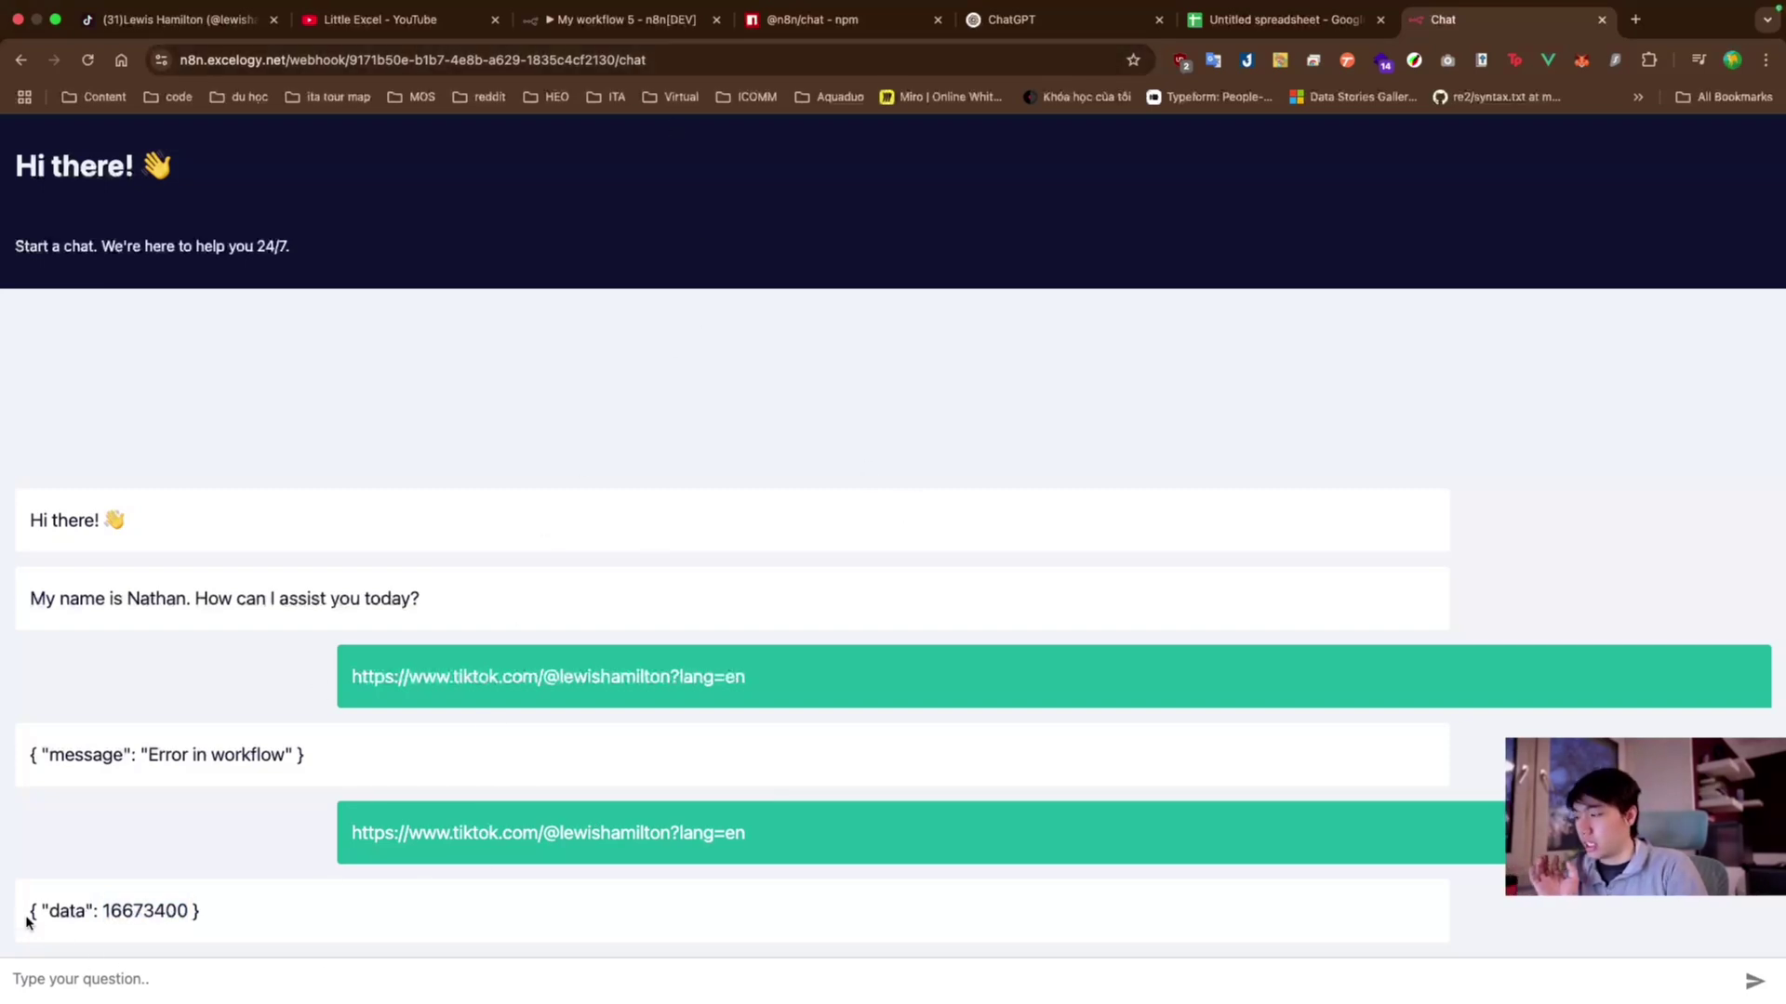
{"action": "left_click_drag", "start_coordinate": [27, 915], "coordinate": [201, 911]}
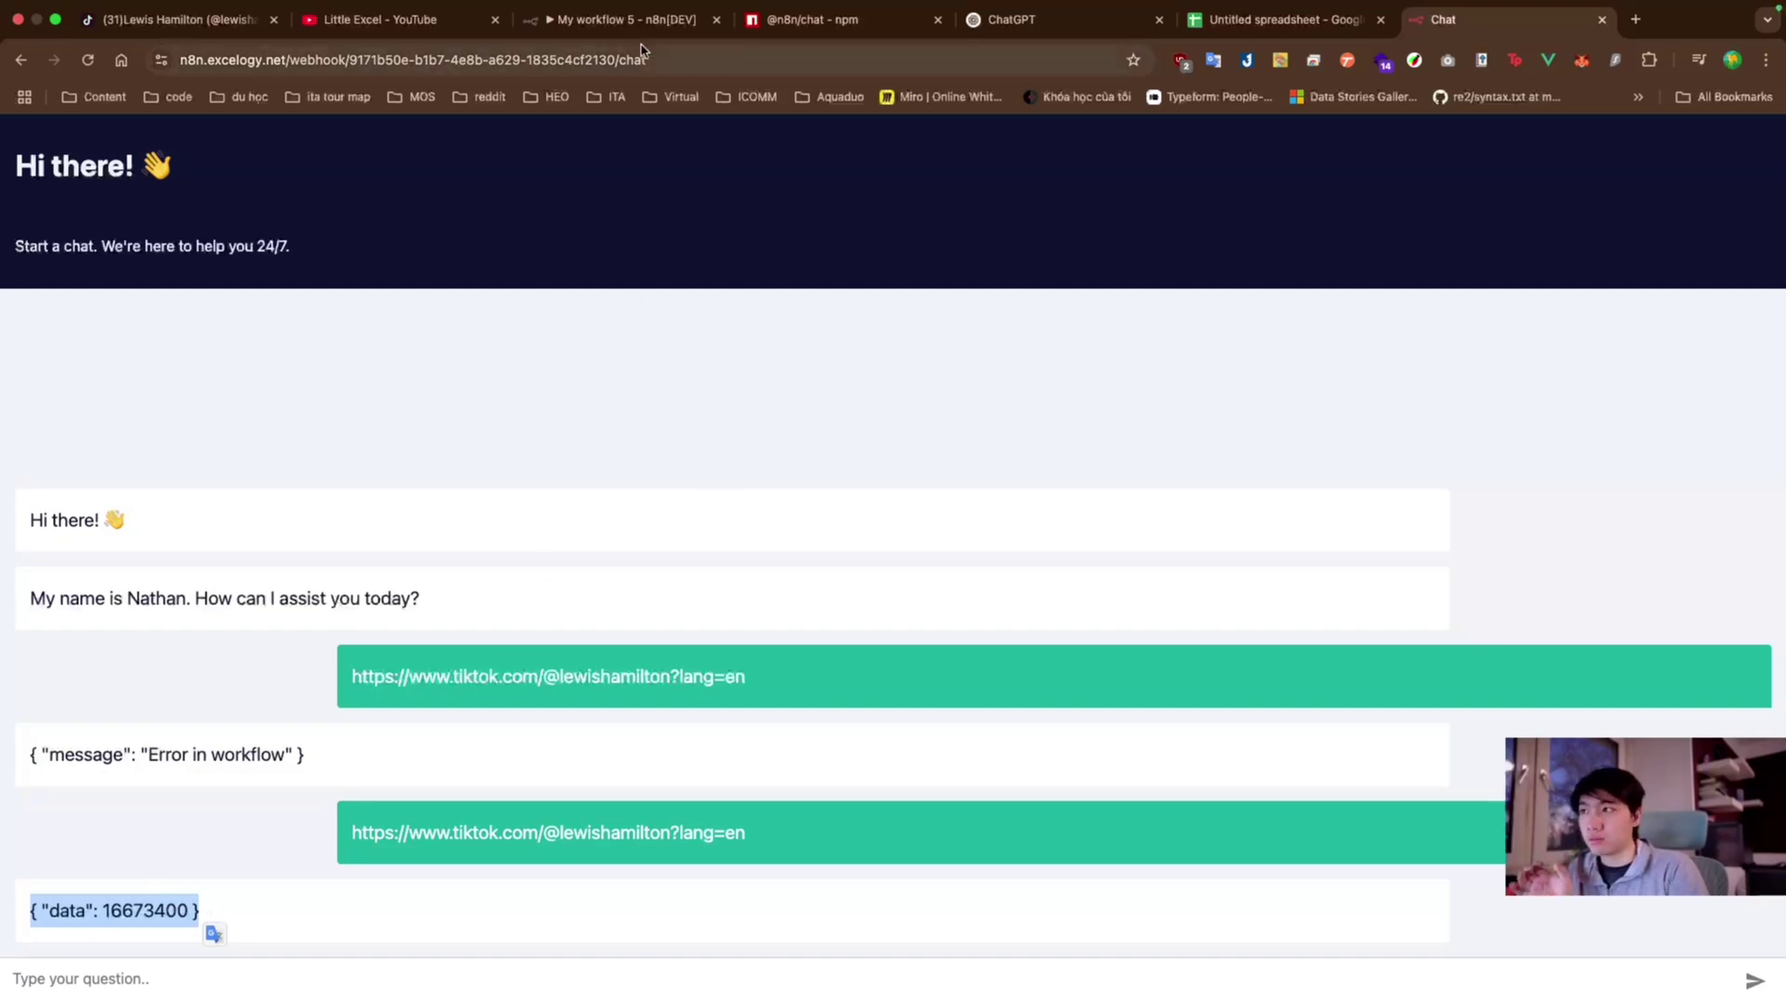
{"action": "left_click", "coordinate": [614, 19]}
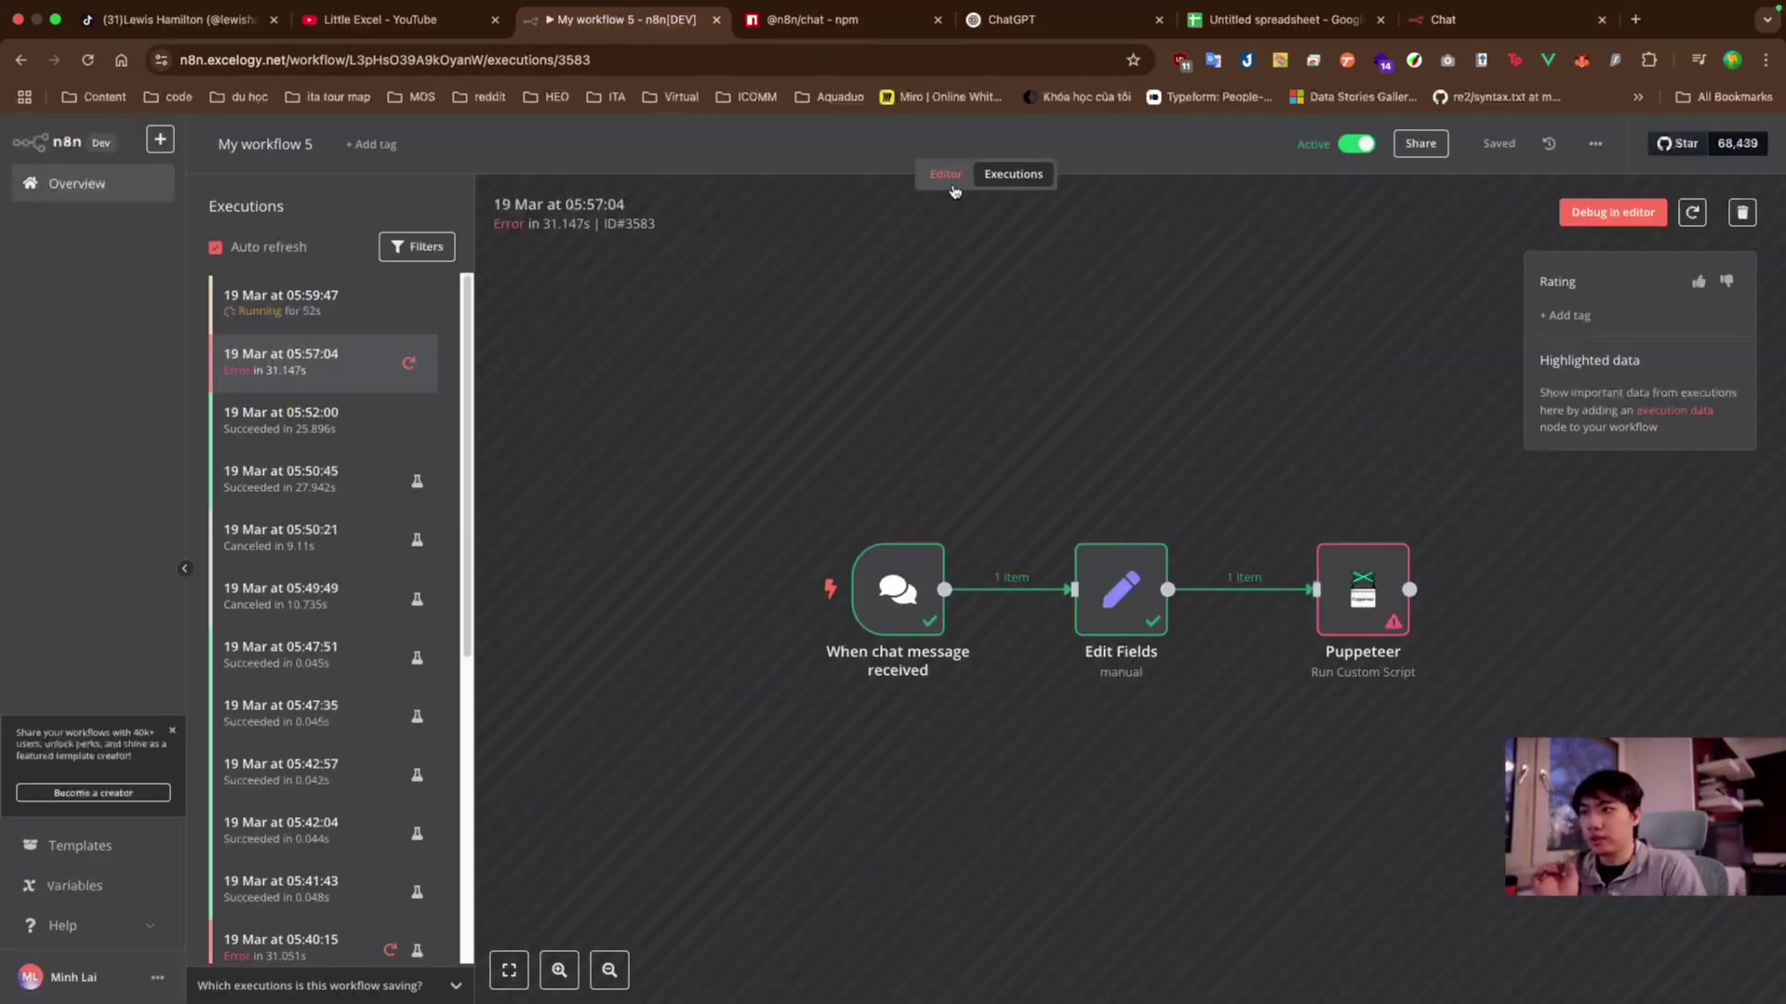
- Open the Puppeteer node's script and review its final line returning videoData.totalViews as data
{"action": "left_click", "coordinate": [945, 174]}
{"action": "left_click", "coordinate": [1251, 515]}
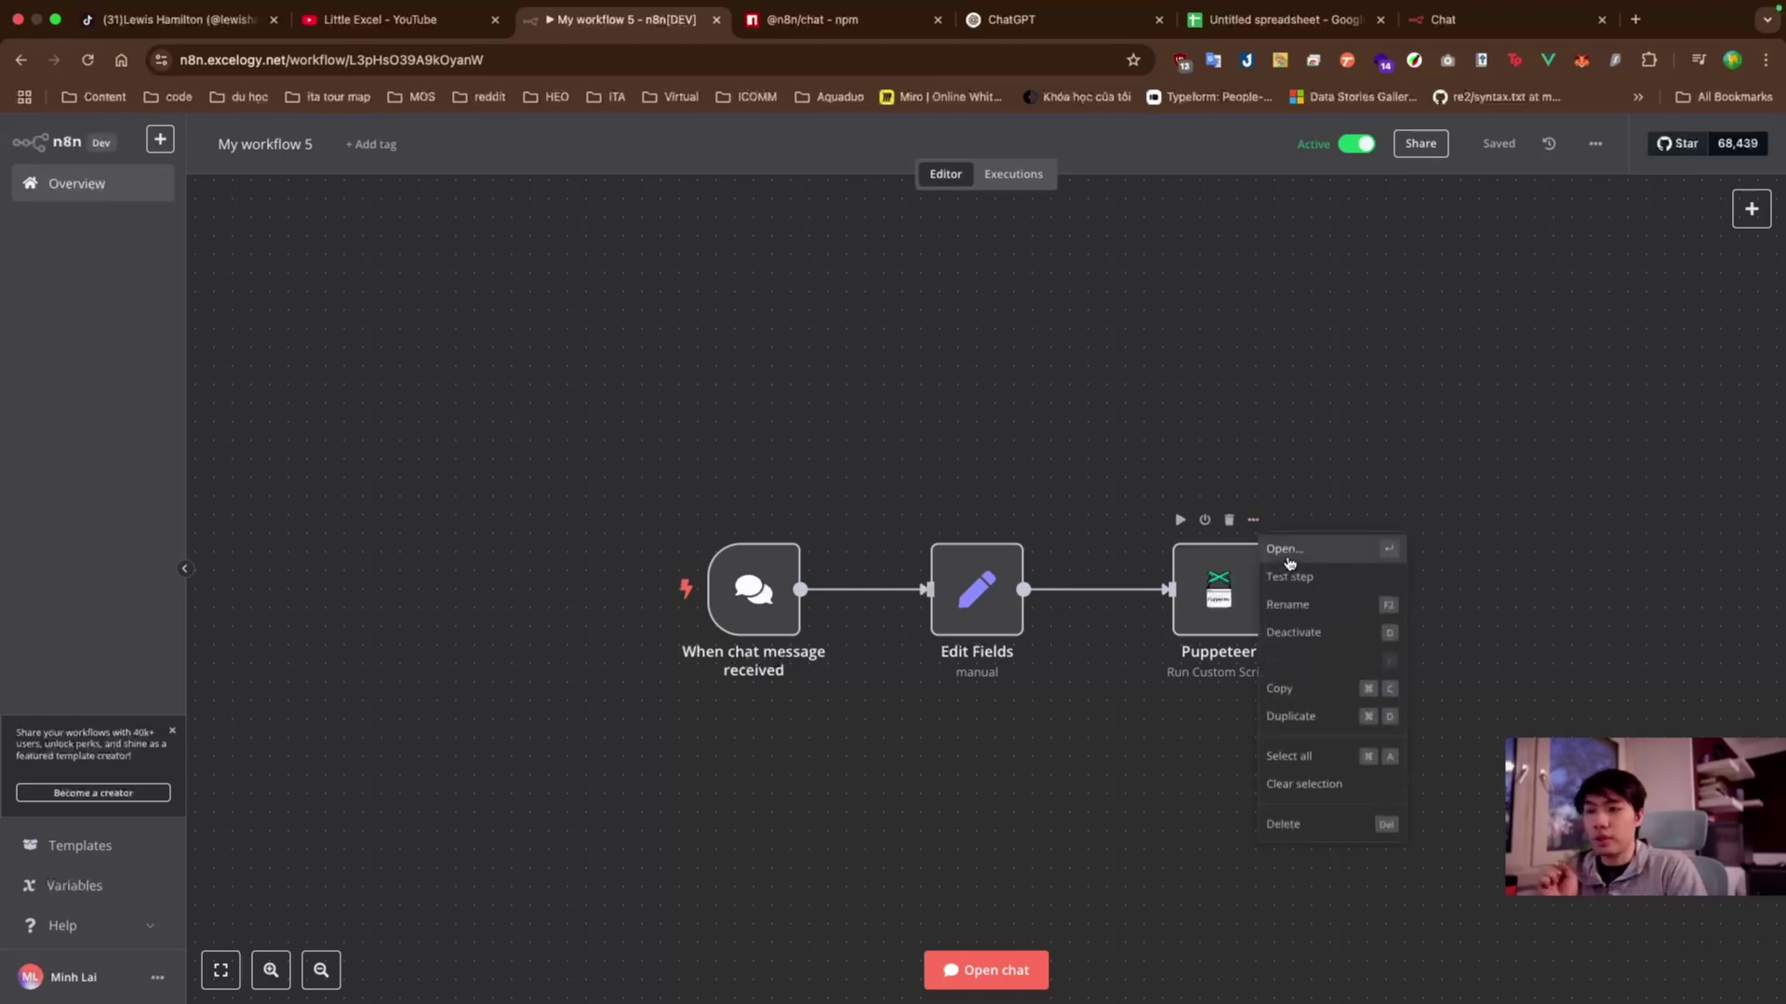
{"action": "left_click", "coordinate": [1287, 550]}
{"action": "left_click", "coordinate": [661, 622]}
{"action": "scroll", "coordinate": [456, 816], "scroll_direction": "down", "scroll_amount": 10}
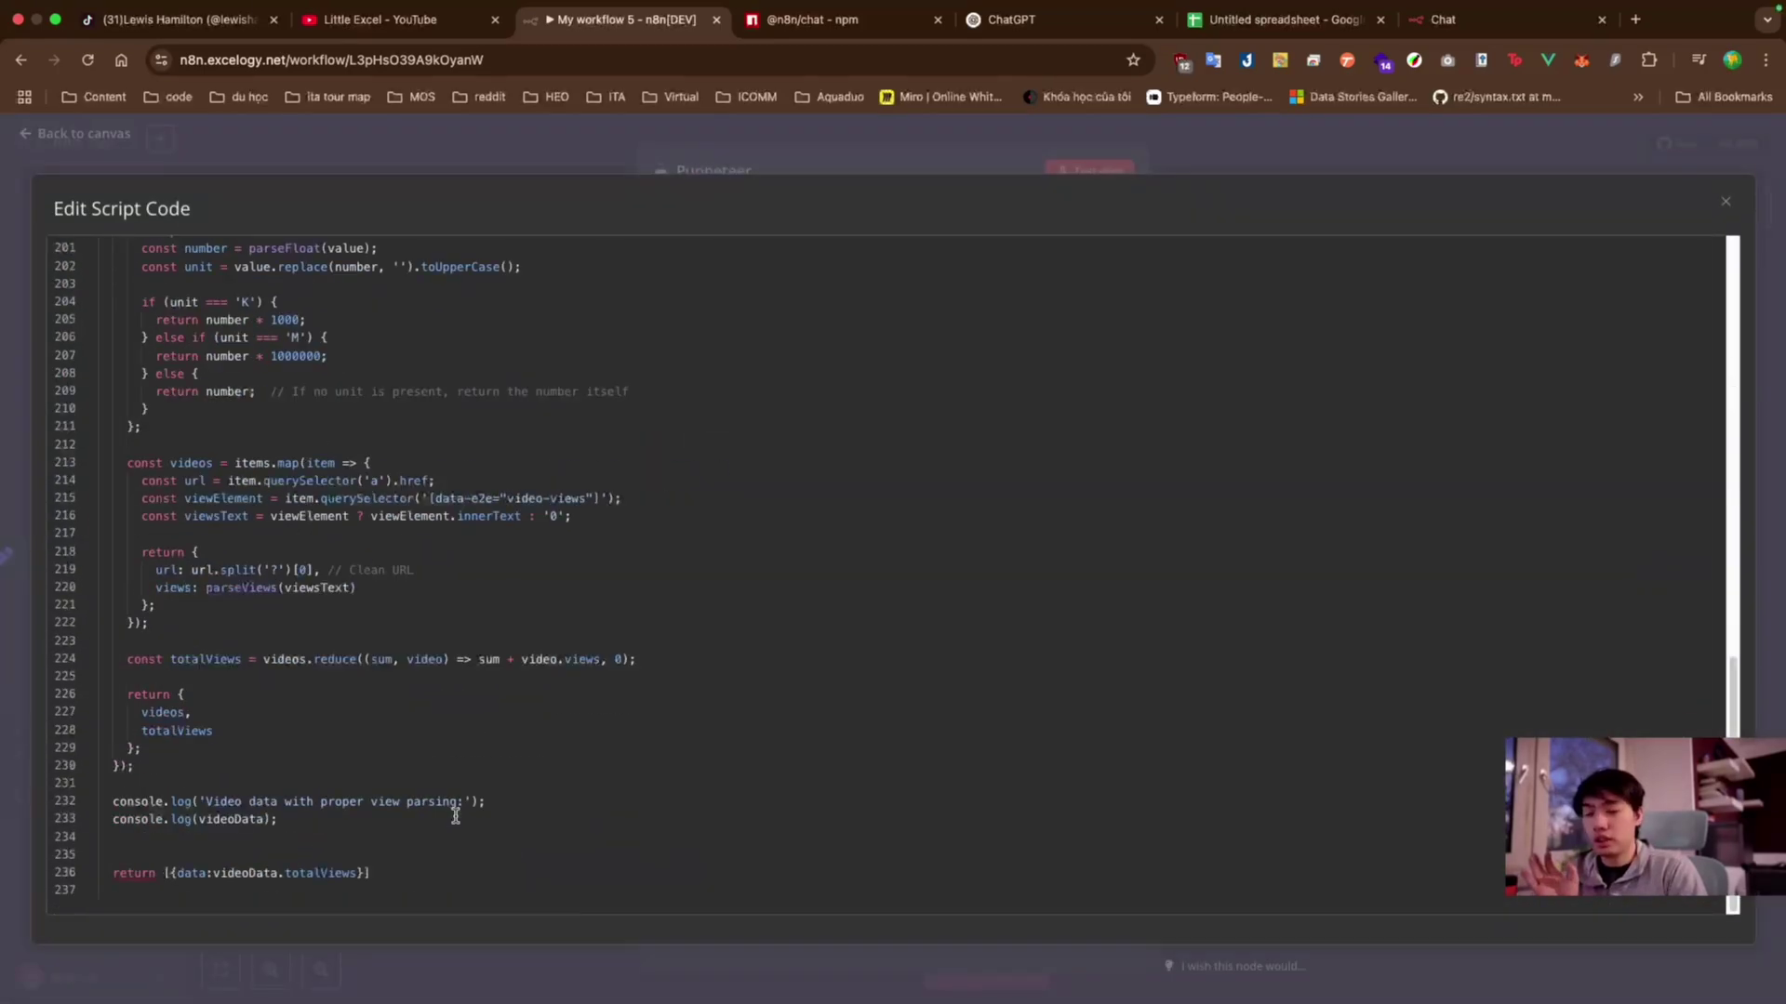
{"action": "left_click", "coordinate": [182, 877]}
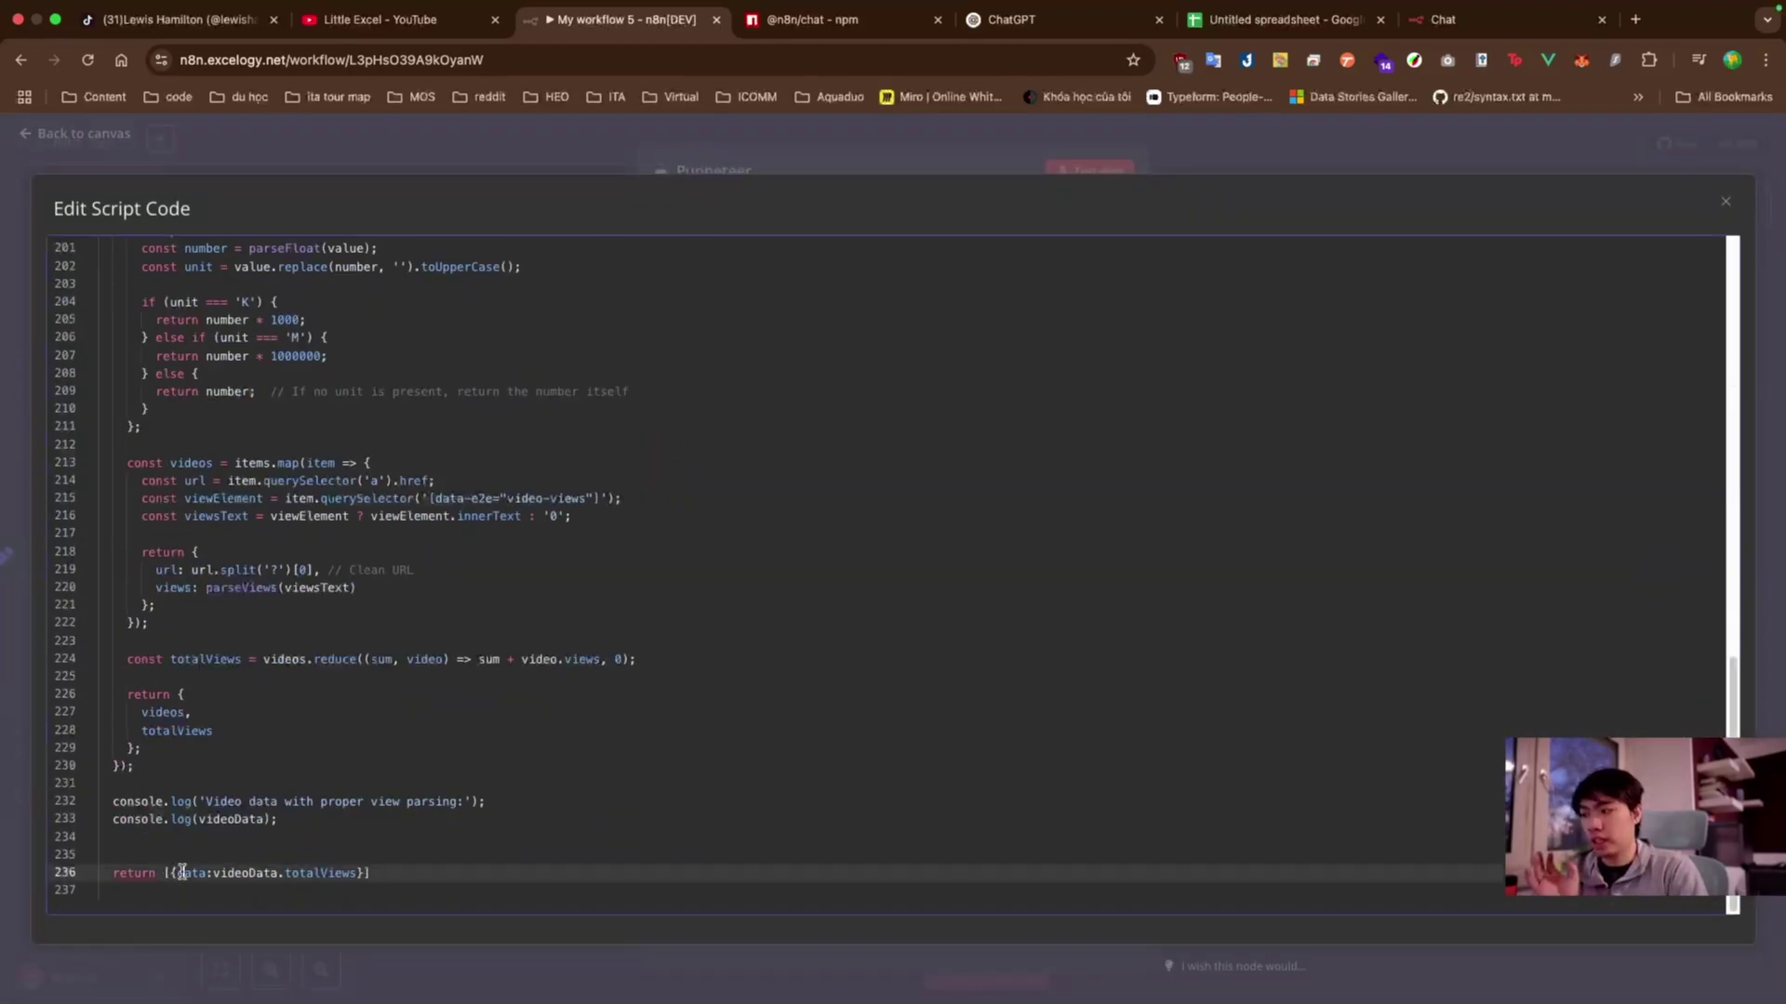
{"action": "key", "text": "Escape"}
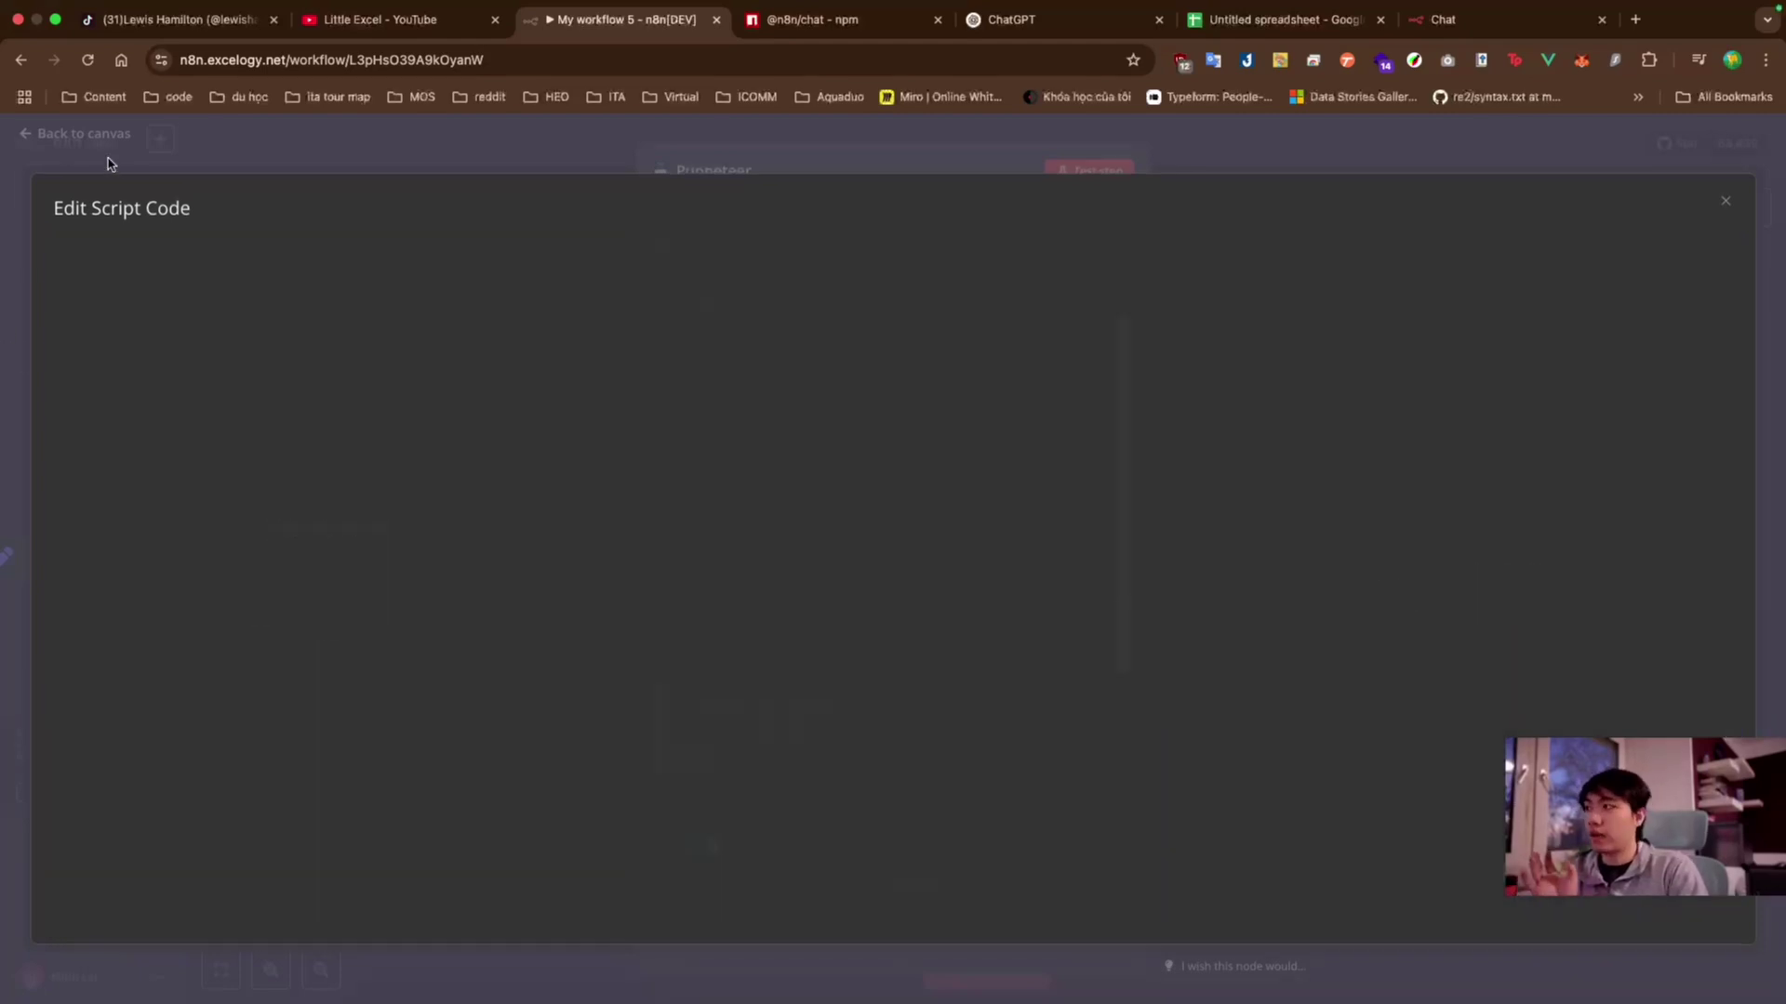
- Add an Edit Fields (Set) node after the Puppeteer node
{"action": "left_click", "coordinate": [121, 138]}
{"action": "left_click", "coordinate": [1326, 589]}
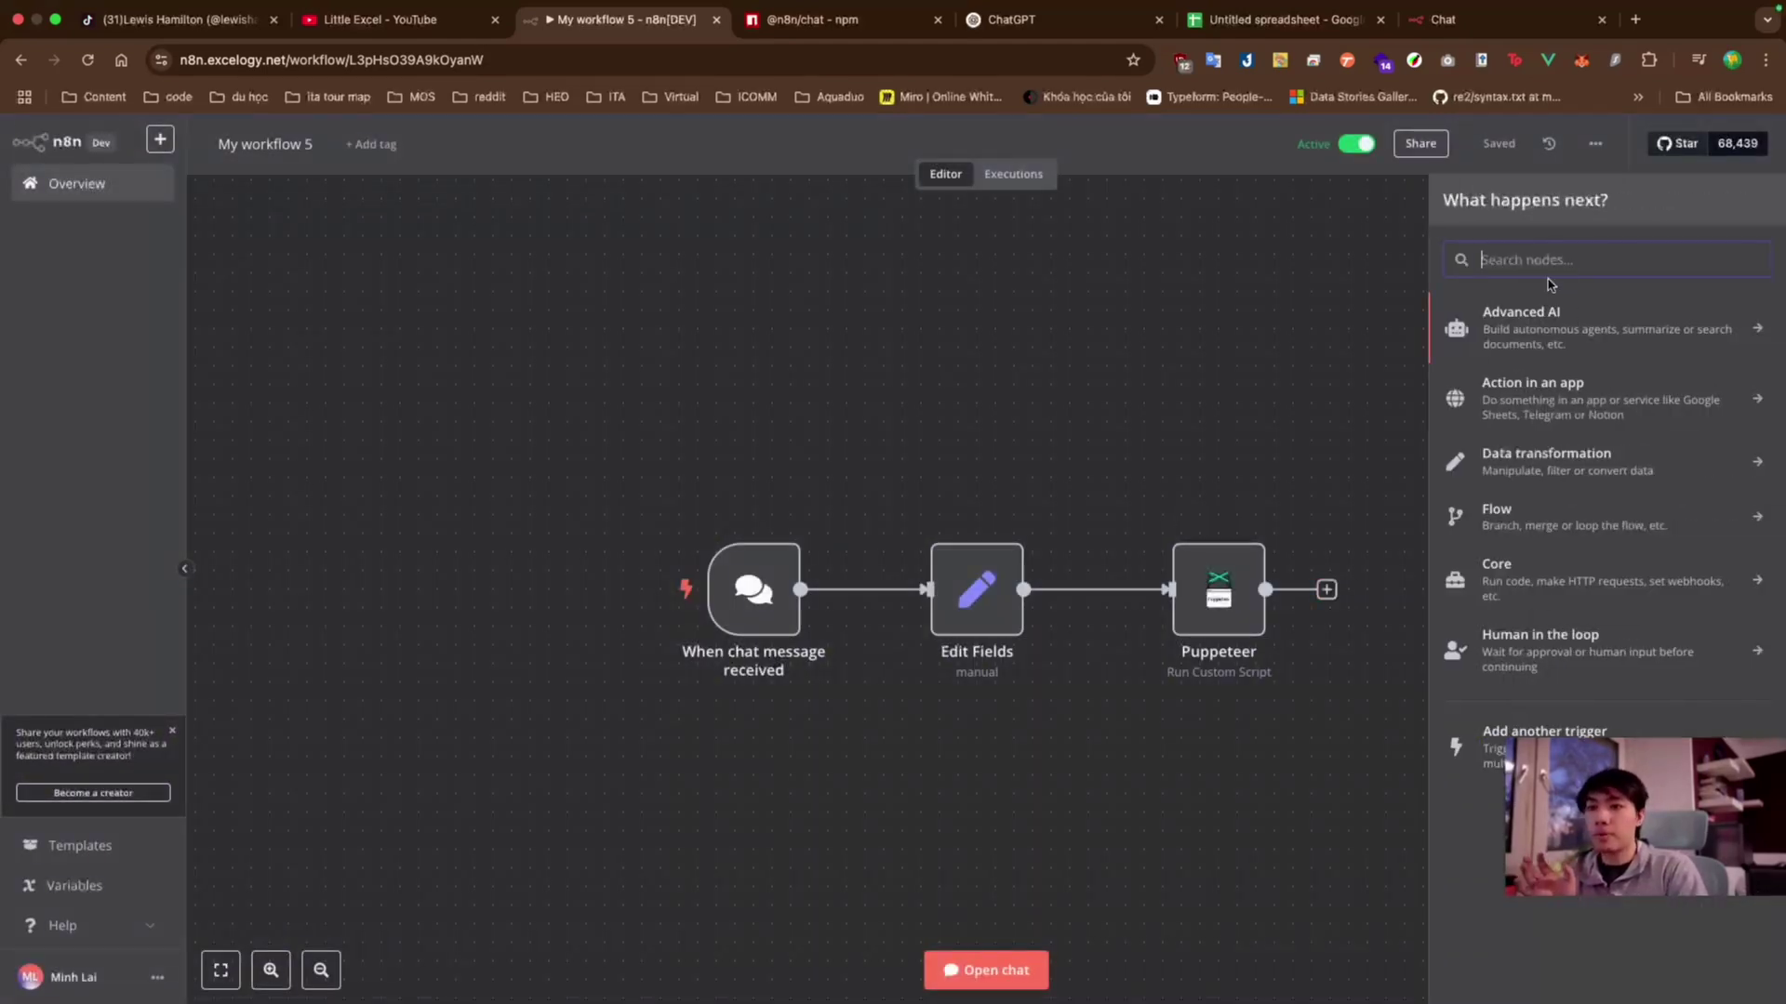
{"action": "type", "text": "ed"}
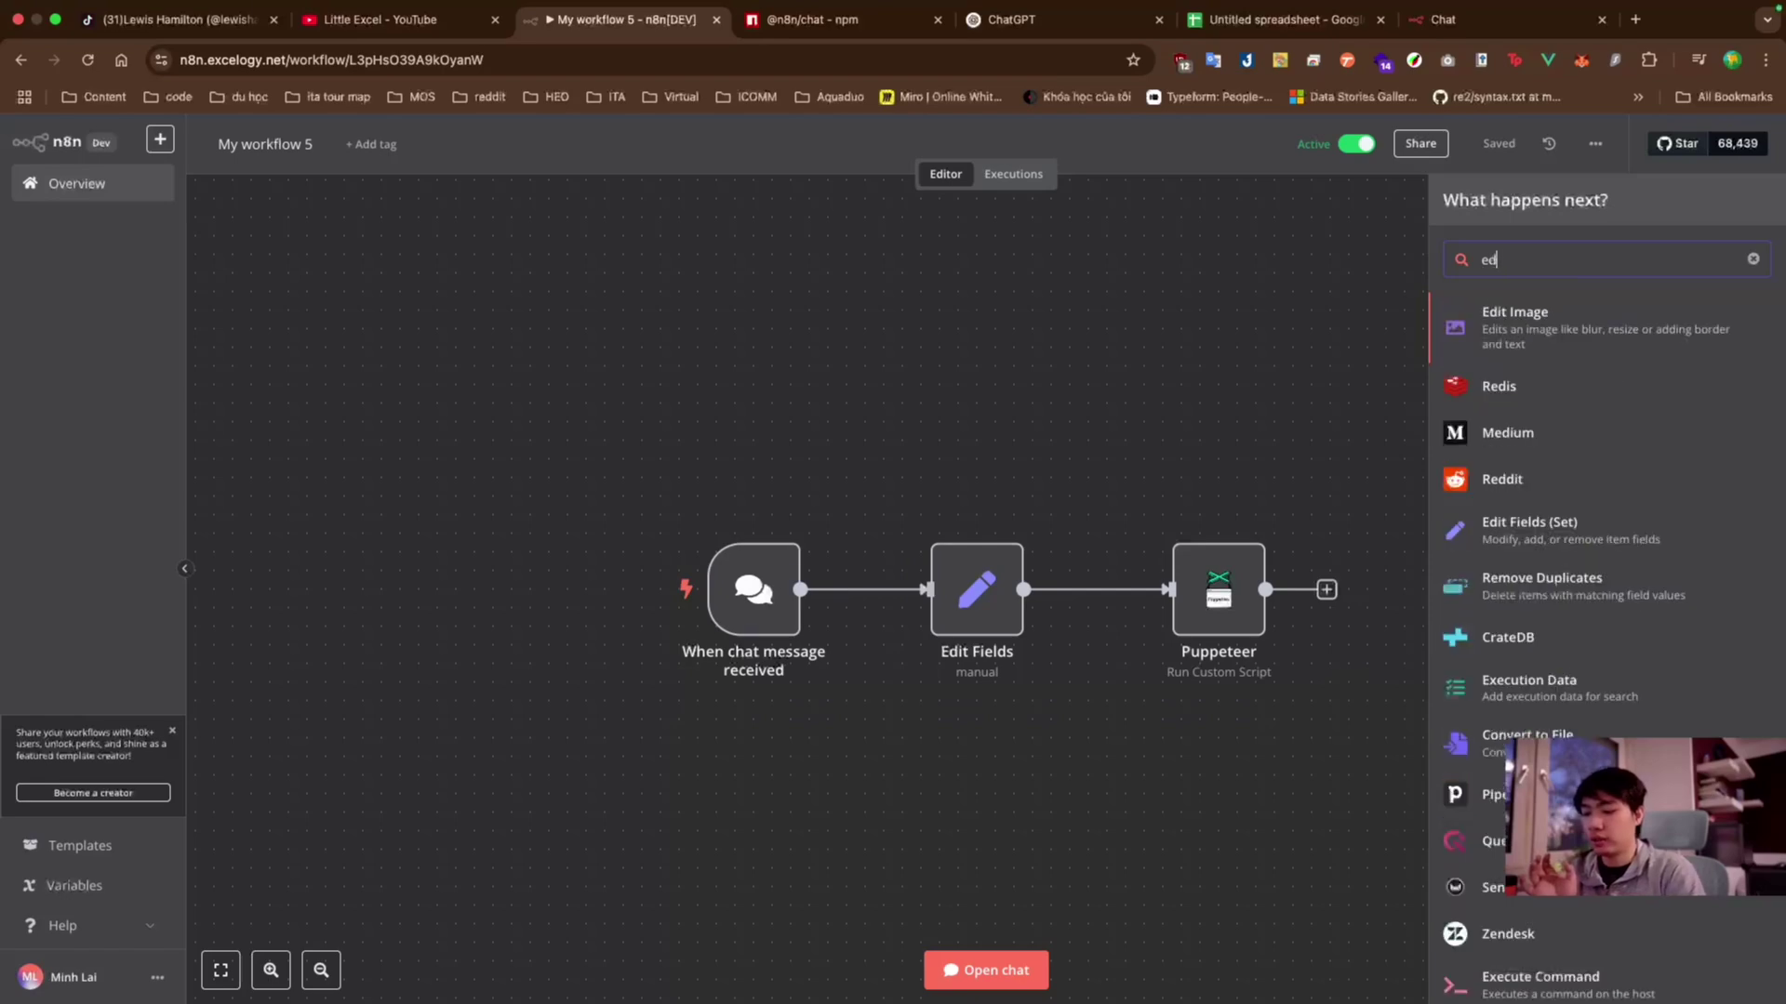
{"action": "type", "text": "i"}
{"action": "left_click", "coordinate": [1594, 499]}
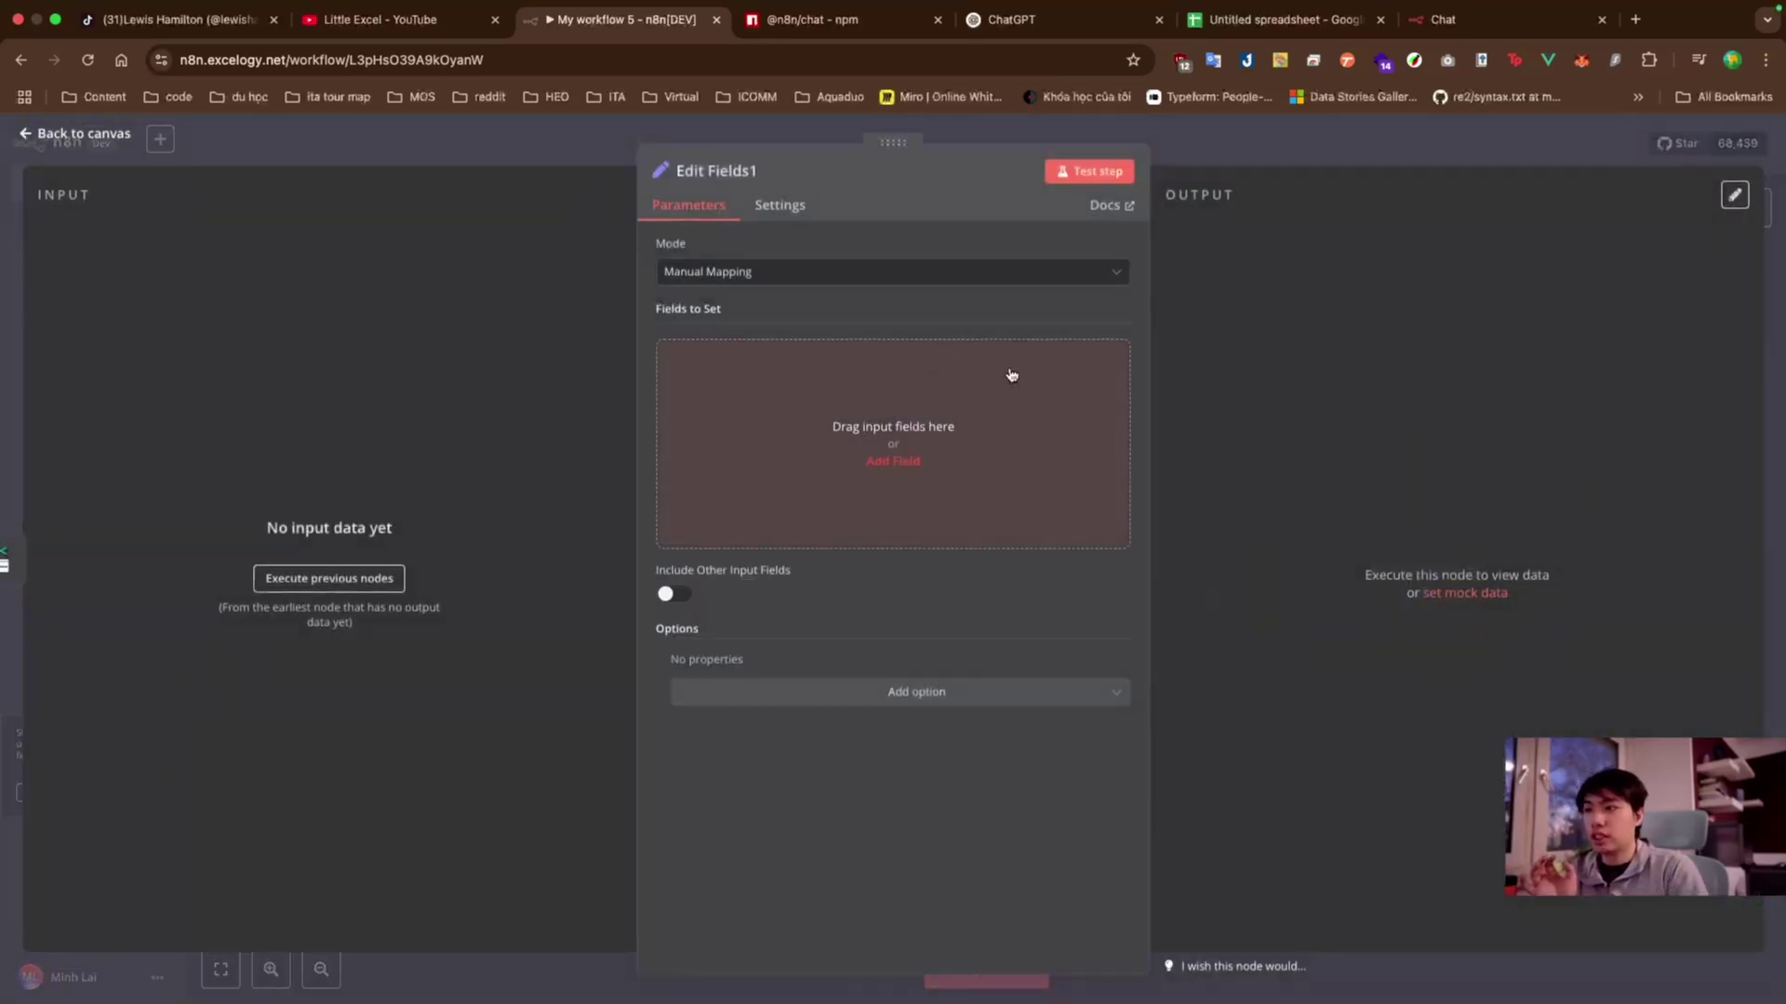
{"action": "left_click", "coordinate": [119, 146]}
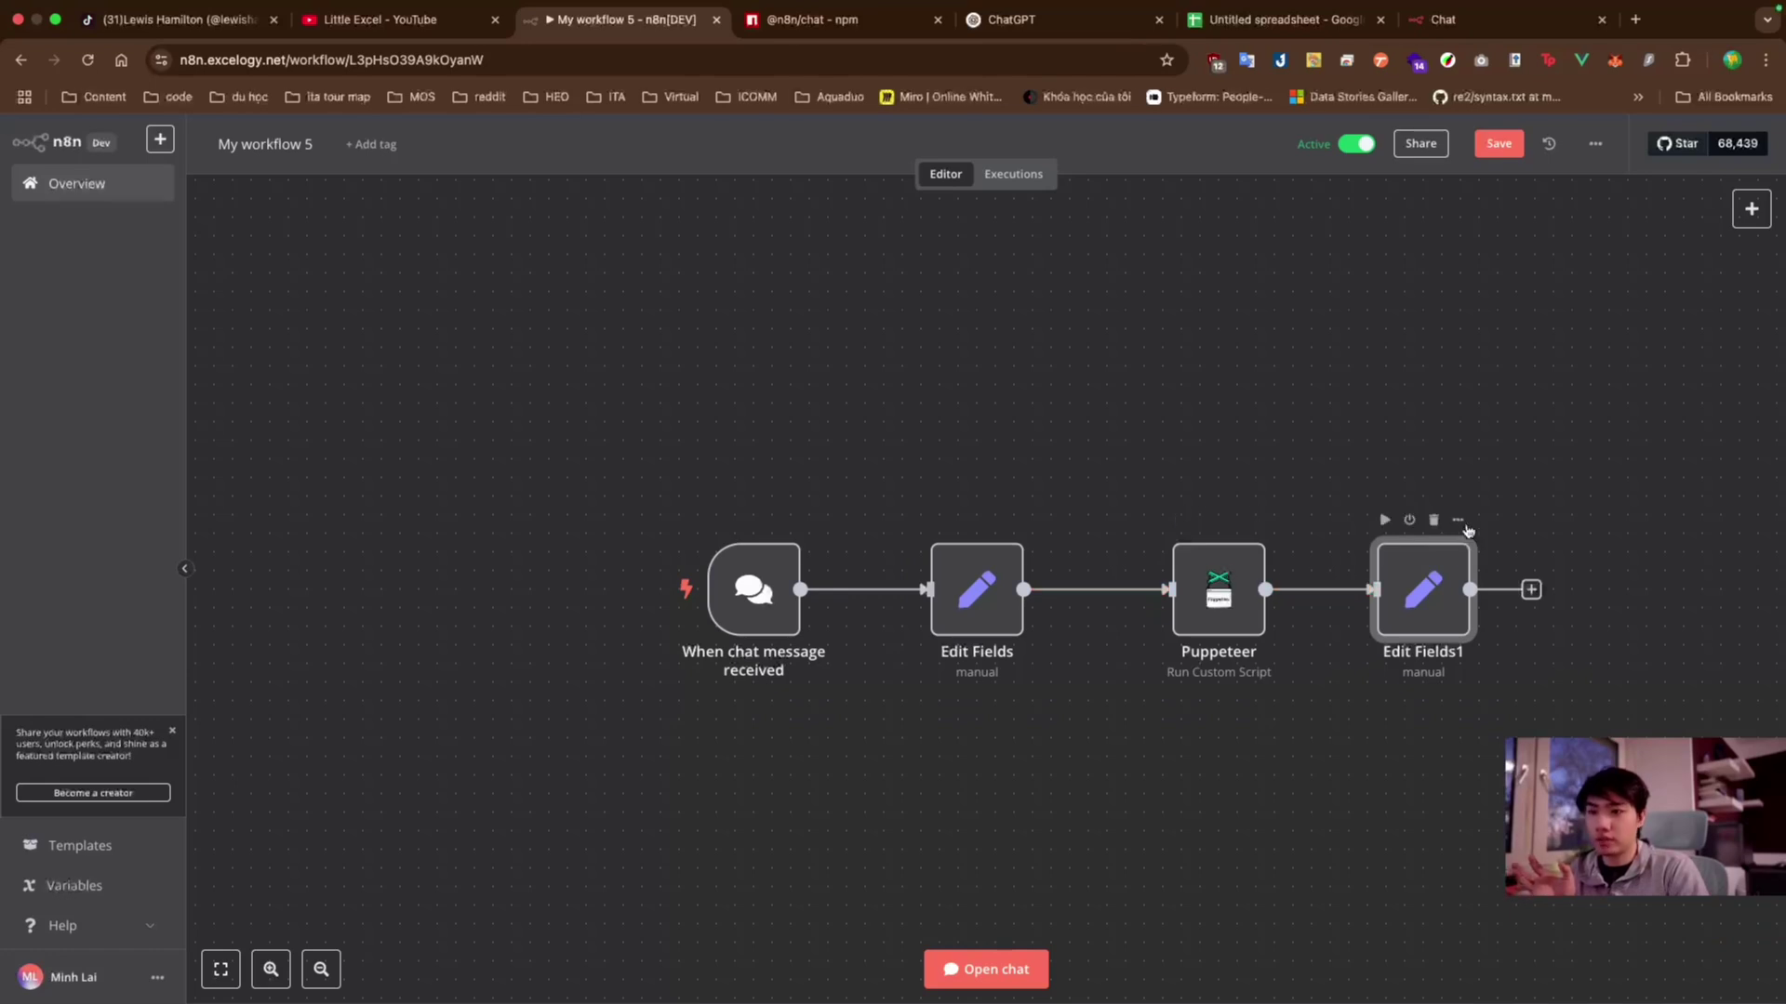
- In Edit Fields1, add a field named 'output' and make its value an expression
{"action": "left_click", "coordinate": [1460, 523]}
{"action": "left_click", "coordinate": [1486, 556]}
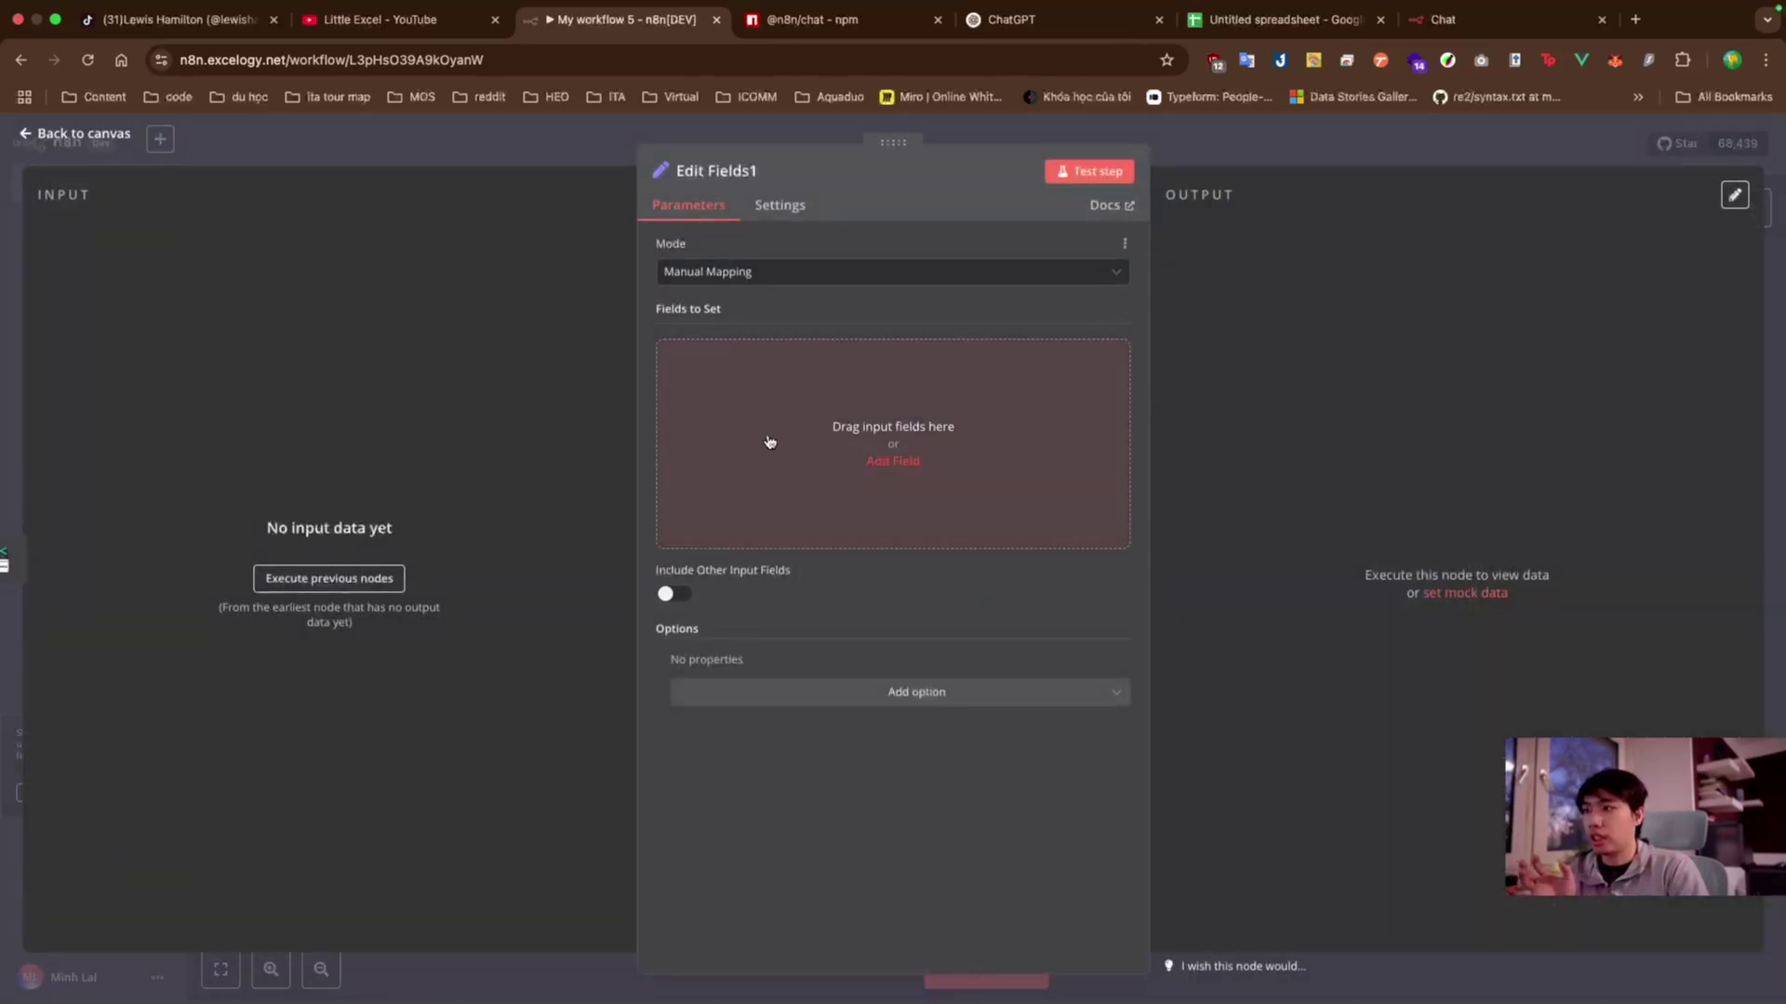
{"action": "left_click", "coordinate": [977, 445]}
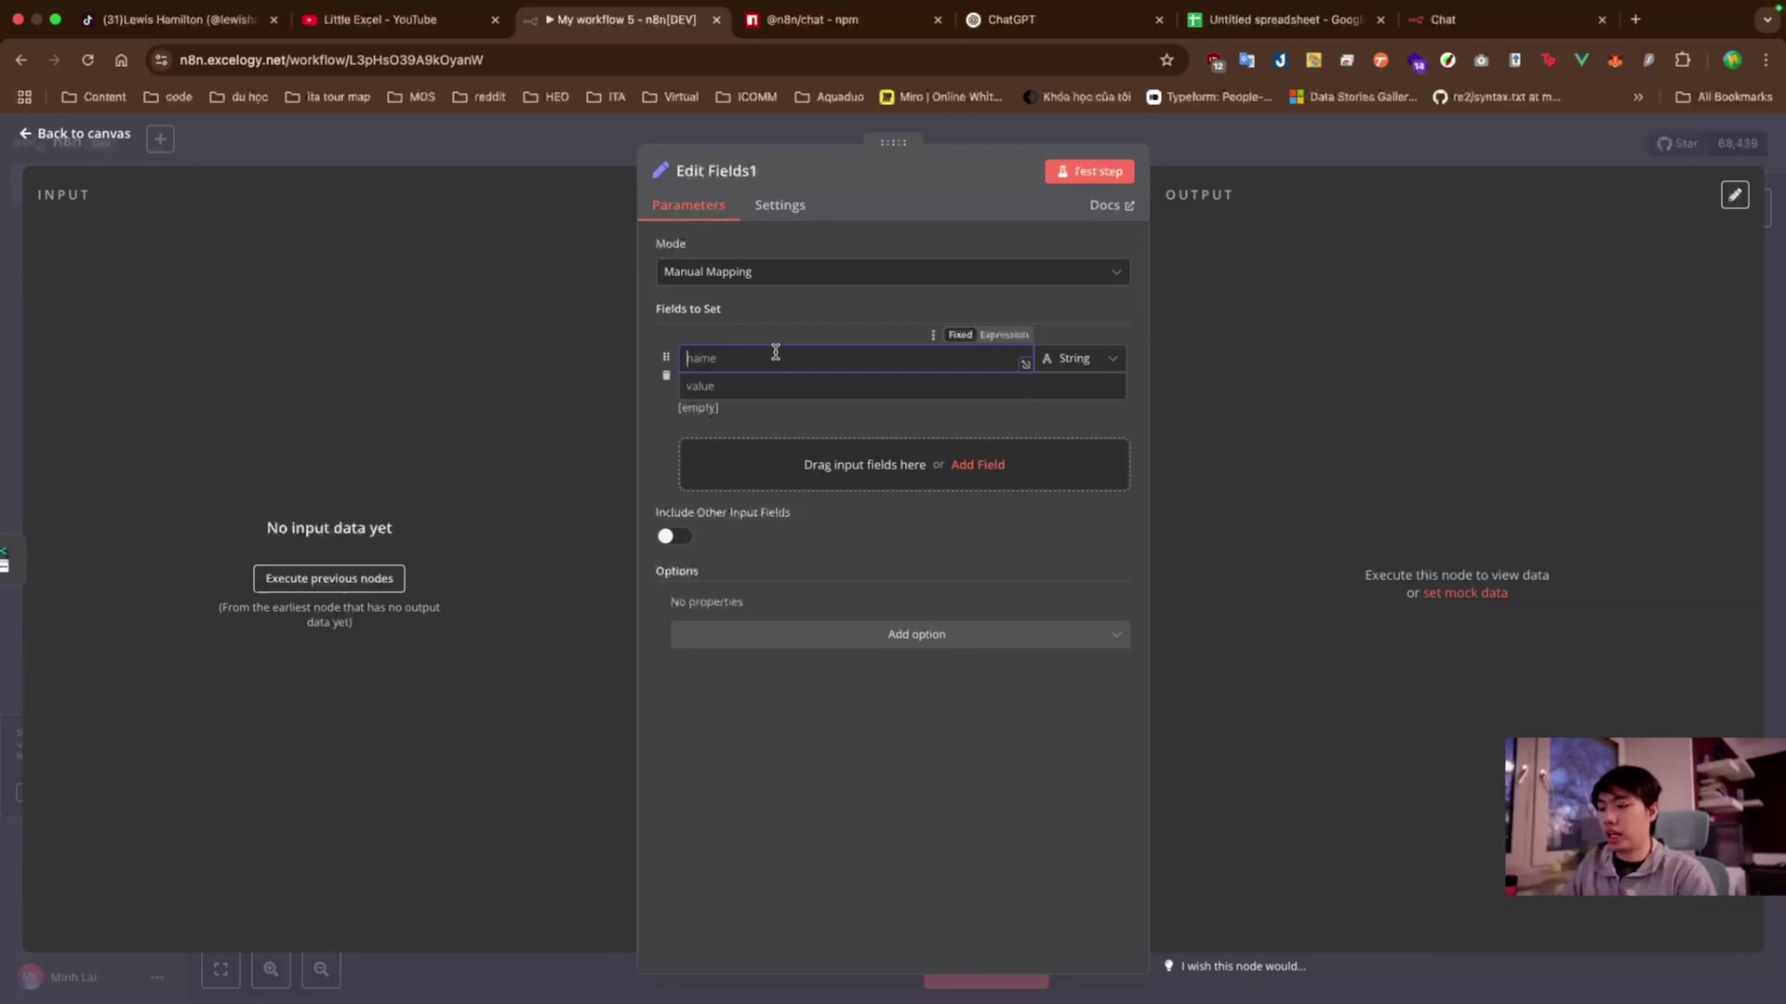
{"action": "type", "text": "output"}
{"action": "key", "text": "Tab"}
{"action": "left_click", "coordinate": [769, 387]}
{"action": "type", "text": "{{"}
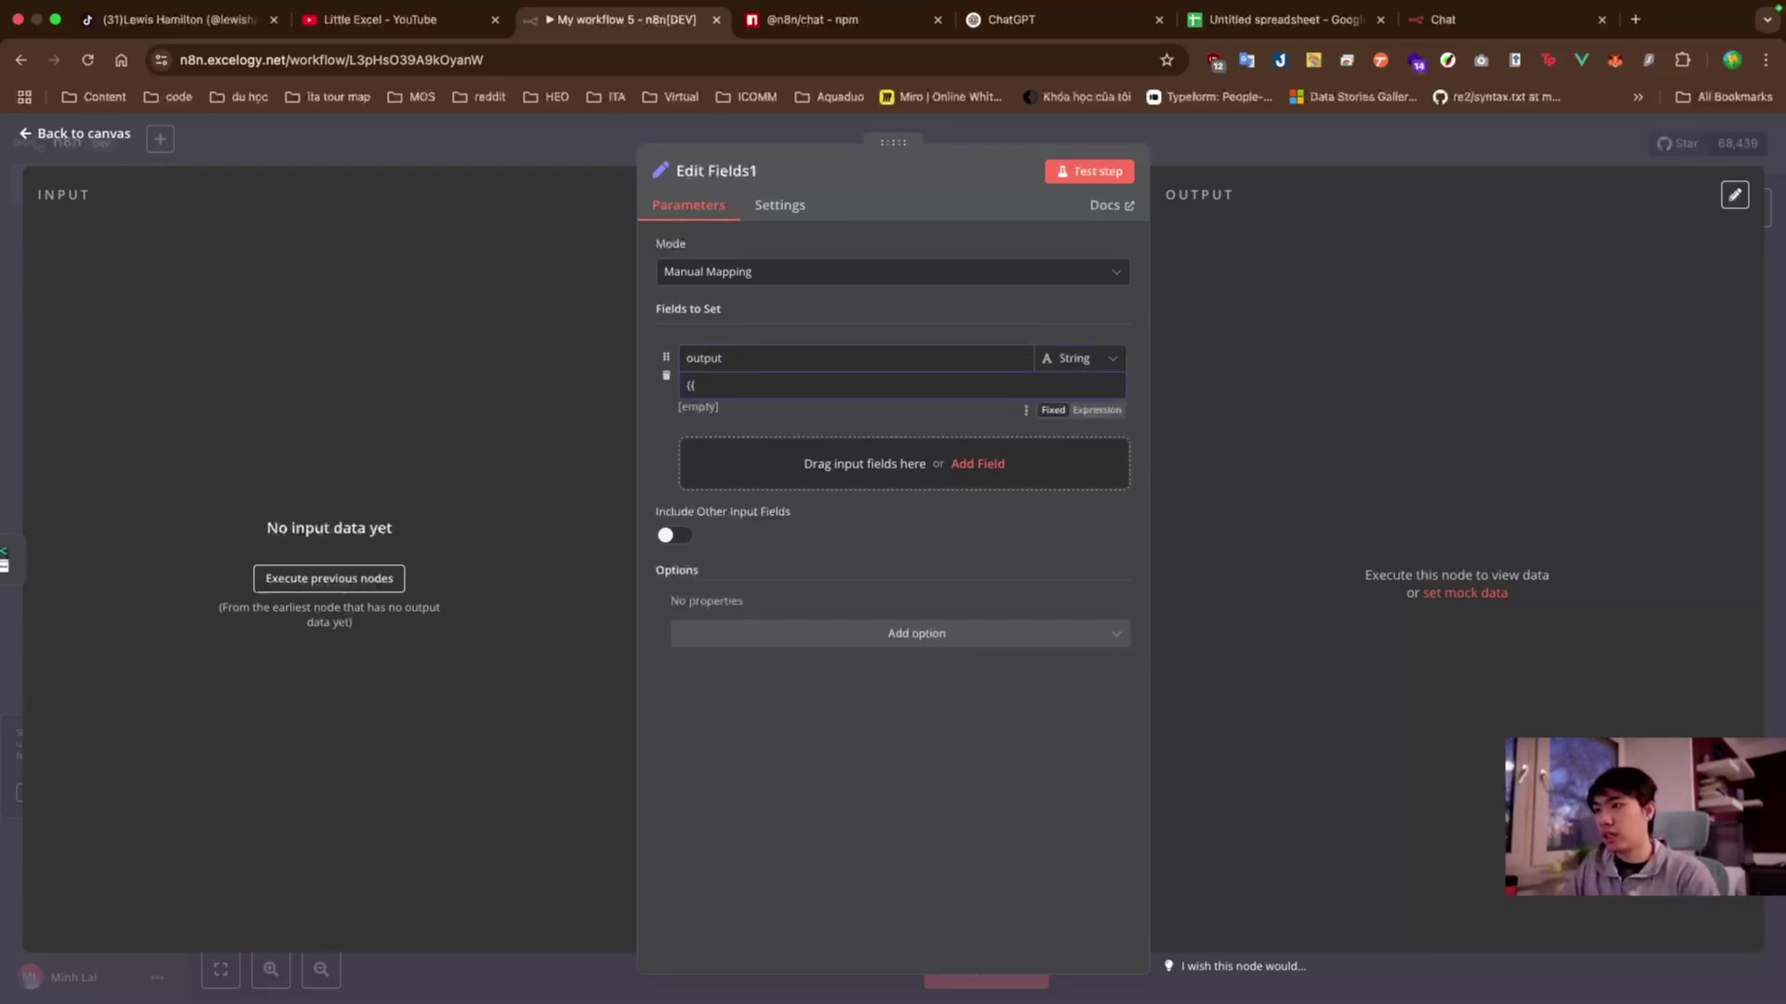
{"action": "key", "text": "BackSpace"}
{"action": "key", "text": "BackSpace"}
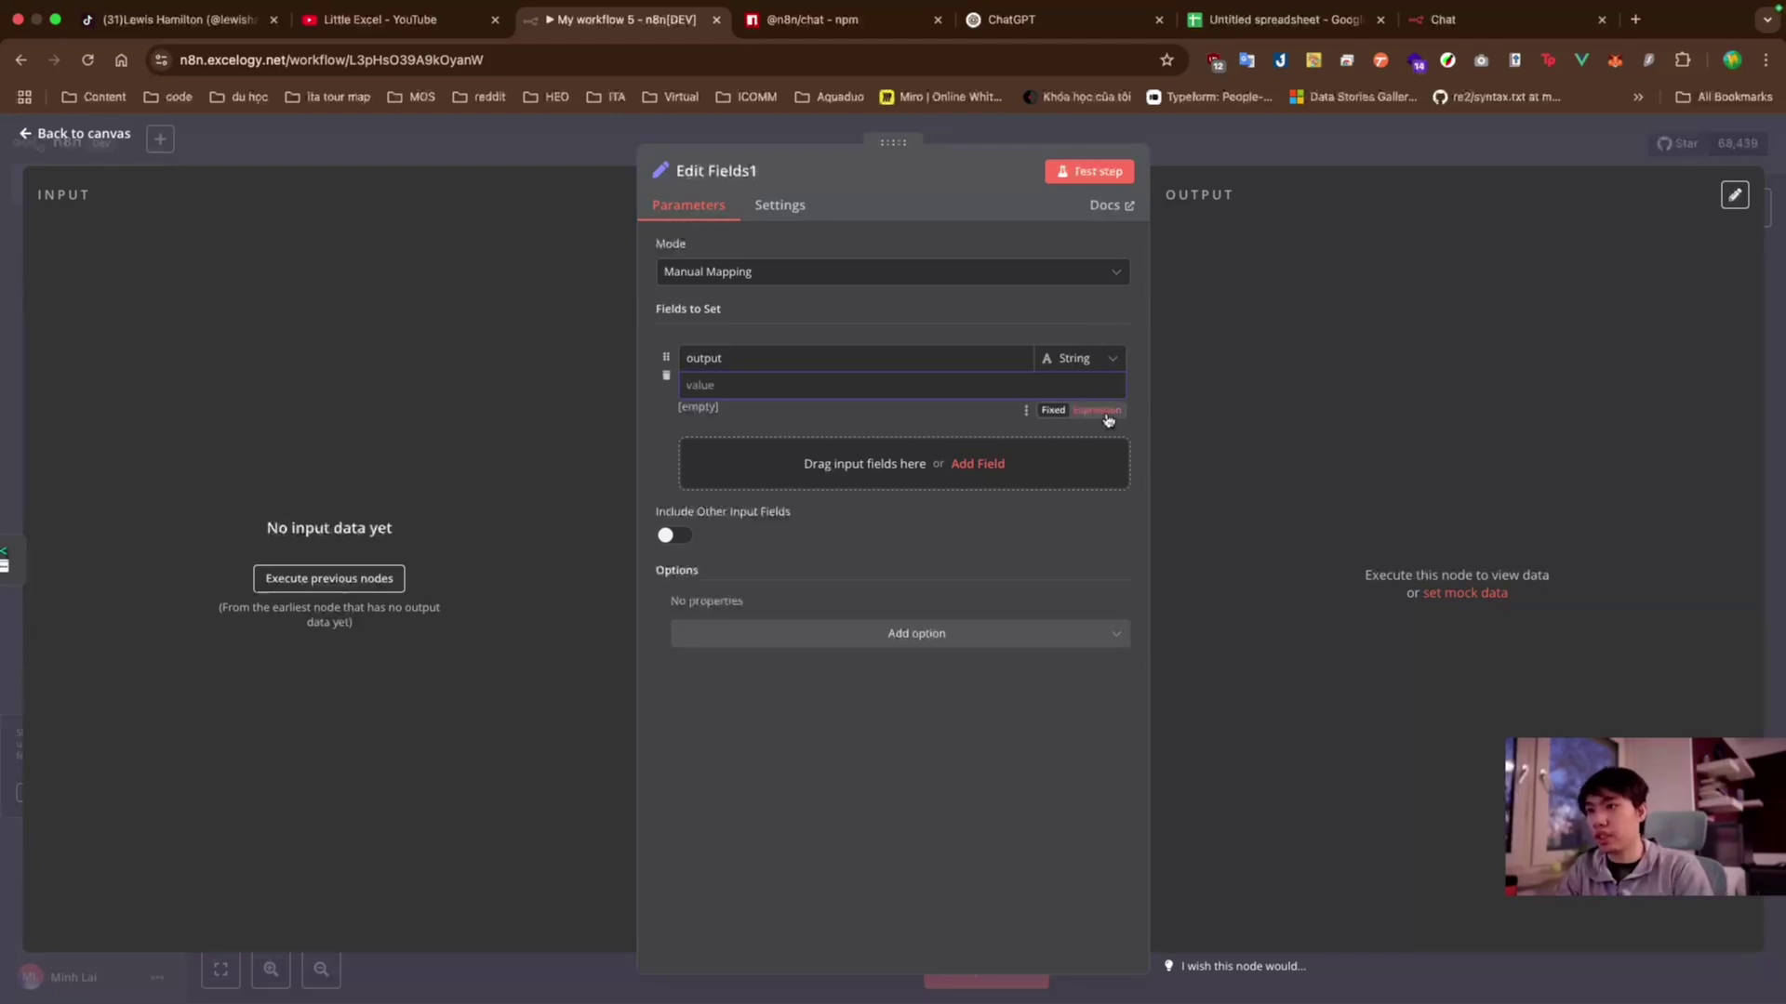
{"action": "left_click", "coordinate": [1108, 421]}
- Set the value to 'Tổng số lượt view là: {{ $('Puppeteer').first().json.data }}' and save
{"action": "type", "text": "{{"}
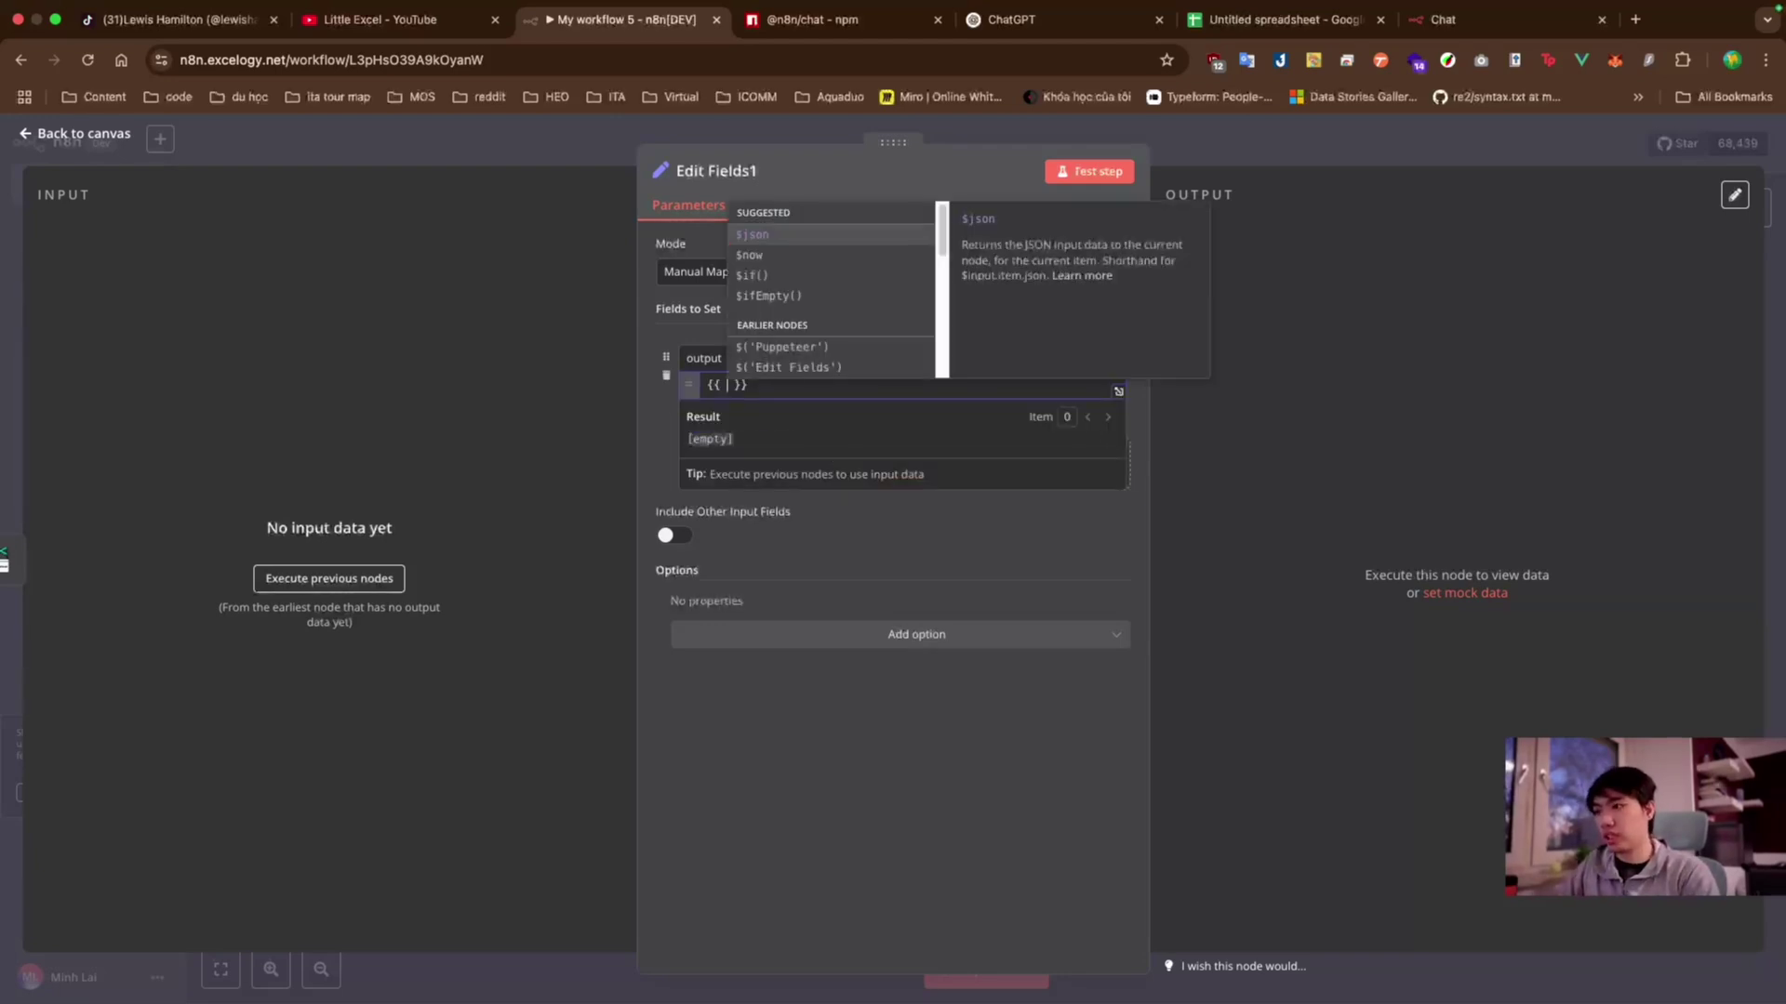
{"action": "key", "text": "Down"}
{"action": "key", "text": "Down"}
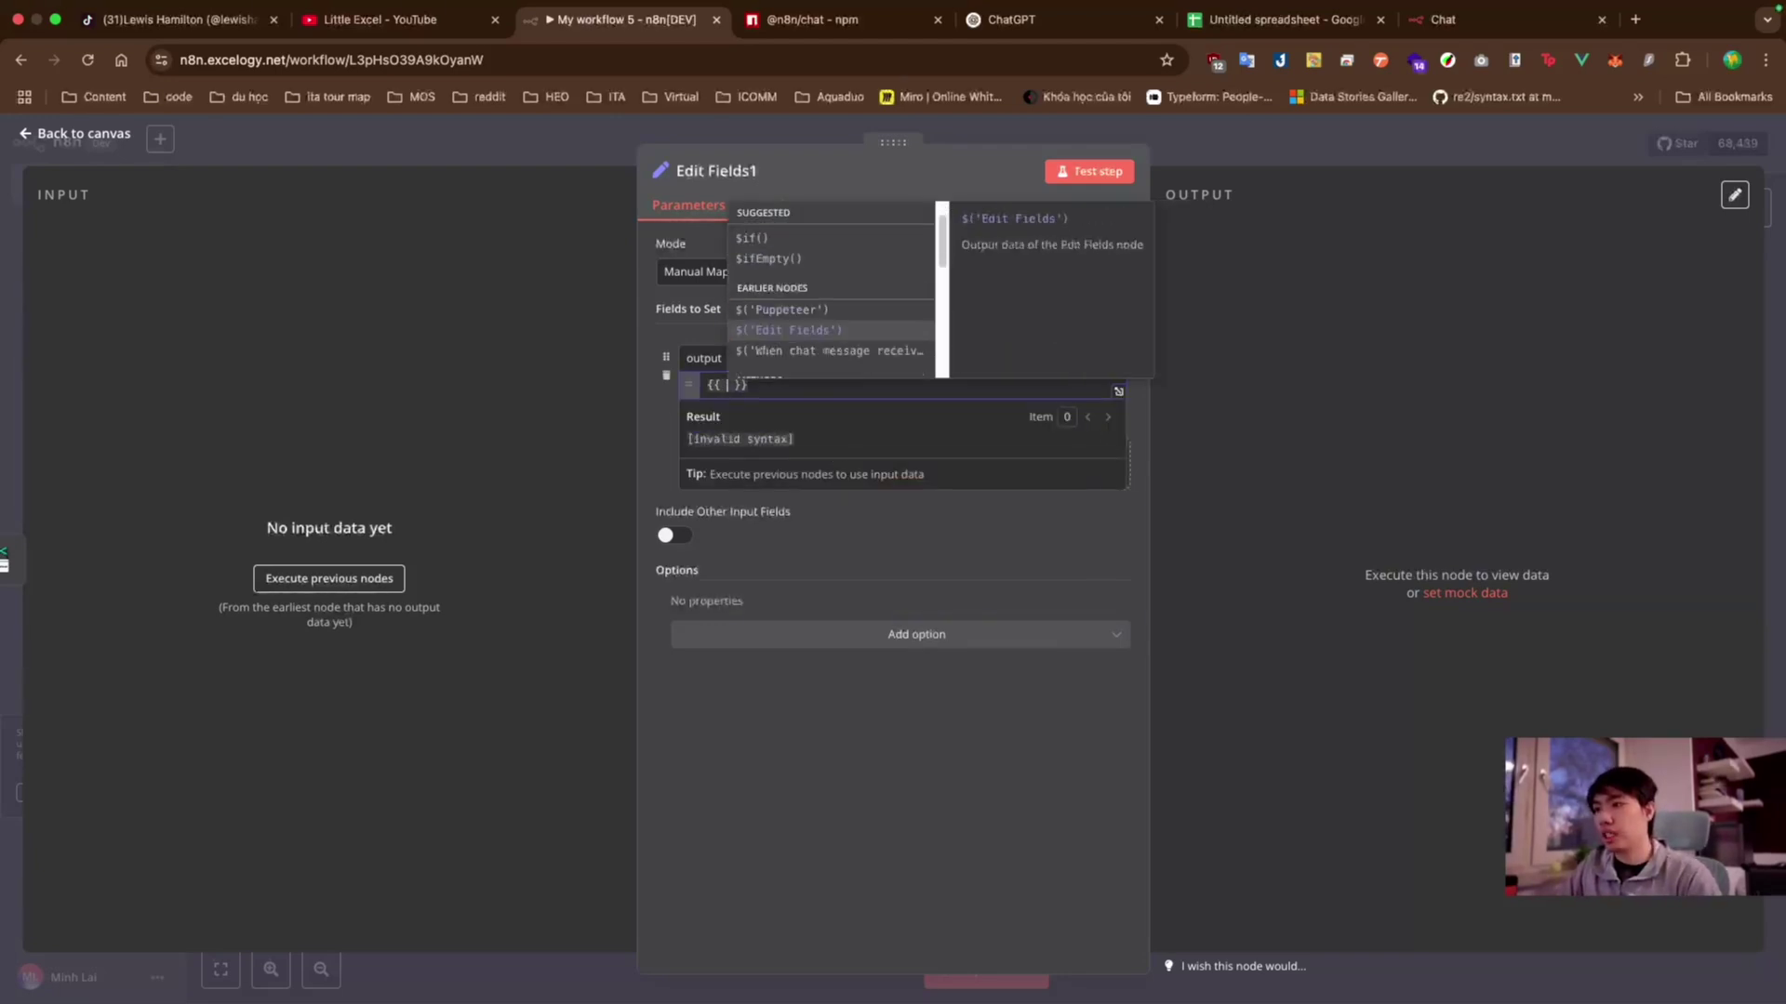
{"action": "key", "text": "Return"}
{"action": "type", "text": ".first"}
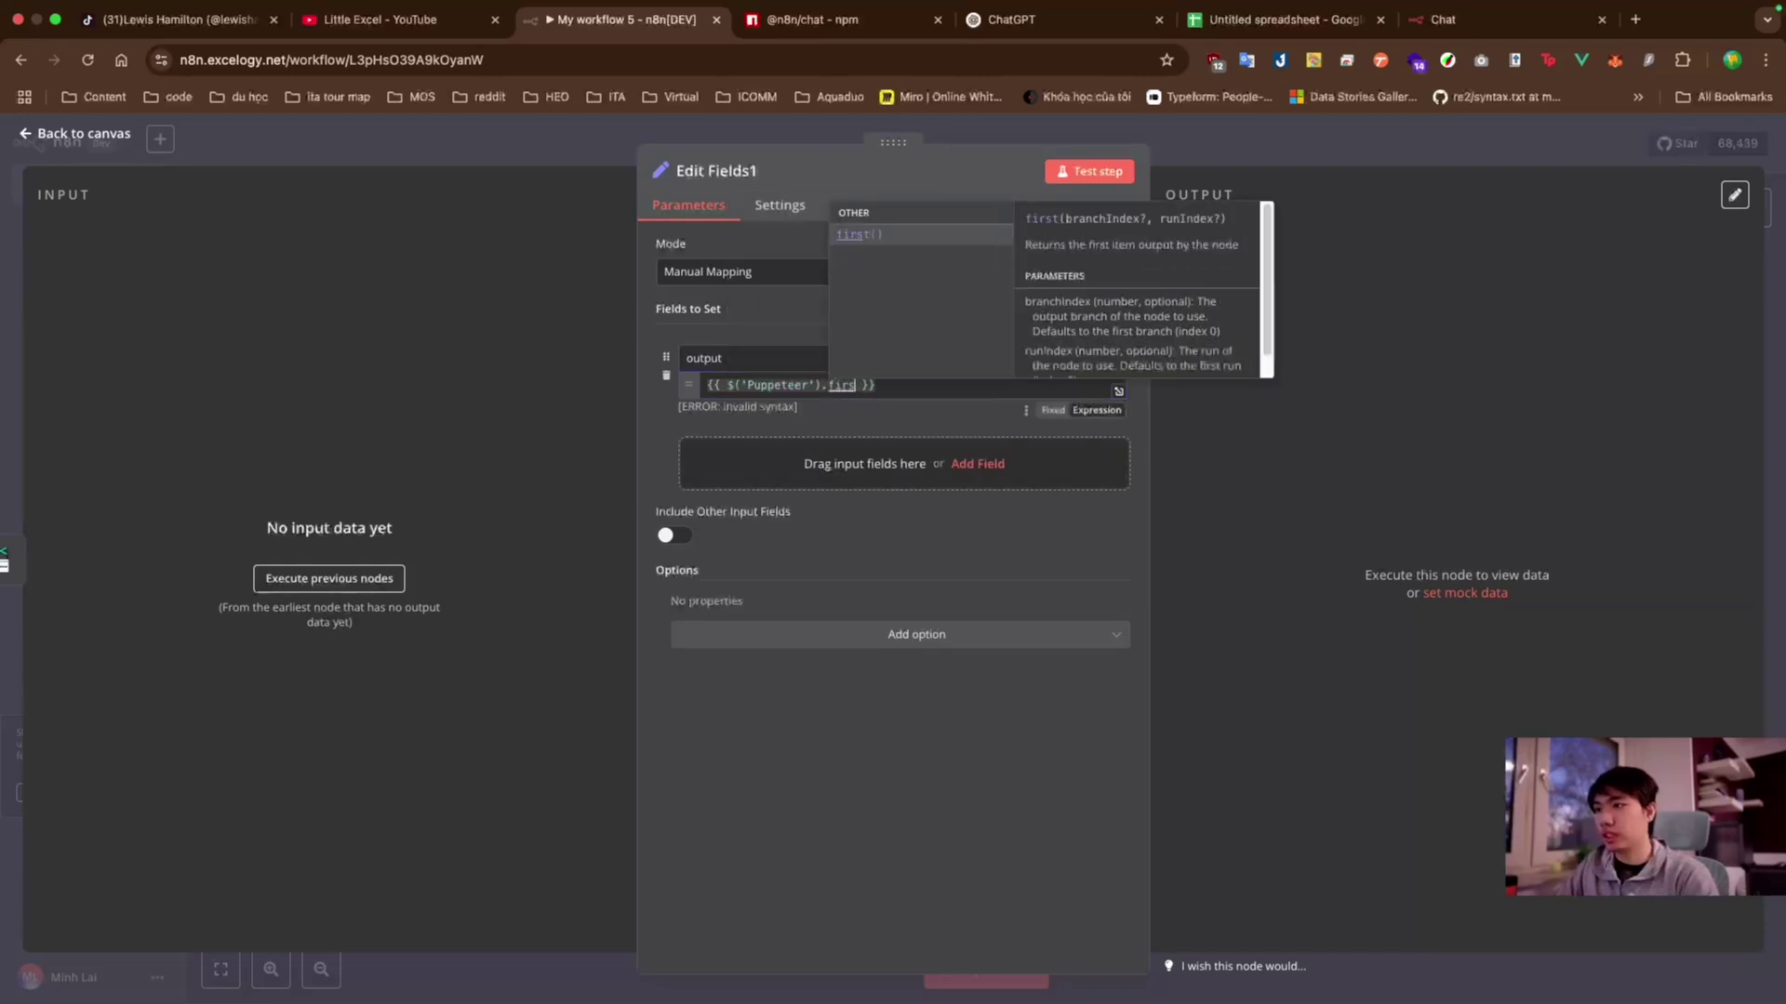
{"action": "key", "text": "Return"}
{"action": "type", "text": ".json."}
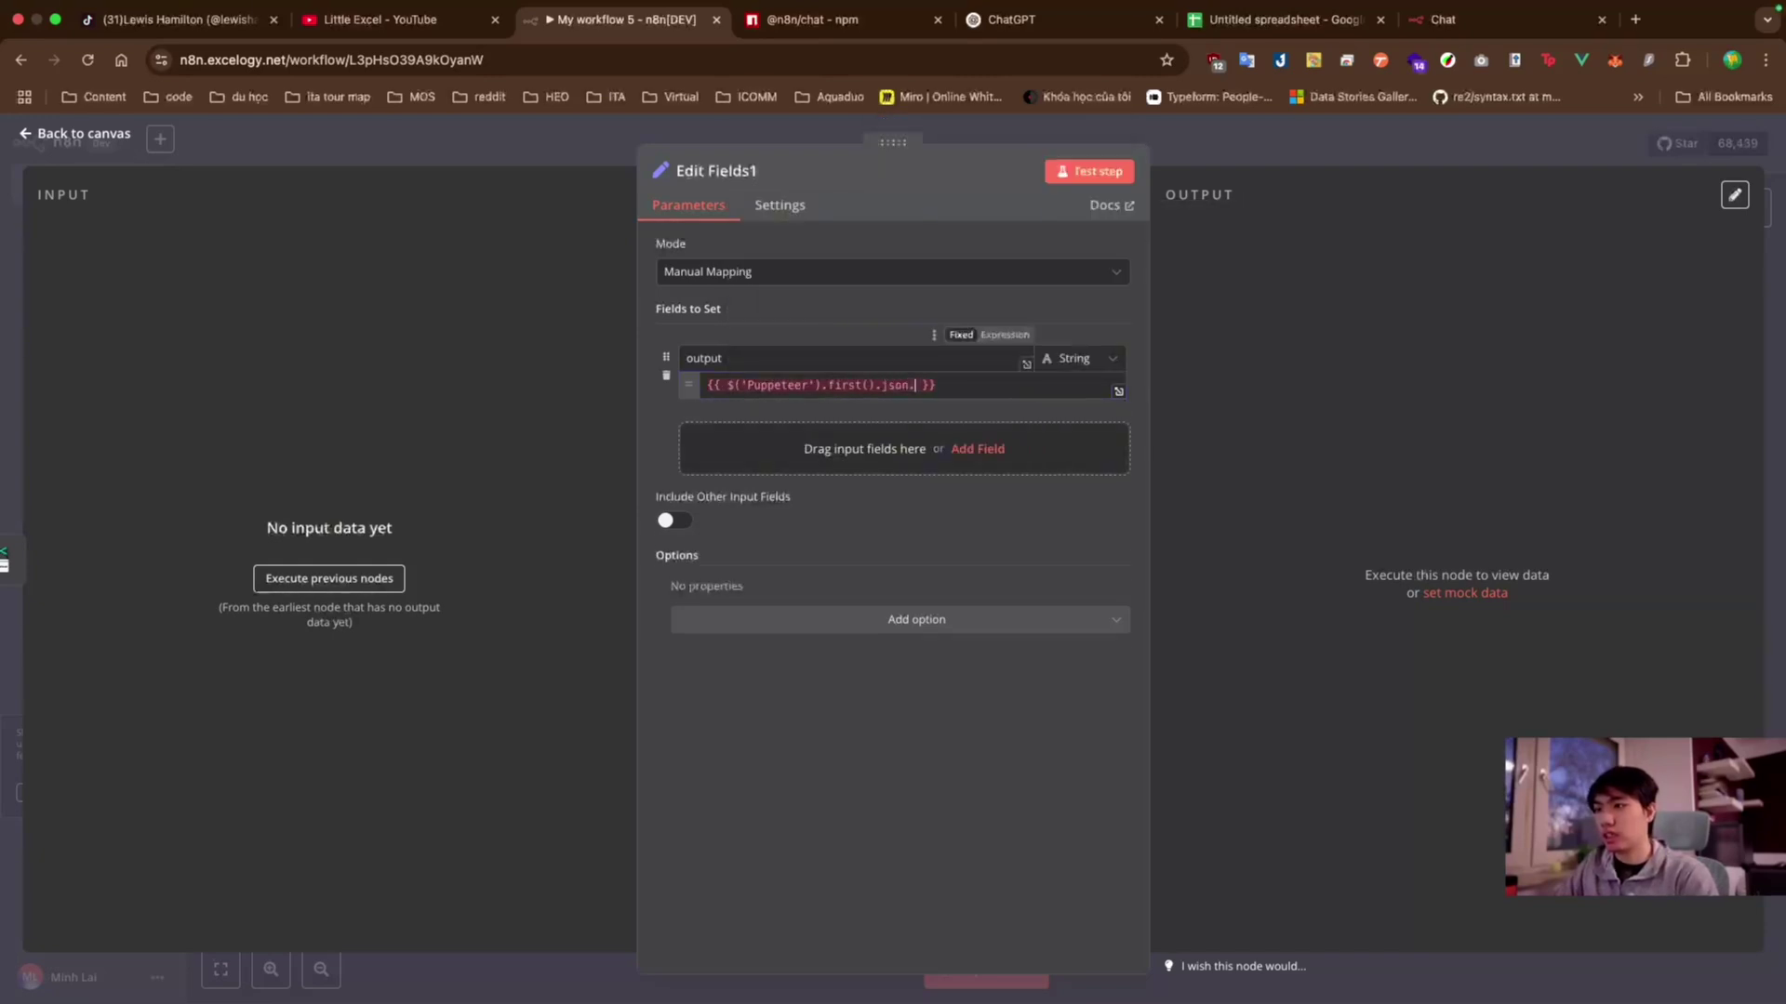
{"action": "type", "text": "data"}
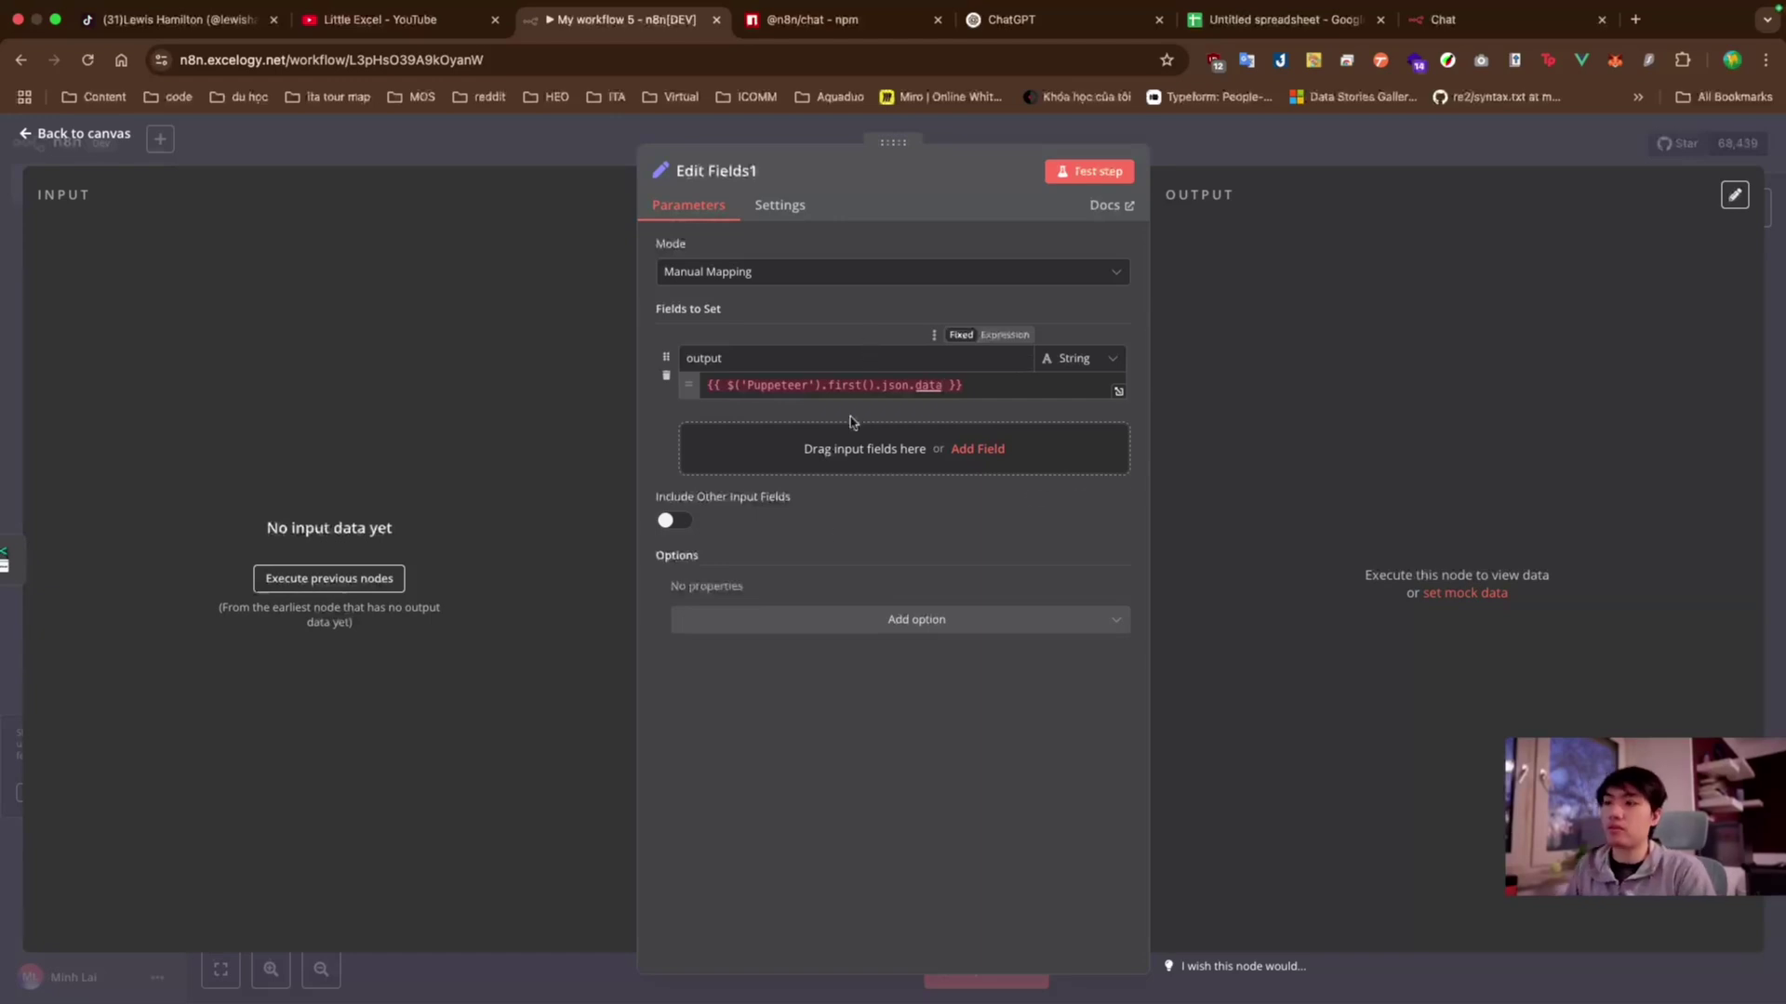
{"action": "left_click", "coordinate": [933, 494]}
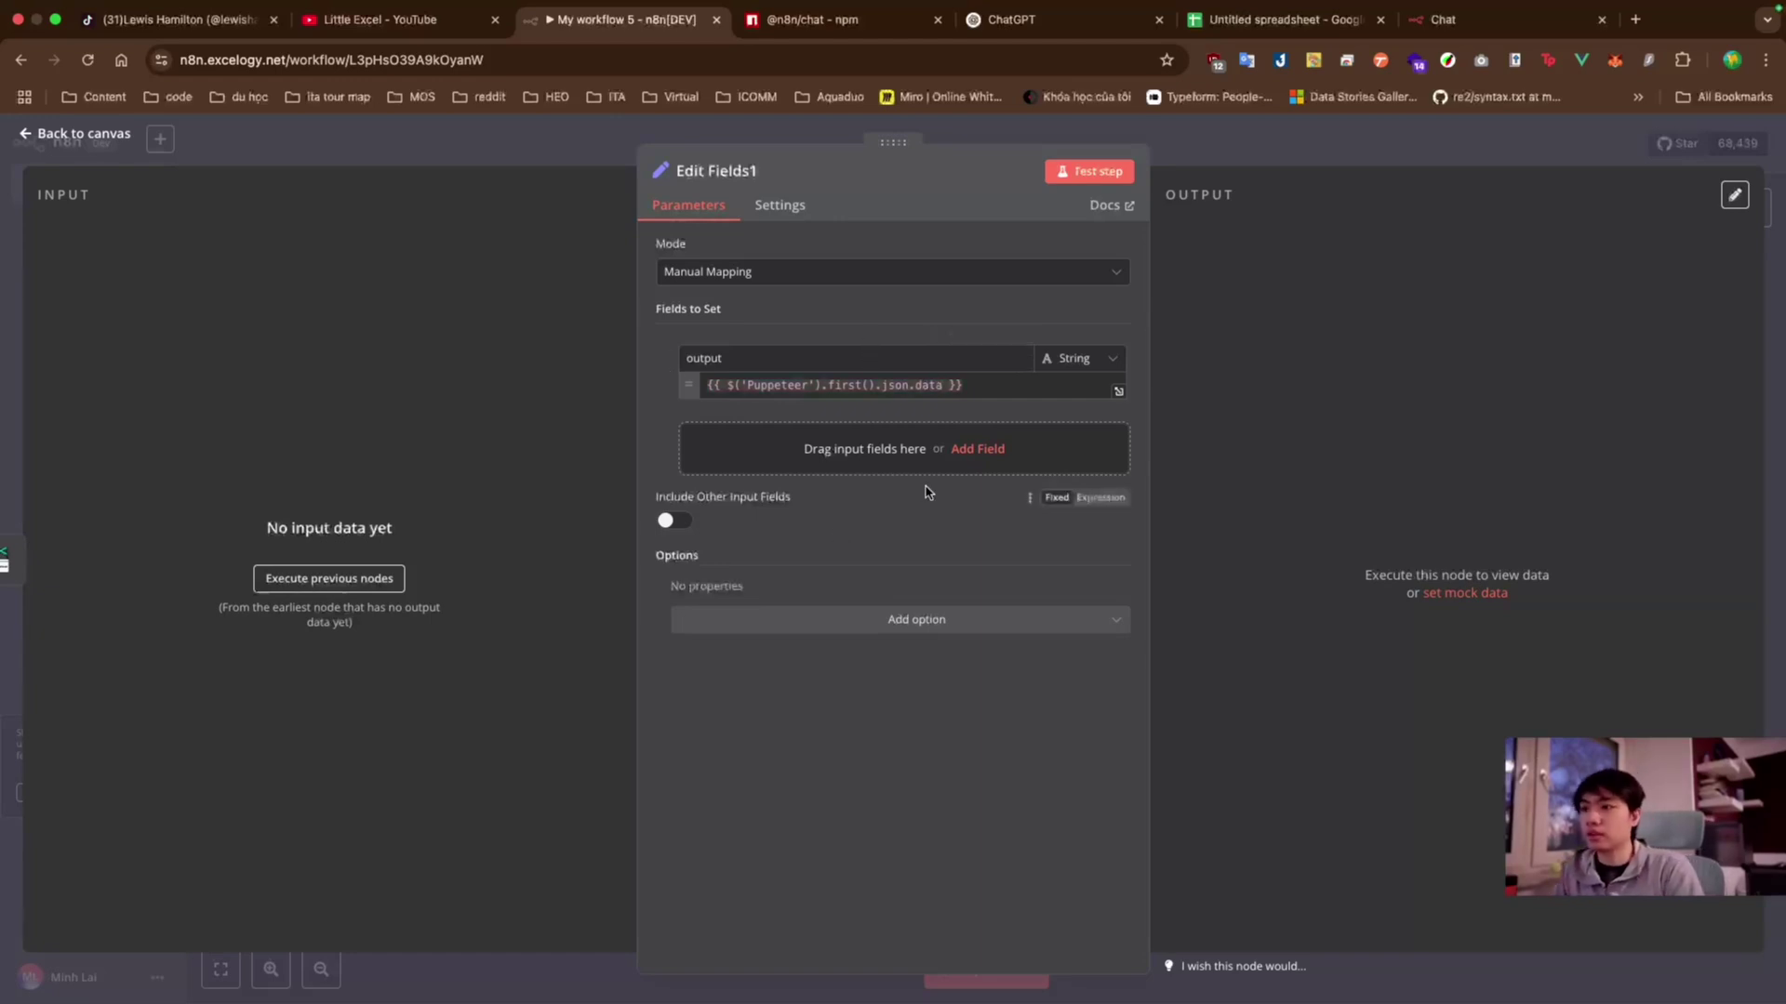
{"action": "left_click", "coordinate": [711, 385]}
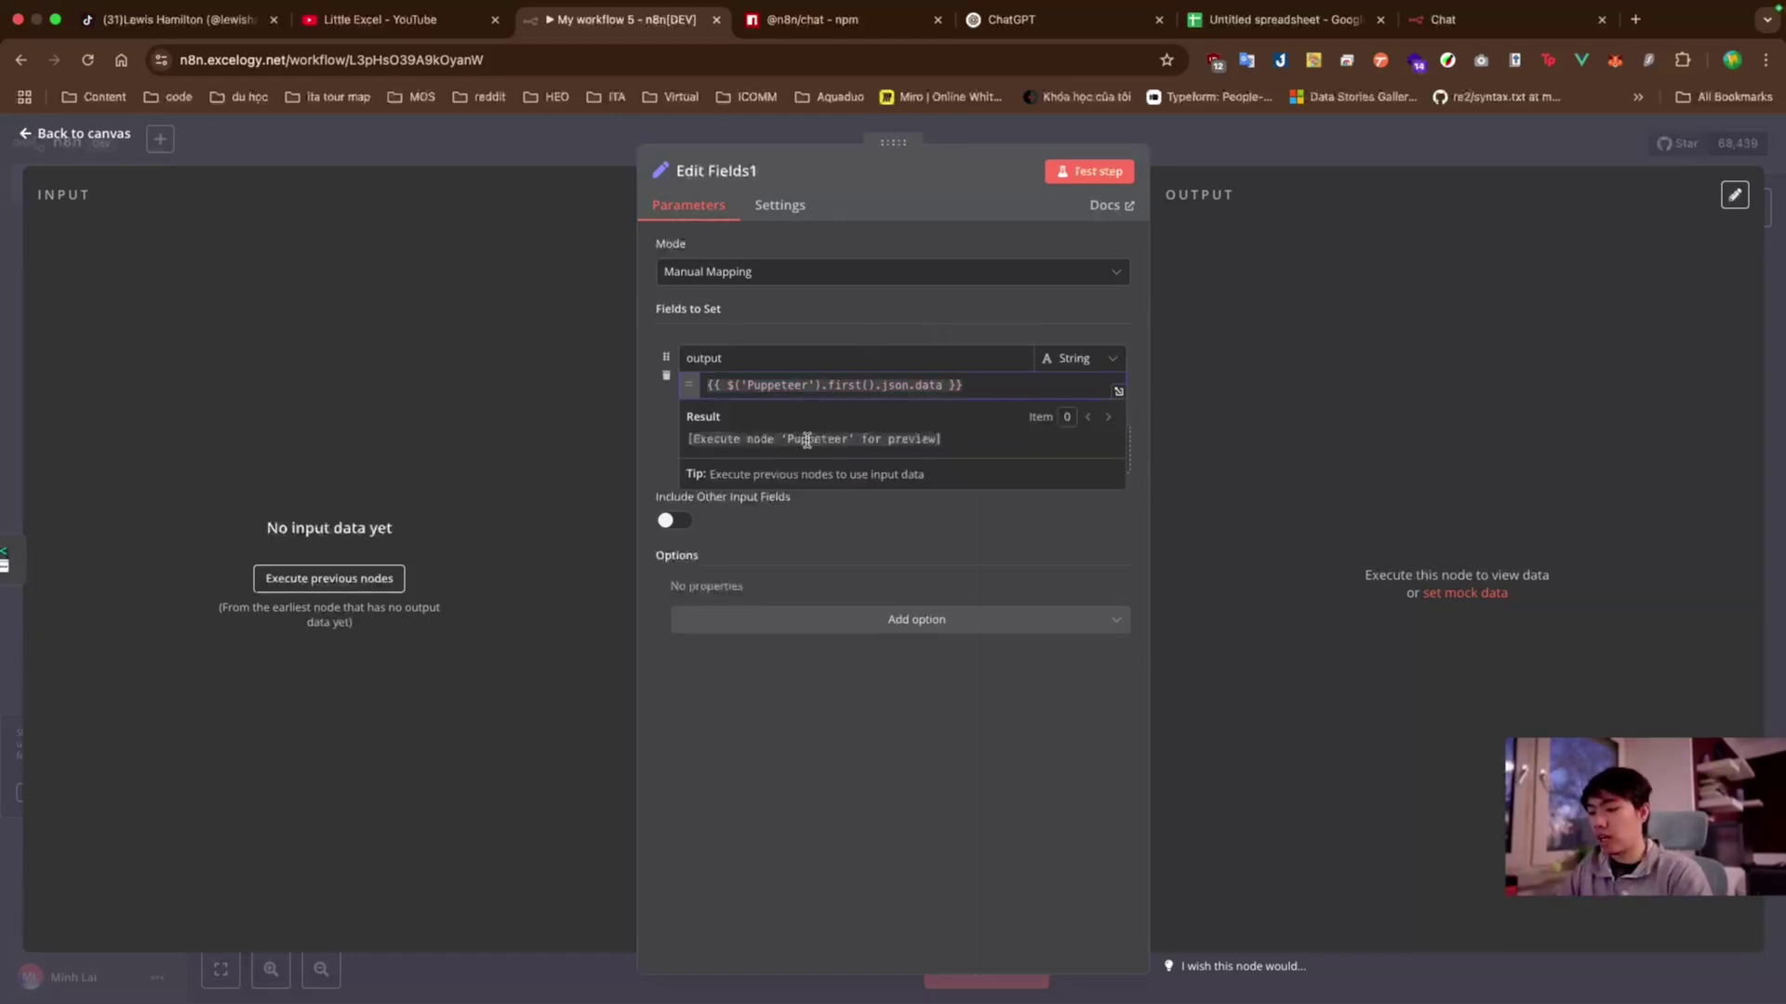
{"action": "type", "text": "Tổng số "}
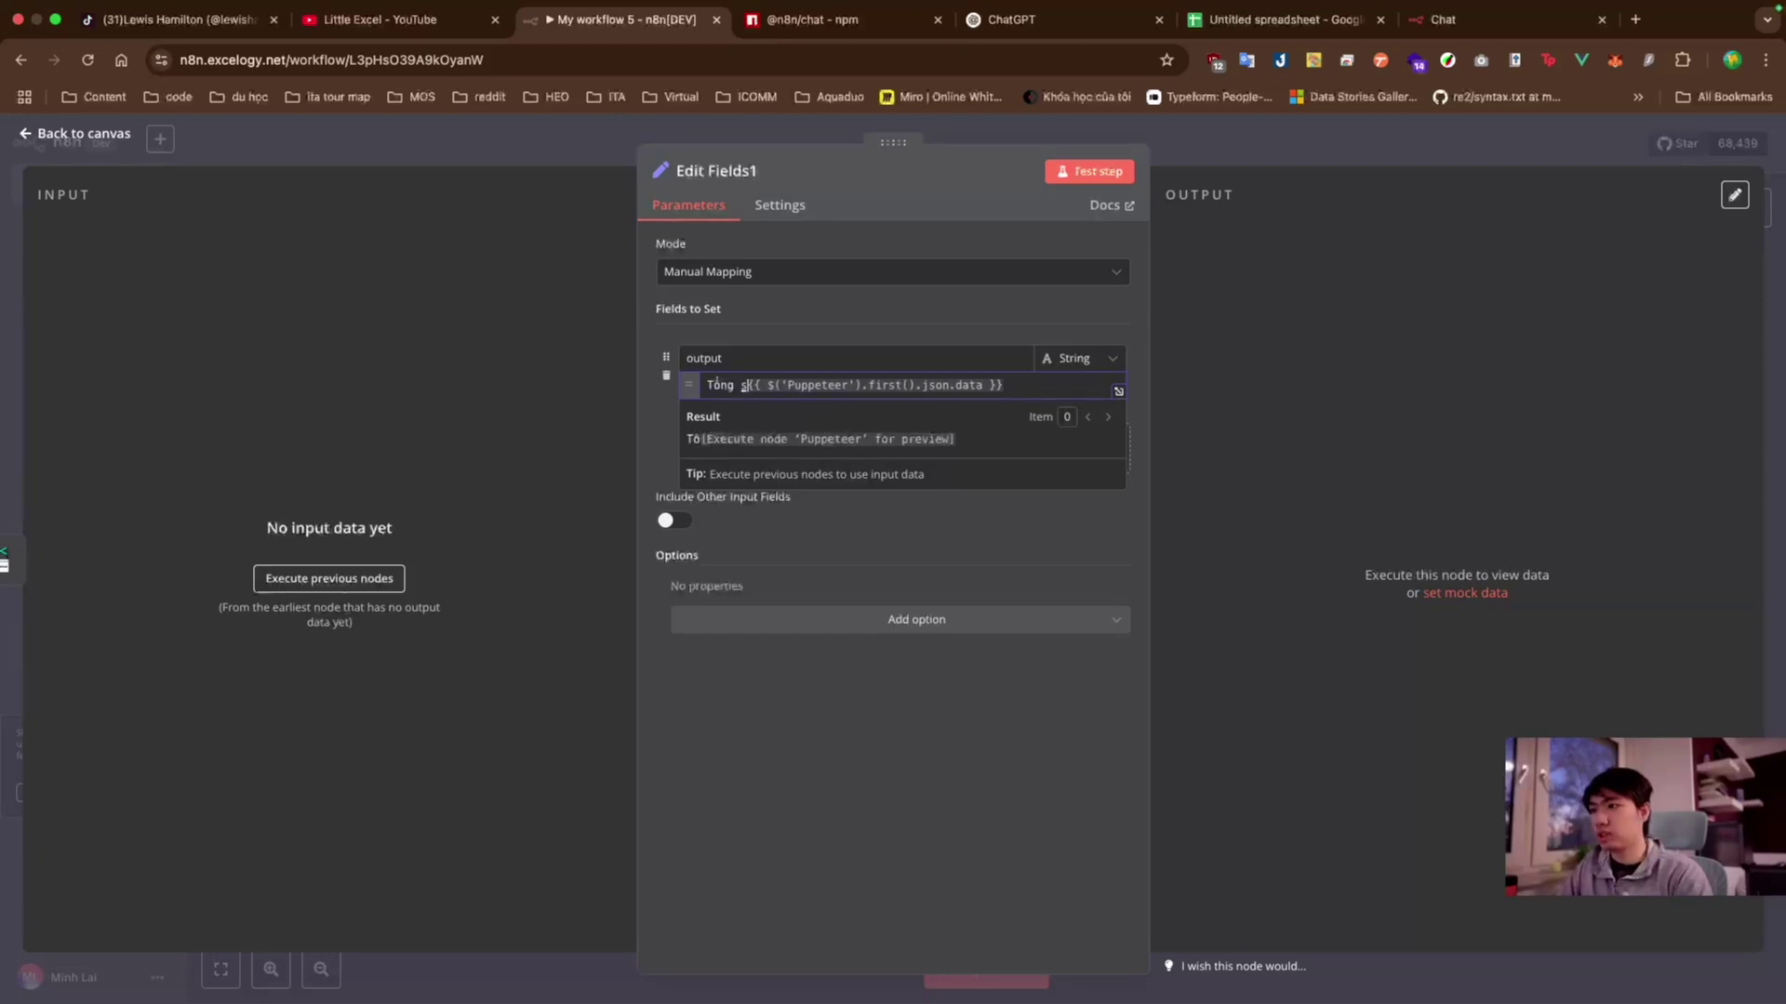
{"action": "type", "text": "lượt view "}
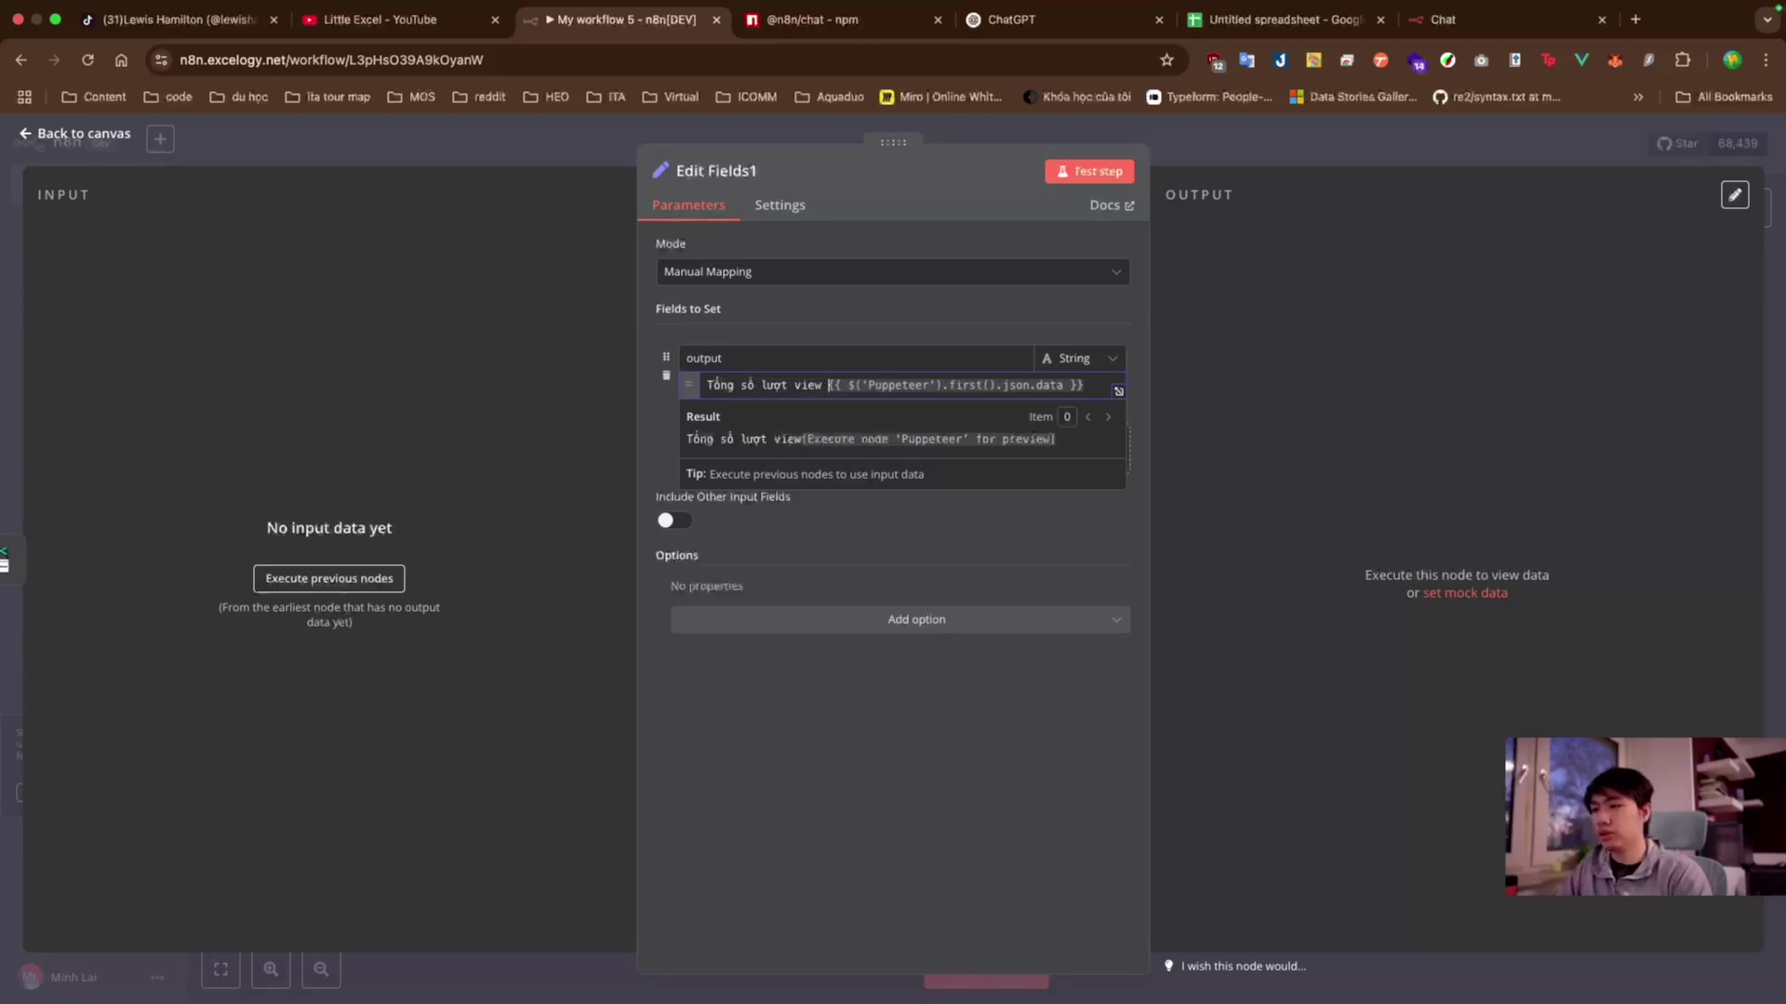
{"action": "type", "text": "là:"}
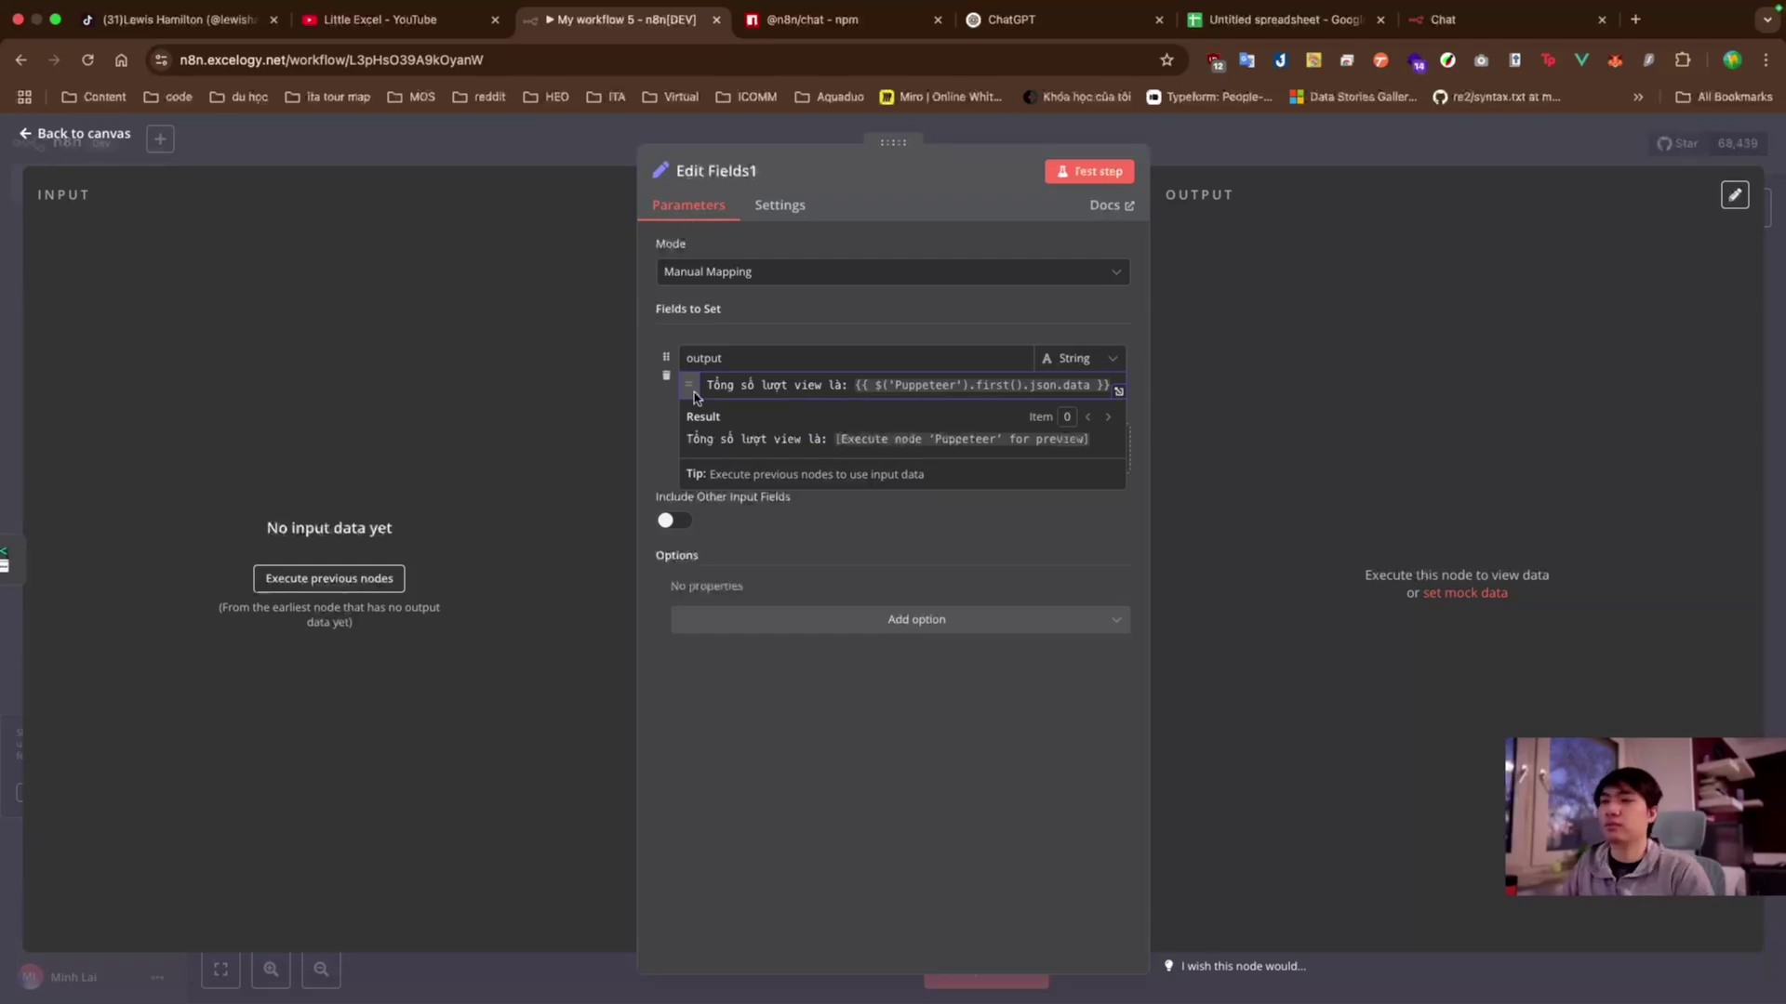
{"action": "left_click", "coordinate": [83, 134]}
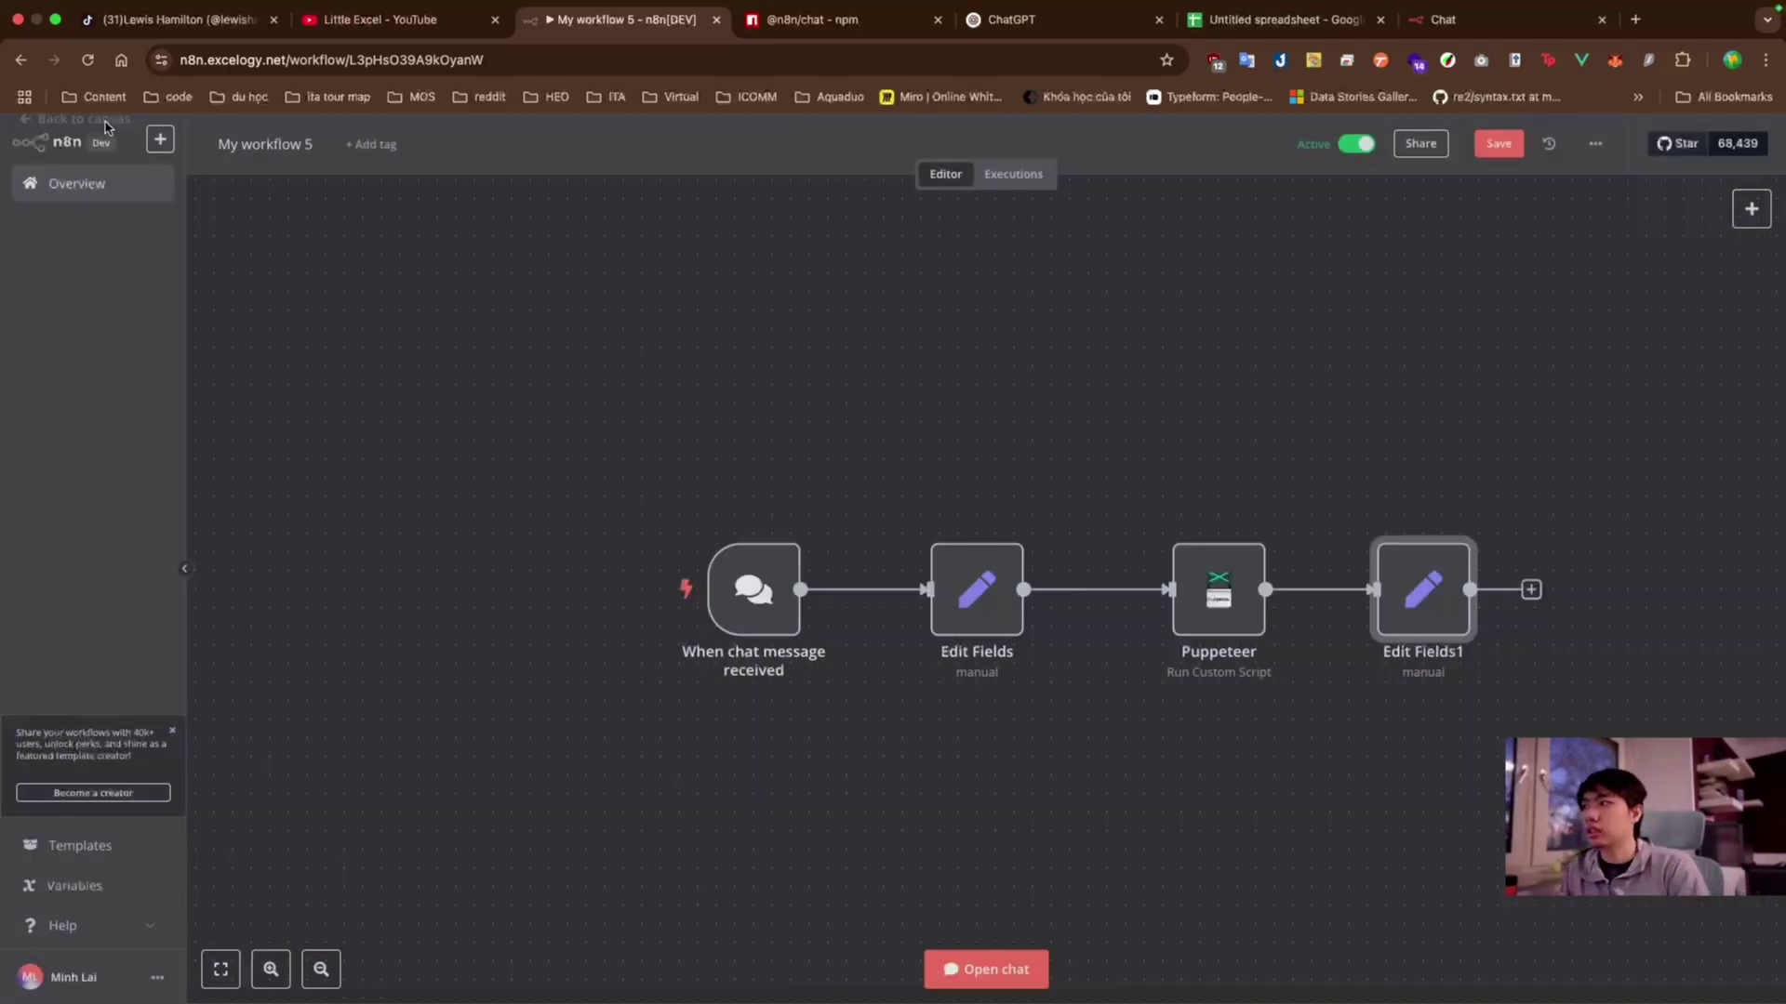
- Save the workflow, then open the juno_okyo TikTok profile and copy its address
{"action": "left_click", "coordinate": [1479, 143]}
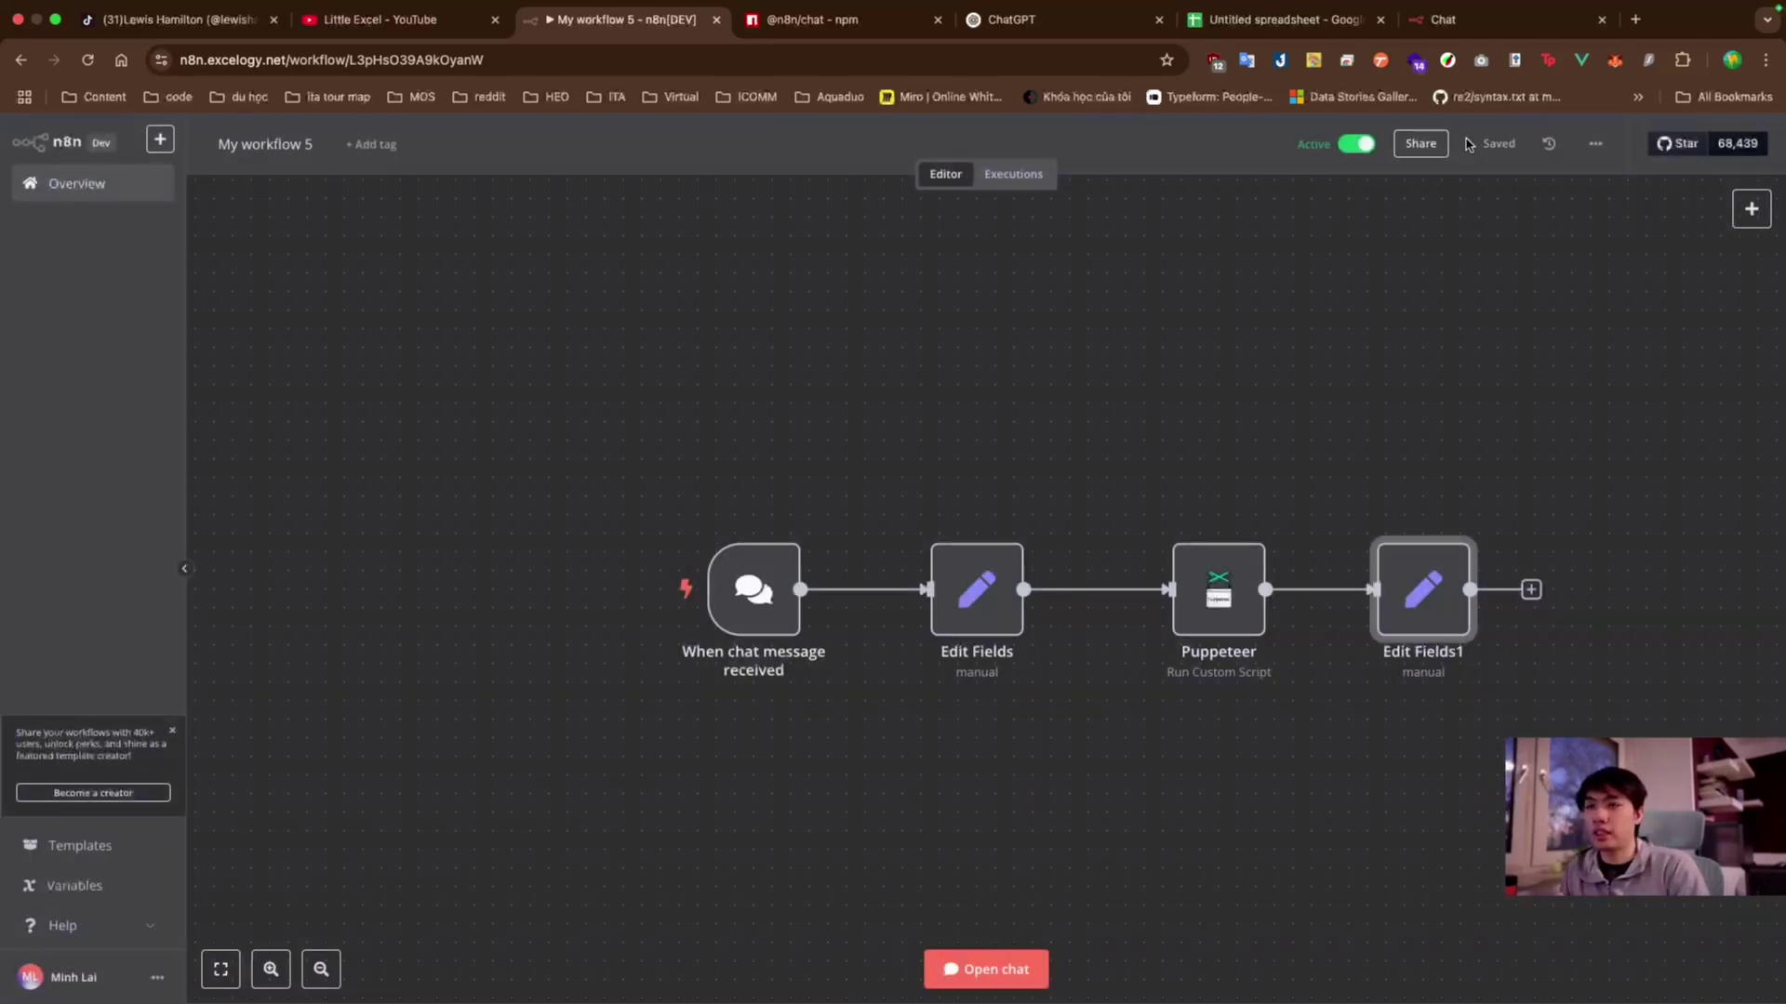
{"action": "left_click", "coordinate": [186, 20]}
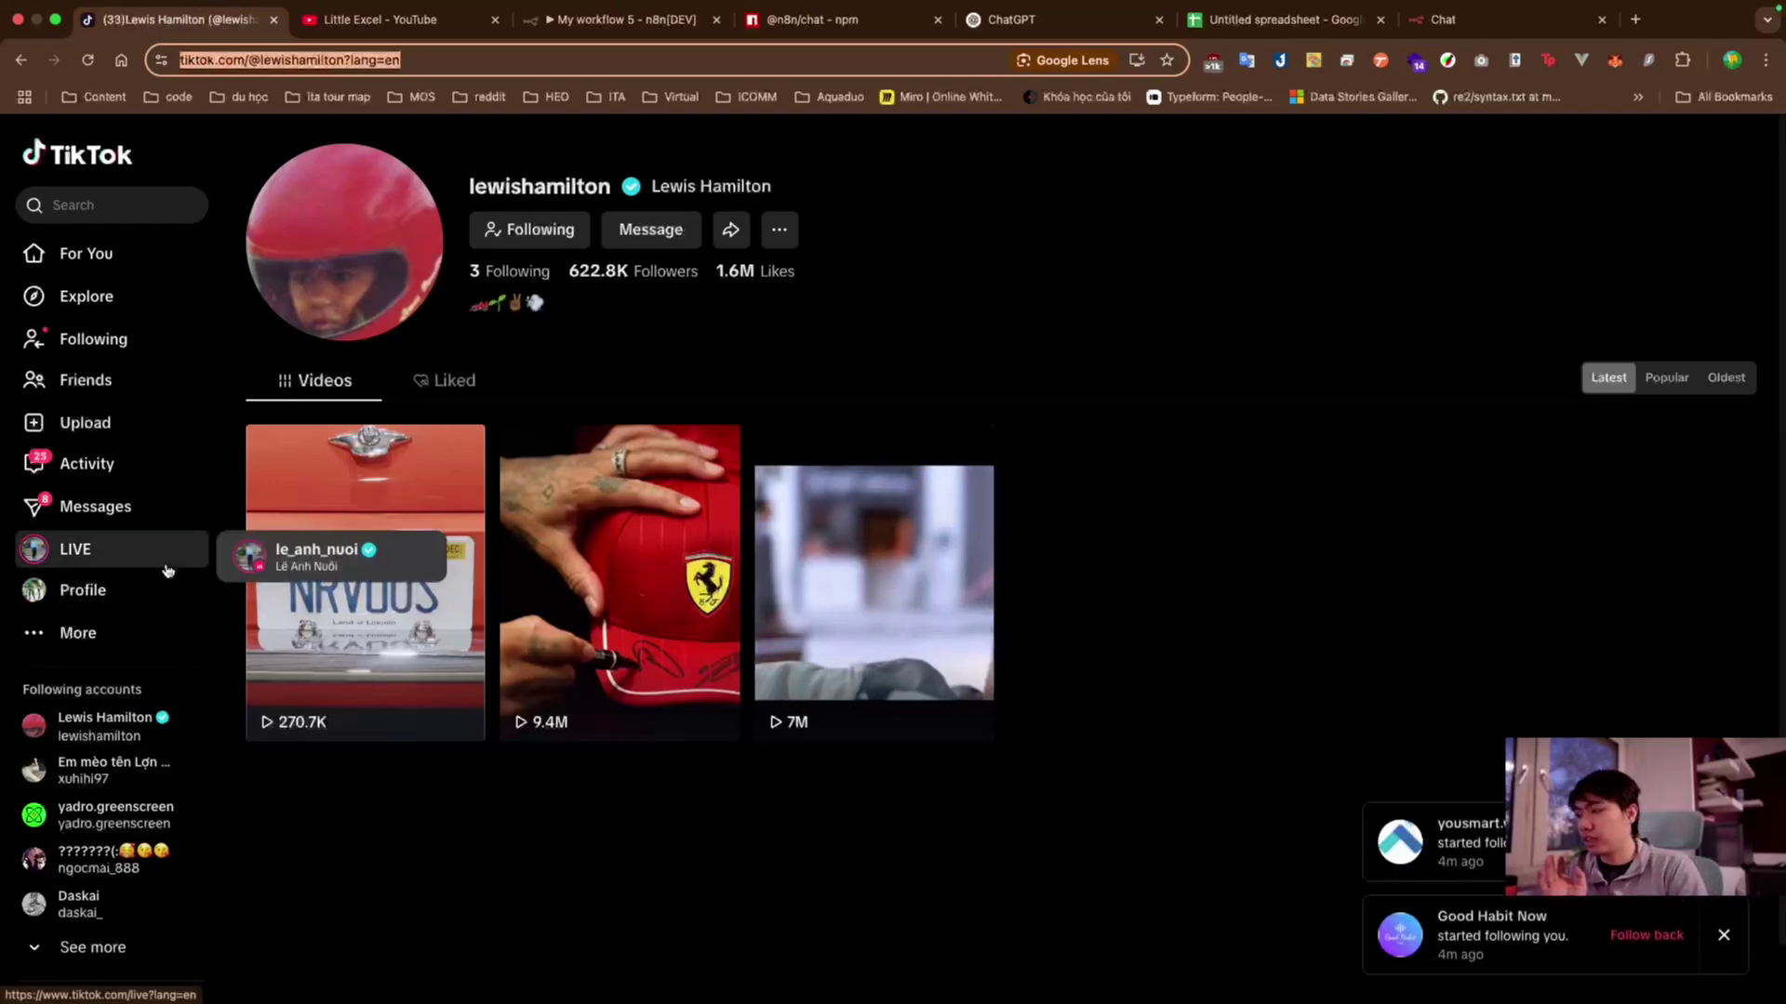
{"action": "left_click", "coordinate": [113, 206]}
{"action": "left_click", "coordinate": [227, 286]}
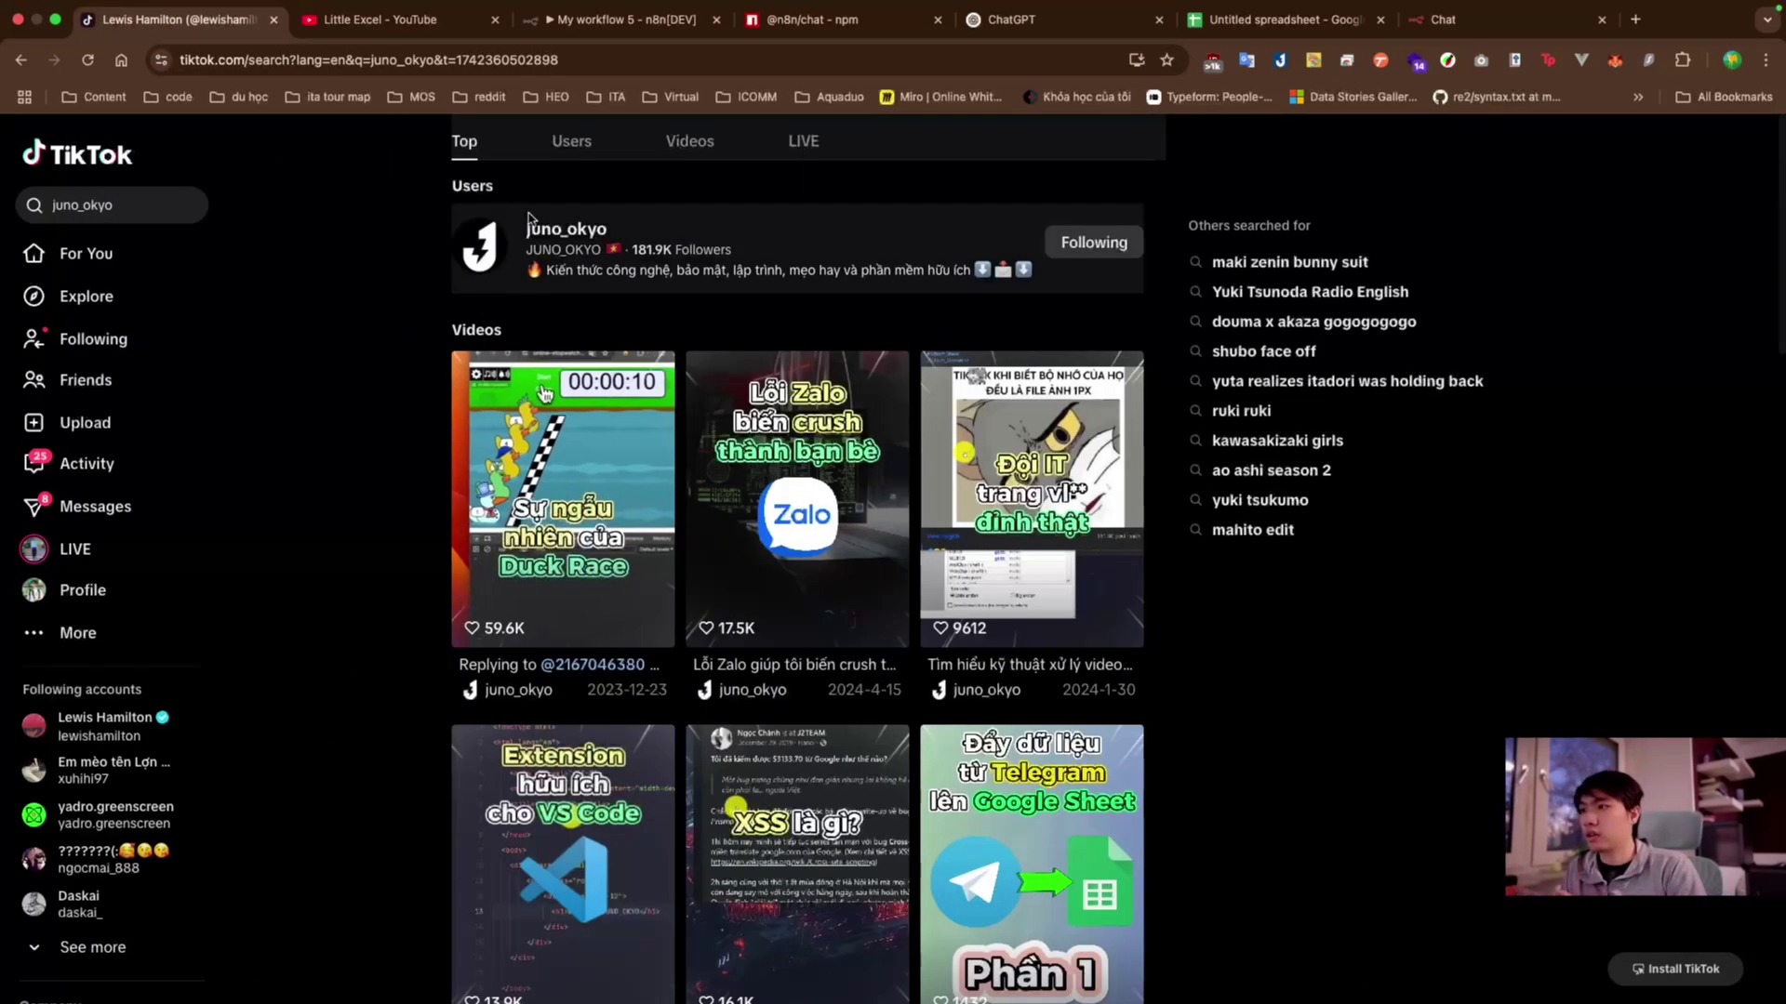
{"action": "left_click", "coordinate": [581, 233]}
{"action": "left_click", "coordinate": [614, 59]}
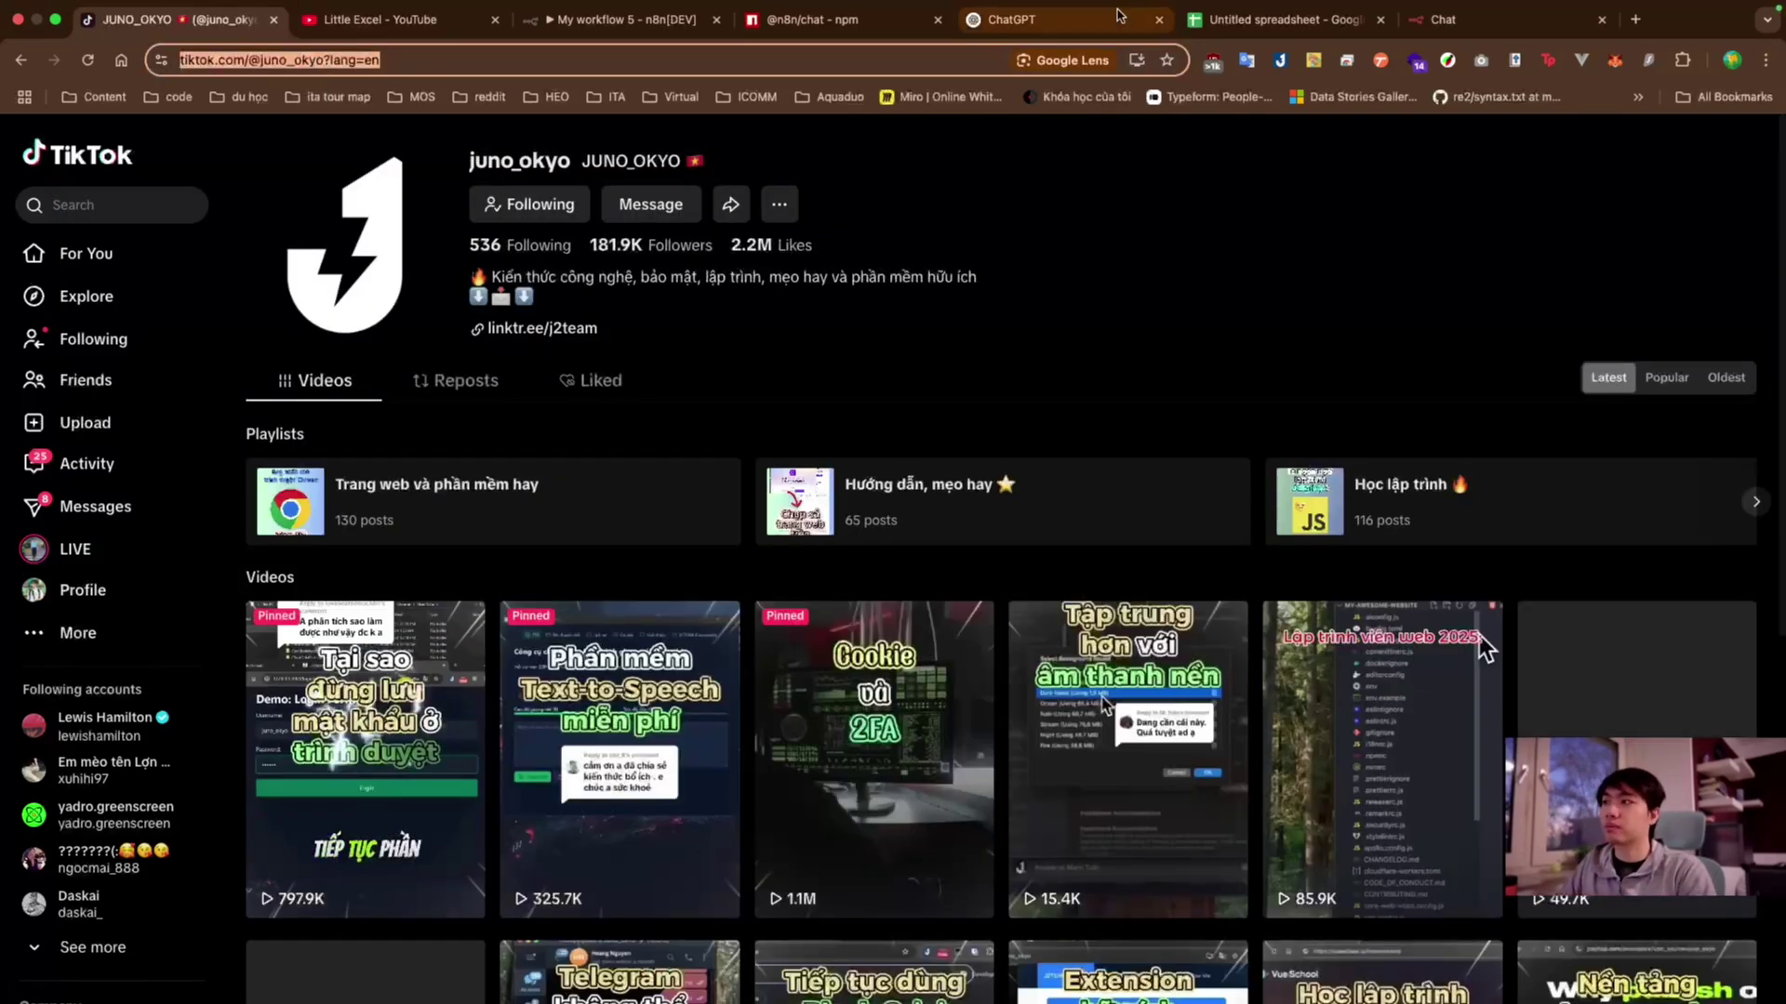
- Return to n8n and bring up the hosted chat page
{"action": "left_click", "coordinate": [614, 21]}
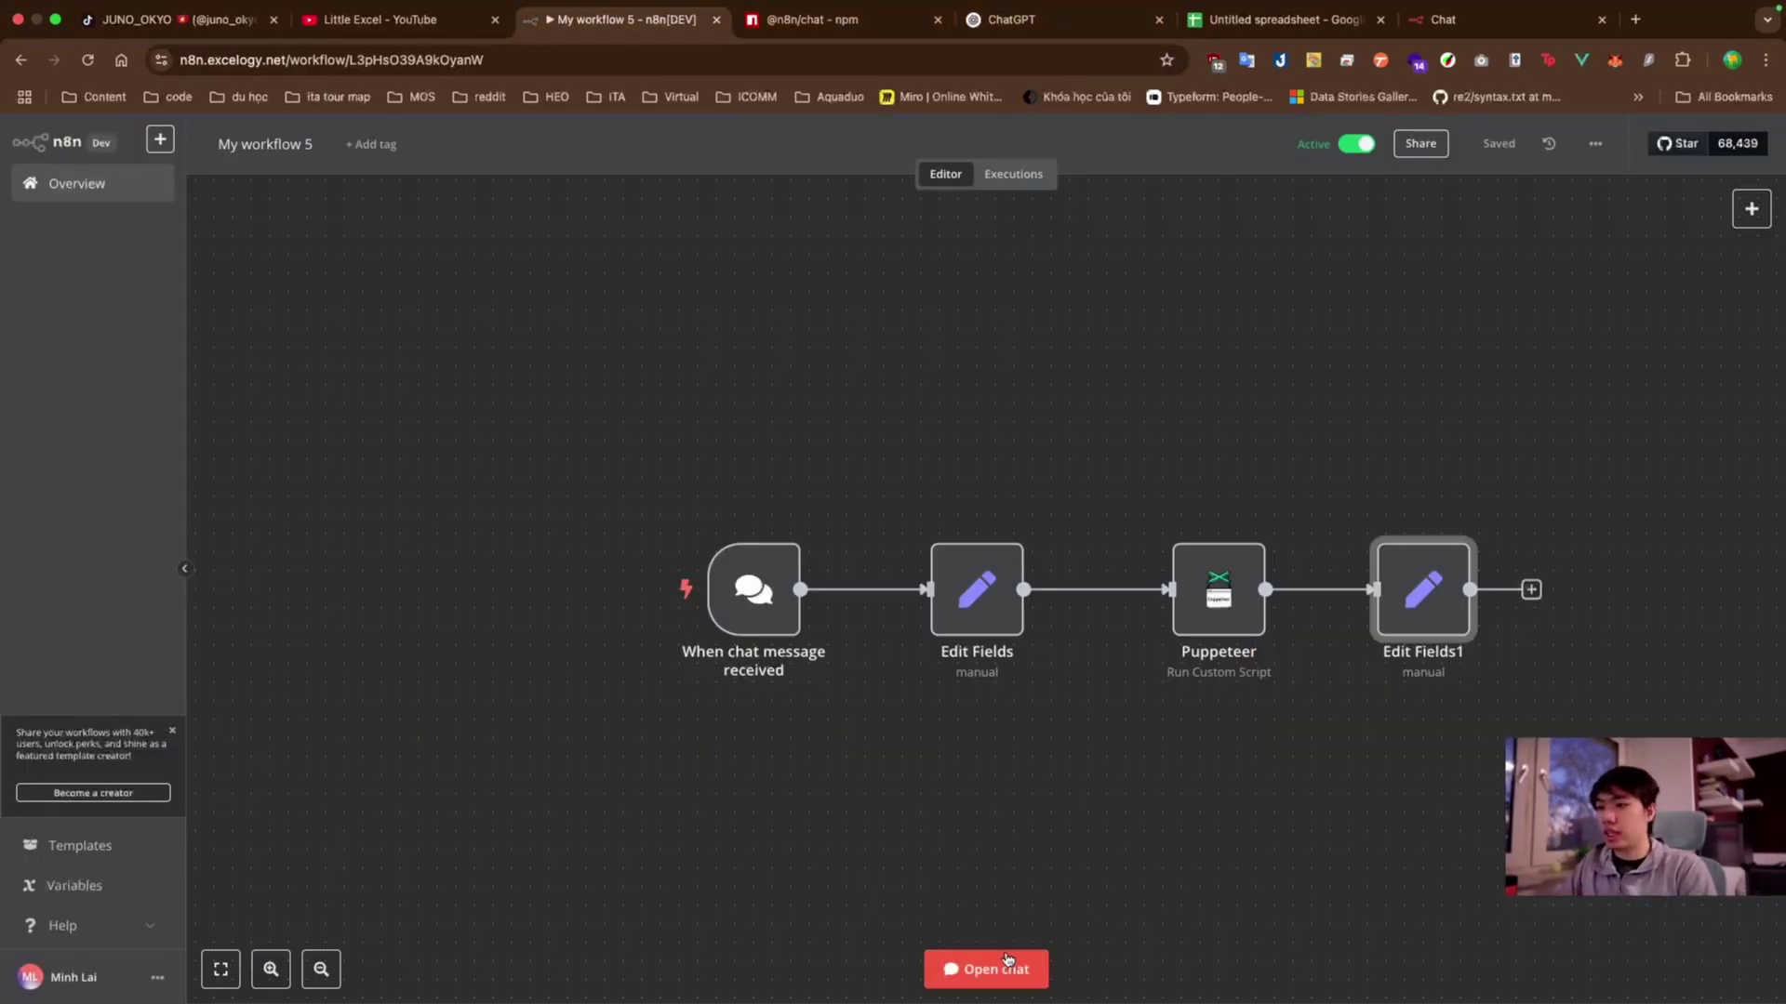
{"action": "left_click", "coordinate": [981, 968]}
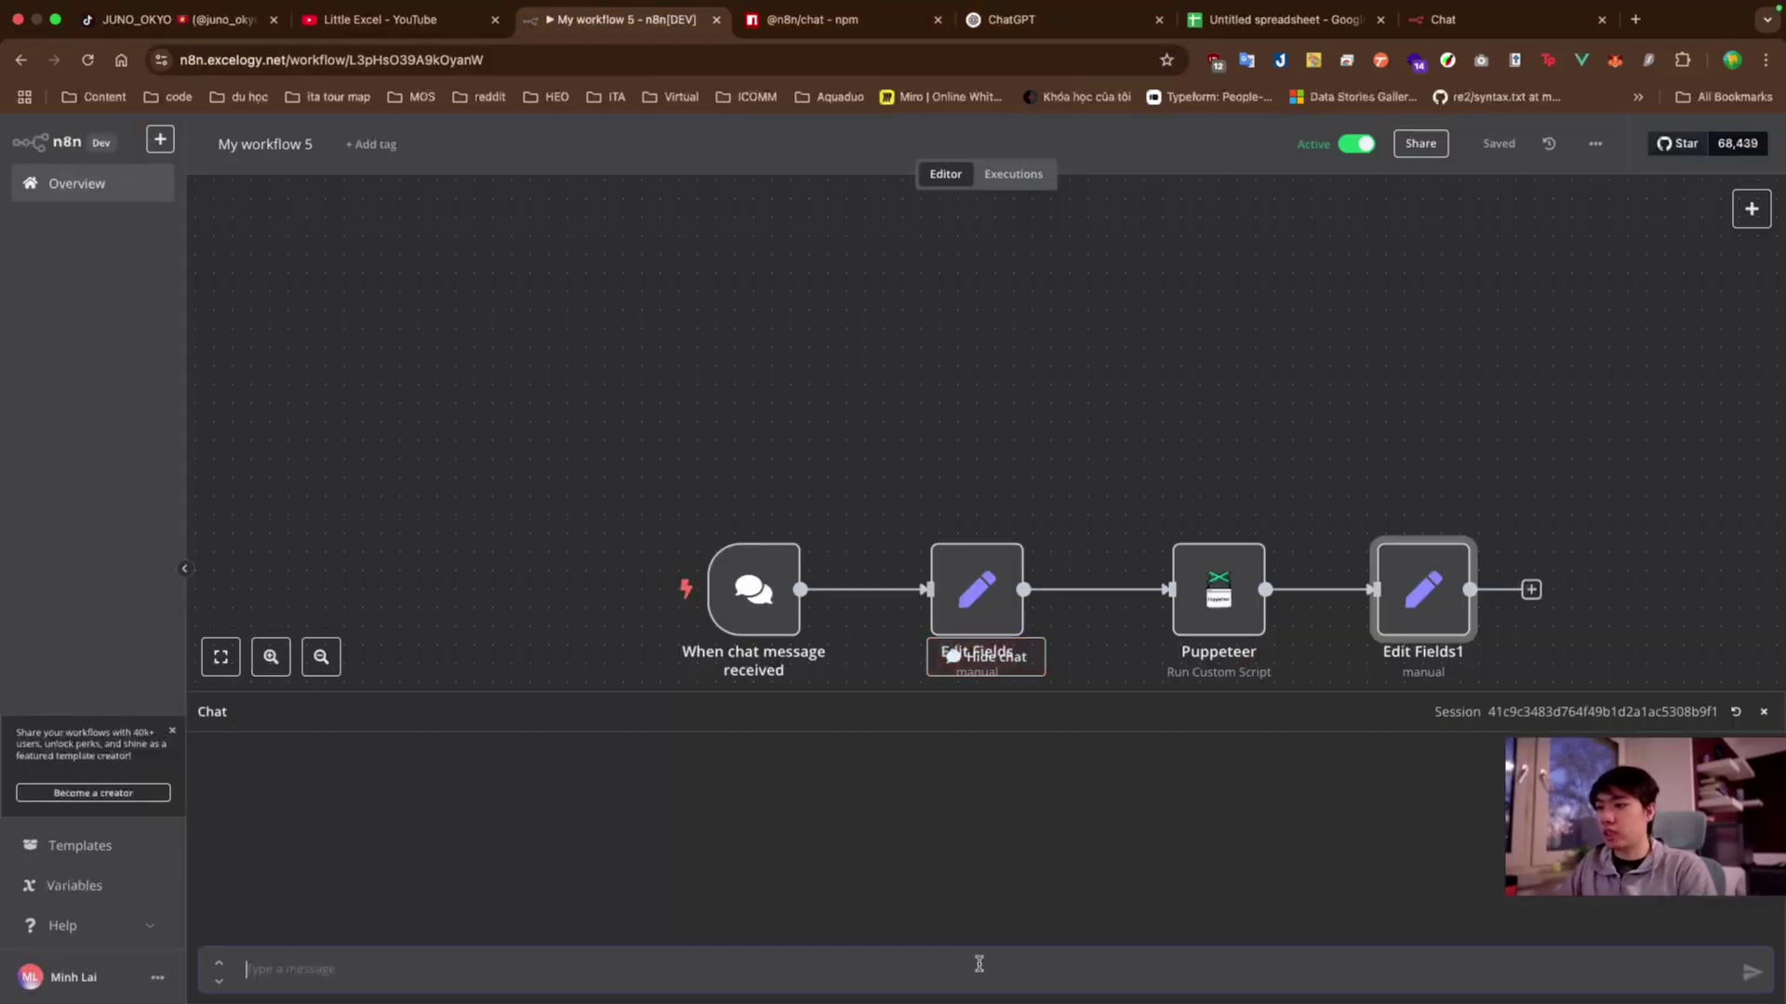
{"action": "left_click", "coordinate": [1442, 42]}
- Send the juno_okyo profile link and get 'Tổng số lượt view là: 42547400' back
{"action": "left_click", "coordinate": [331, 977]}
{"action": "type", "text": "https://www.tiktok.com/@juno_okyo?lang=en"}
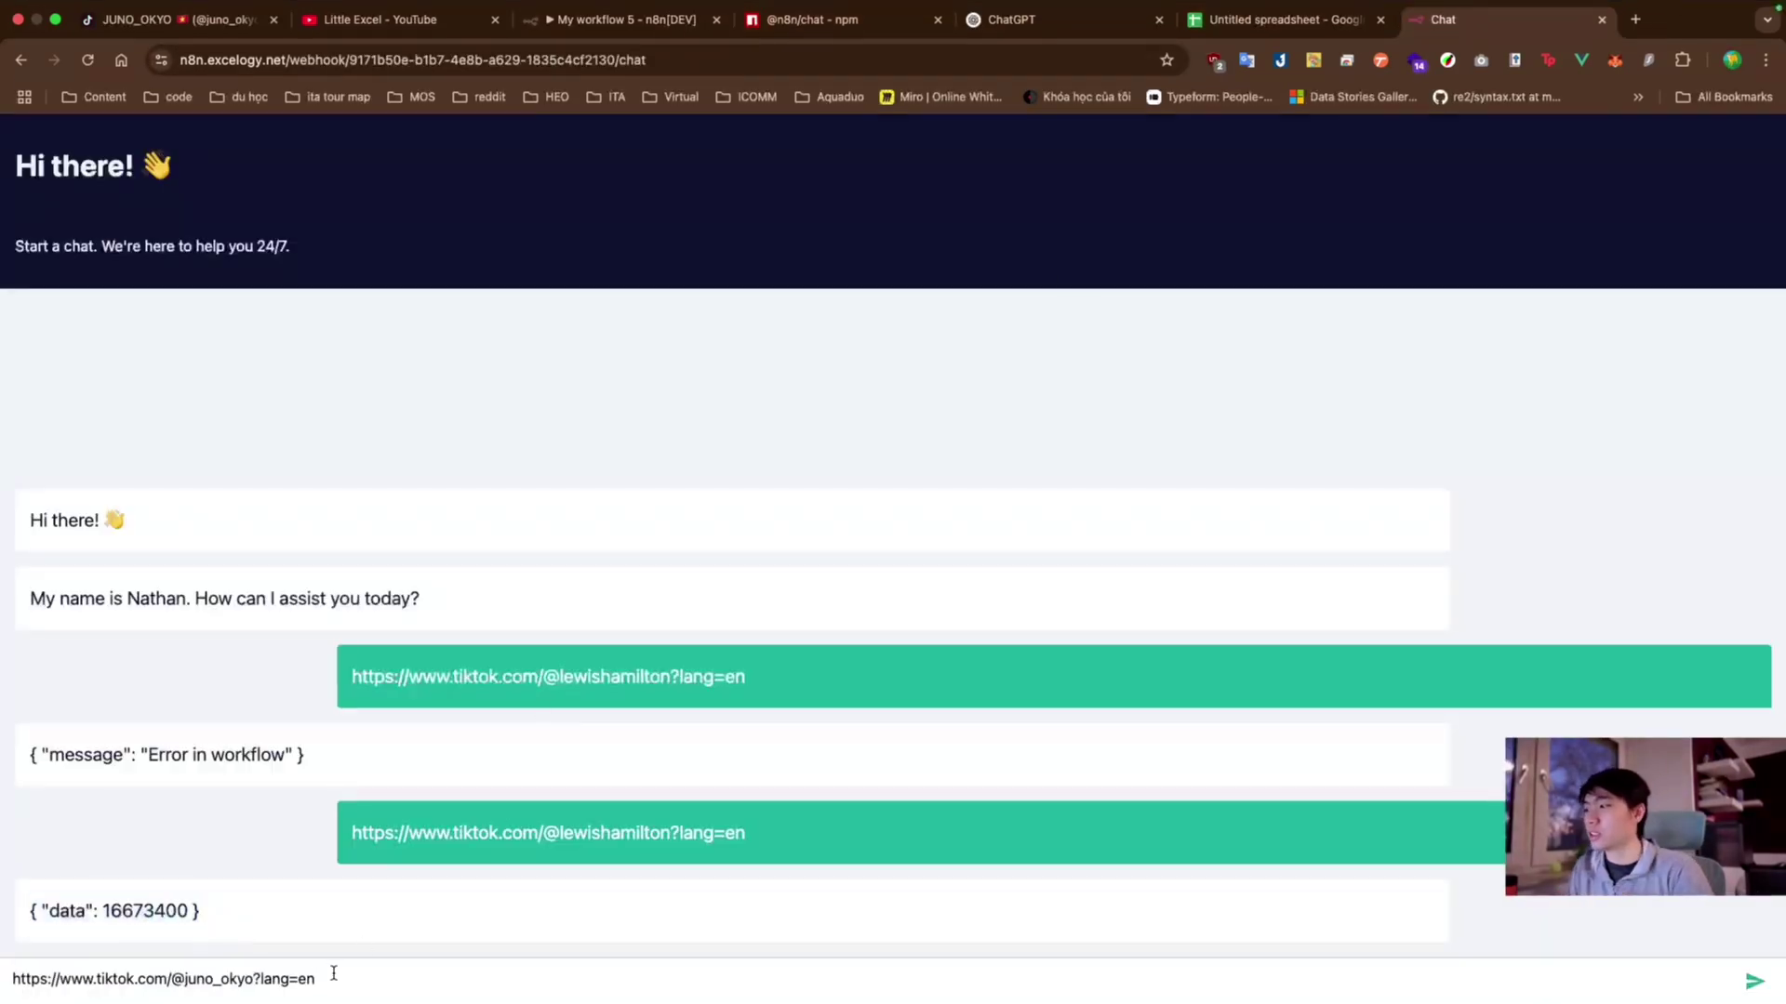
{"action": "key", "text": "Return"}
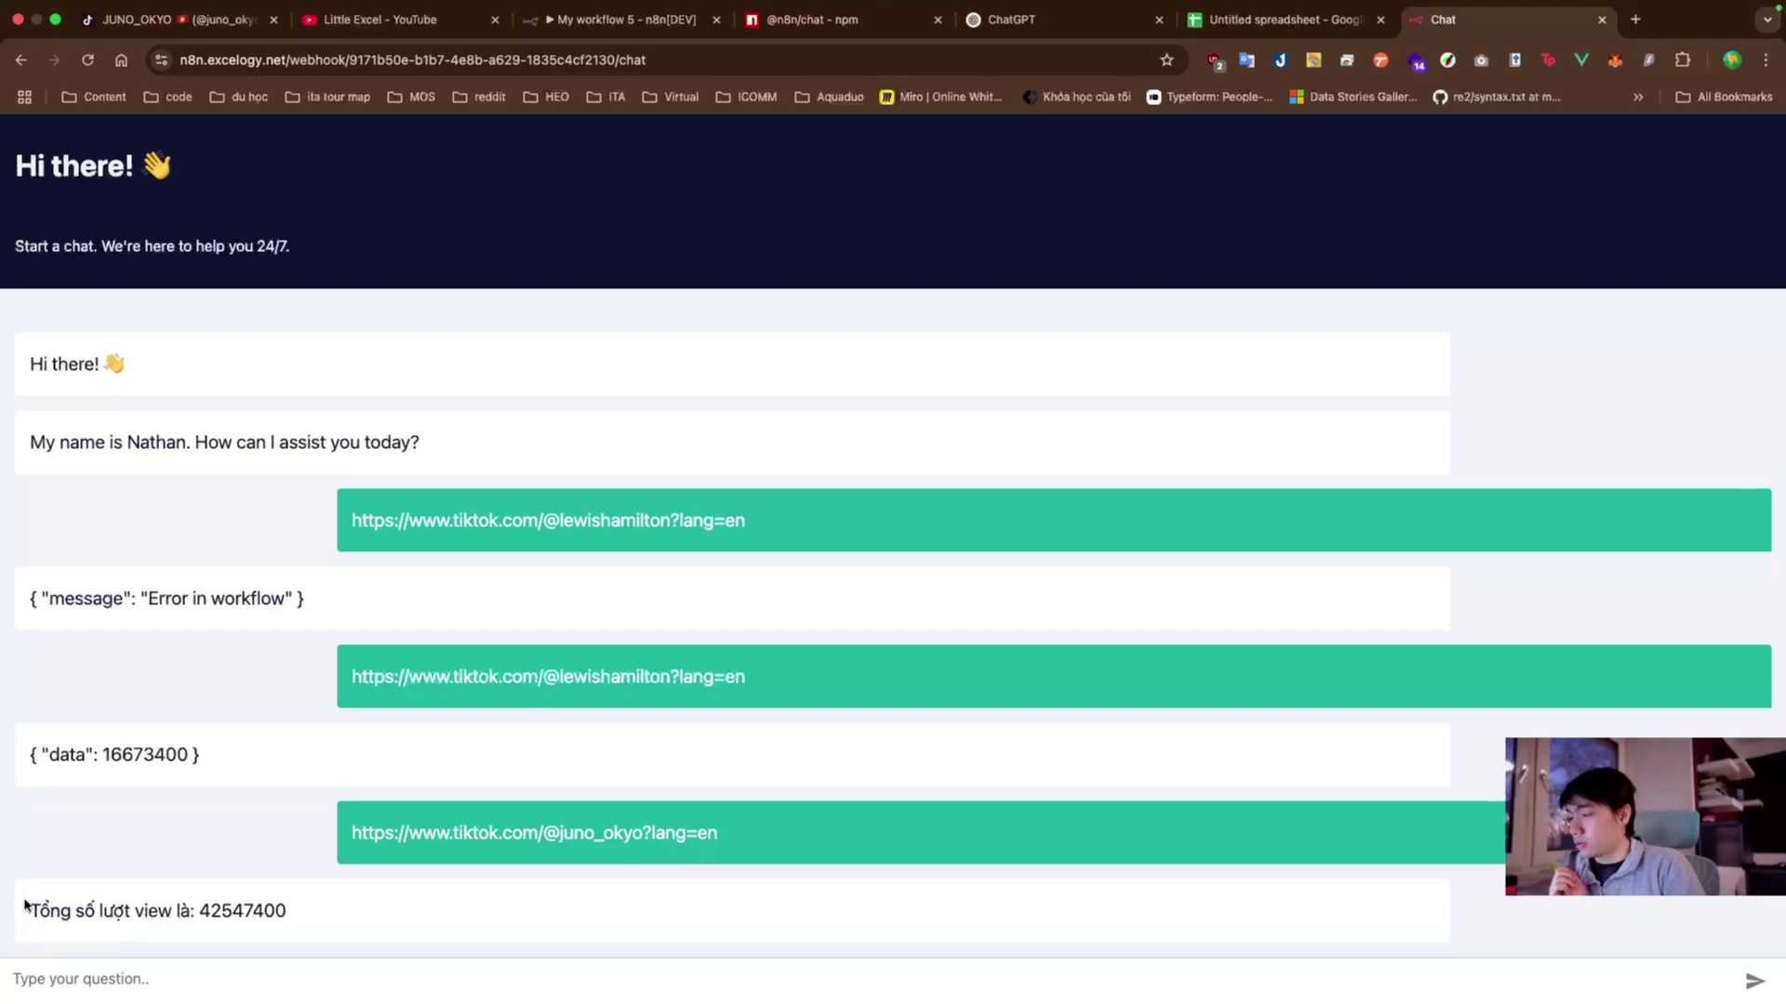
{"action": "left_click_drag", "start_coordinate": [26, 908], "coordinate": [182, 911]}
{"action": "left_click", "coordinate": [172, 873]}
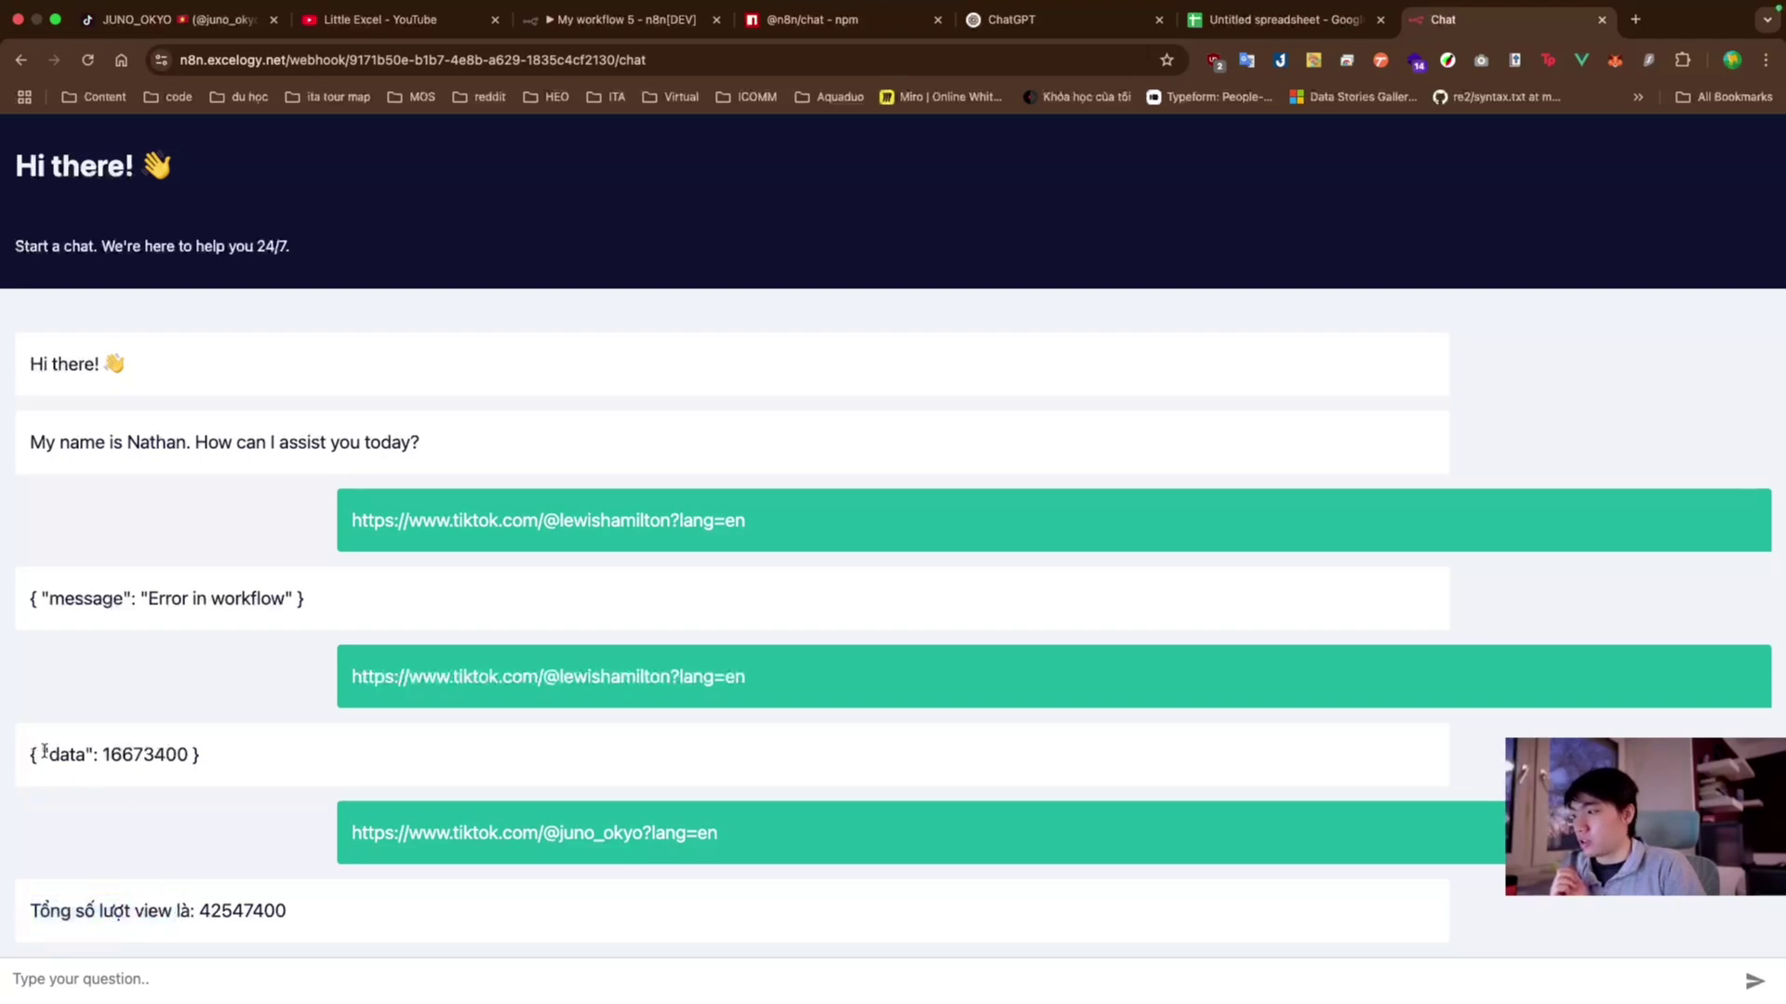
{"action": "left_click_drag", "start_coordinate": [26, 758], "coordinate": [221, 770]}
{"action": "left_click", "coordinate": [148, 930]}
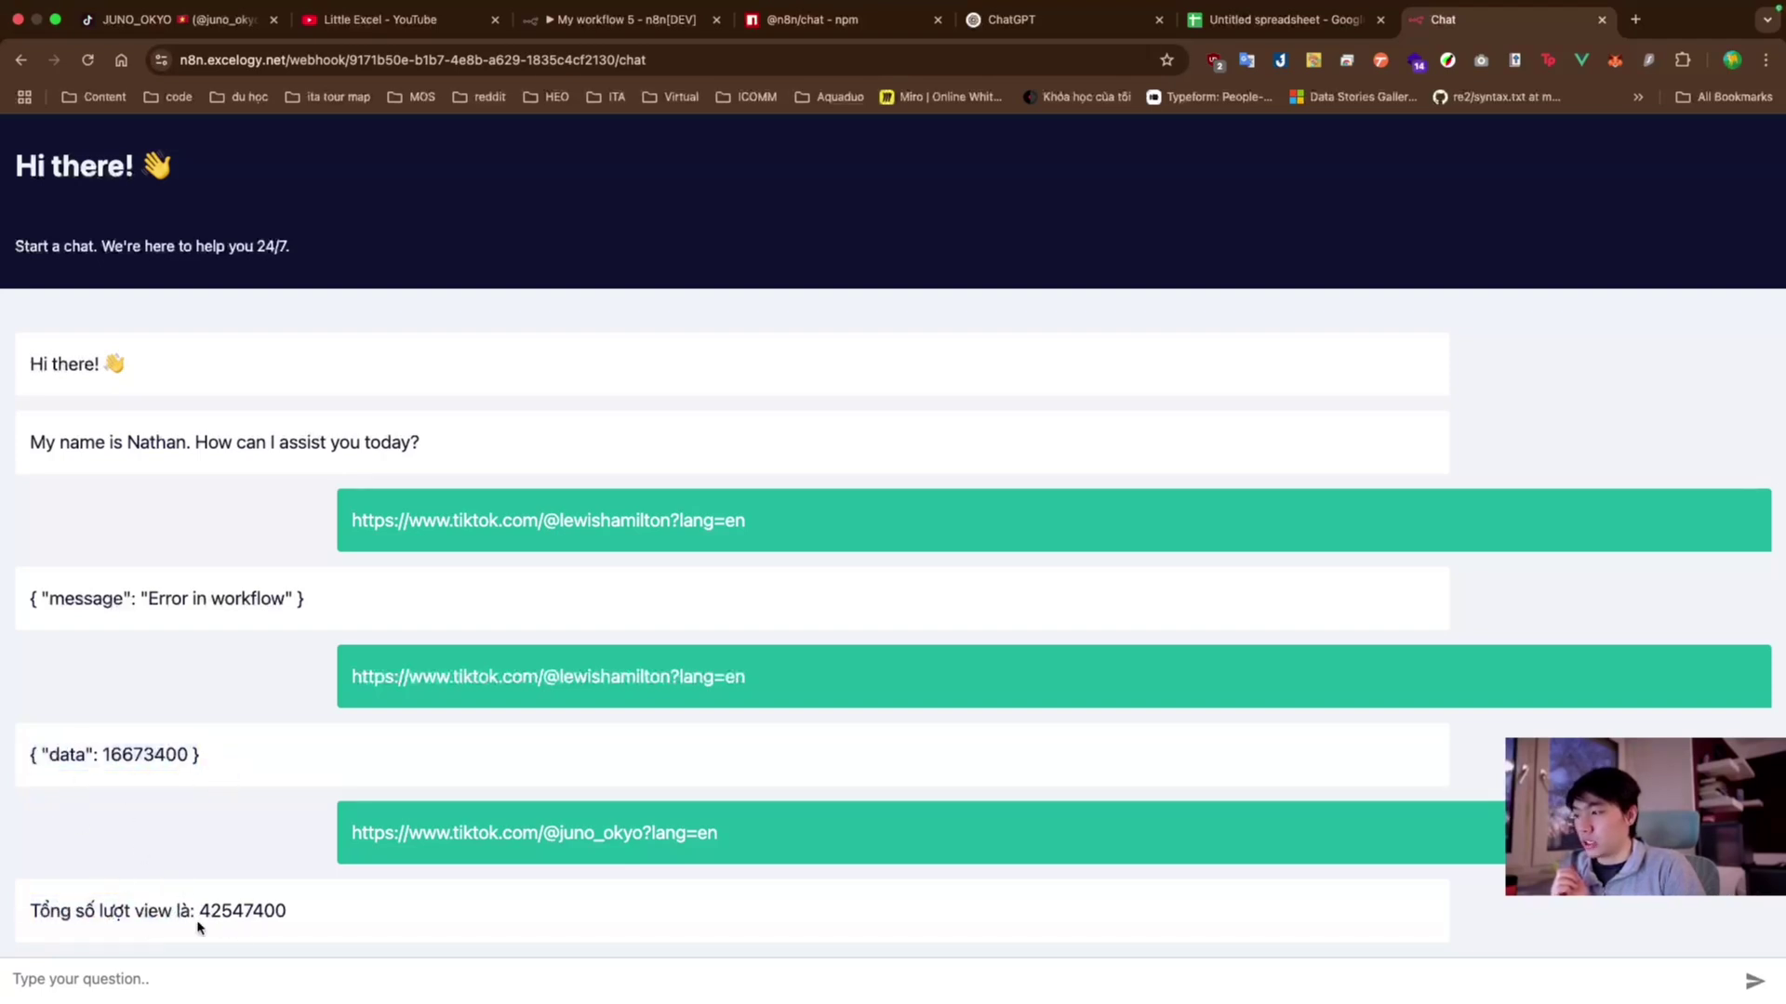
{"action": "left_click_drag", "start_coordinate": [198, 903], "coordinate": [458, 925]}
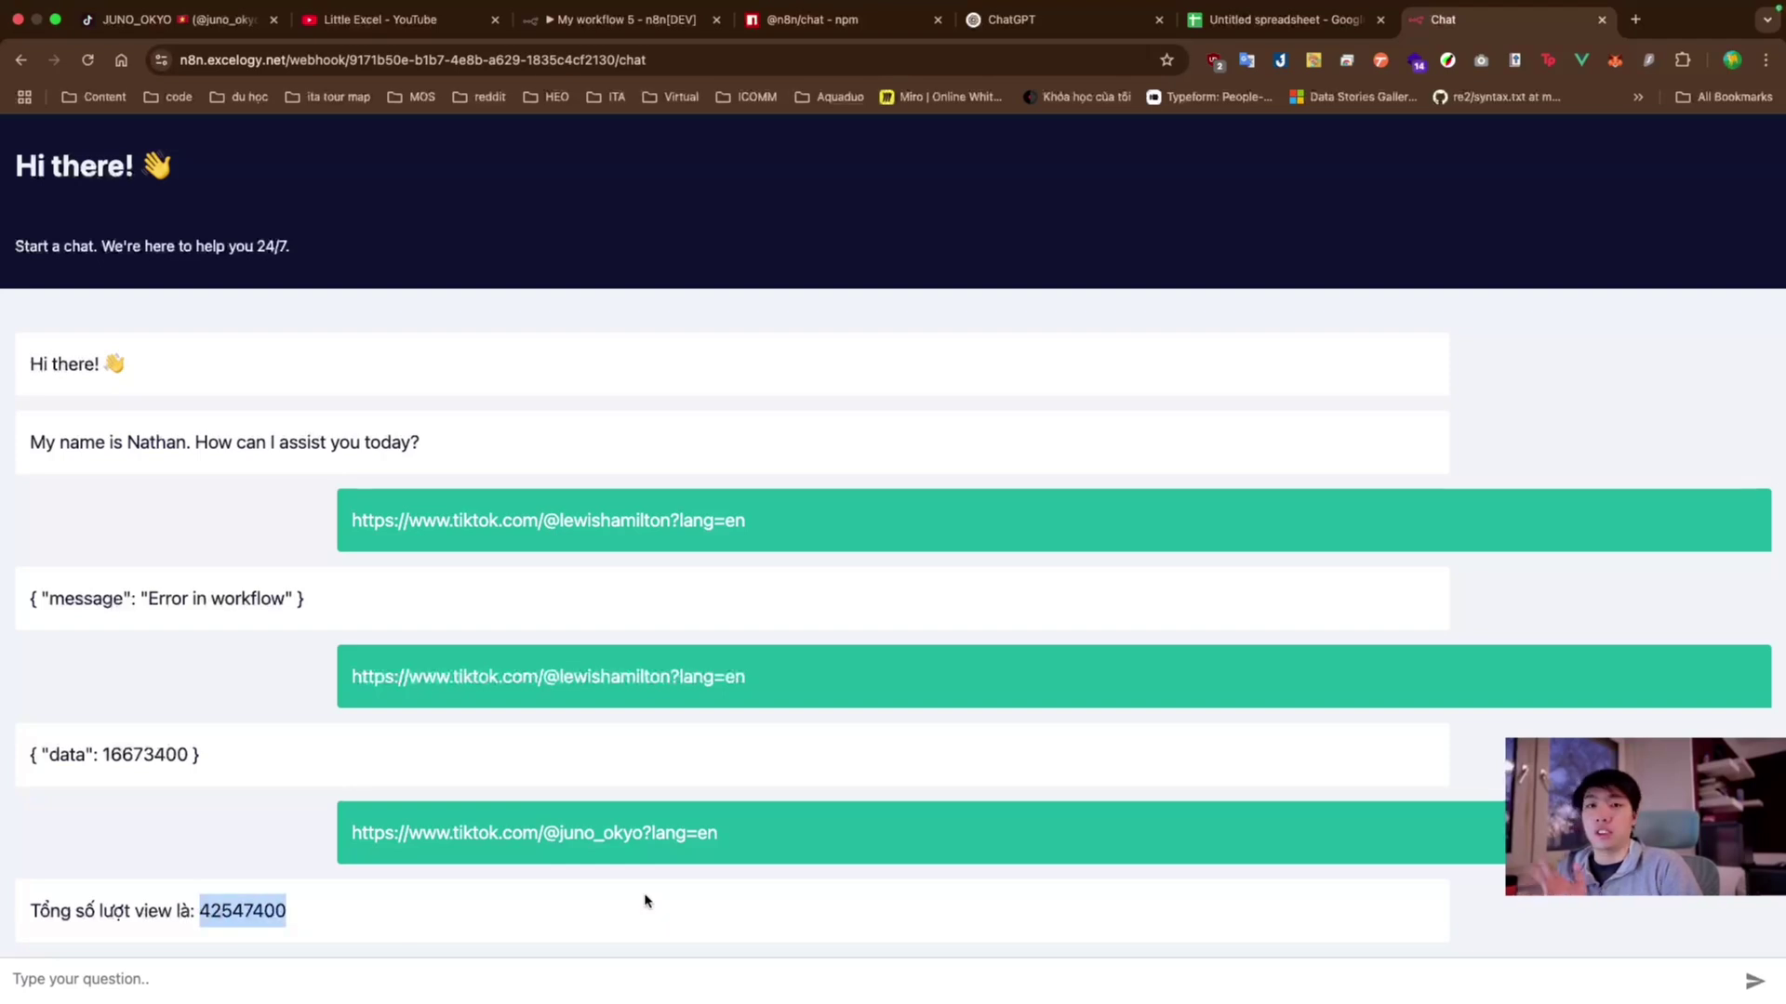
{"action": "left_click", "coordinate": [323, 910]}
{"action": "left_click_drag", "start_coordinate": [322, 911], "coordinate": [39, 909]}
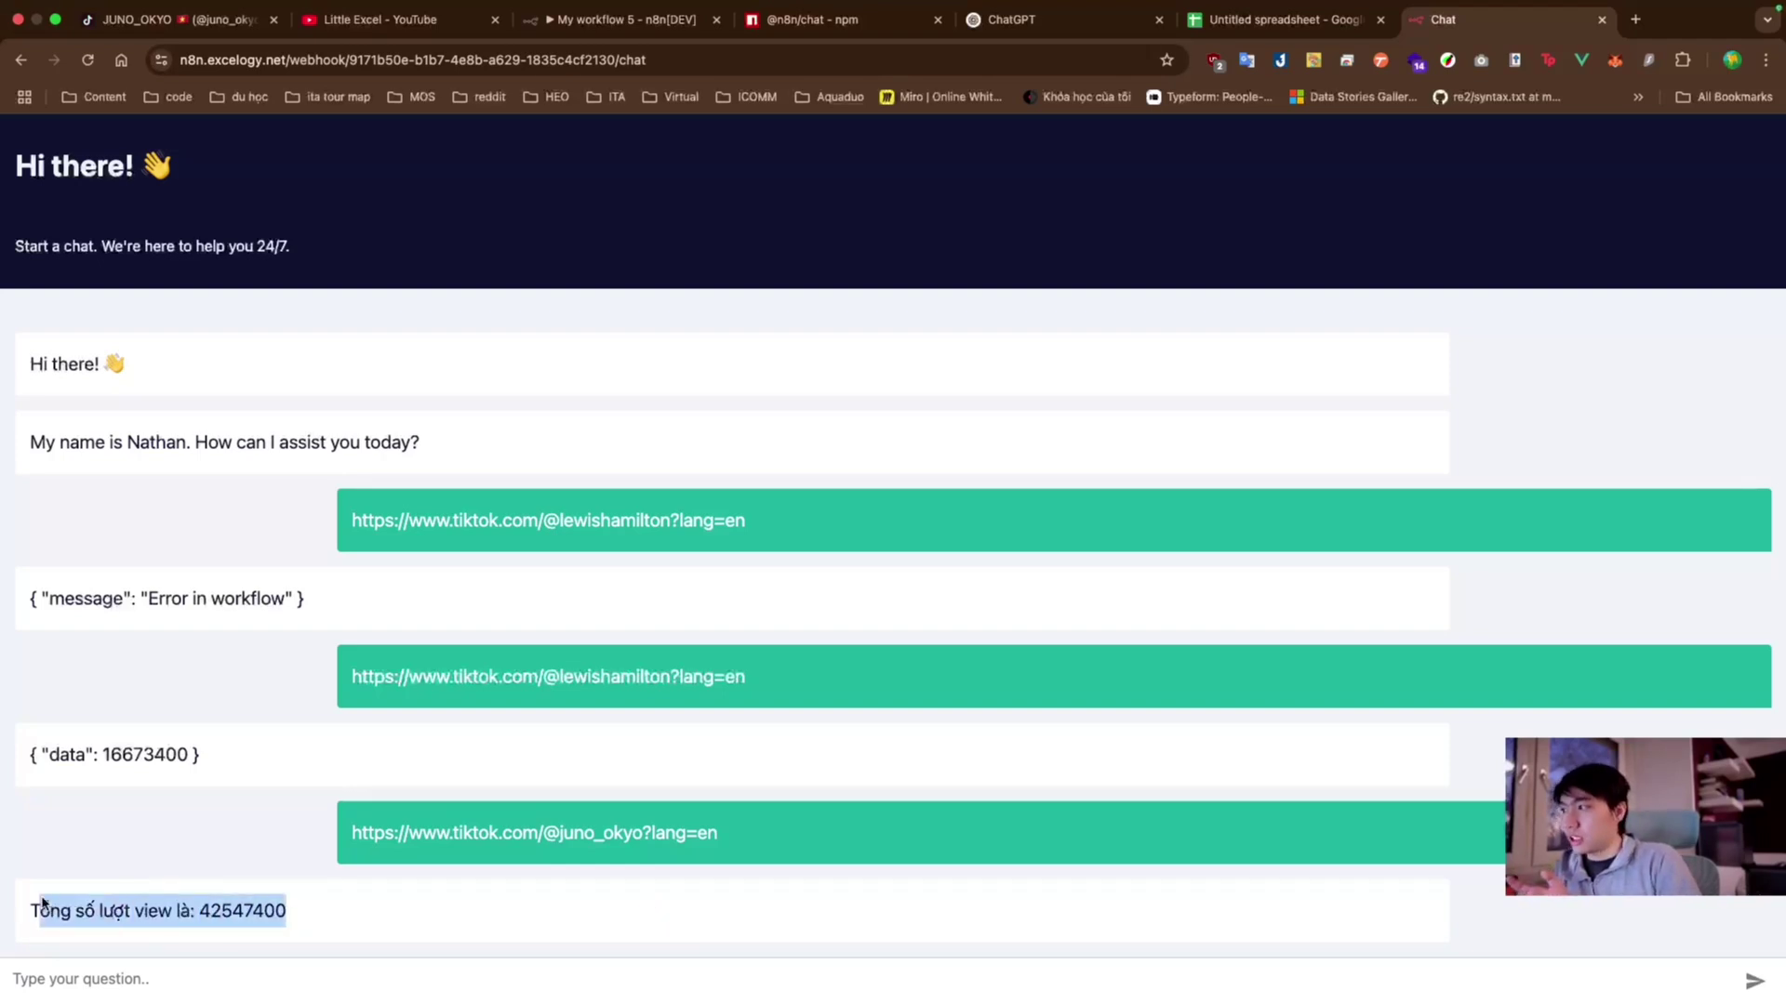
{"action": "left_click", "coordinate": [373, 59]}
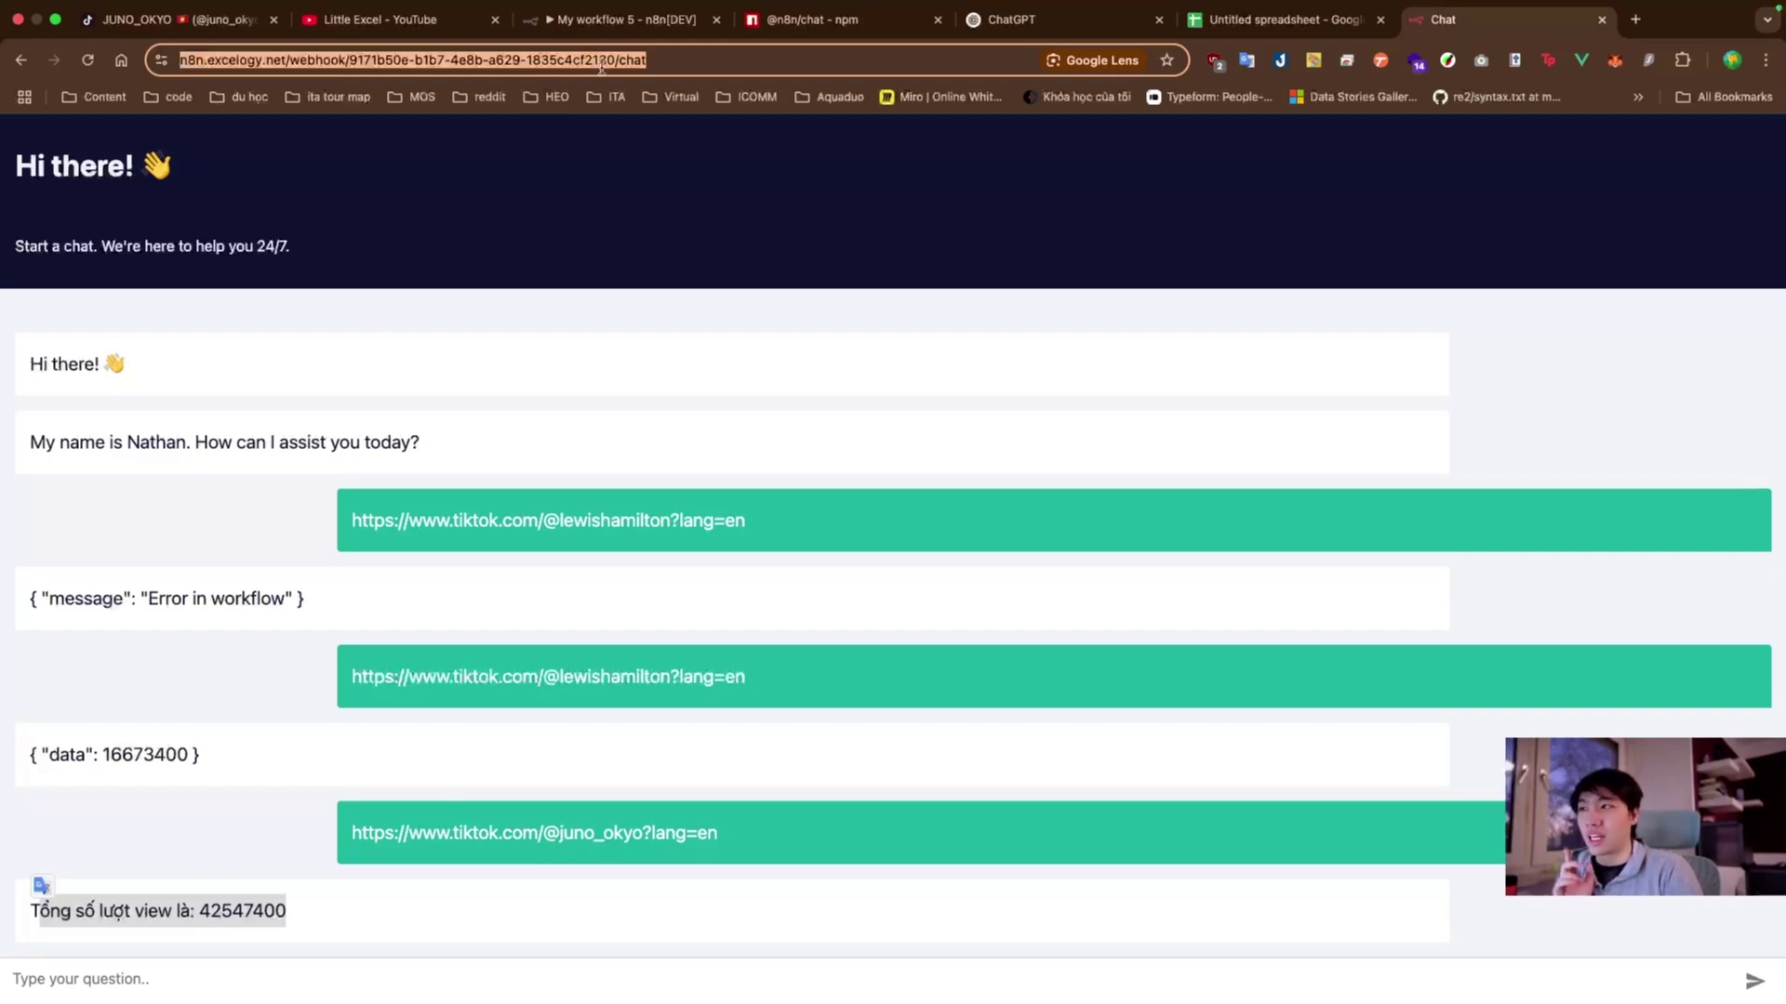
- Set the When chat message received node's Mode to Embedded Chat
{"action": "left_click", "coordinate": [628, 21]}
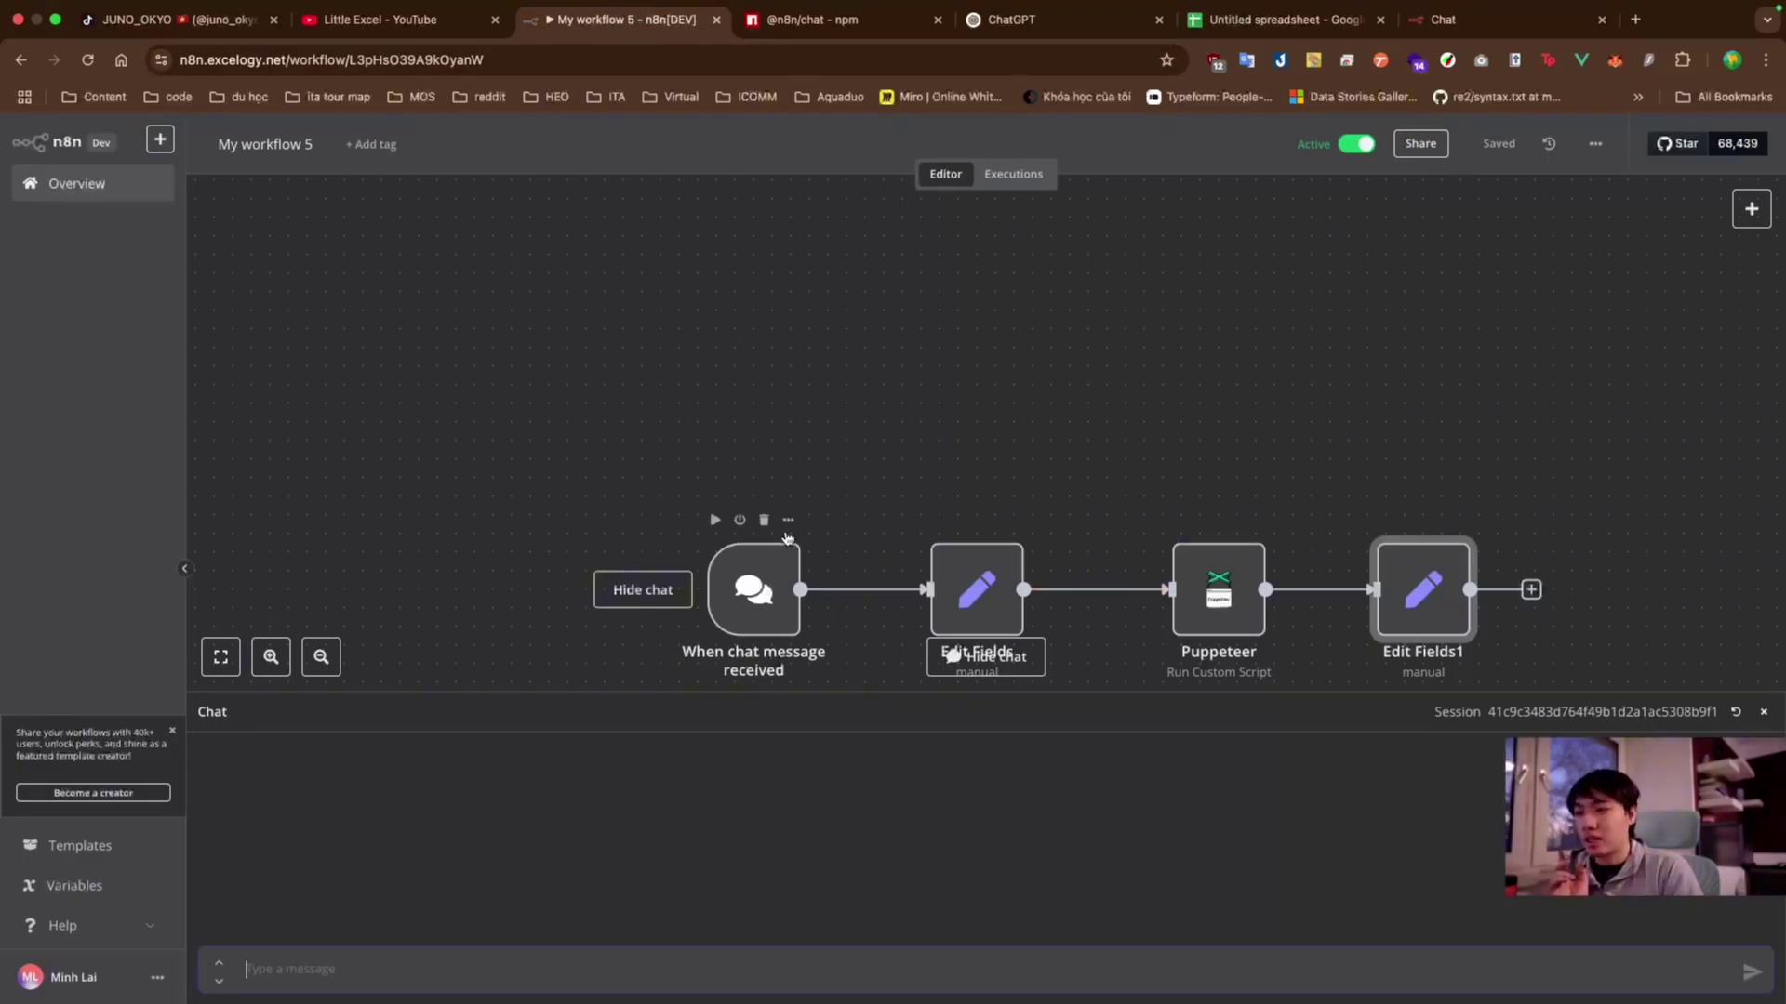
{"action": "left_click", "coordinate": [789, 518]}
{"action": "left_click", "coordinate": [812, 548]}
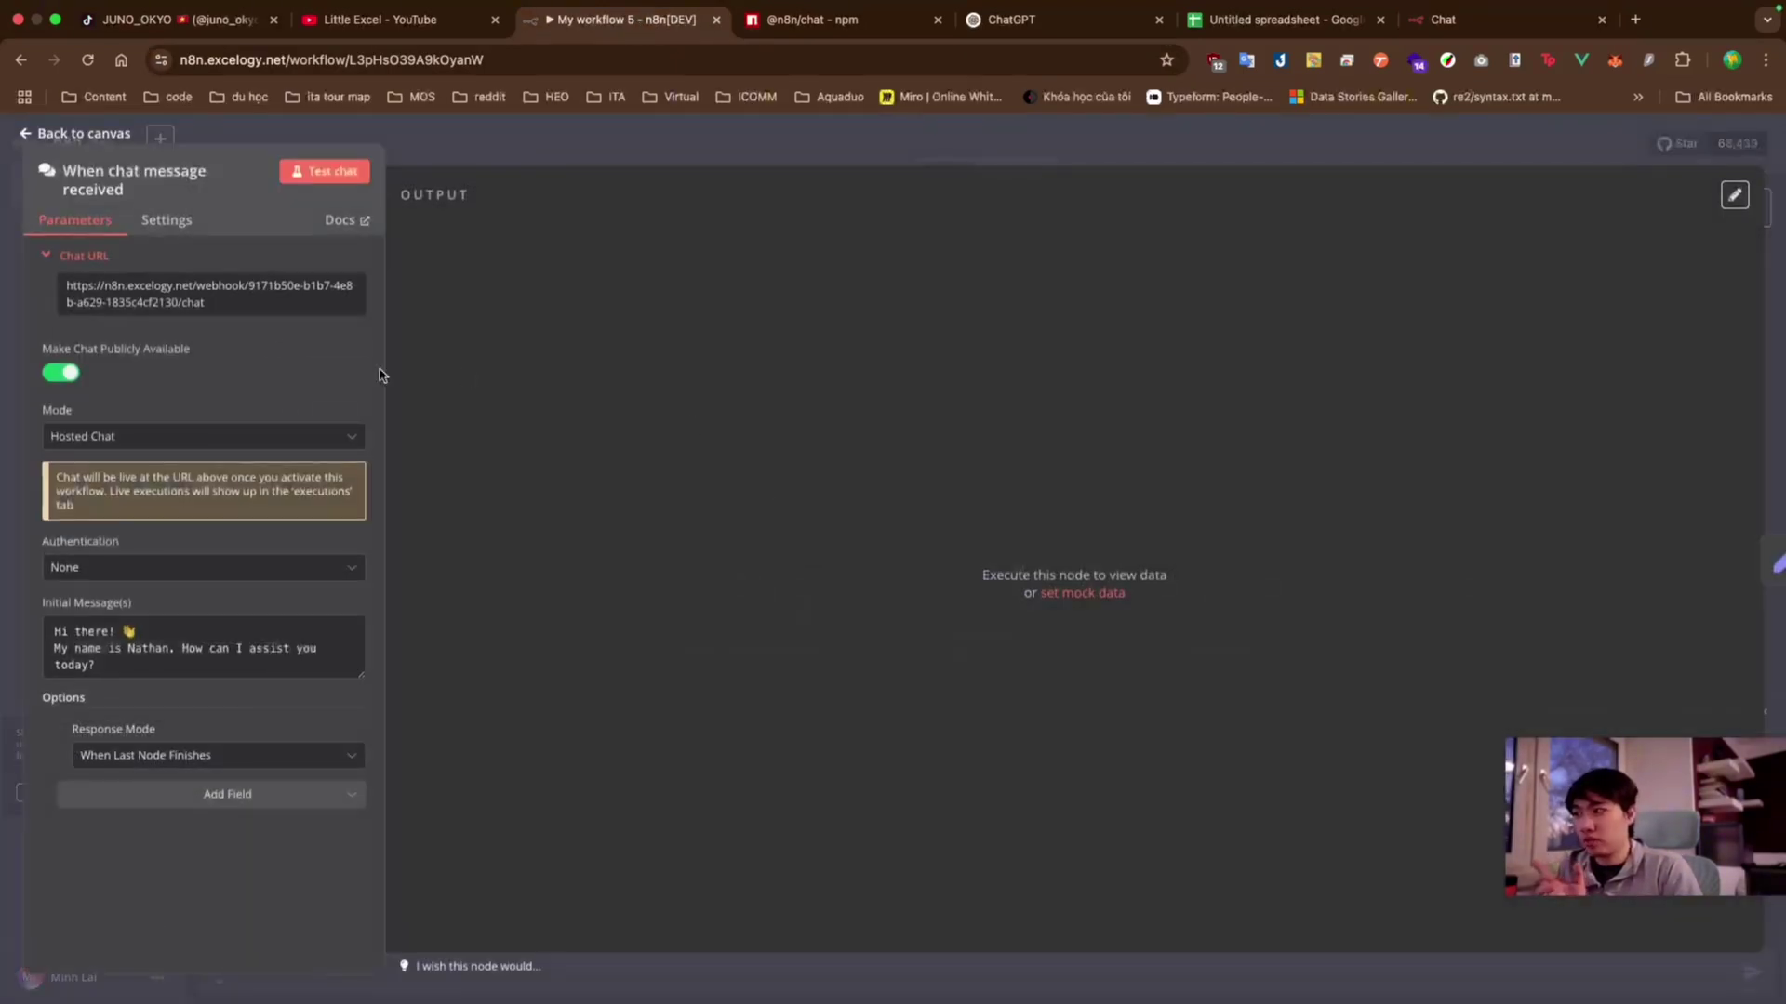
{"action": "left_click", "coordinate": [116, 430]}
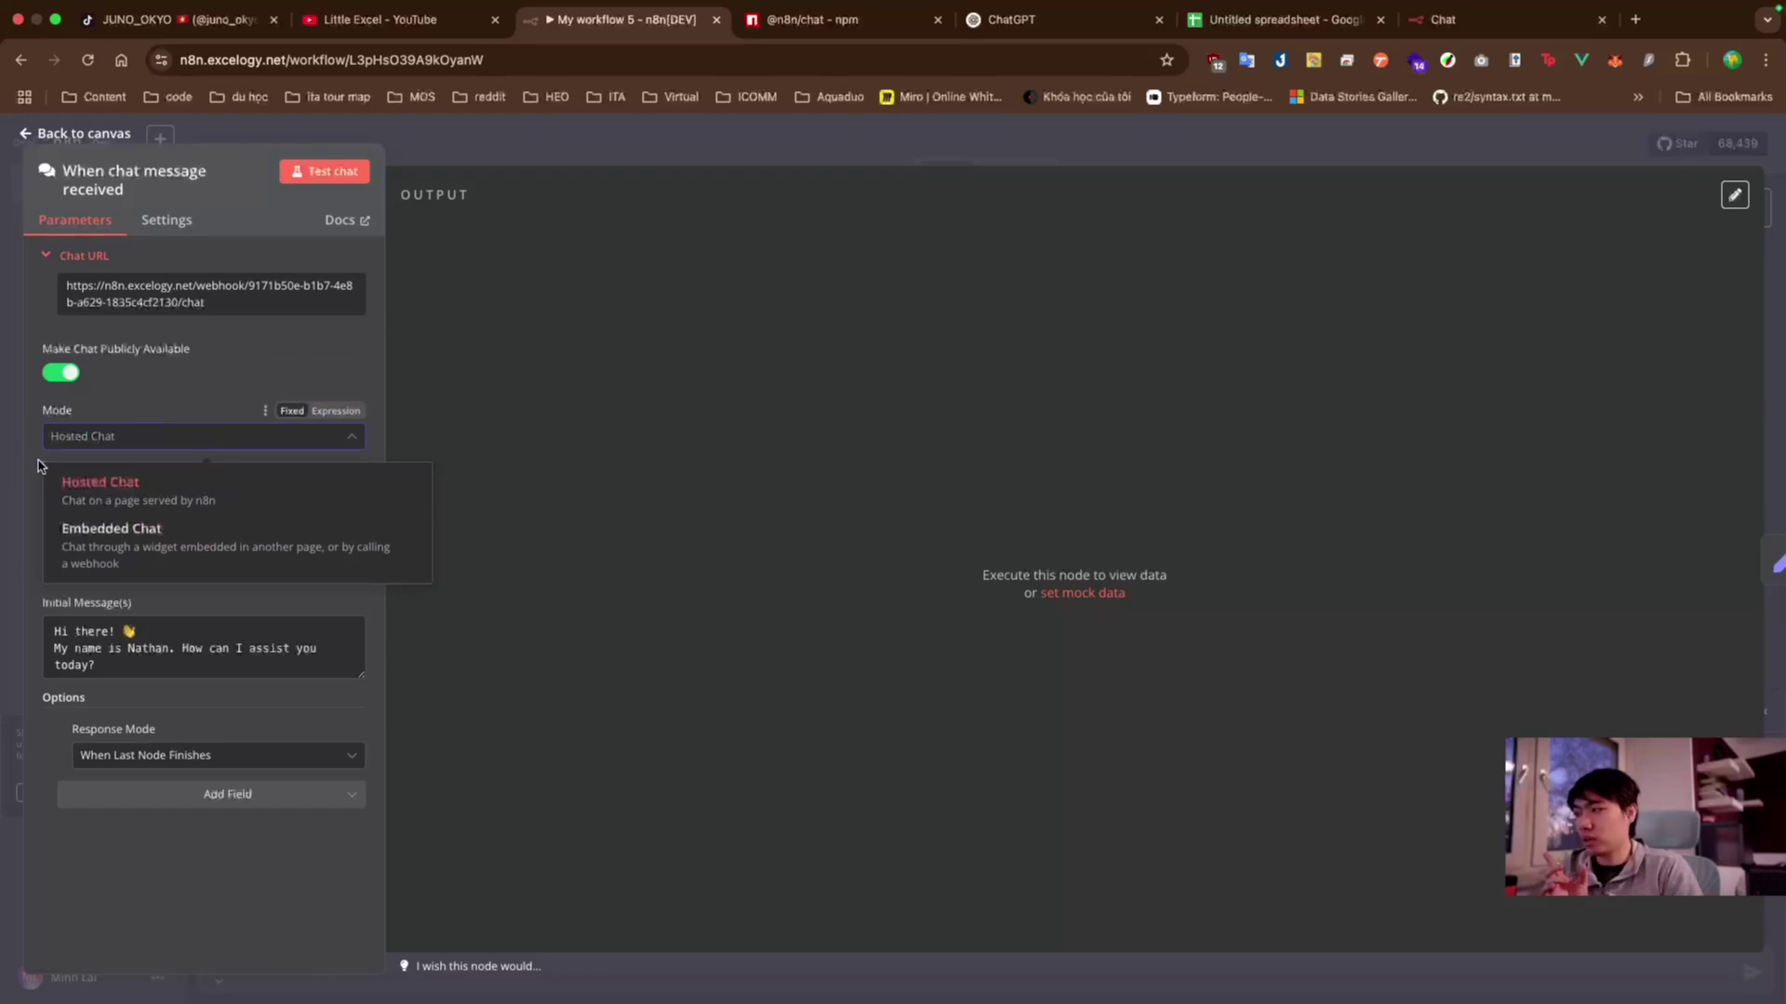
{"action": "left_click", "coordinate": [145, 562]}
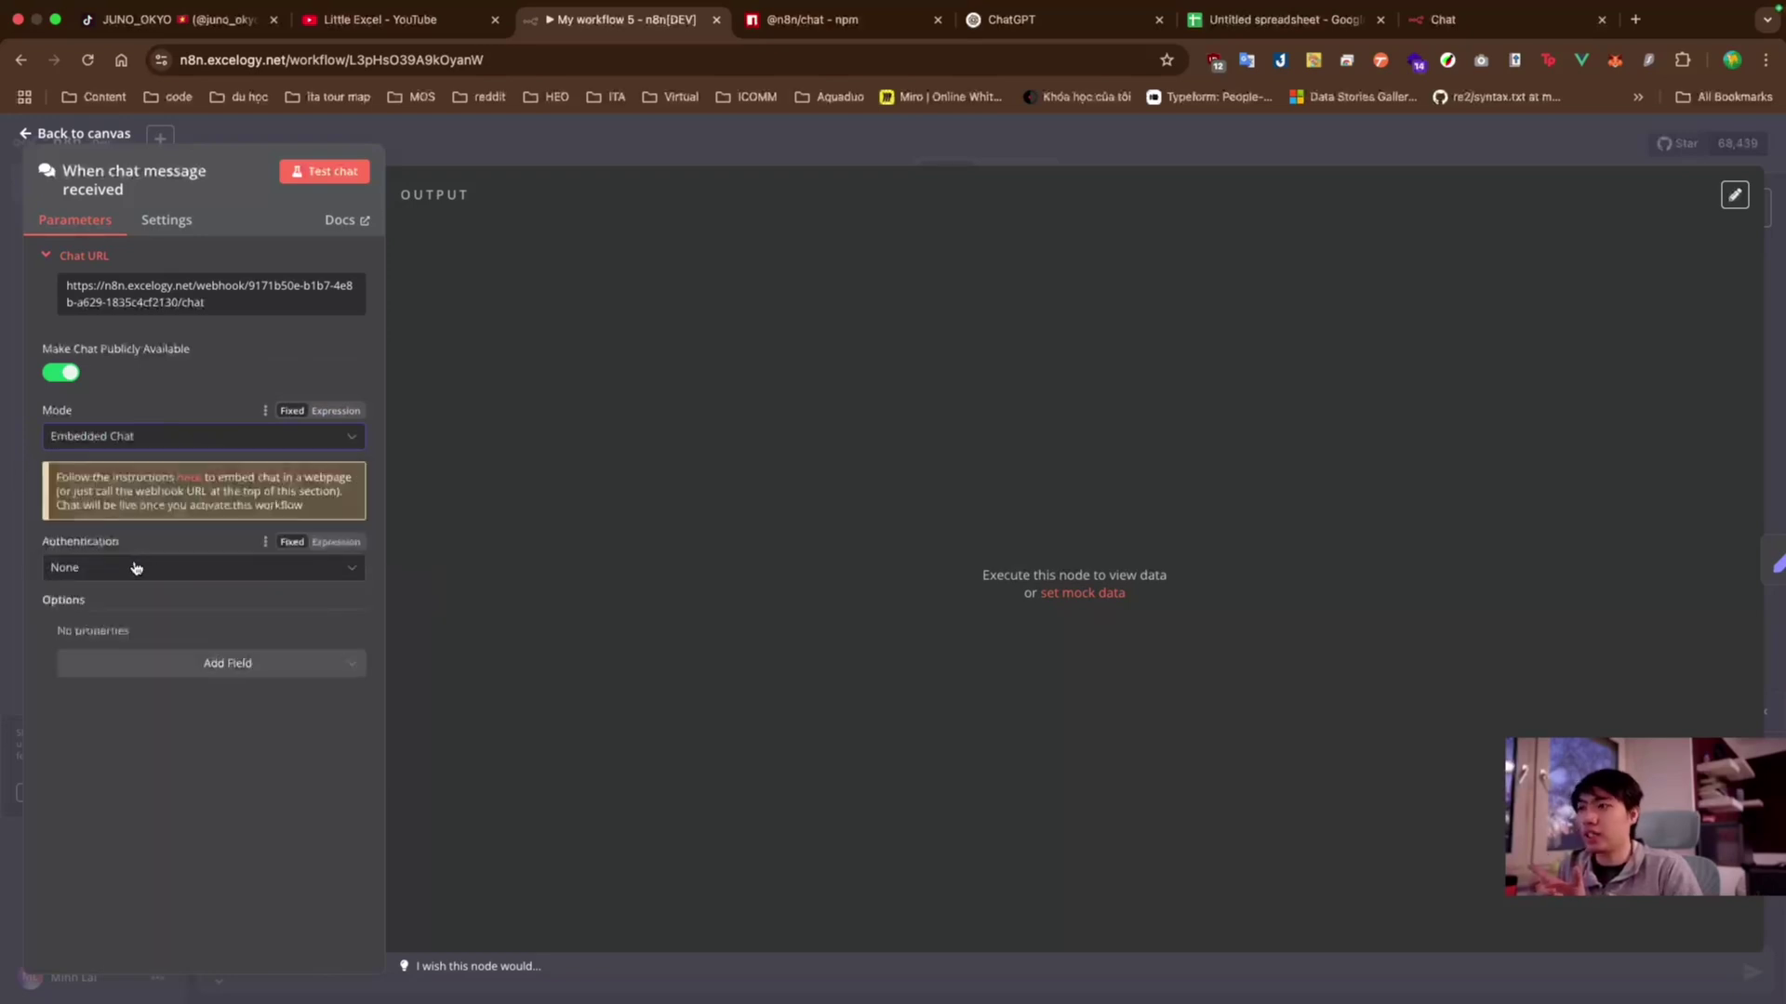
{"action": "left_click", "coordinate": [189, 484]}
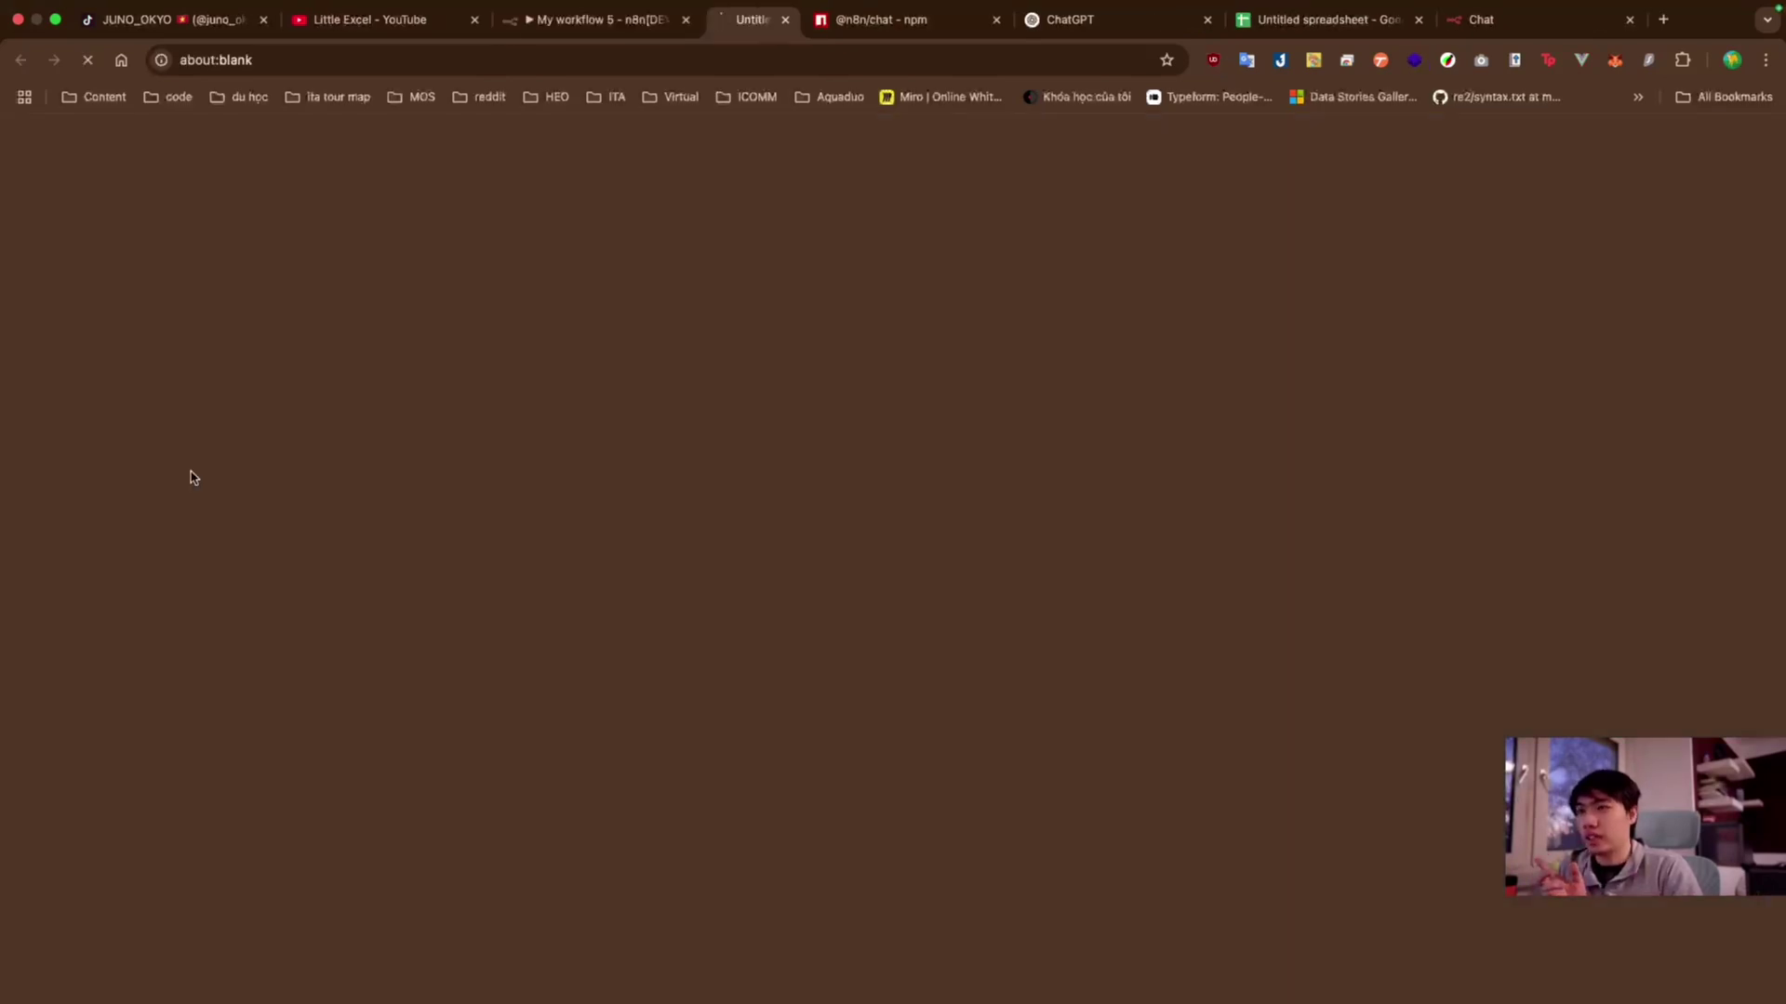
{"action": "scroll", "coordinate": [744, 572], "scroll_direction": "down", "scroll_amount": 3}
{"action": "scroll", "coordinate": [744, 572], "scroll_direction": "down", "scroll_amount": 3}
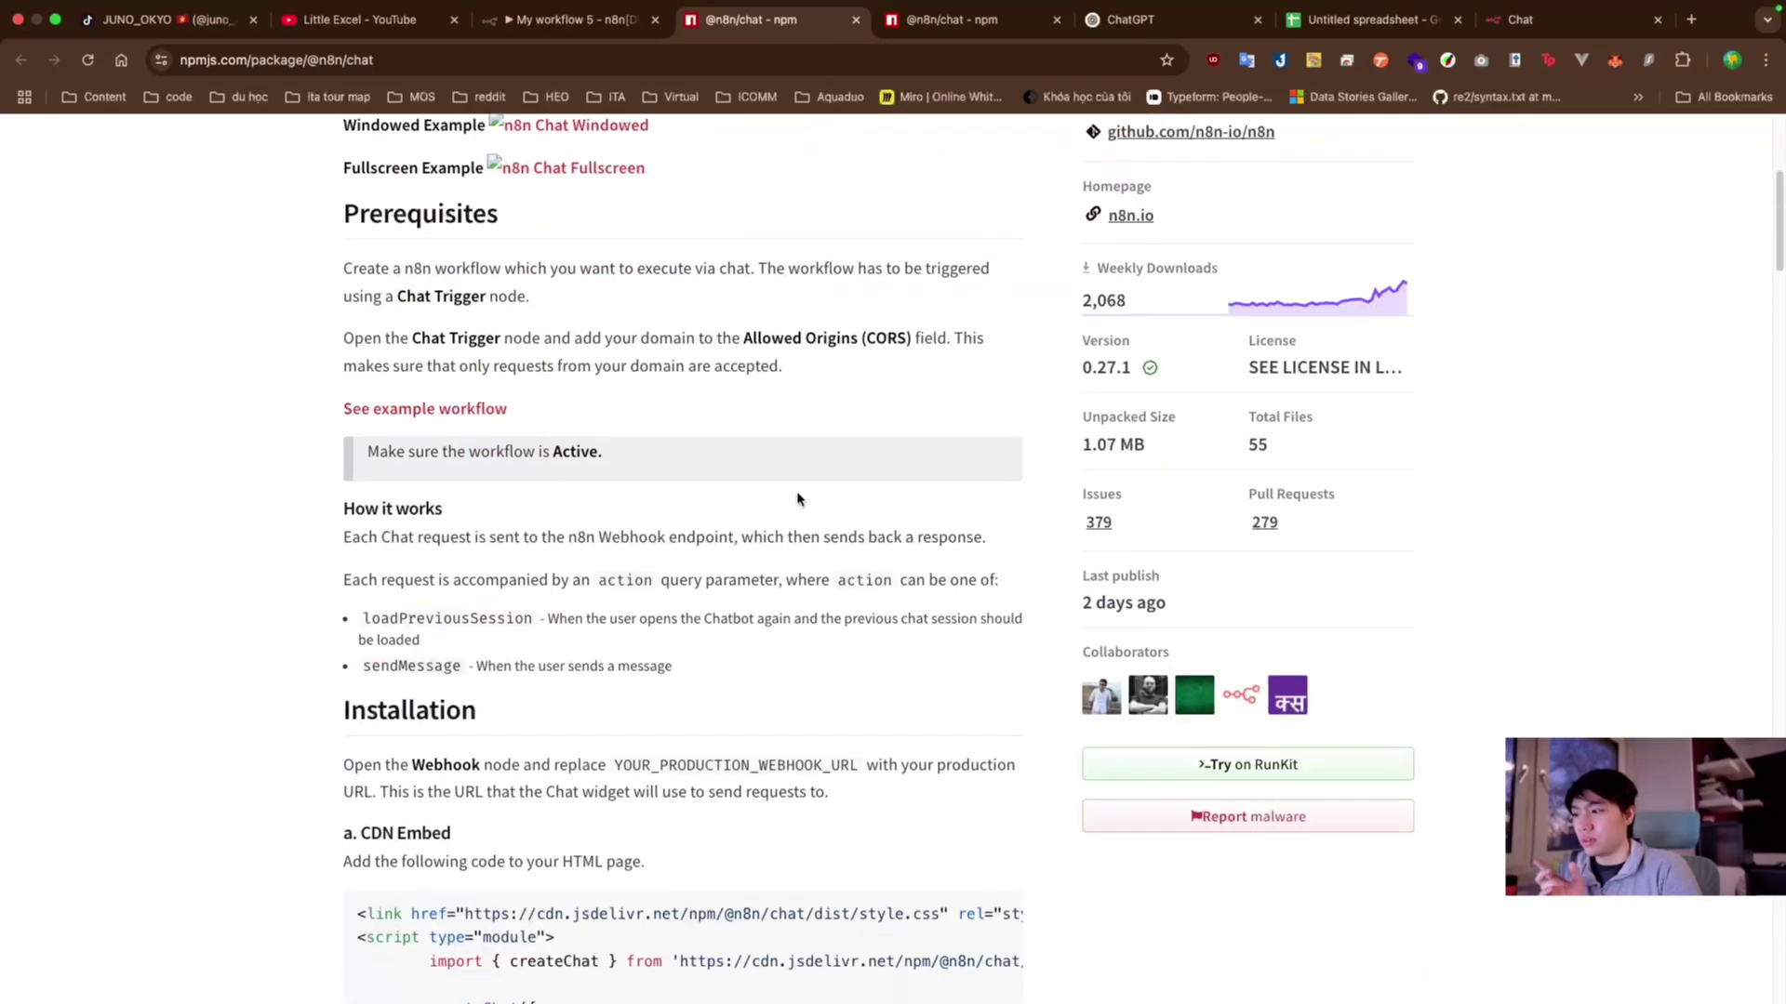
{"action": "scroll", "coordinate": [797, 498], "scroll_direction": "down", "scroll_amount": 1}
{"action": "scroll", "coordinate": [930, 279], "scroll_direction": "down", "scroll_amount": 3}
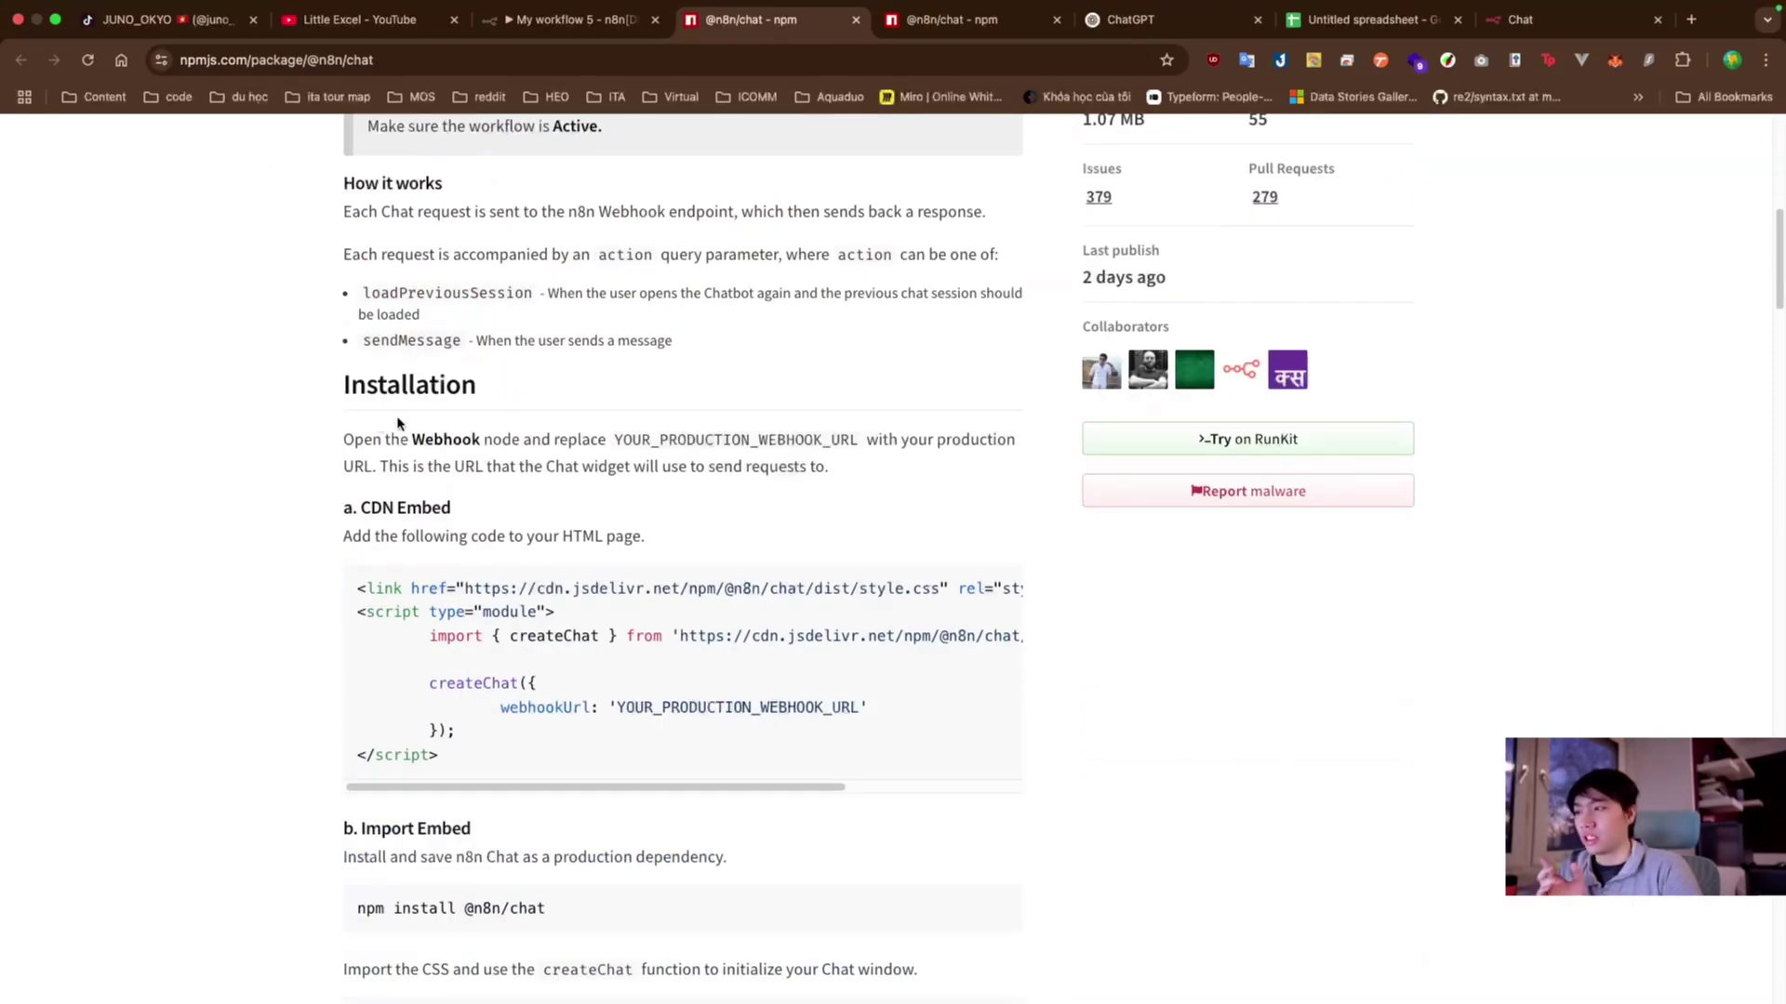
{"action": "left_click_drag", "start_coordinate": [344, 439], "coordinate": [564, 441]}
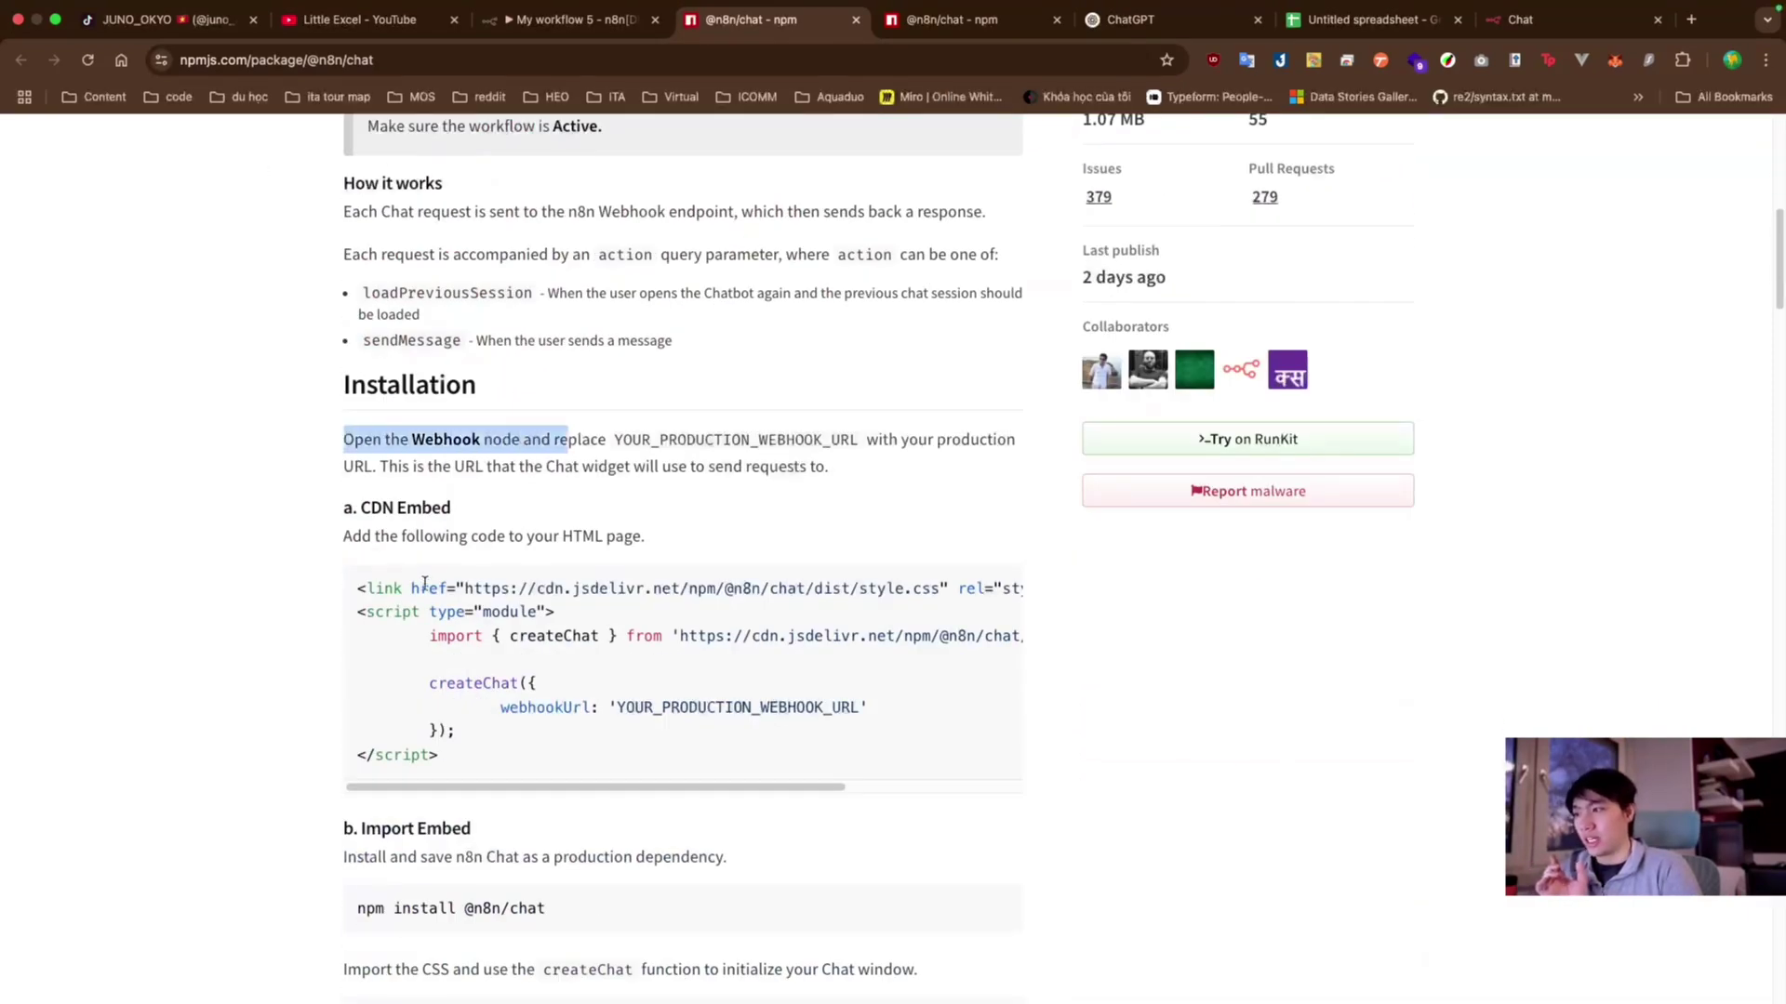
{"action": "left_click", "coordinate": [563, 440]}
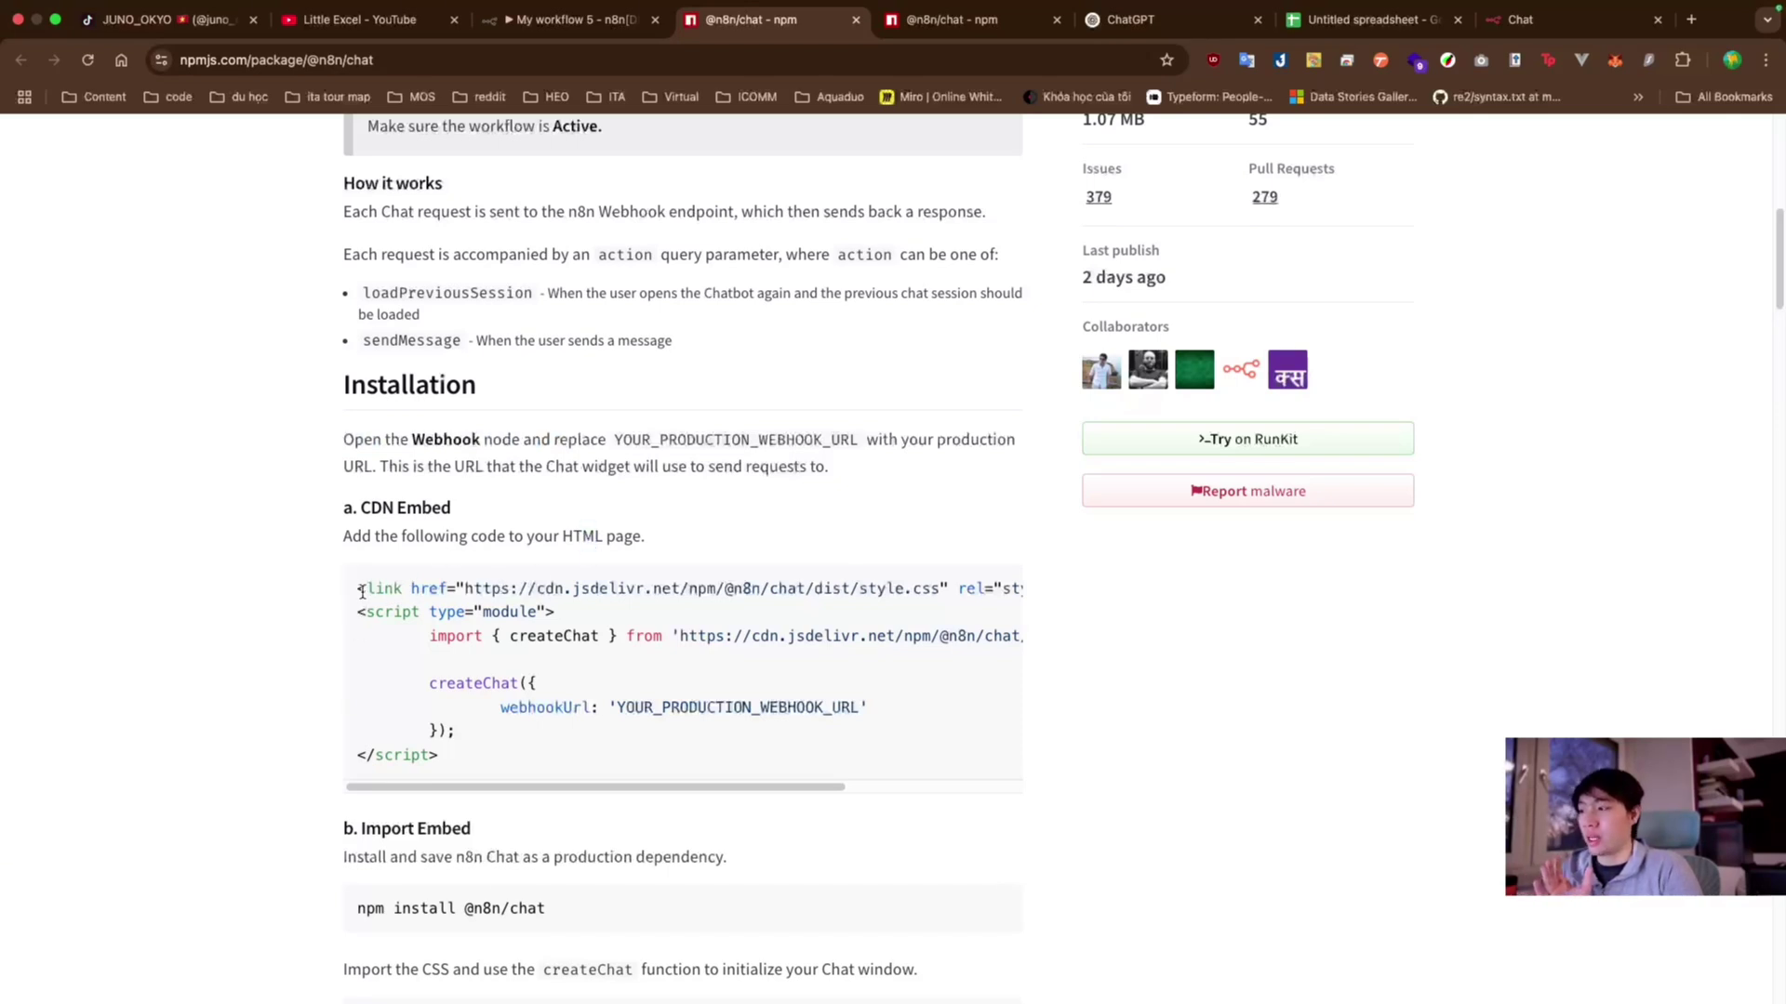
{"action": "left_click_drag", "start_coordinate": [358, 586], "coordinate": [471, 749]}
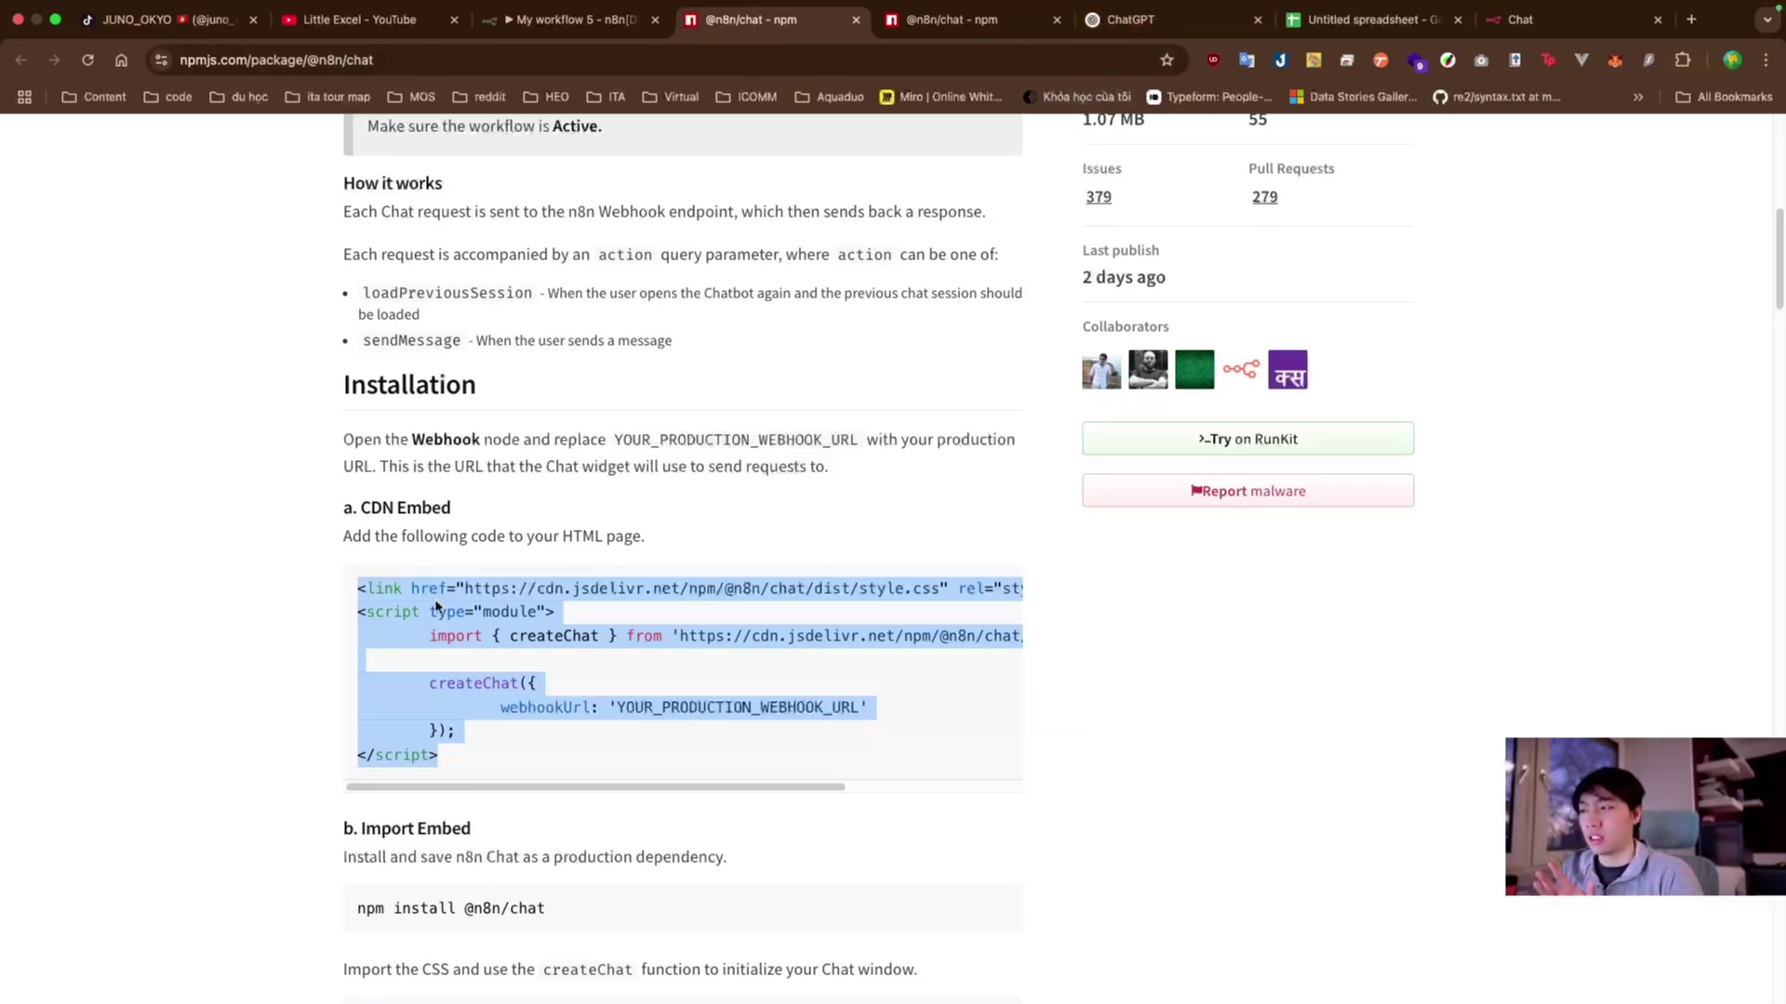
- In a new ChatGPT chat, start a prompt beginning 'I have'
{"action": "left_click", "coordinate": [1127, 26]}
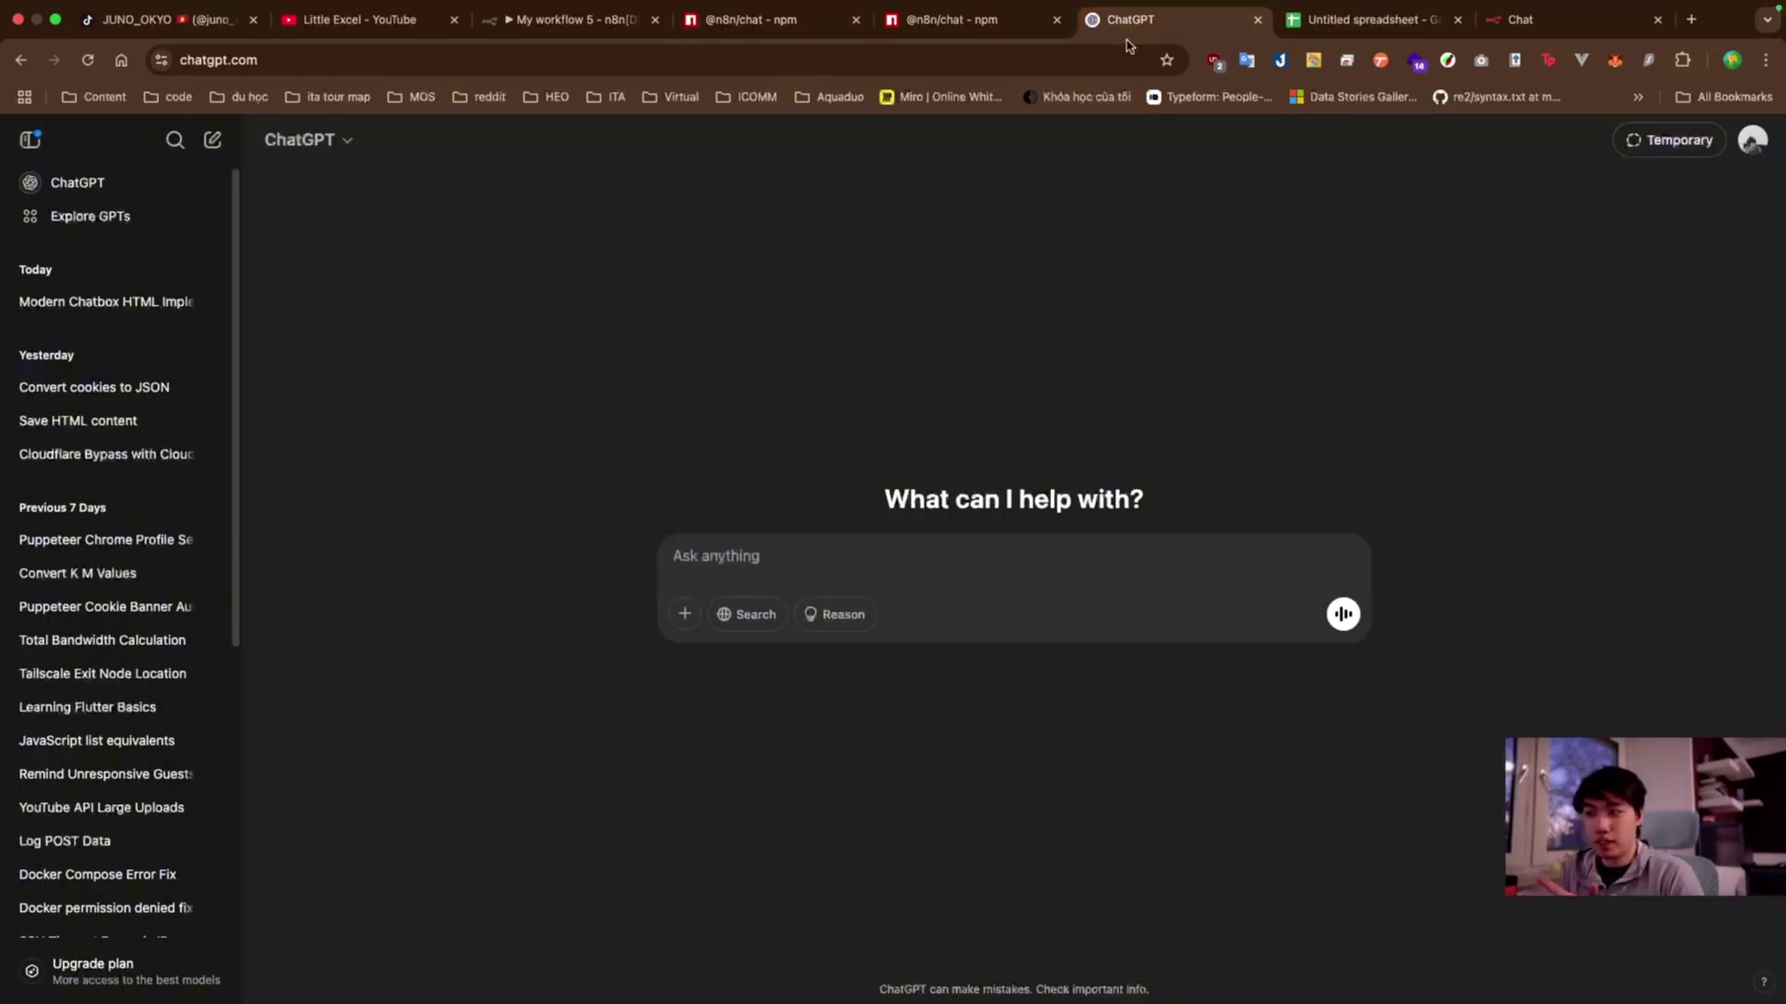
{"action": "left_click", "coordinate": [805, 570]}
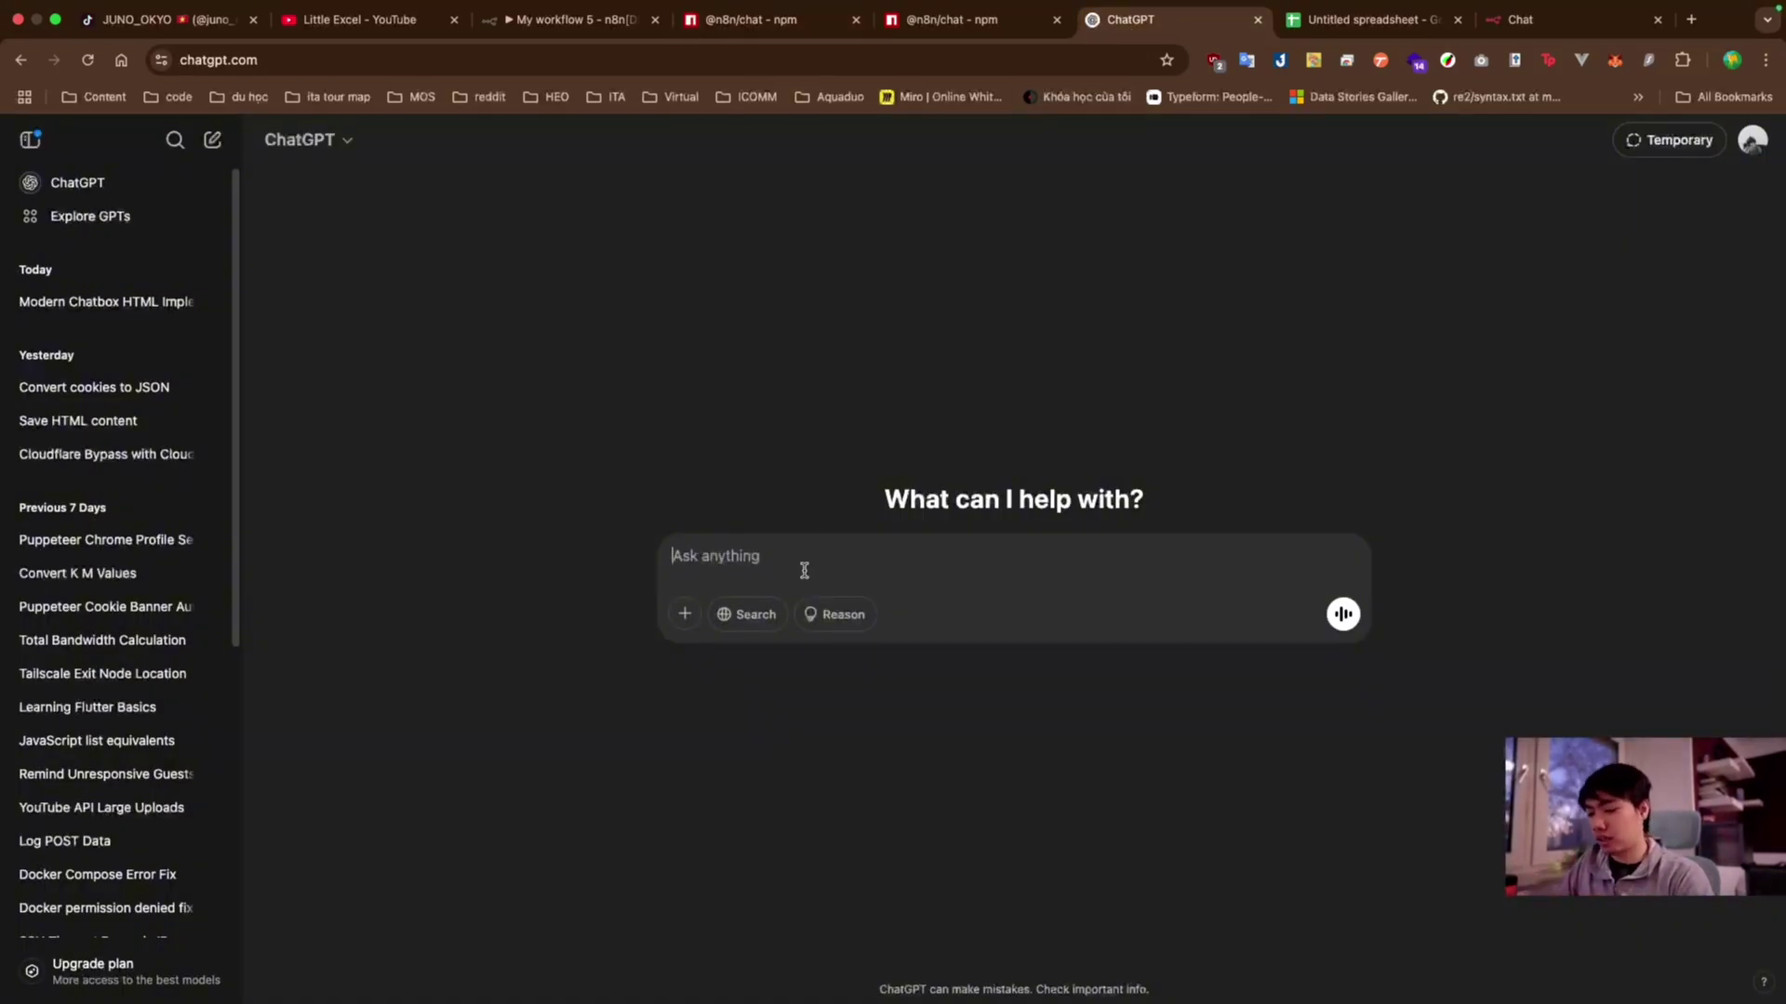
{"action": "type", "text": "I"}
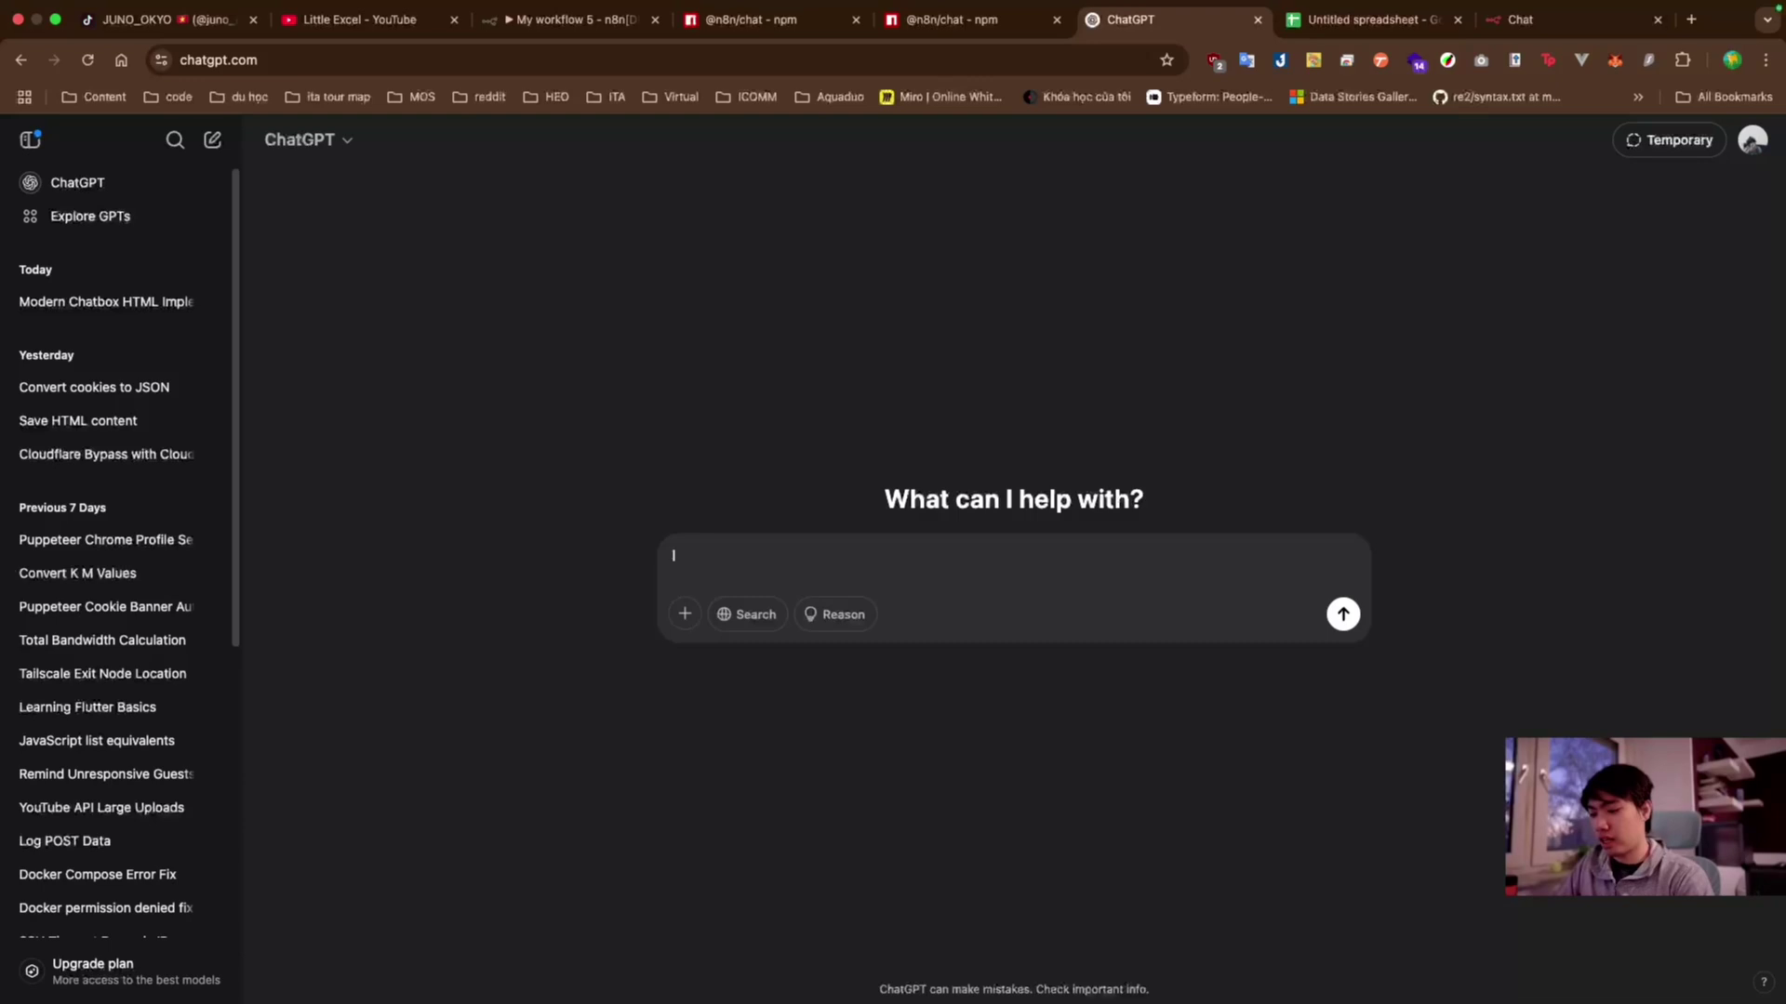
{"action": "type", "text": " have"}
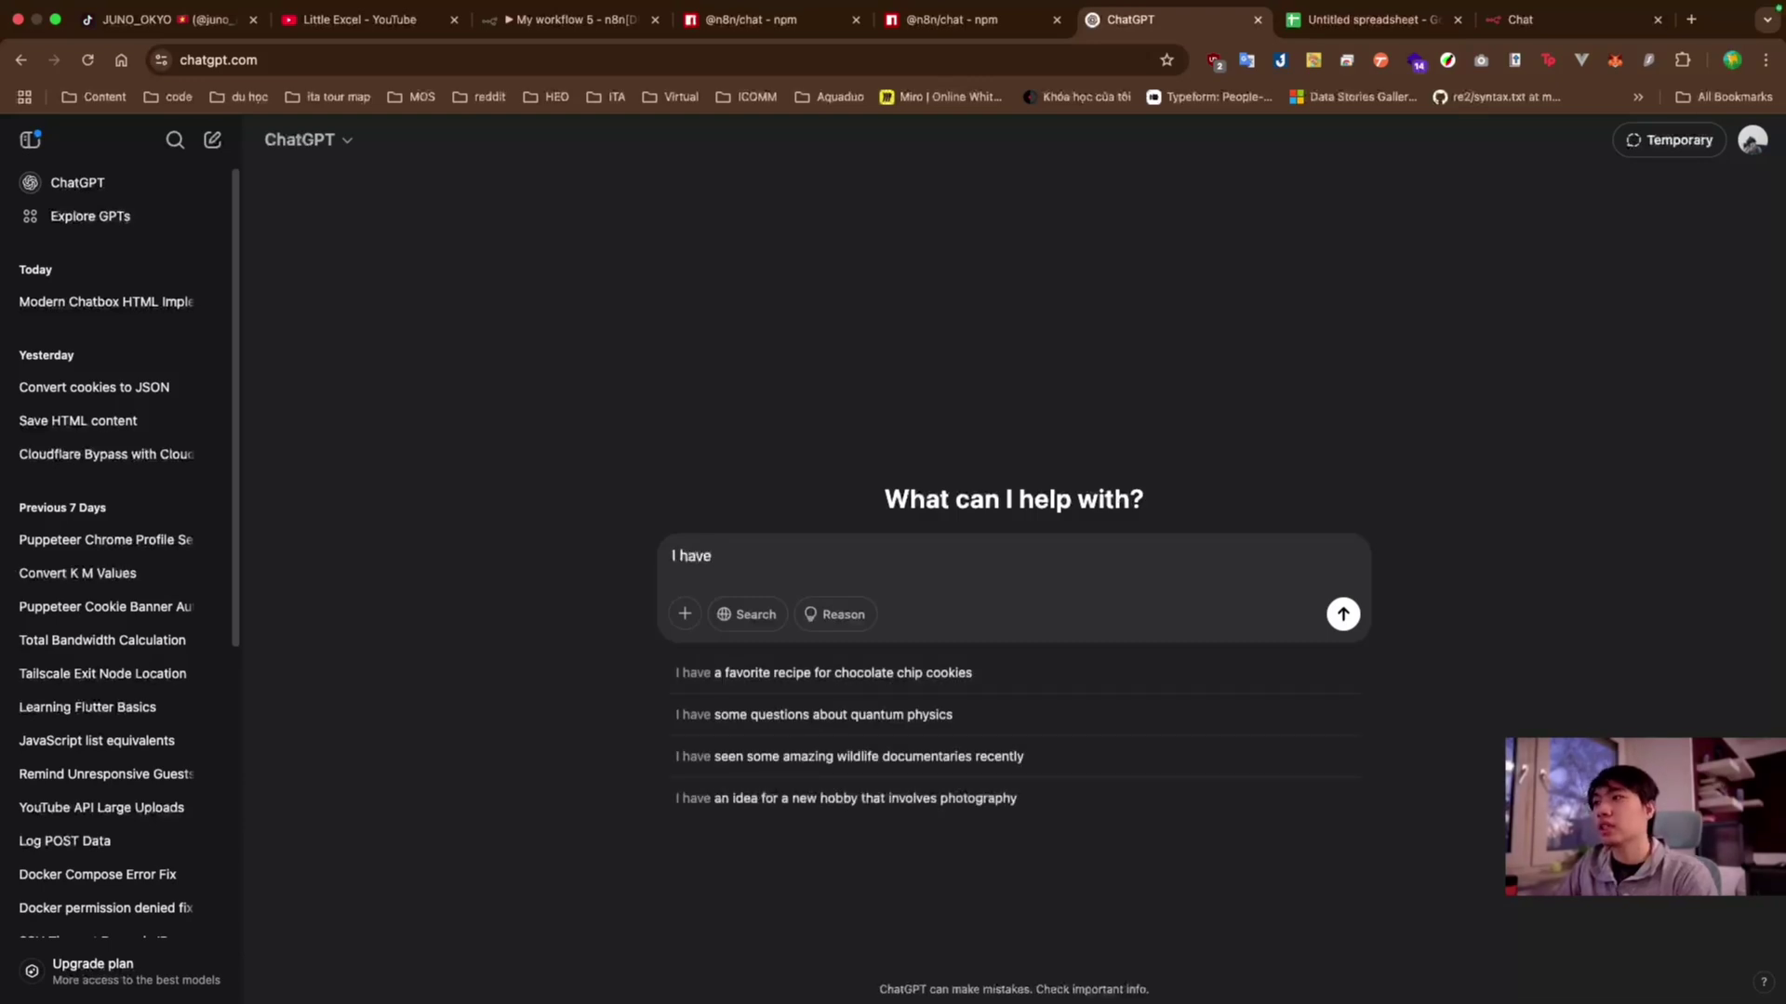
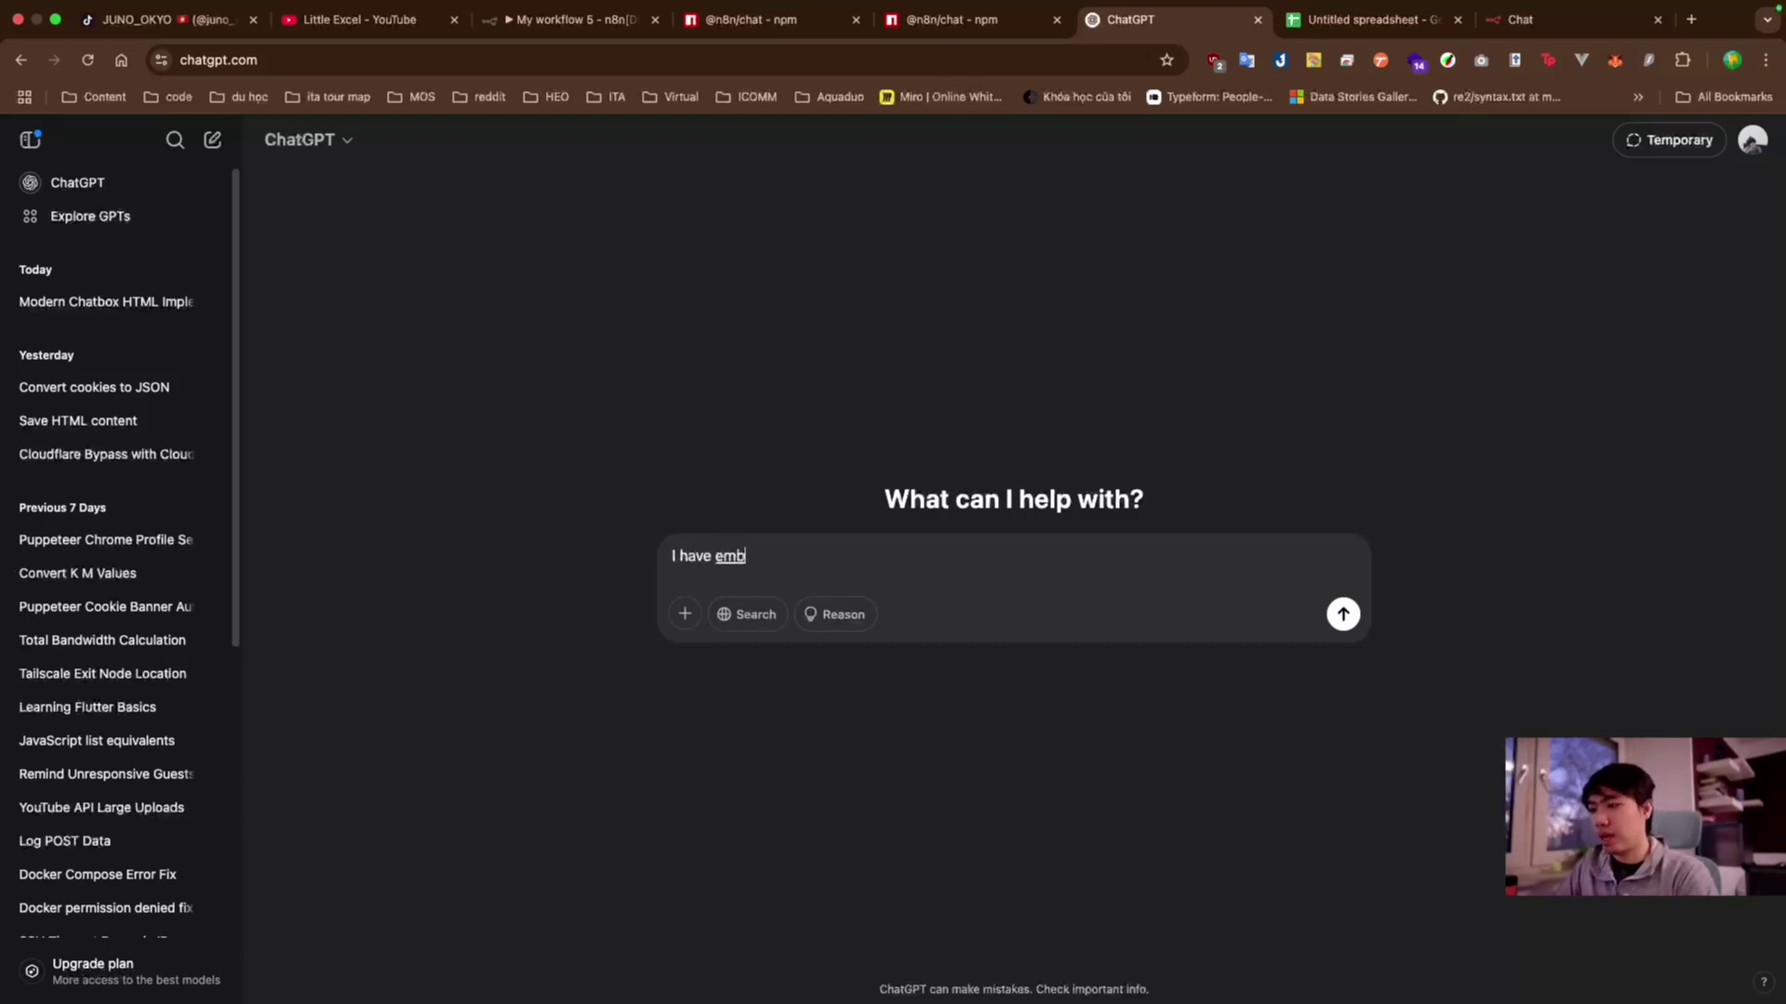
- Write a ChatGPT prompt for a modern, faded pink-violet Apps Script HTML page, pasting in the n8n chat CDN snippet
{"action": "type", "text": "edded "}
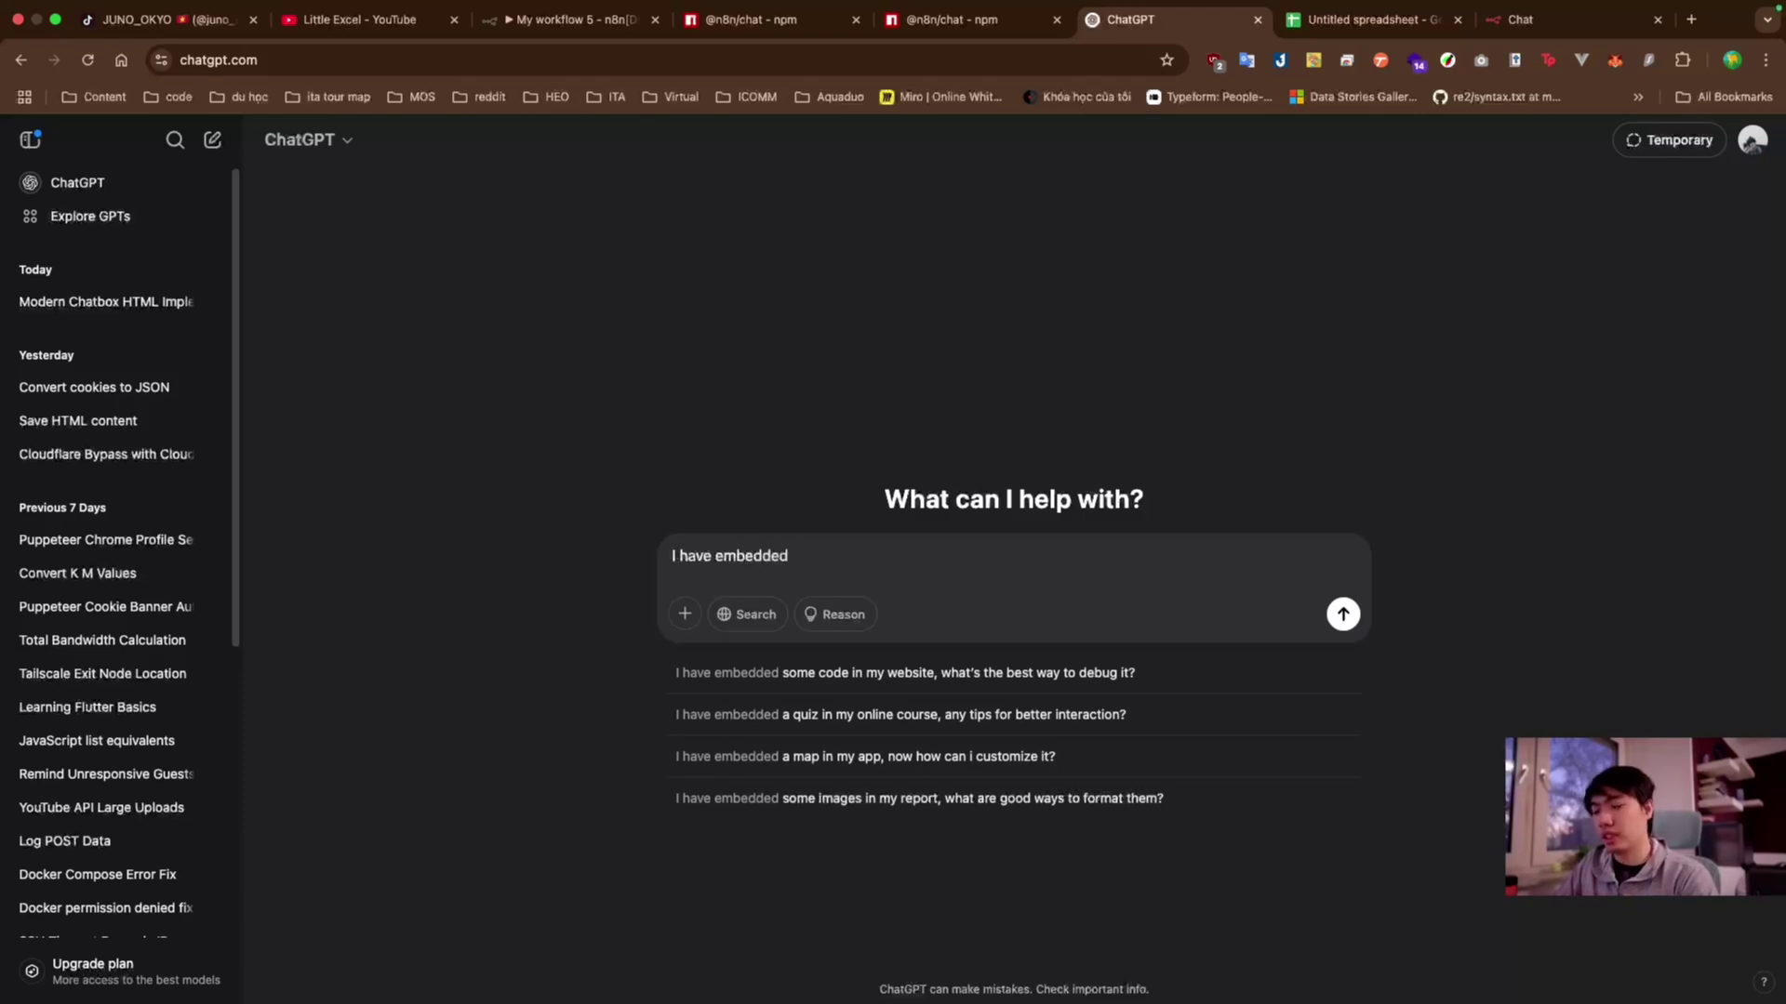
{"action": "type", "text": "chat from n8n. I y"}
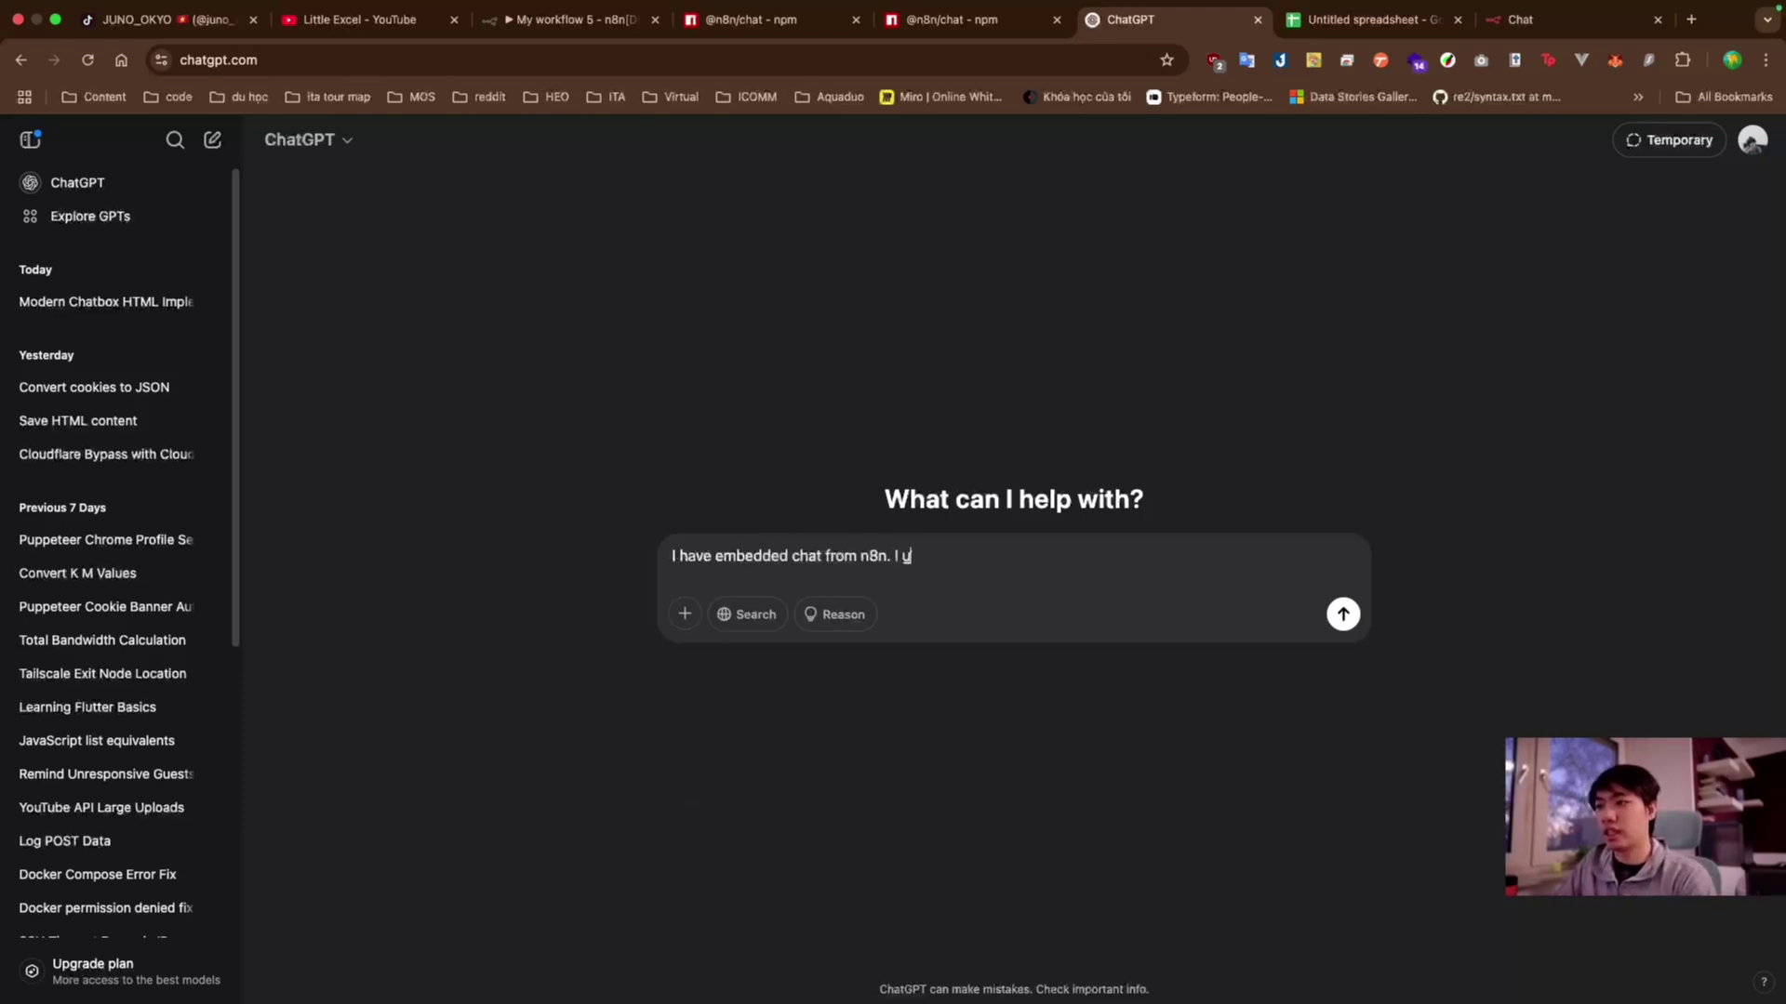
{"action": "key", "text": "BackSpace"}
{"action": "type", "text": "want to "}
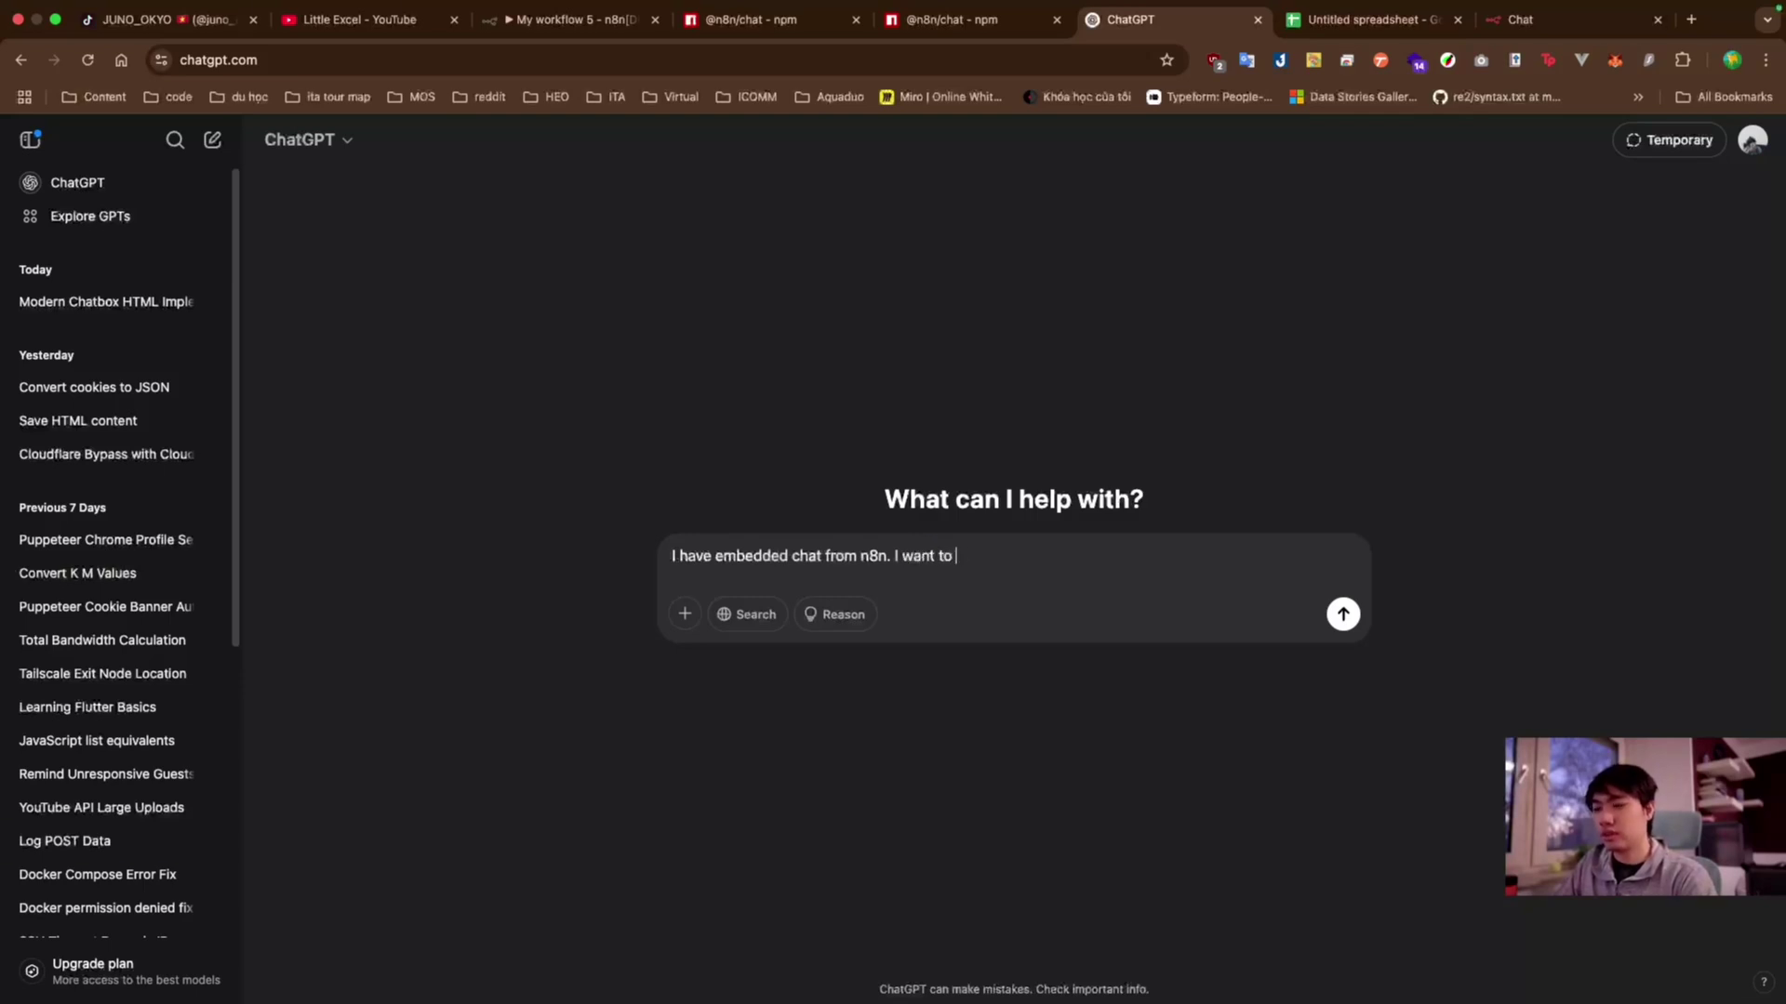
{"action": "type", "text": "create "}
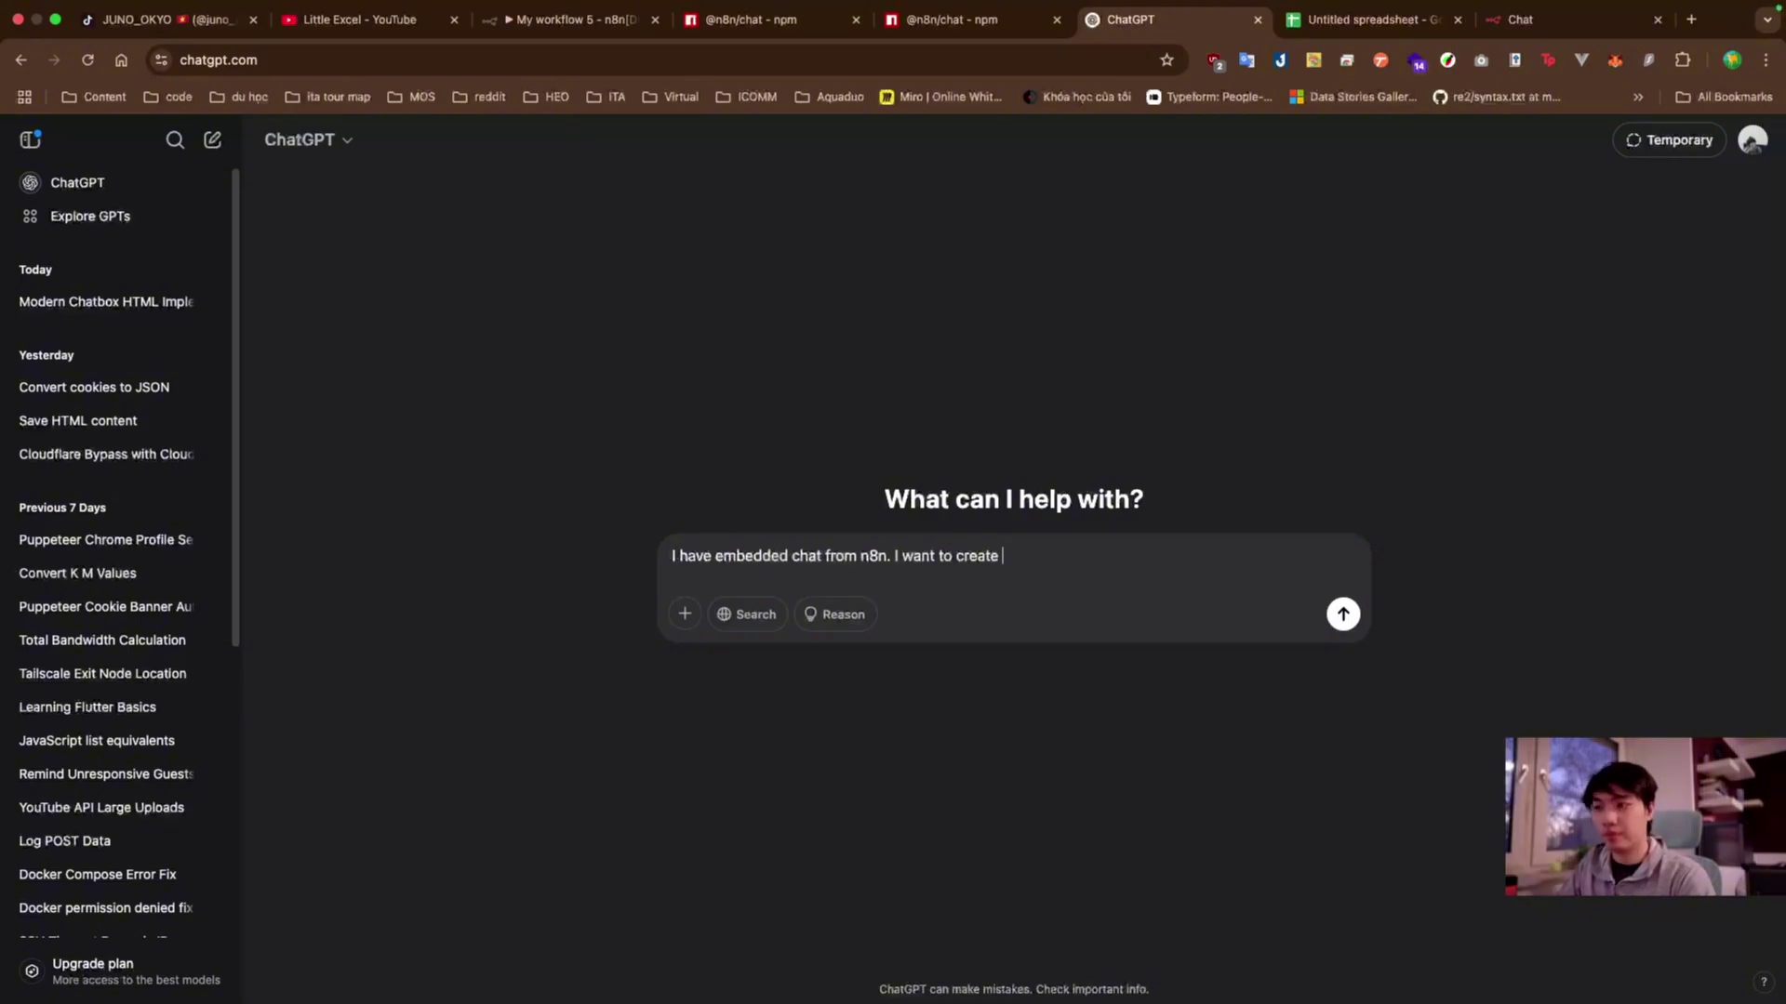
{"action": "type", "text": "a beaut"}
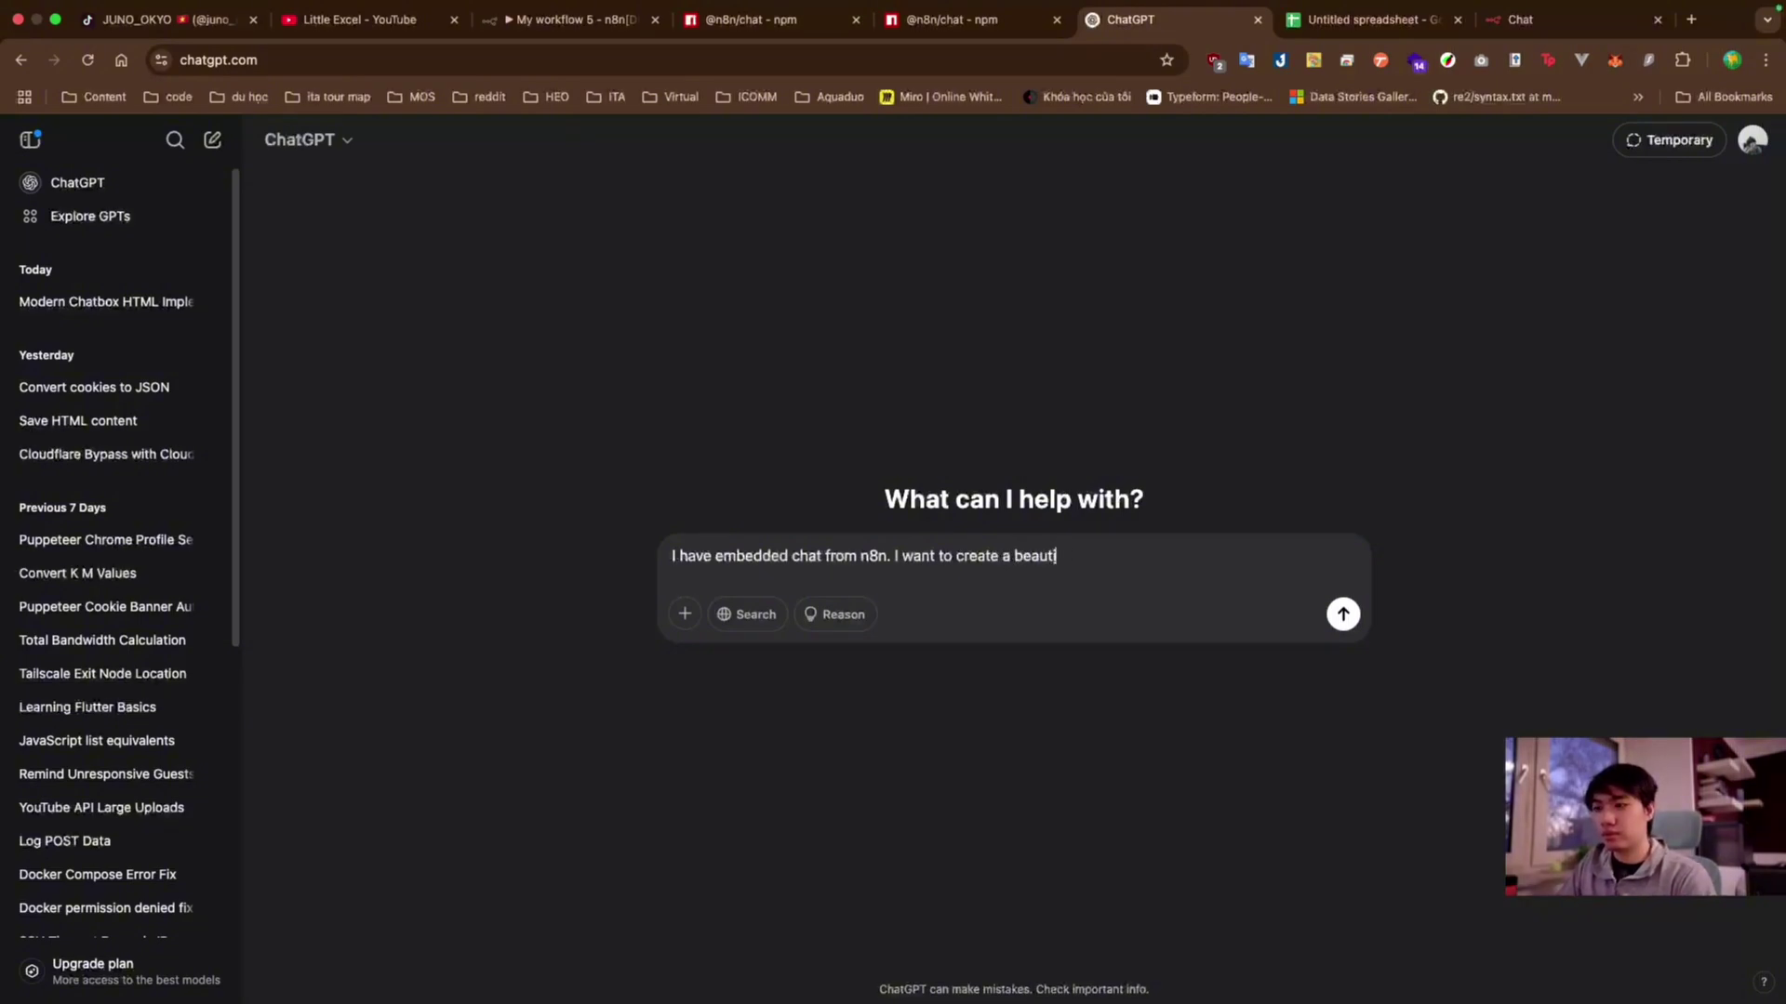
{"action": "type", "text": "iful html pa"}
{"action": "type", "text": "ge "}
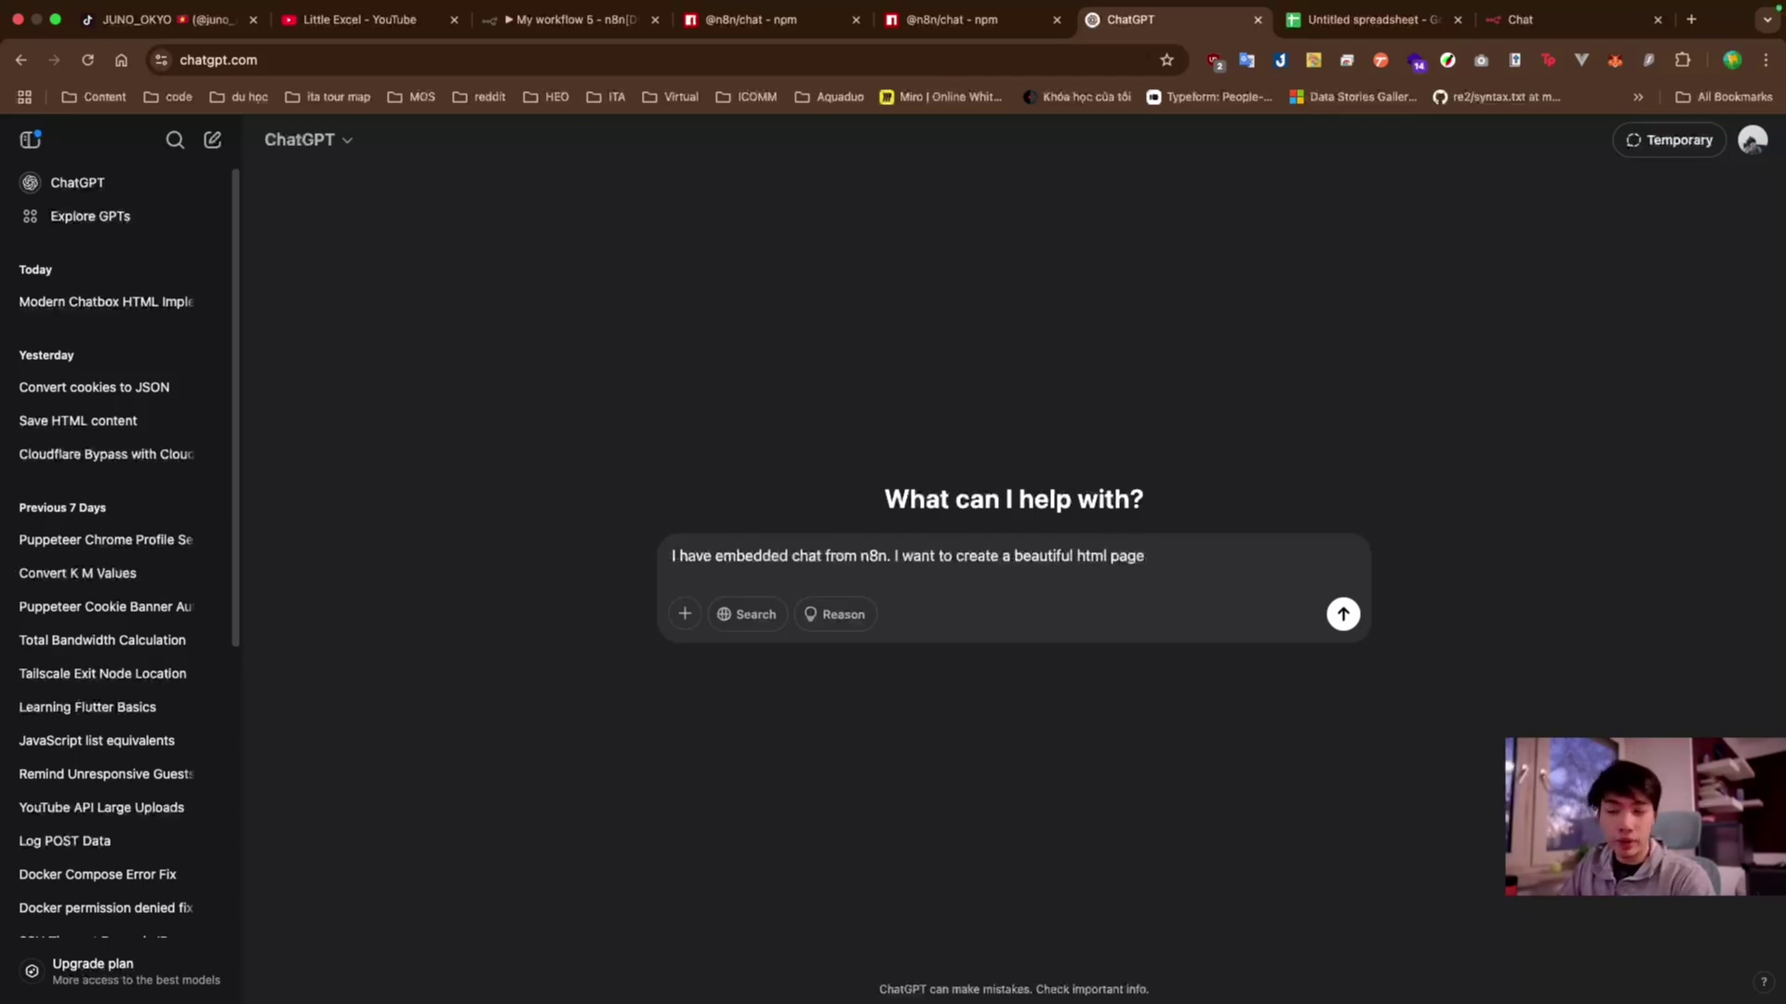
{"action": "type", "text": "in google apps"}
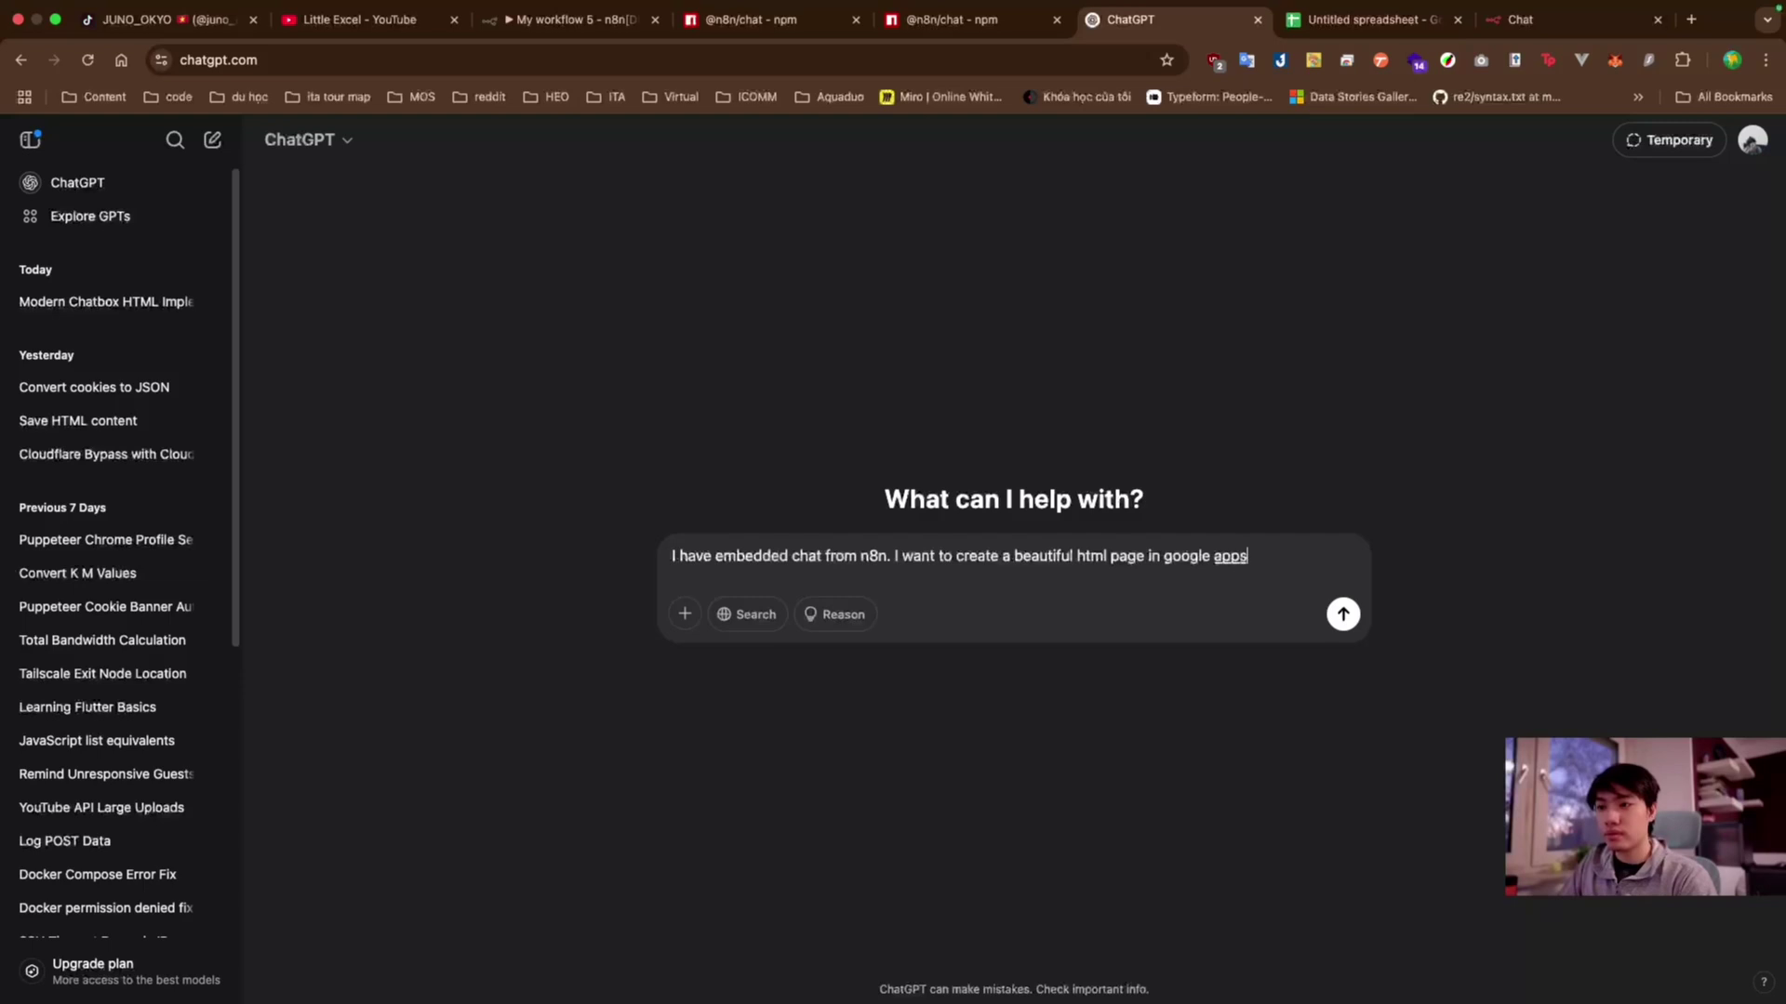
{"action": "type", "text": " cr"}
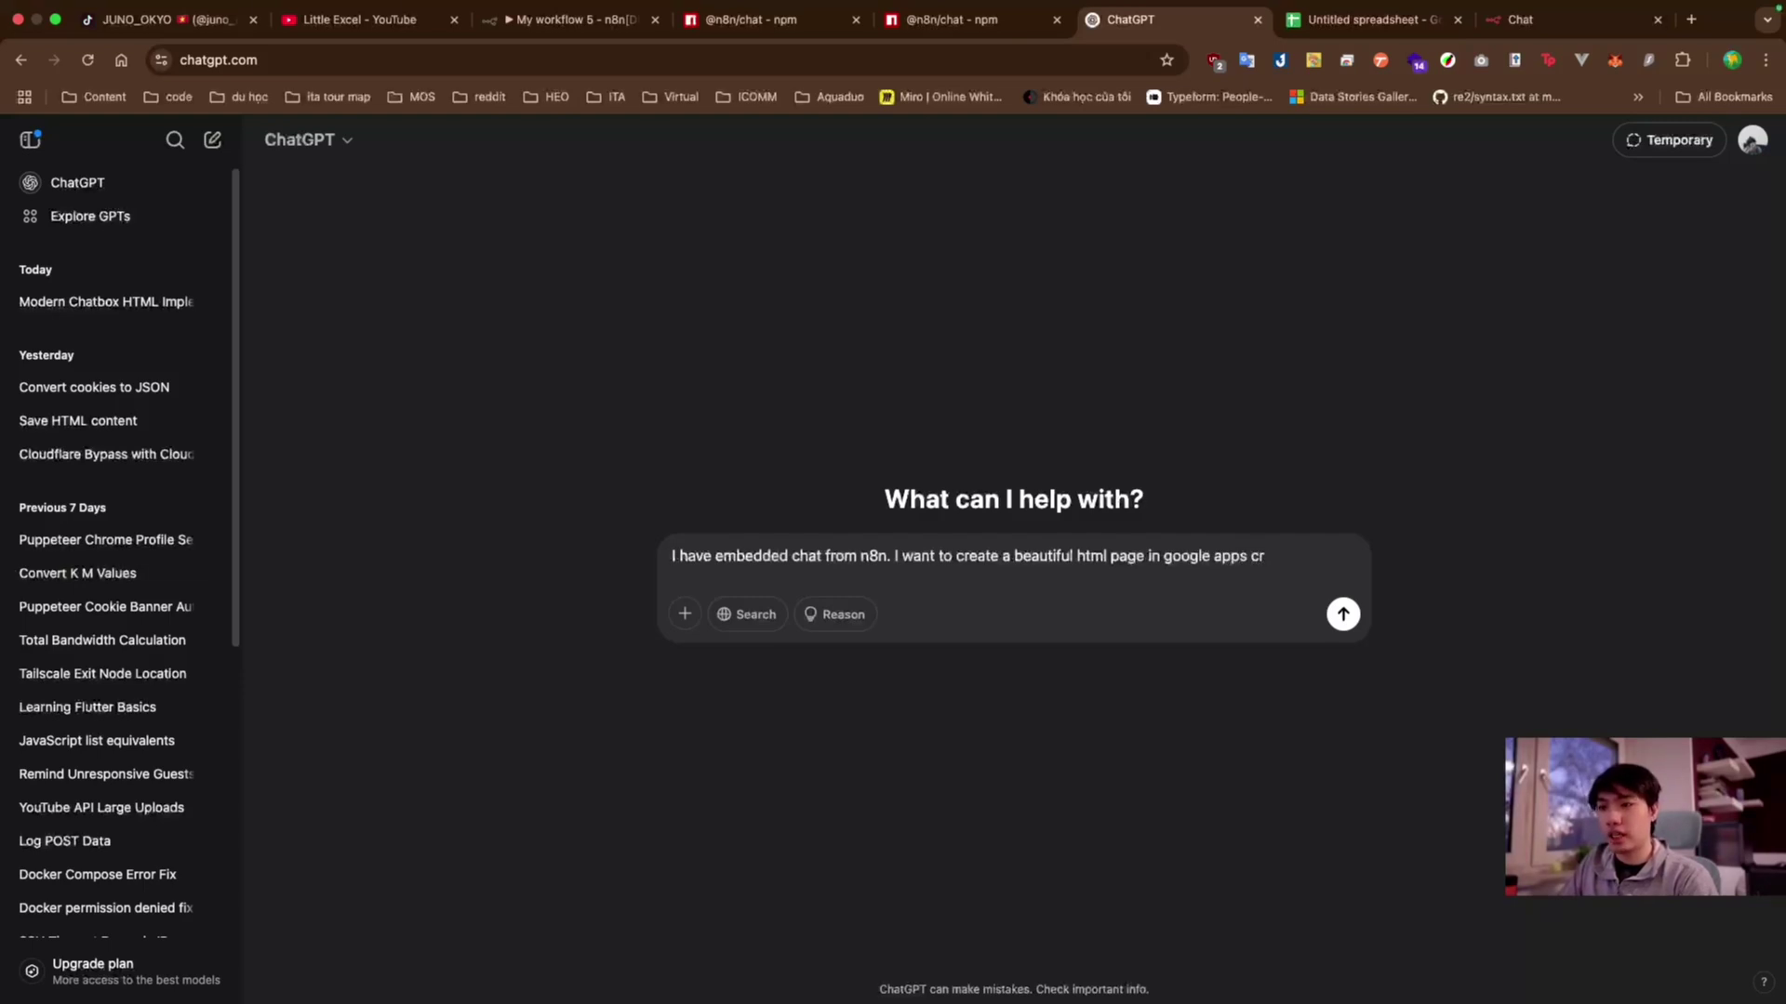
{"action": "key", "text": "BackSpace"}
{"action": "key", "text": "BackSpace"}
{"action": "type", "text": "script, "}
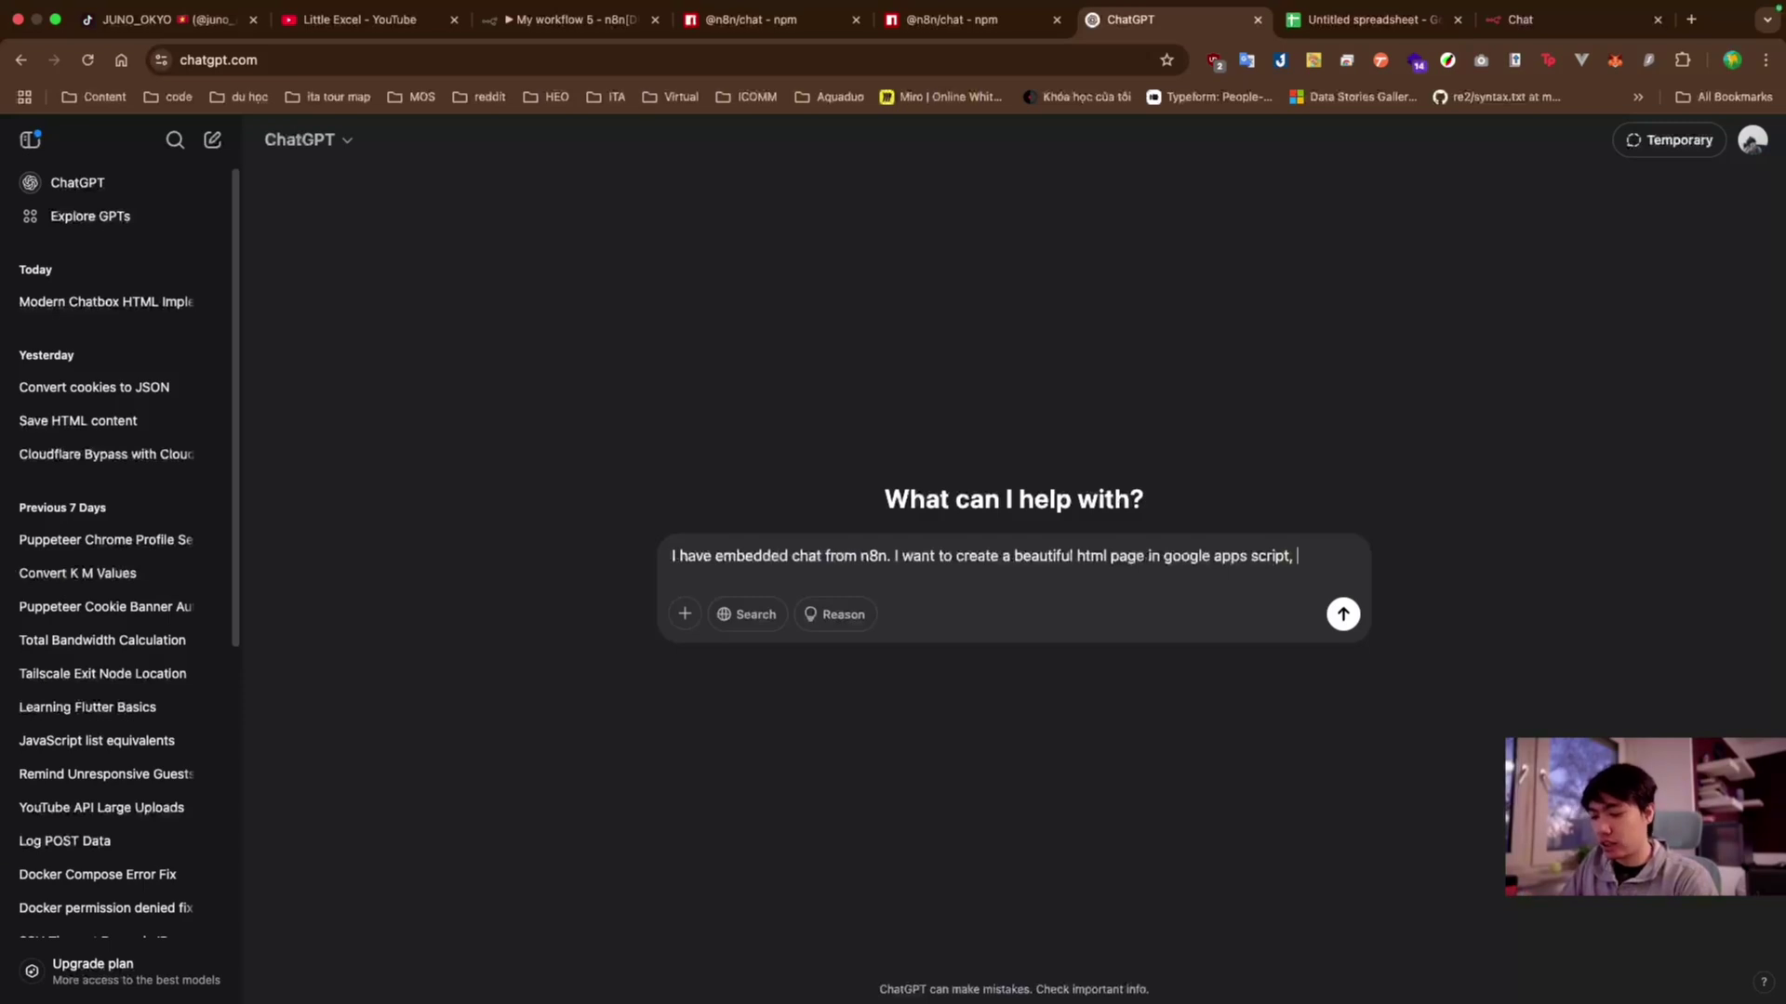
{"action": "type", "text": "modern style, faded pin"}
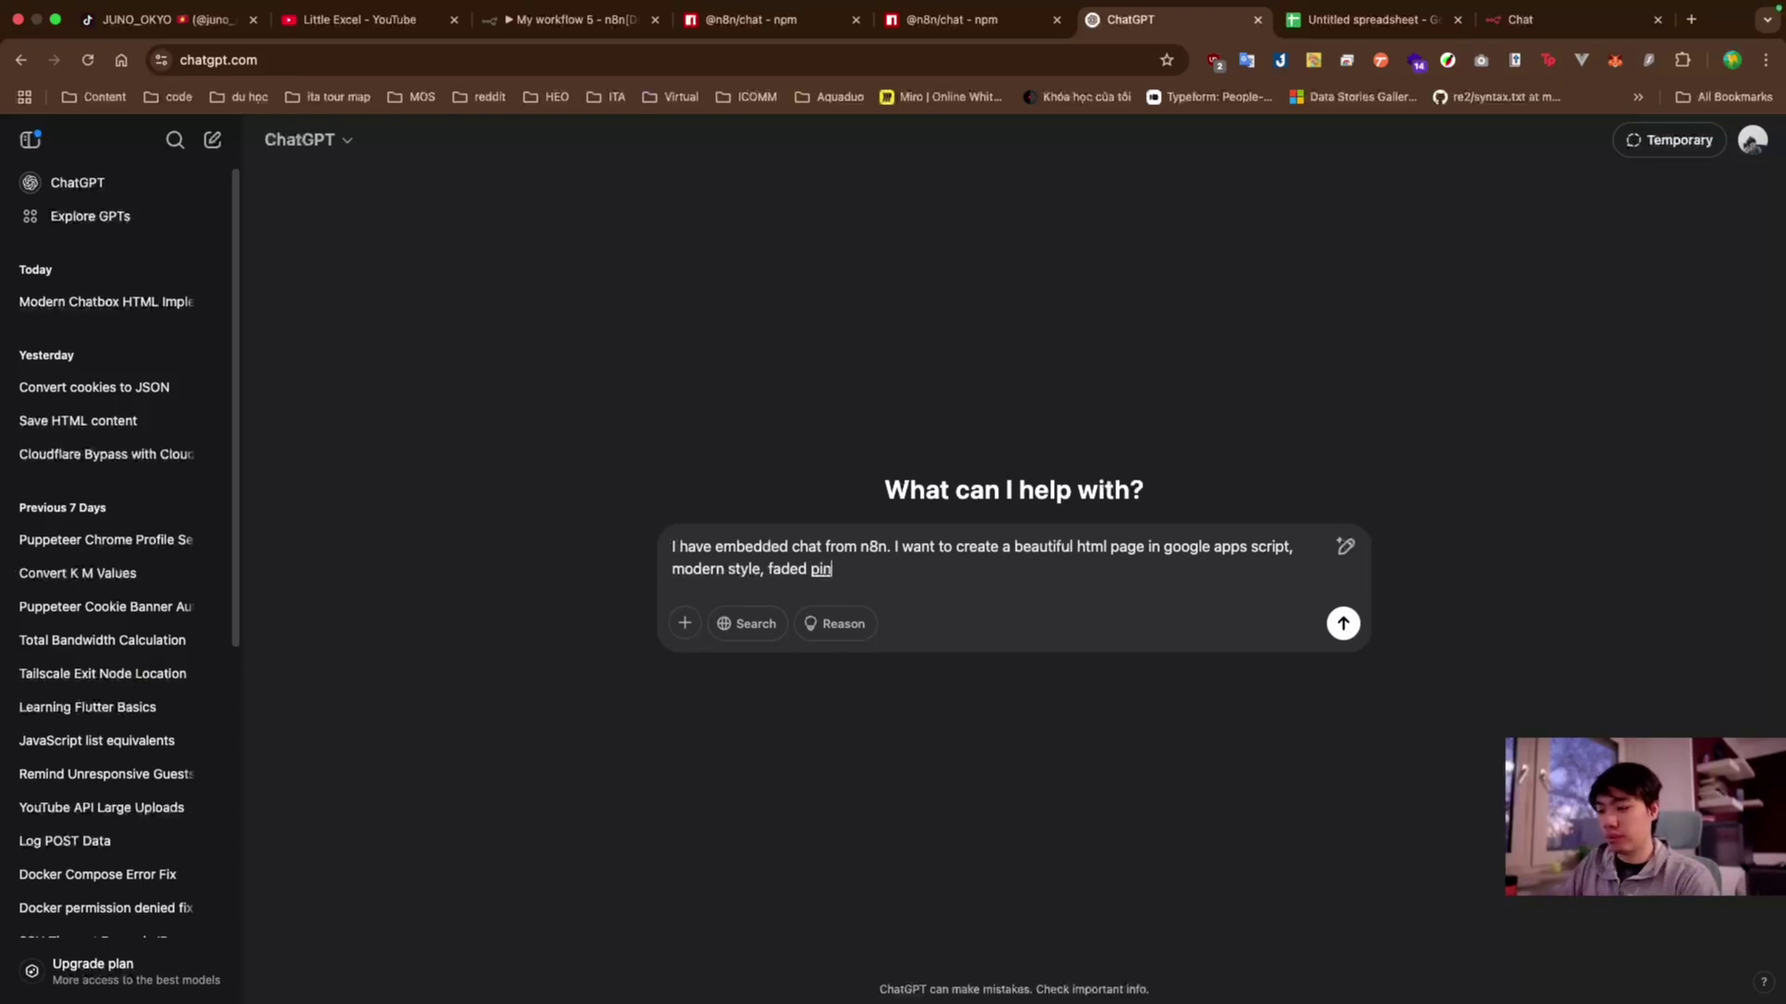
{"action": "type", "text": "k-violet theme. This is"}
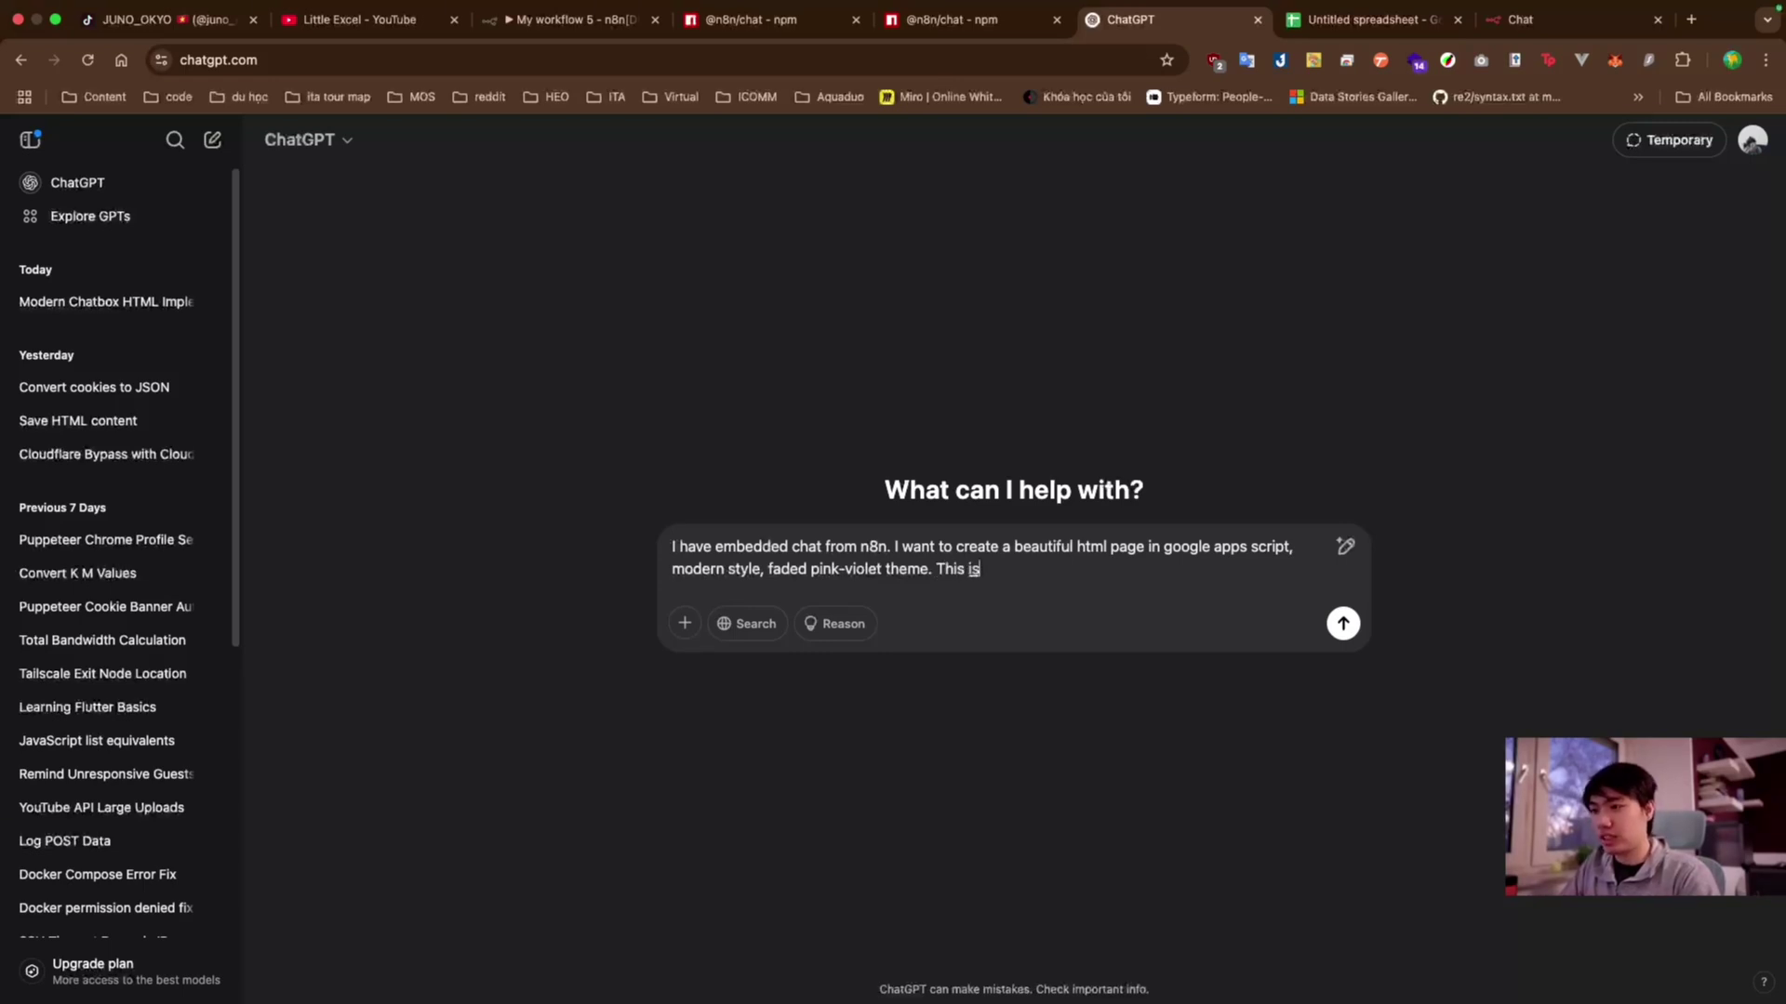
{"action": "type", "text": " the embeddedf"}
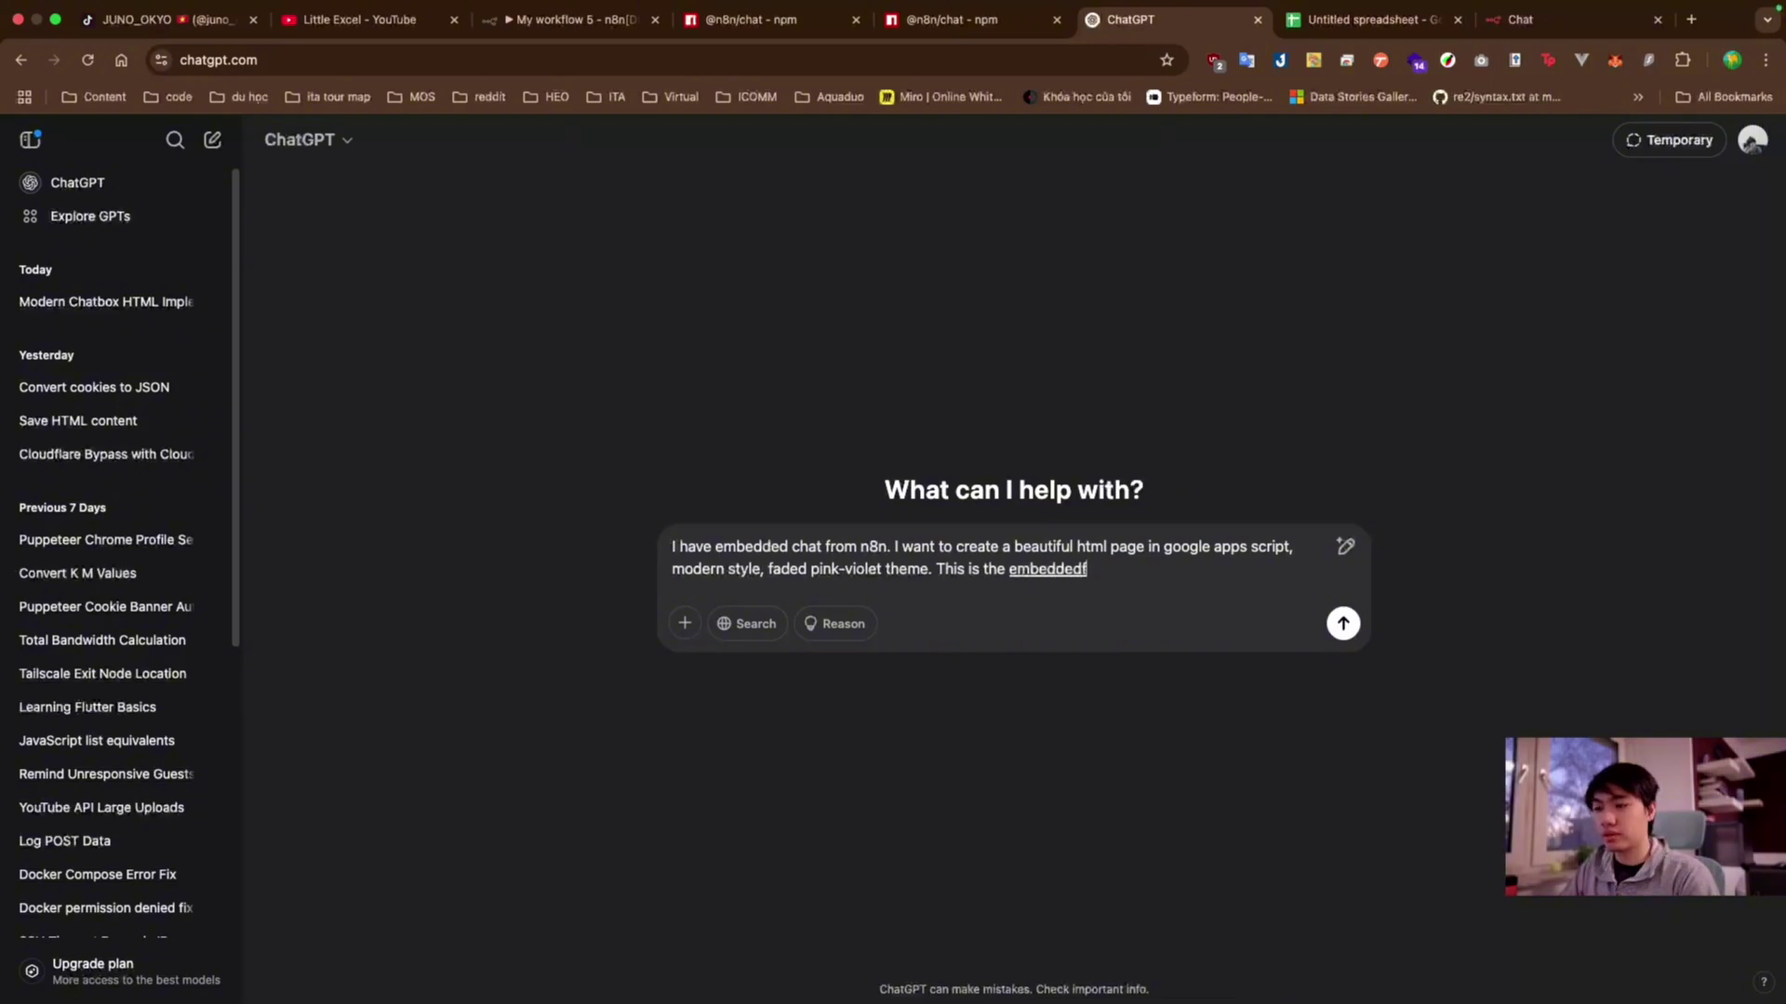
{"action": "key", "text": "BackSpace"}
{"action": "type", "text": "cdn:"}
{"action": "key", "text": "shift+Return"}
{"action": "type", "text": "<link href=\"https://cdn.jsdelivr.net/npm/@n8n/chat/dist/style.css\" rel=\"stylesheet\" /> <script type=\"module\"> \timport { createChat } from 'https://cdn.jsdelivr.net/npm/@n8n/chat/dist/chat.bundle.es.js';  \tcreateChat({ \t\twebhookUrl: 'YOUR_PRODUCTION_WEBHOOK_URL' \t}); </script>"}
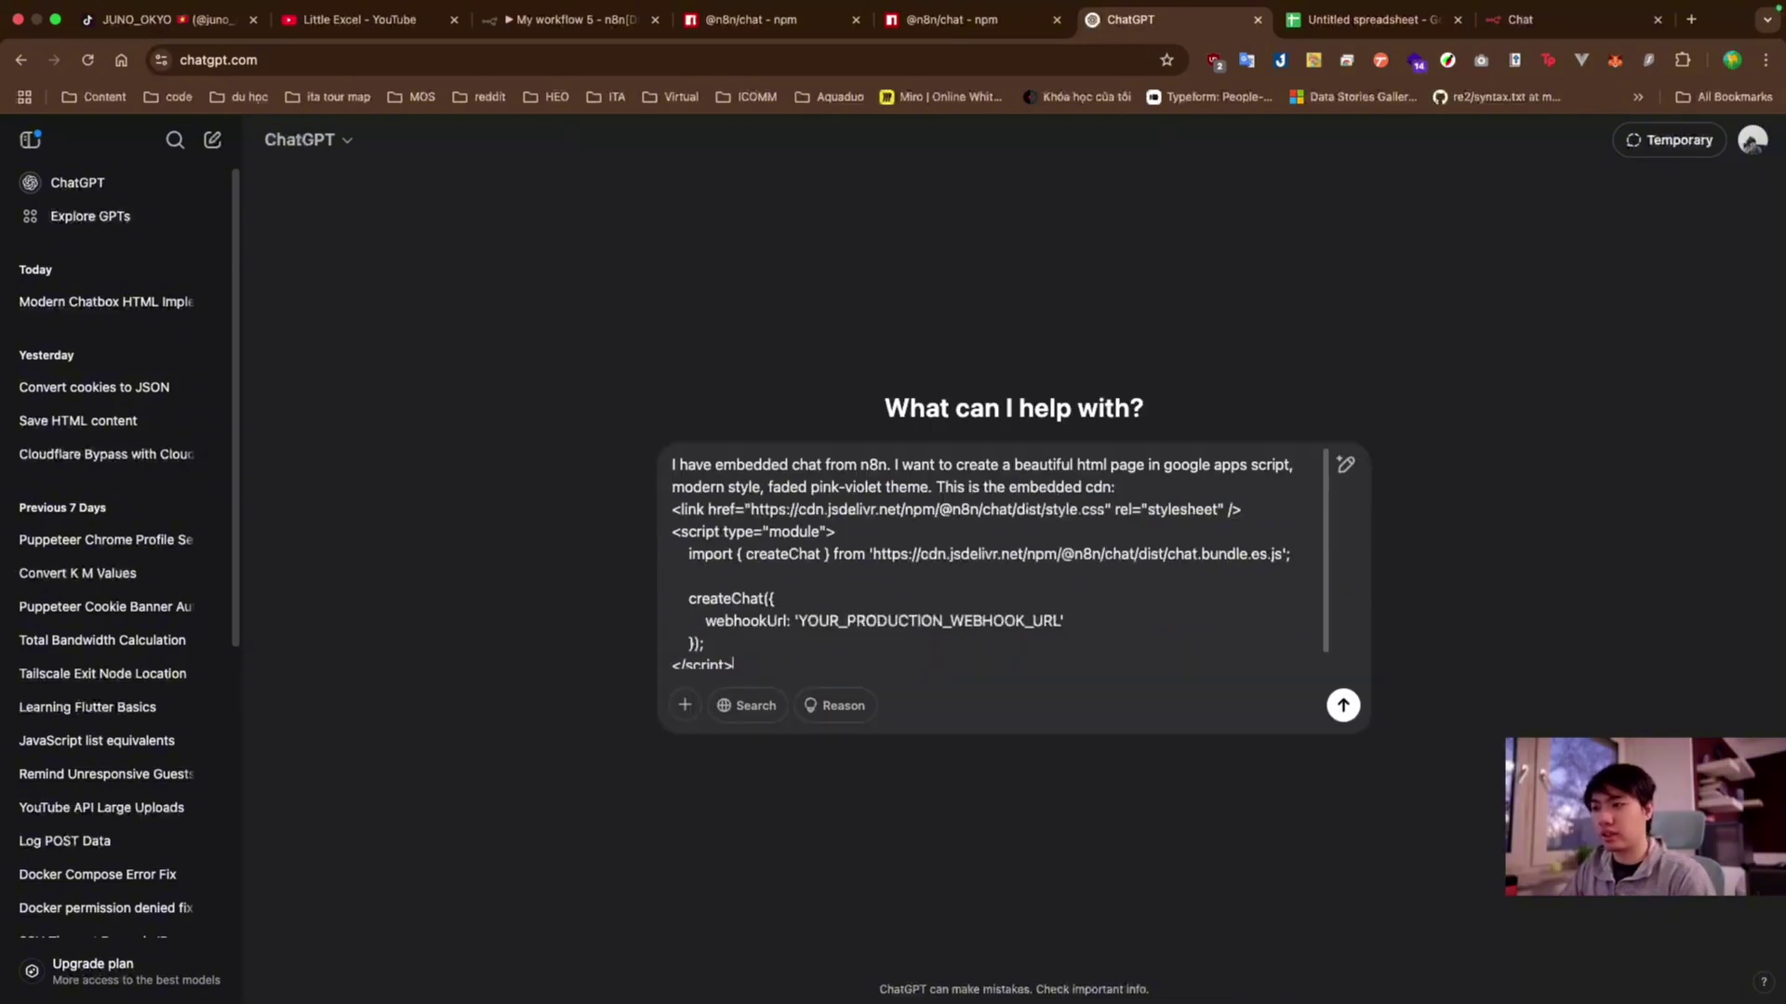
- Send the prompt and preview the generated N8n Chat Ui script as a pink gradient page
{"action": "left_click", "coordinate": [1343, 707]}
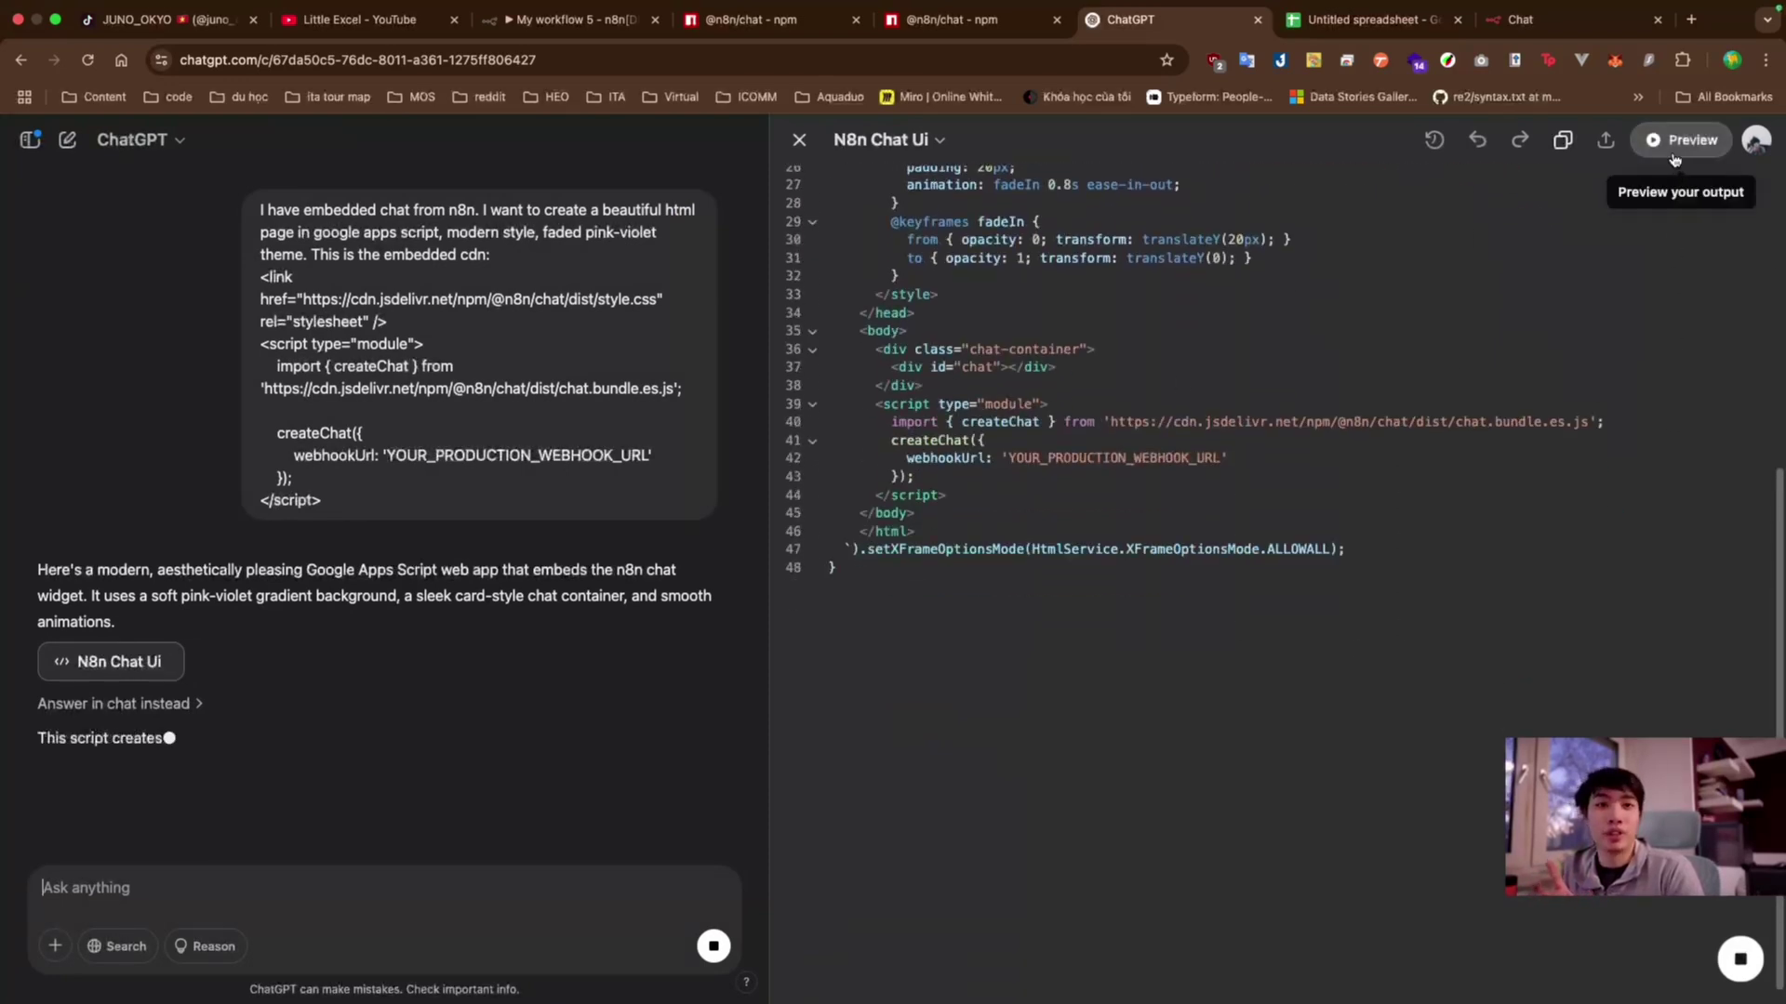
{"action": "scroll", "coordinate": [1546, 386], "scroll_direction": "up", "scroll_amount": 3}
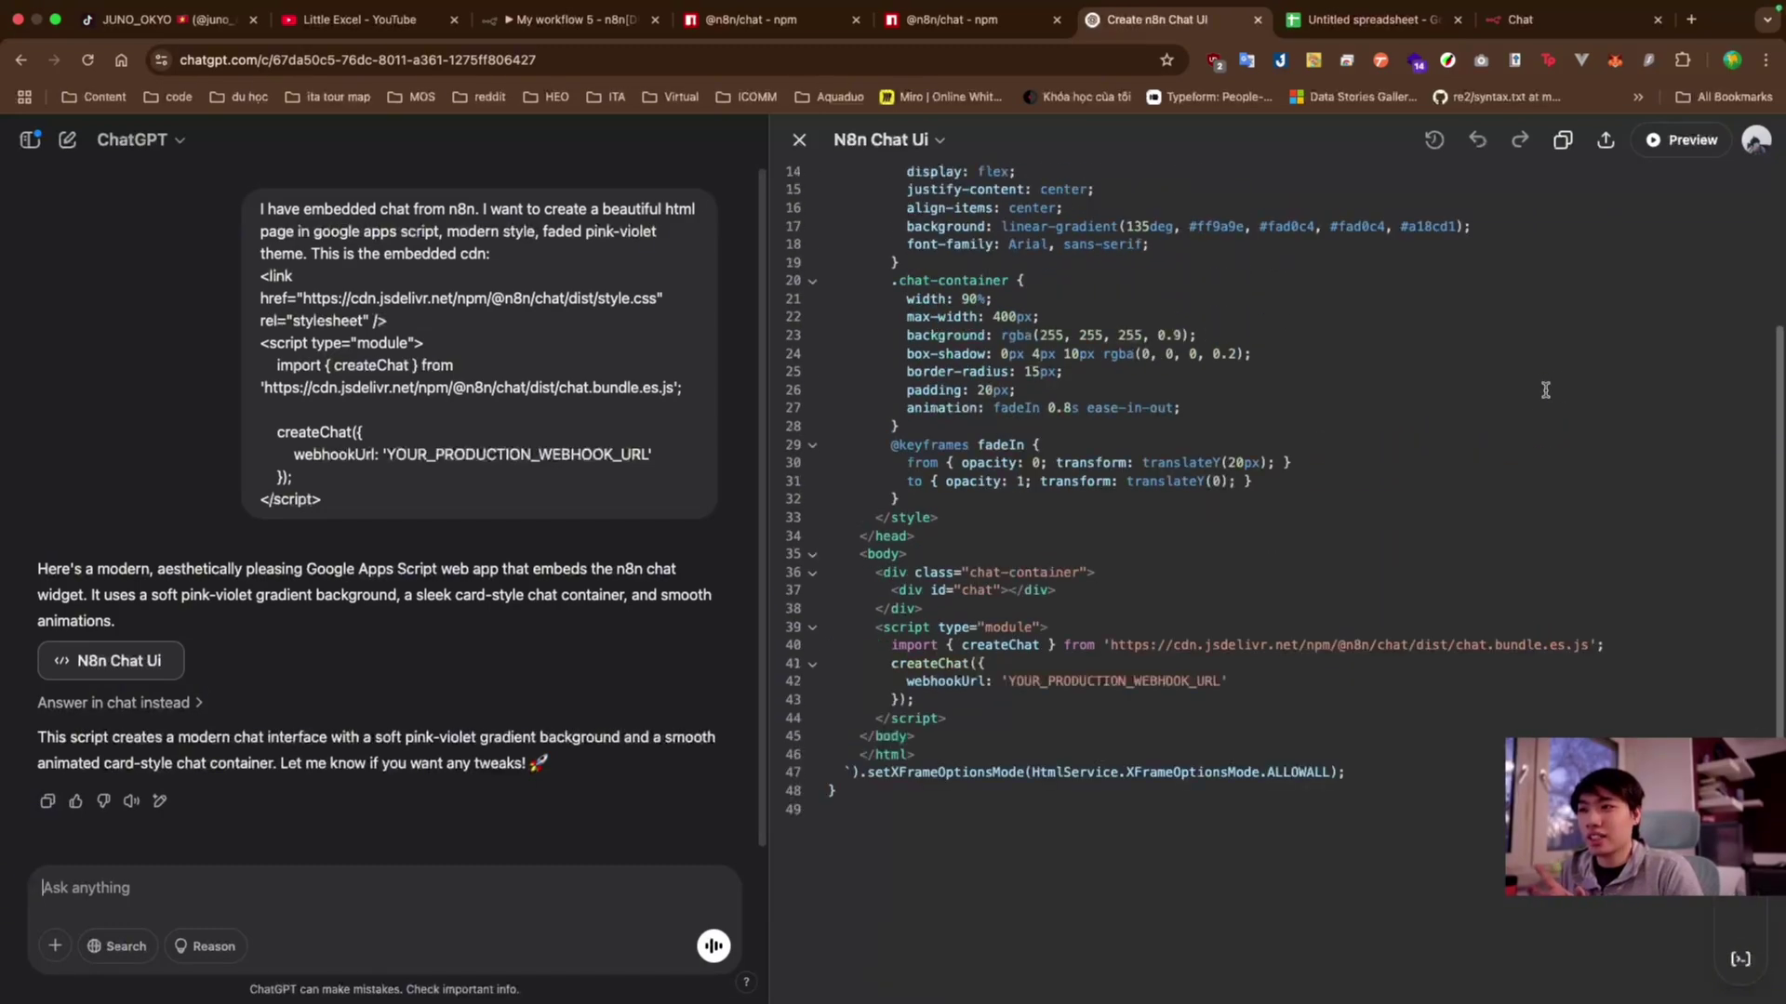
{"action": "scroll", "coordinate": [1574, 399], "scroll_direction": "up", "scroll_amount": 3}
{"action": "scroll", "coordinate": [1575, 399], "scroll_direction": "up", "scroll_amount": 1}
{"action": "scroll", "coordinate": [1572, 405], "scroll_direction": "down", "scroll_amount": 5}
{"action": "left_click", "coordinate": [1679, 141]}
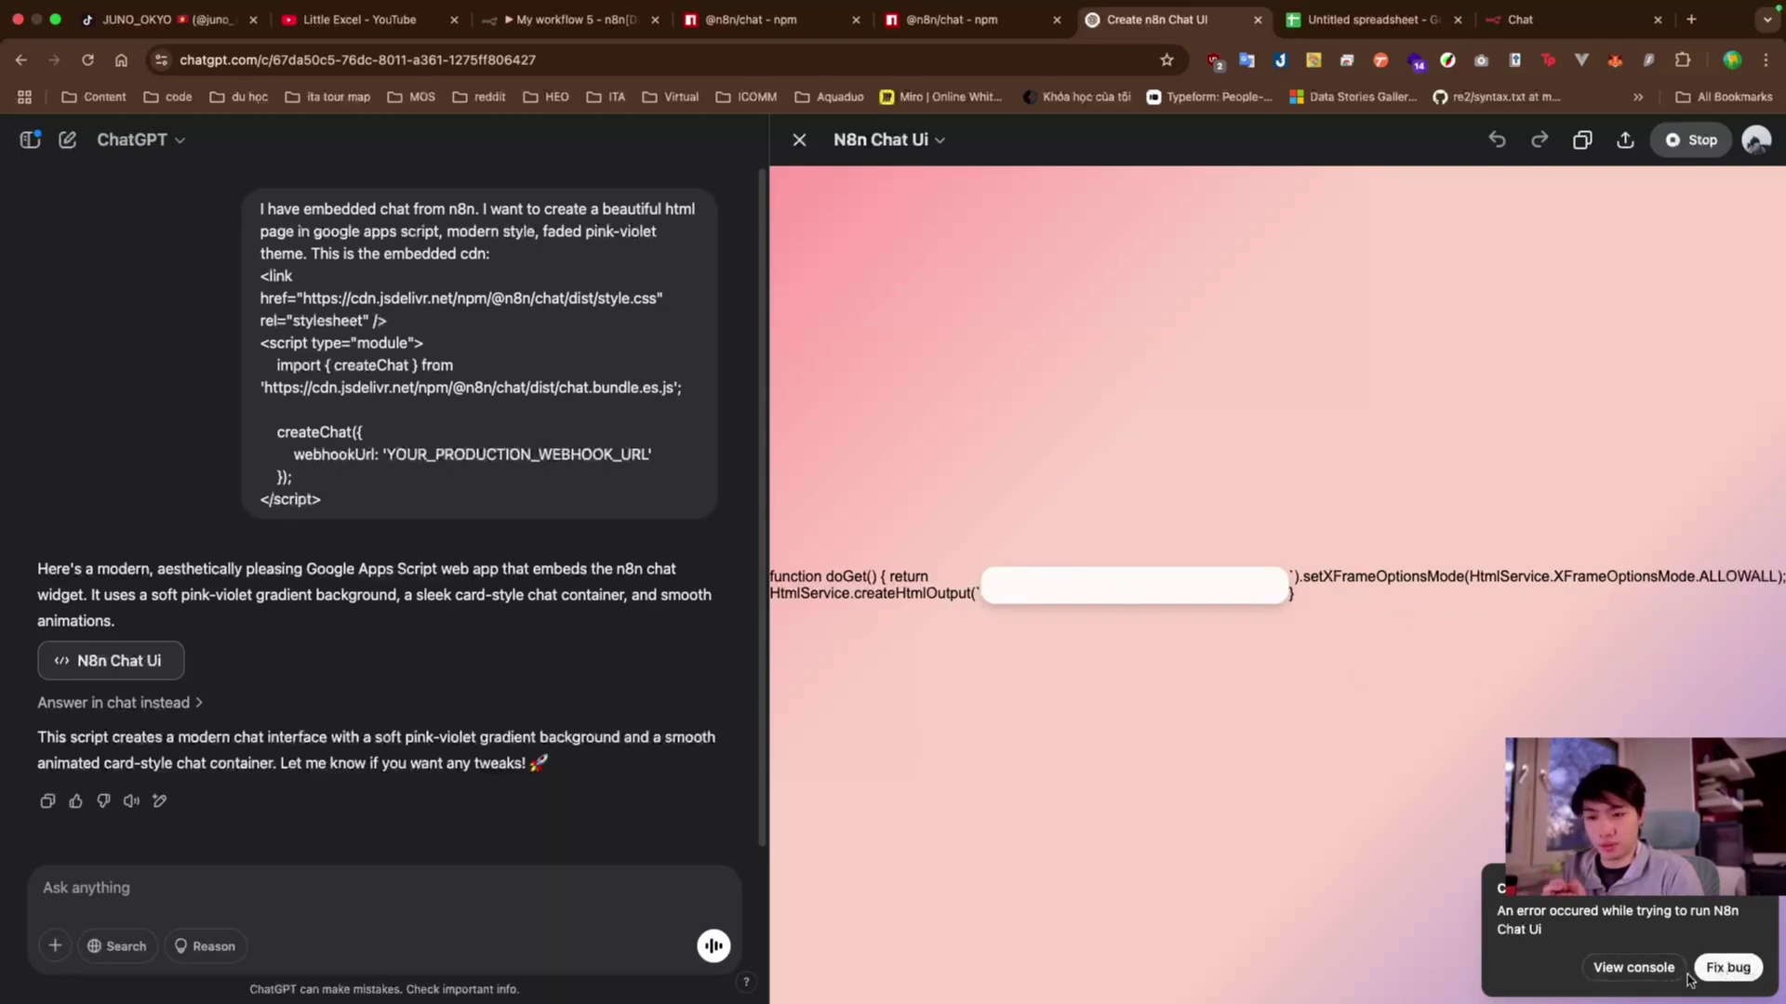
- Check the preview's error details and repeatedly open and close the embedded n8n chat window
{"action": "left_click", "coordinate": [1634, 968]}
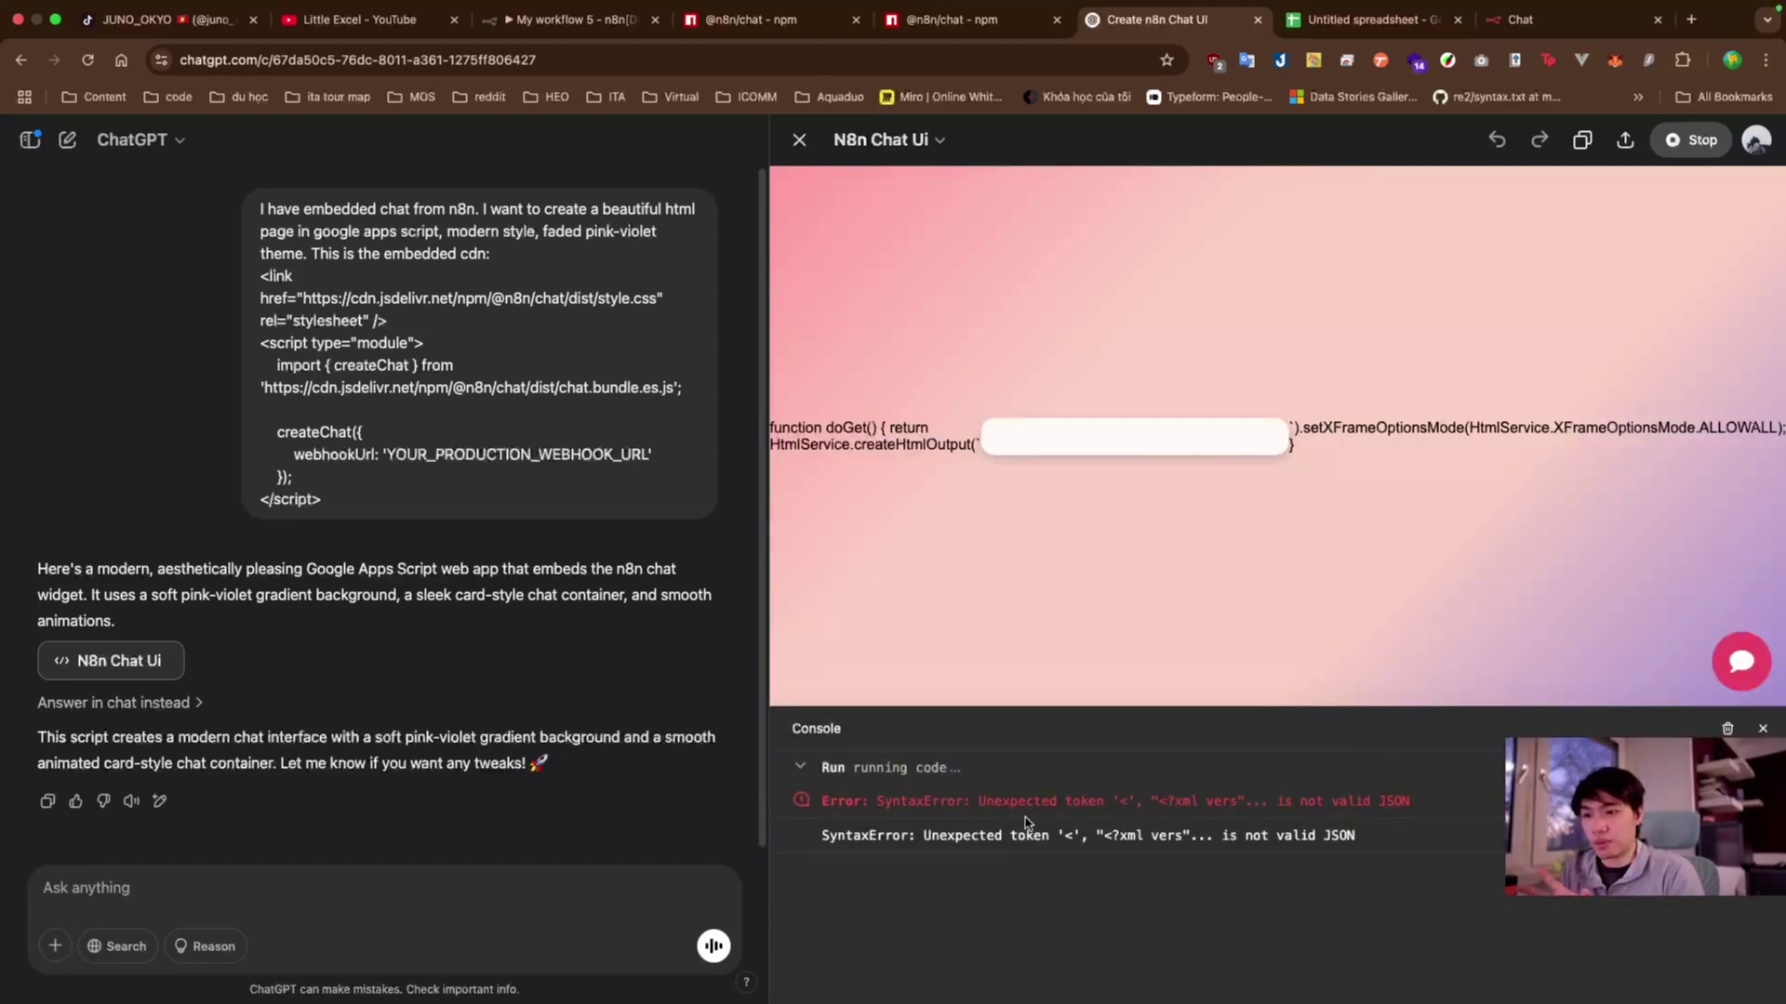
{"action": "left_click", "coordinate": [1741, 662]}
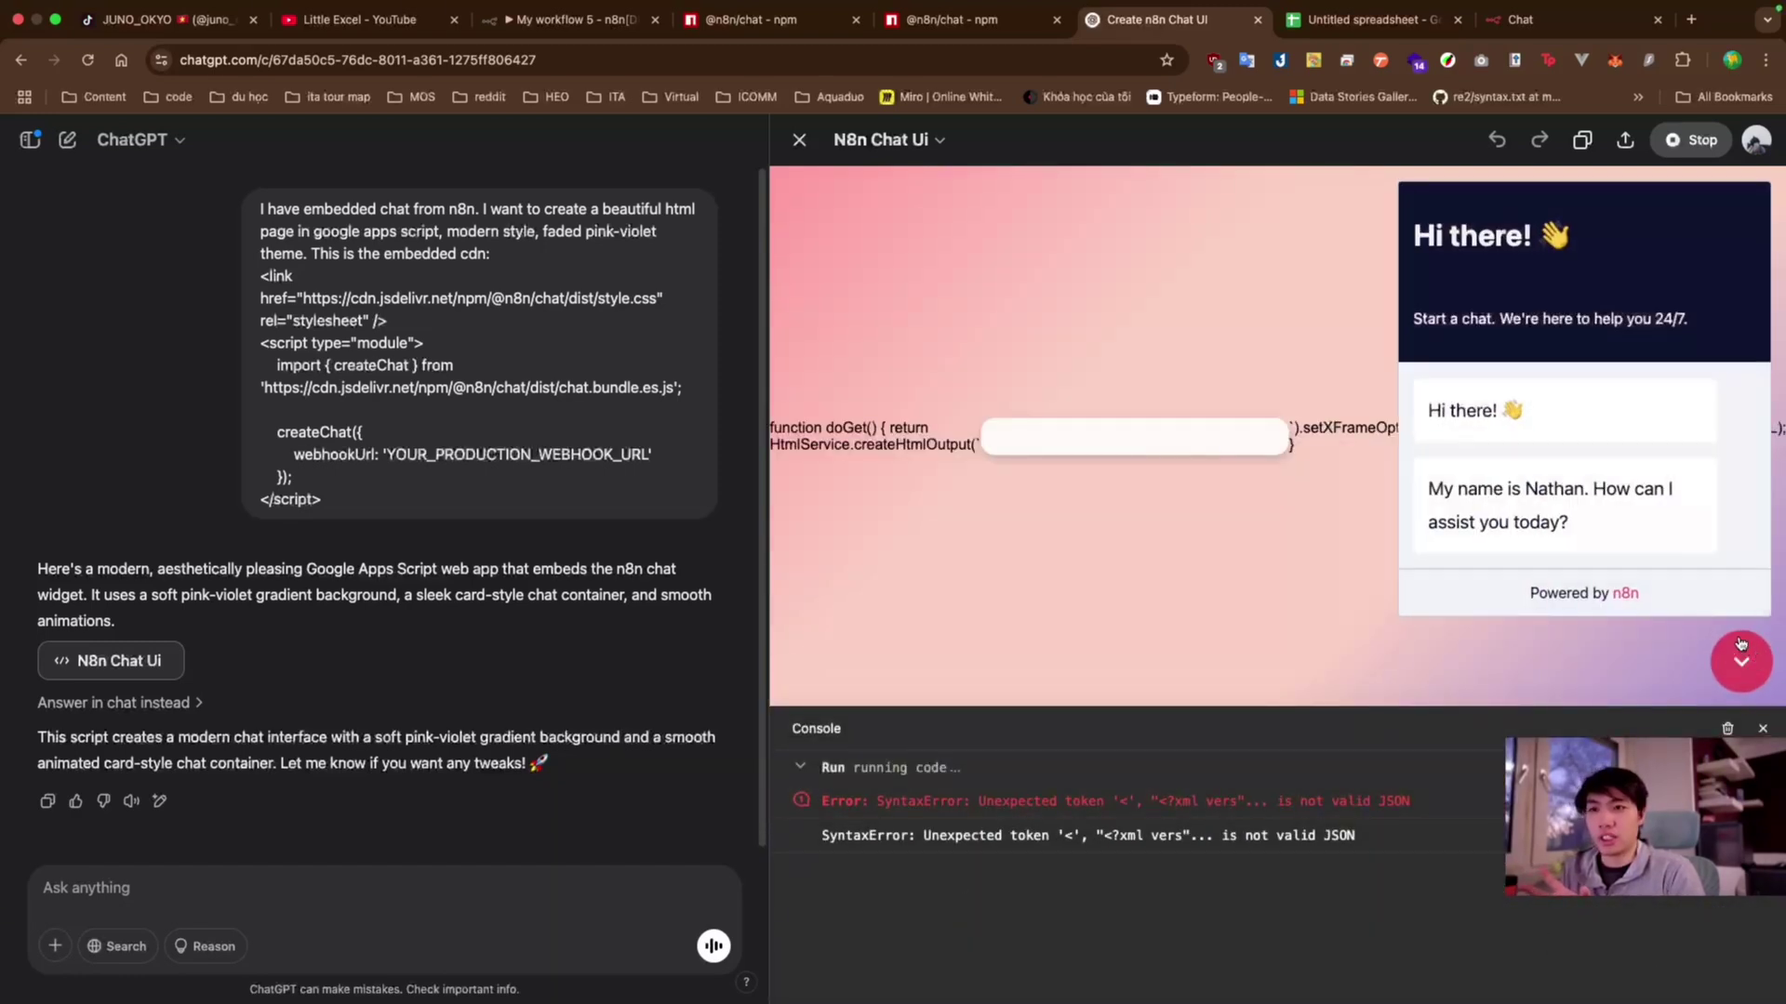
{"action": "left_click", "coordinate": [1753, 665]}
{"action": "left_click", "coordinate": [1757, 667]}
{"action": "left_click", "coordinate": [1757, 667]}
{"action": "left_click", "coordinate": [1758, 667]}
{"action": "left_click", "coordinate": [1758, 668]}
{"action": "left_click", "coordinate": [1757, 667]}
{"action": "left_click", "coordinate": [1758, 668]}
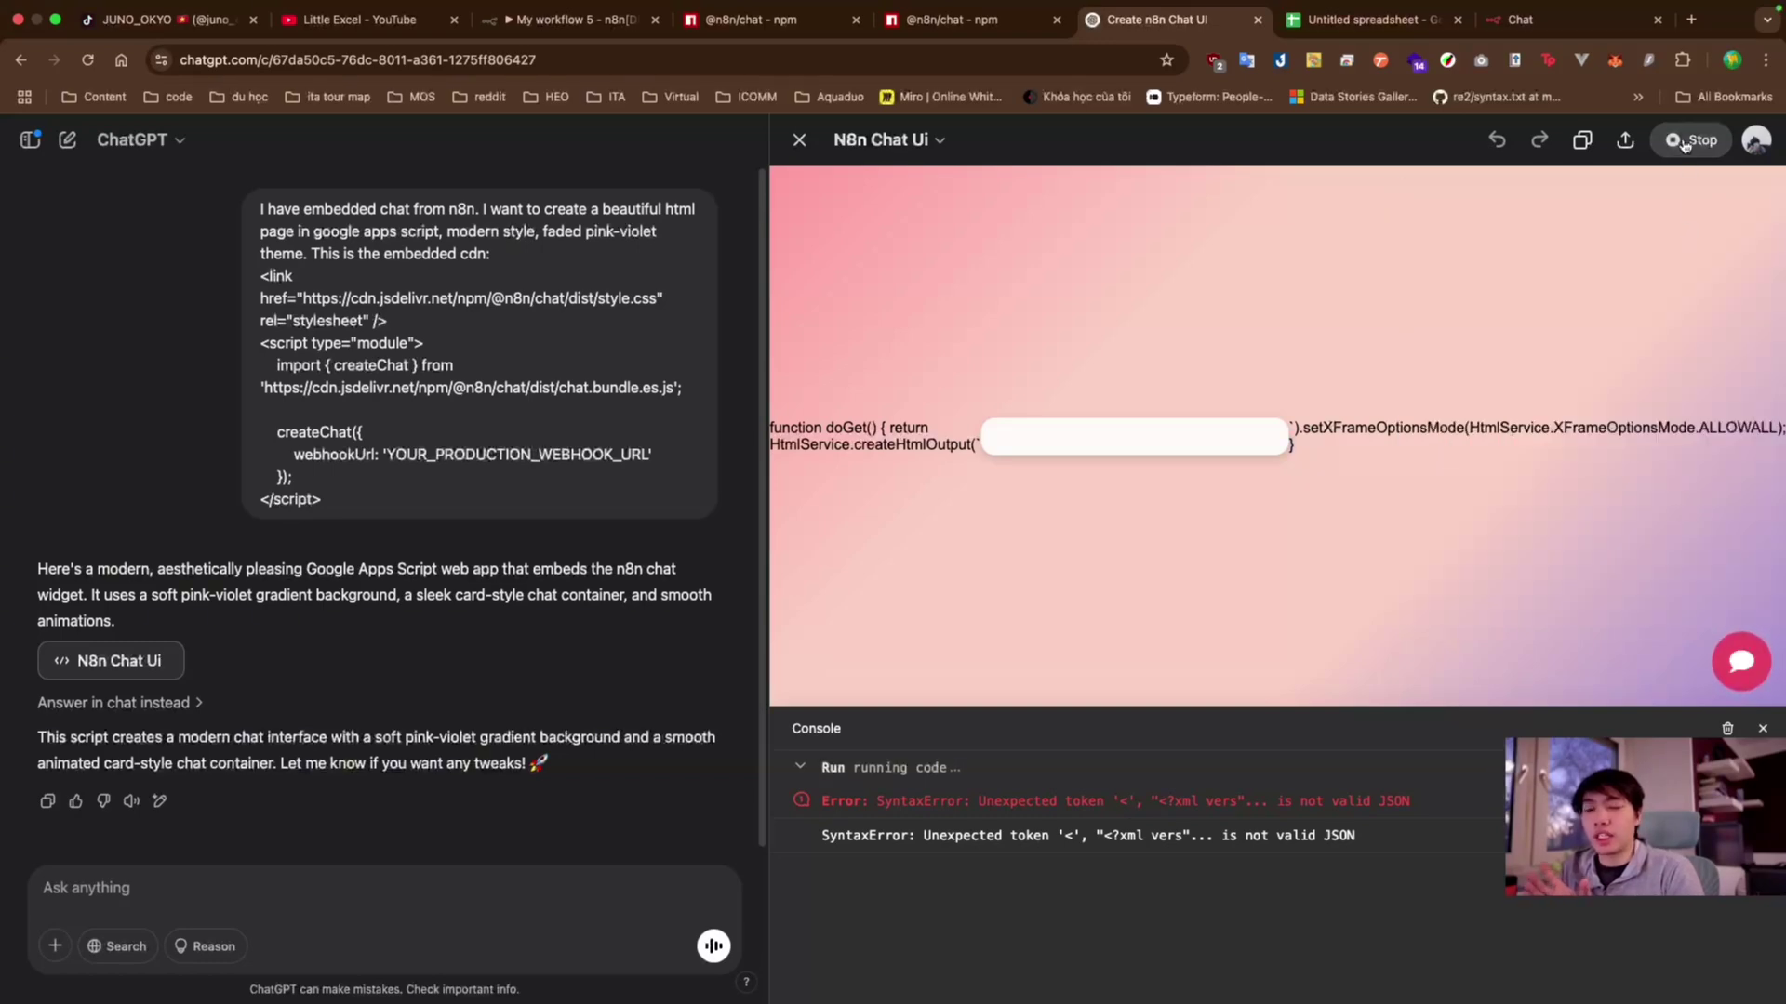
- Return from the preview to the code and look over the doGet function
{"action": "left_click", "coordinate": [1692, 140]}
{"action": "scroll", "coordinate": [1167, 502], "scroll_direction": "down", "scroll_amount": 5}
{"action": "scroll", "coordinate": [1158, 465], "scroll_direction": "up", "scroll_amount": 10}
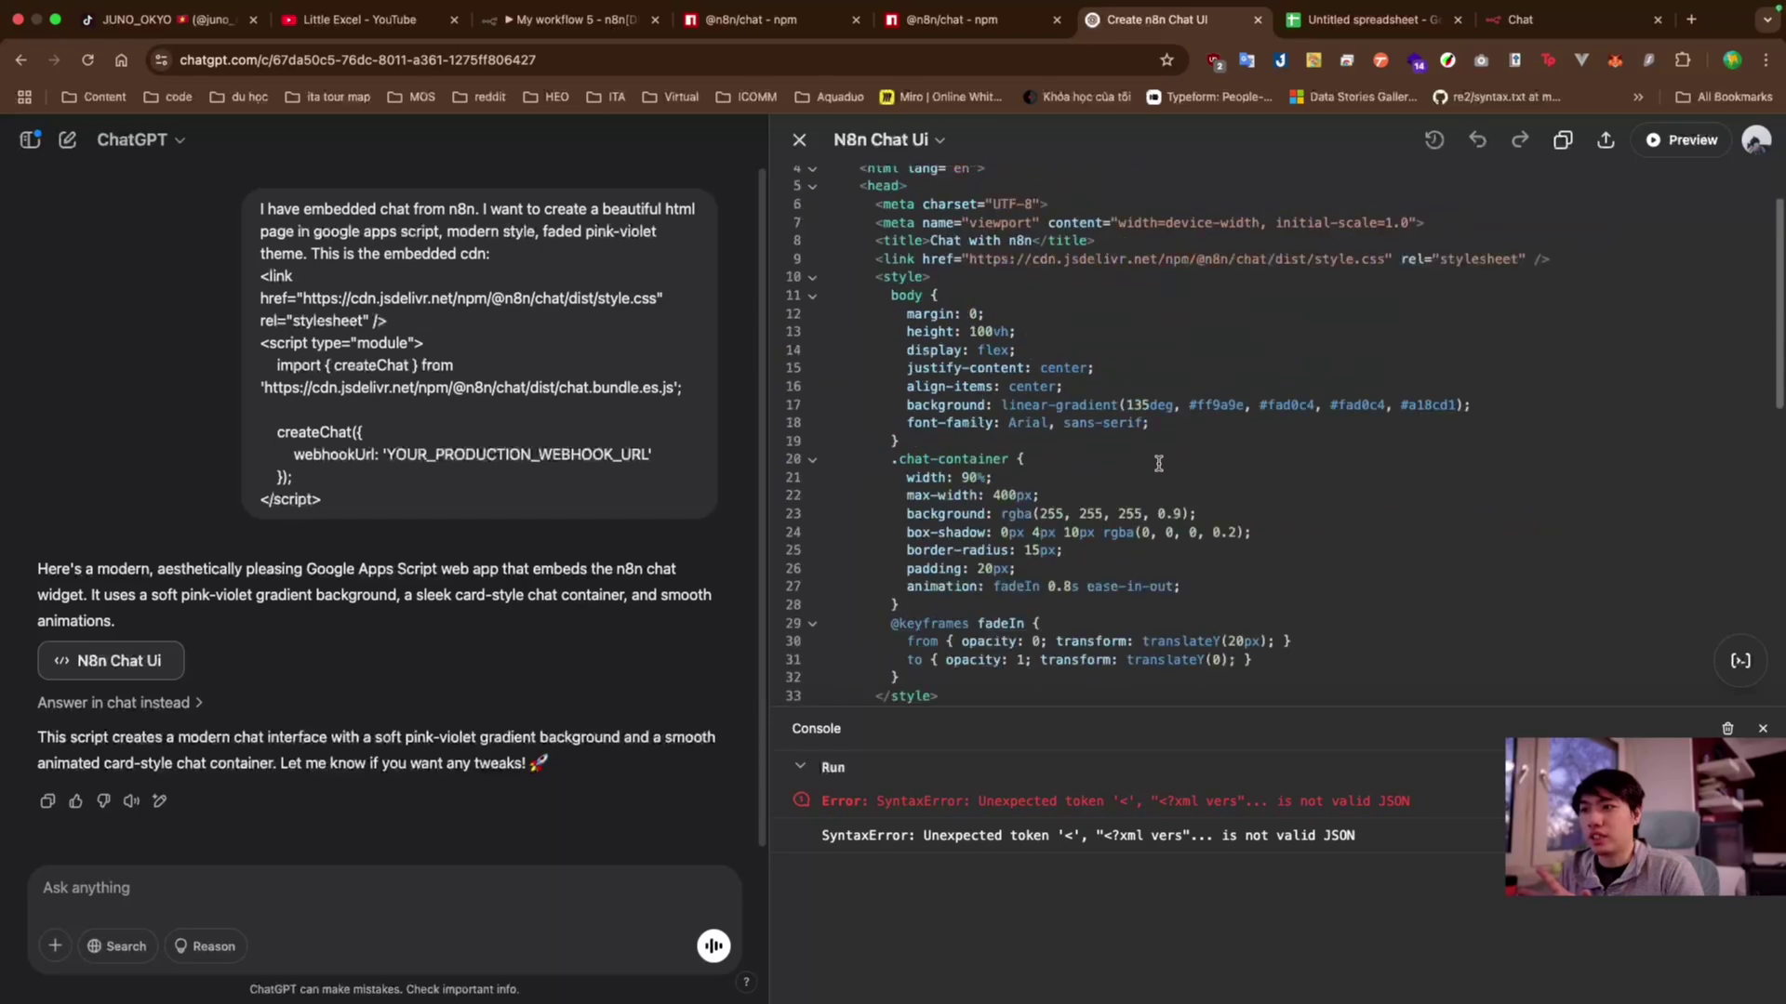
{"action": "scroll", "coordinate": [1133, 406], "scroll_direction": "up", "scroll_amount": 2}
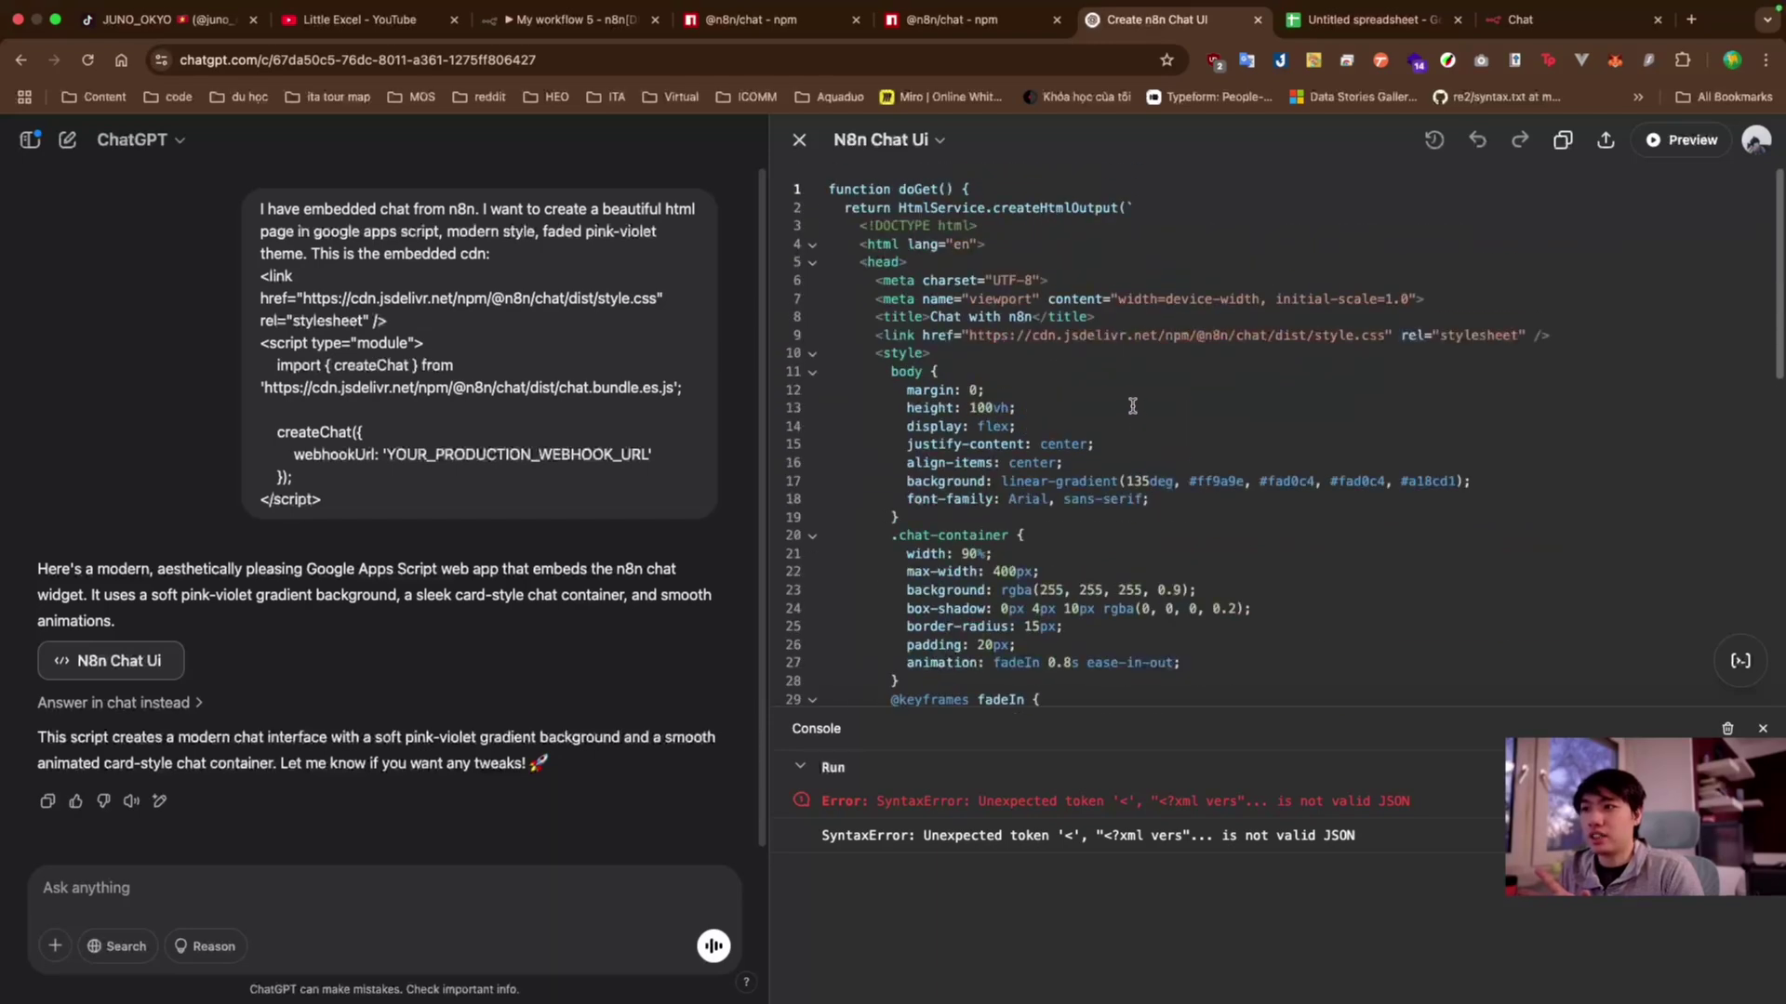
{"action": "double_click", "coordinate": [926, 188]}
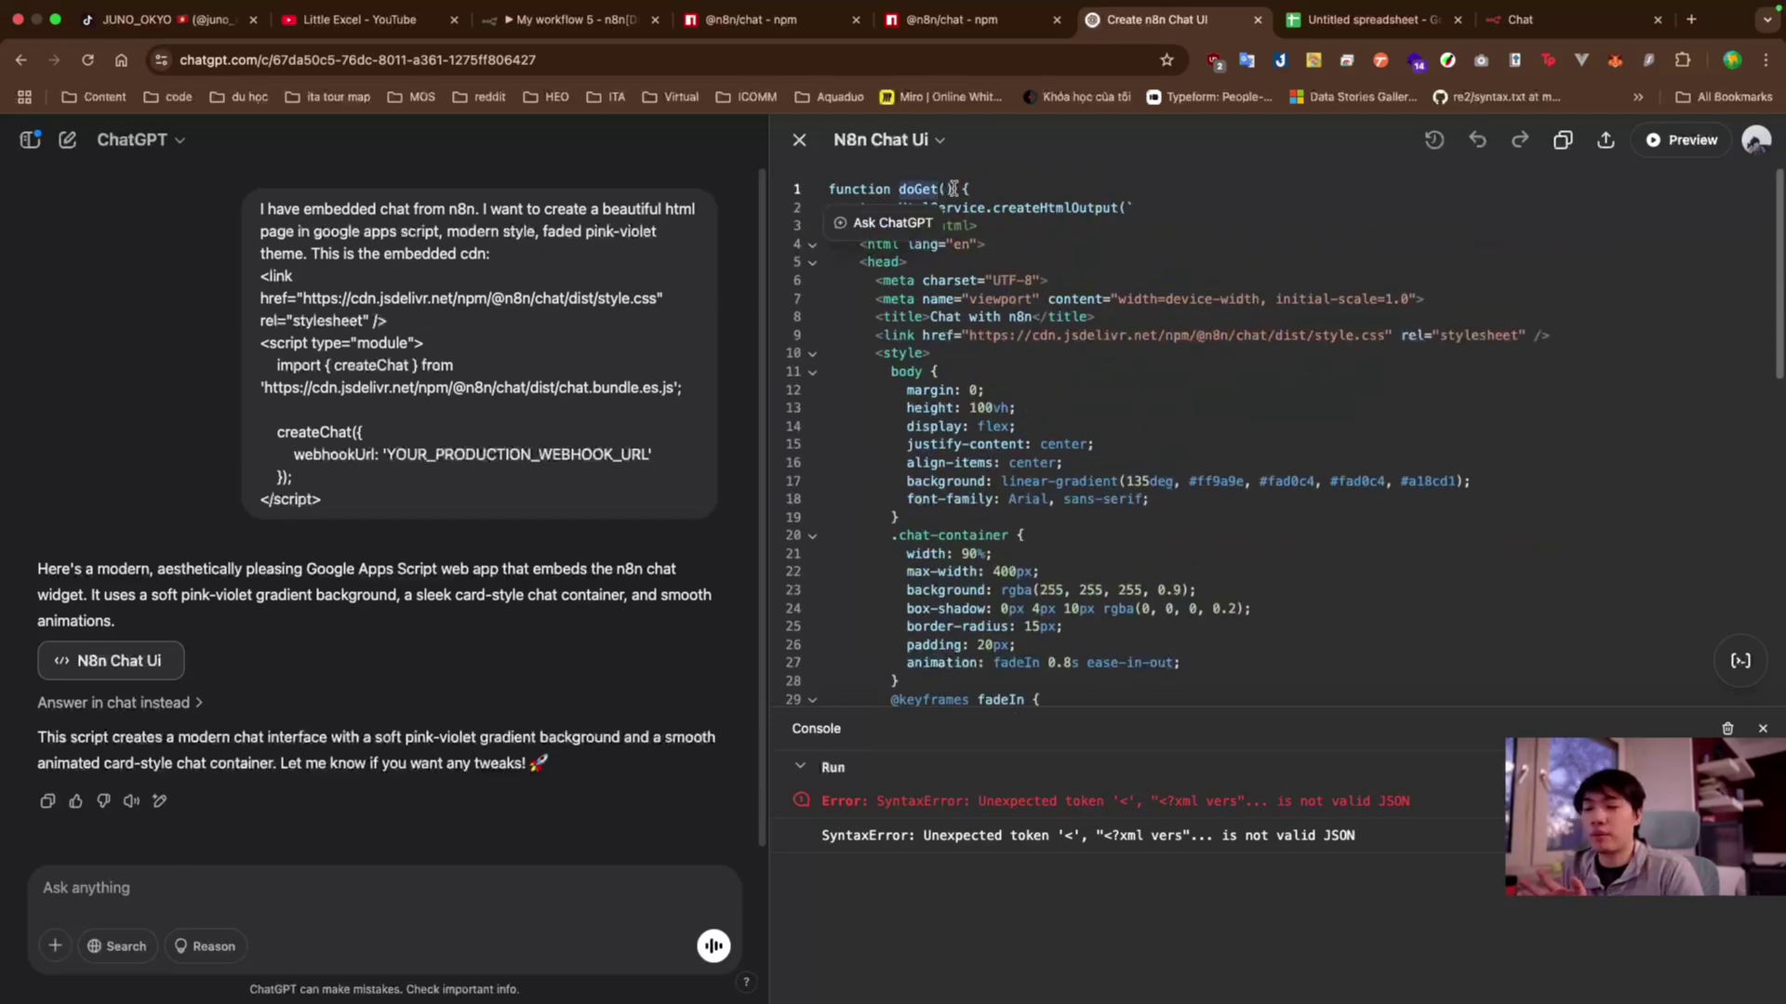
{"action": "left_click", "coordinate": [1026, 242]}
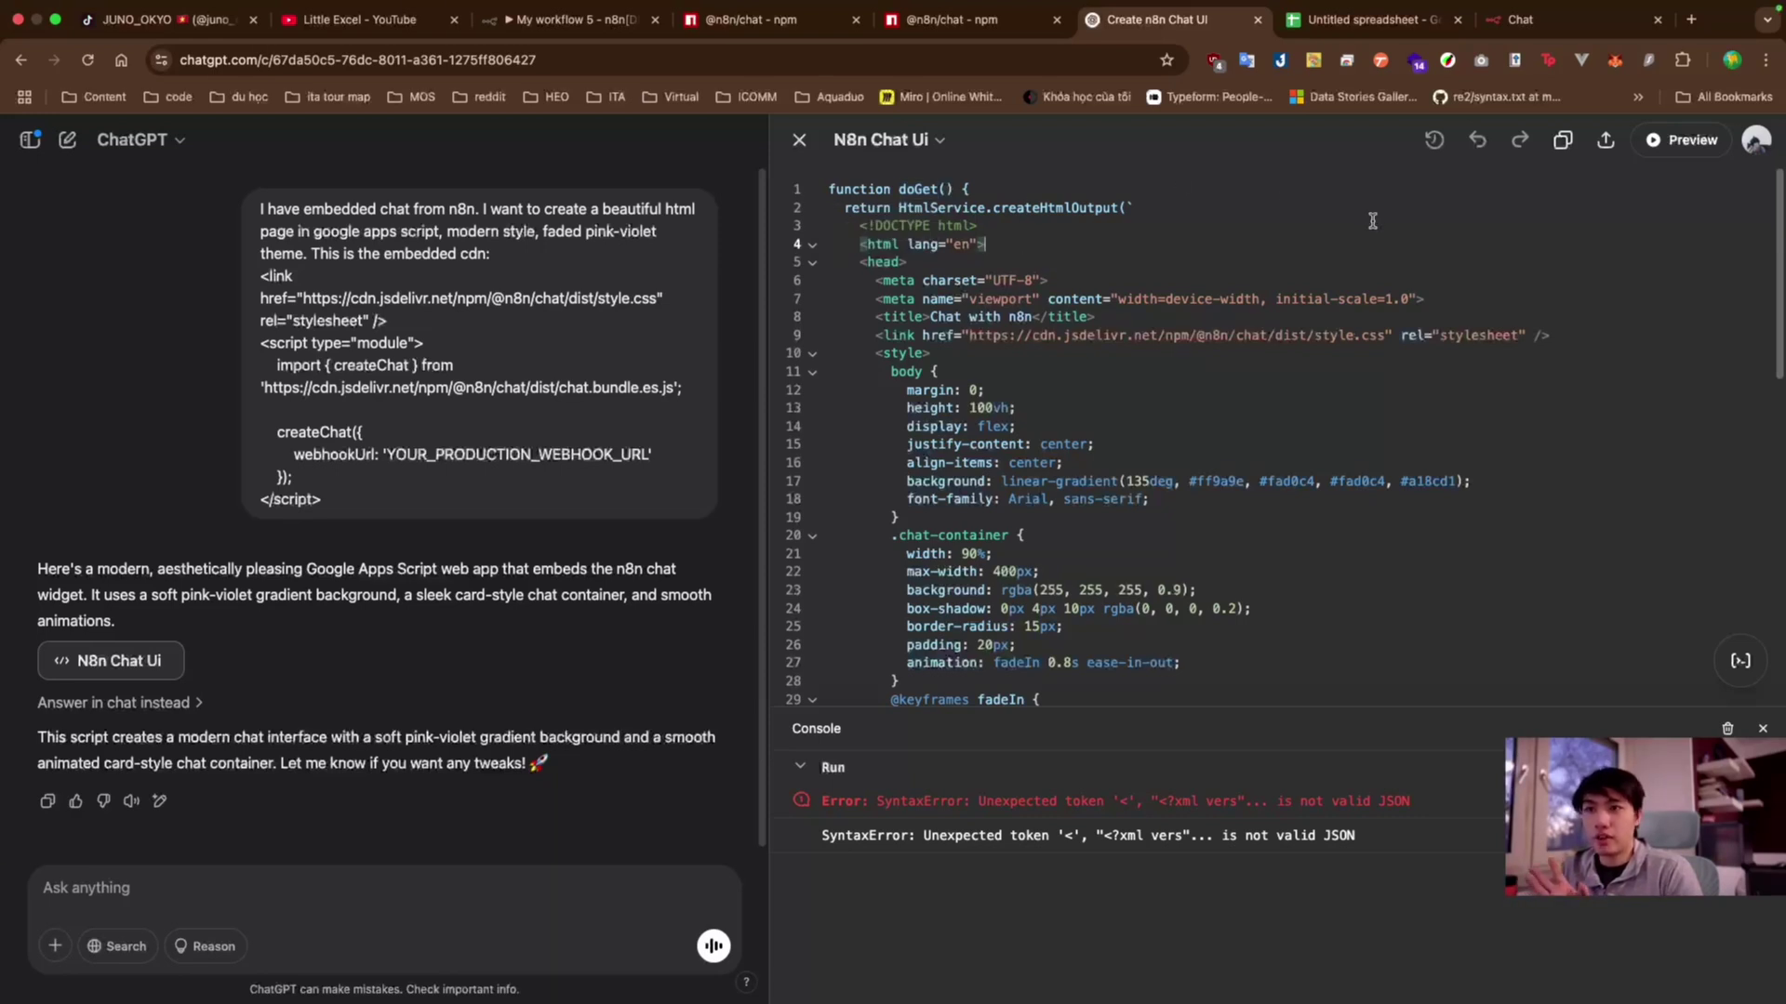
- Re-run the preview to test the chat widget, then select the whole generated script
{"action": "left_click", "coordinate": [1680, 139]}
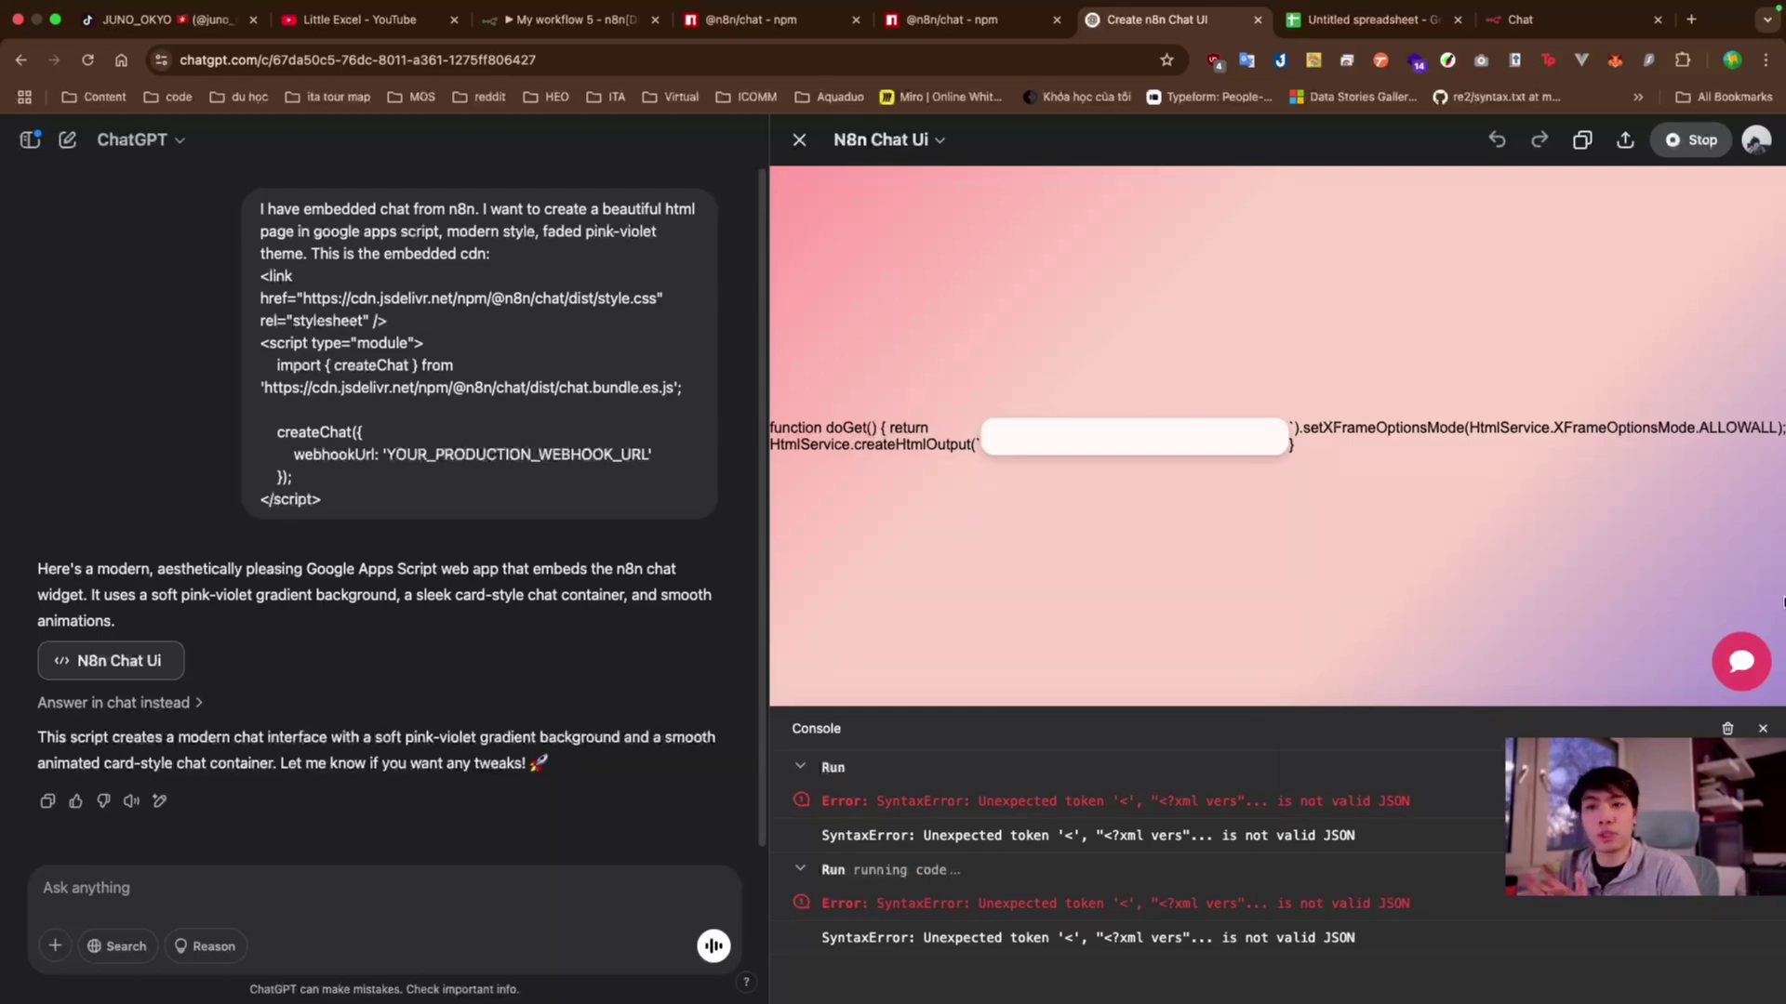
{"action": "left_click", "coordinate": [1741, 661]}
{"action": "left_click", "coordinate": [1741, 661]}
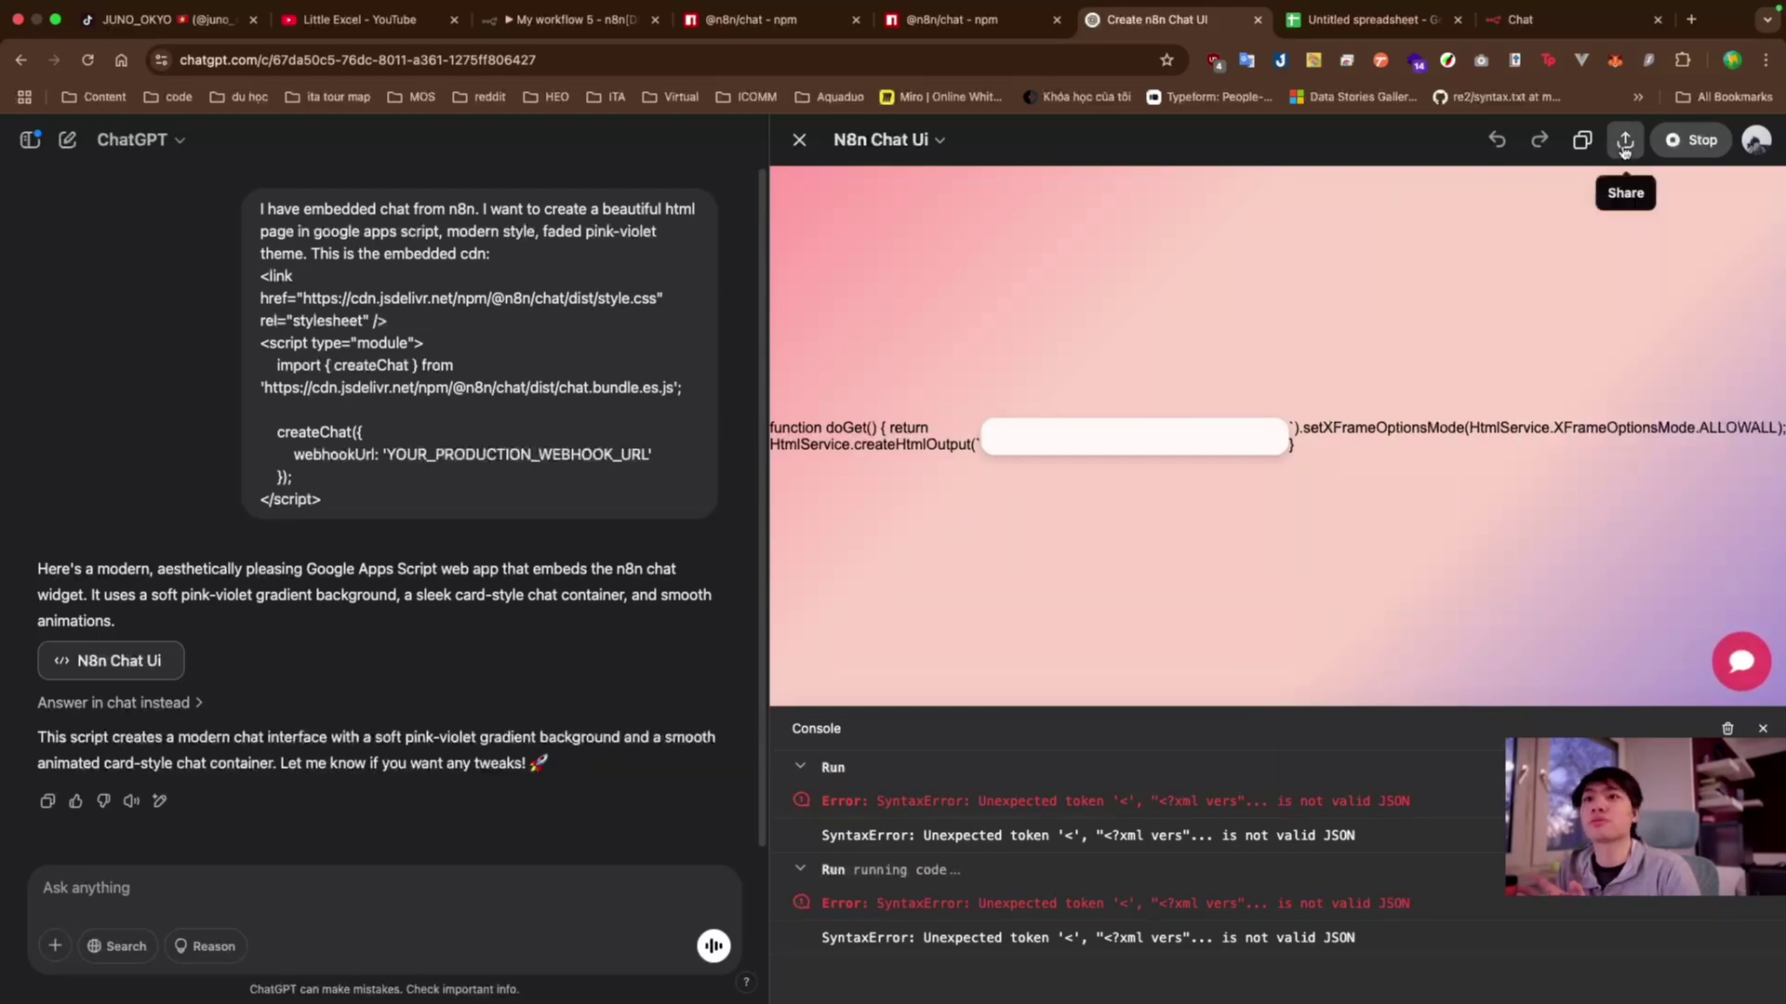
{"action": "left_click", "coordinate": [1691, 140]}
{"action": "left_click_drag", "start_coordinate": [827, 186], "coordinate": [1002, 338]}
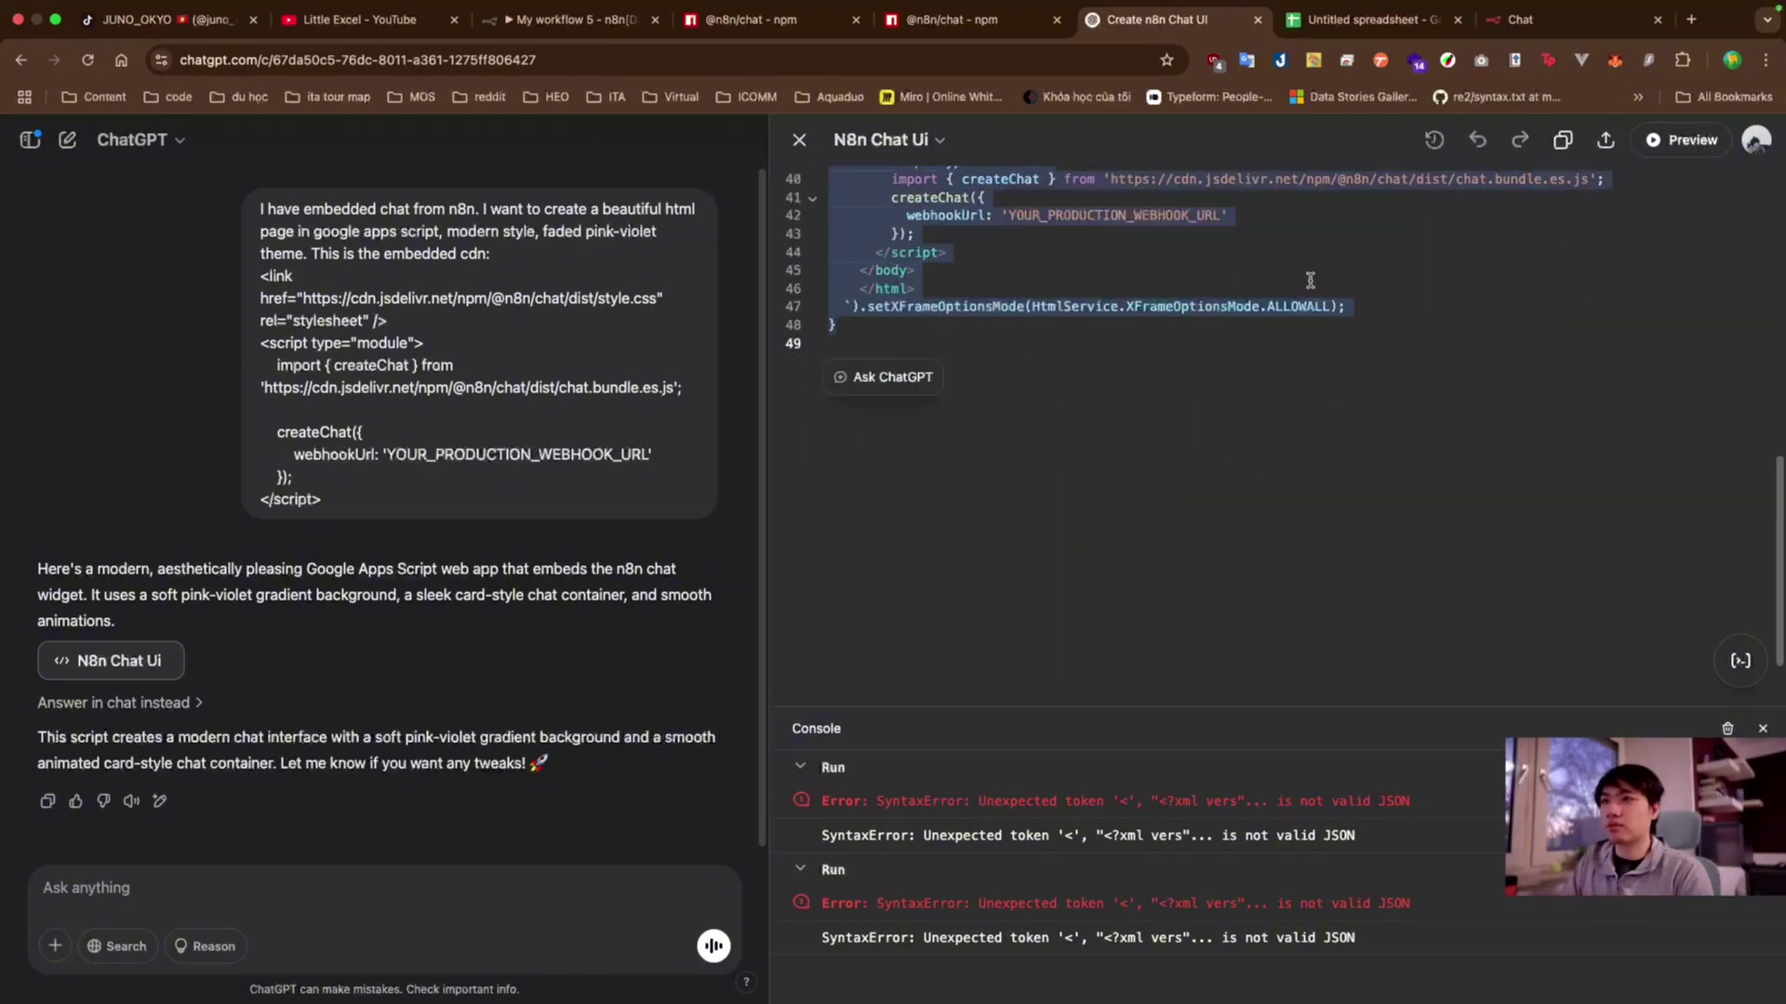
- Create an Apps Script project from the blank sheet, replace Code.gs with the copied code, save, and begin a new deployment
{"action": "left_click", "coordinate": [1367, 19]}
{"action": "left_click", "coordinate": [405, 156]}
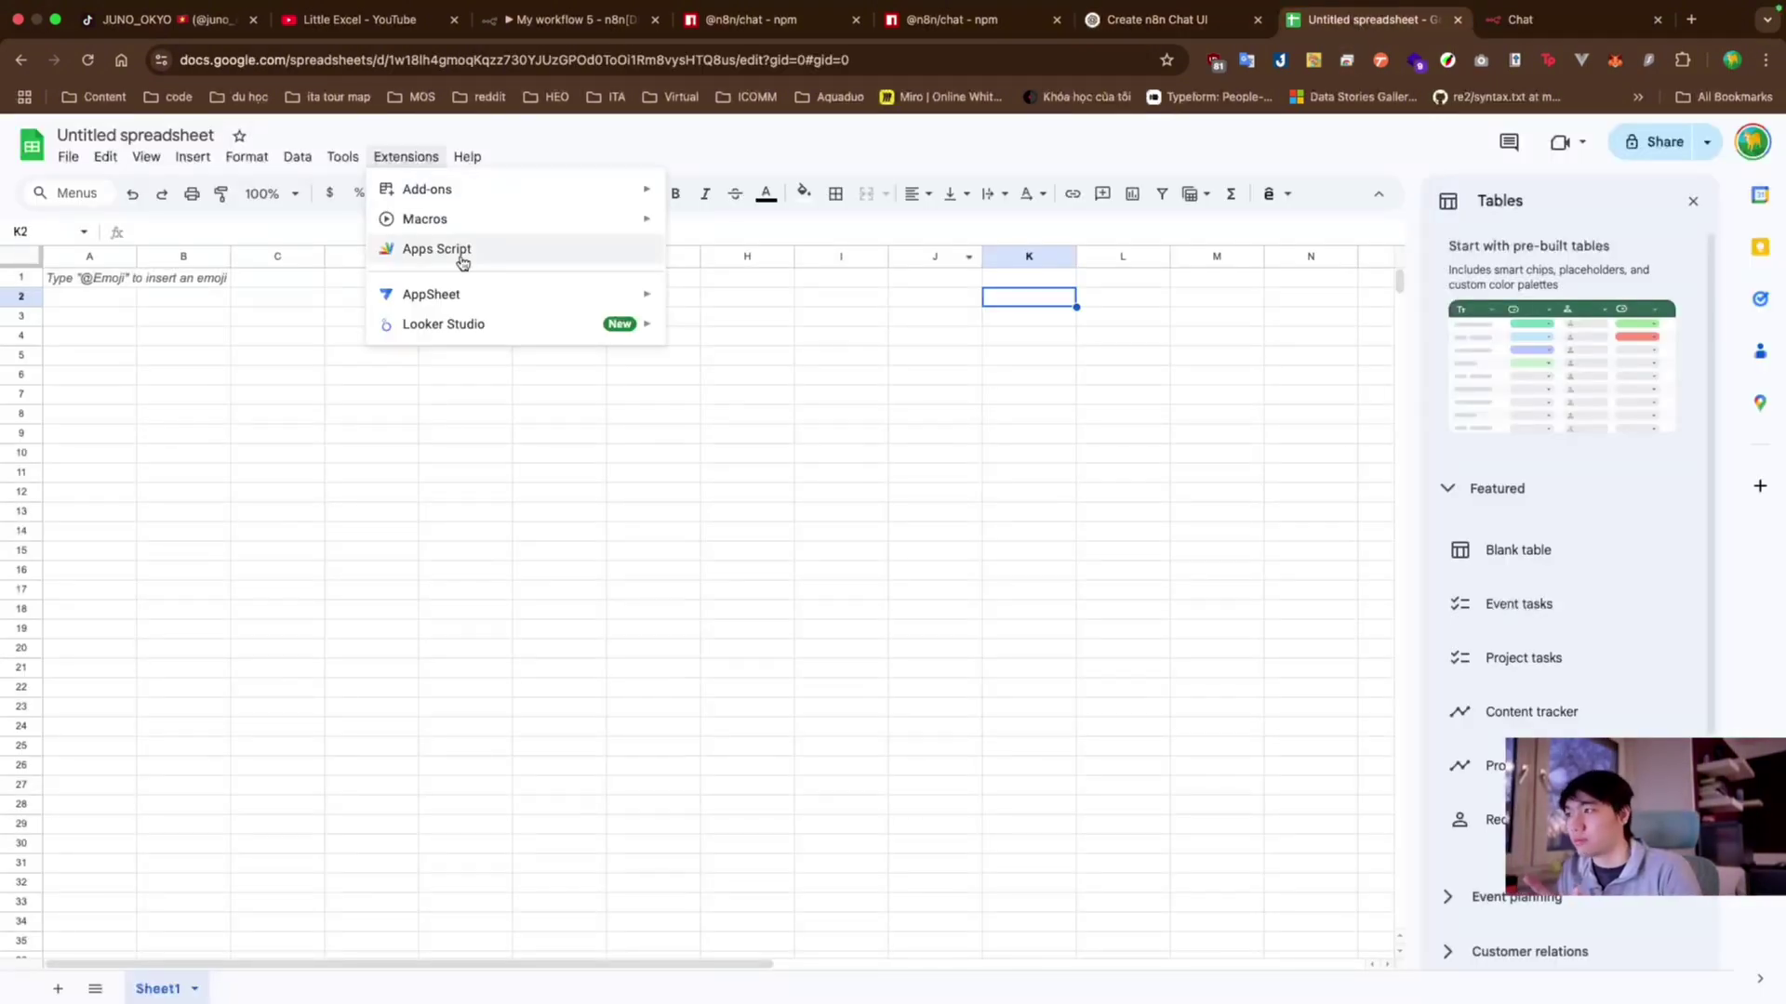
{"action": "left_click", "coordinate": [437, 249]}
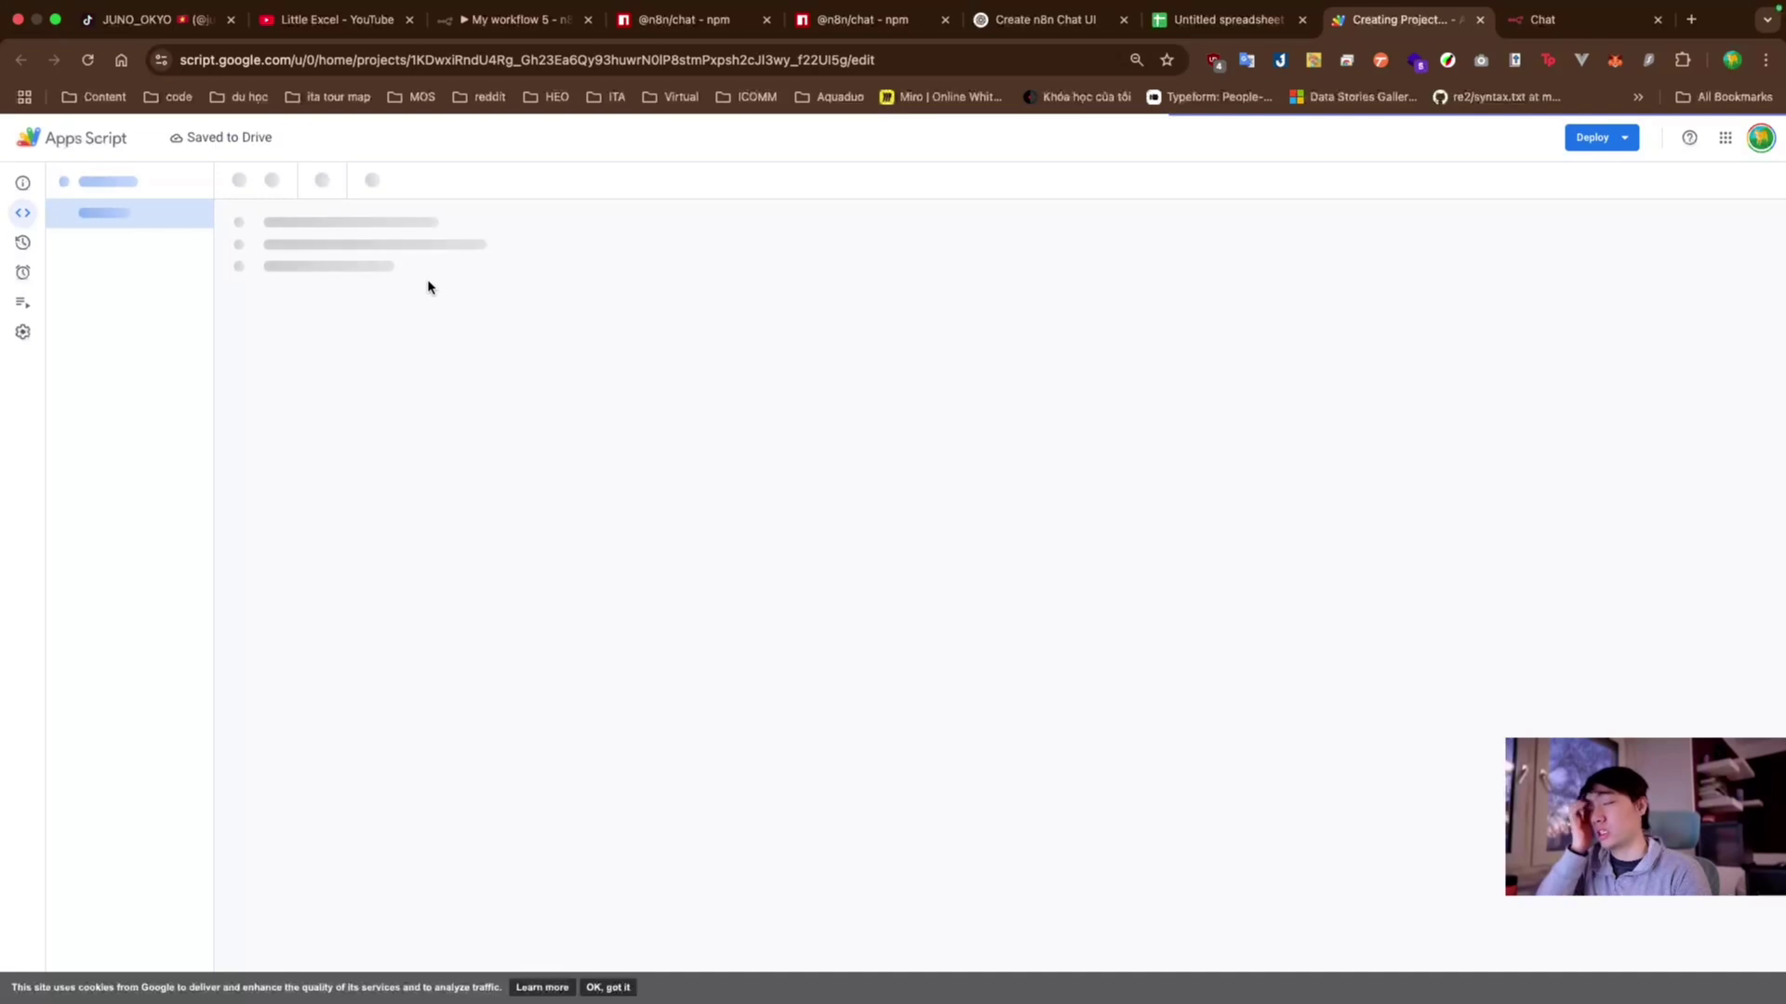
{"action": "key", "text": "ctrl+a"}
{"action": "key", "text": "ctrl+v"}
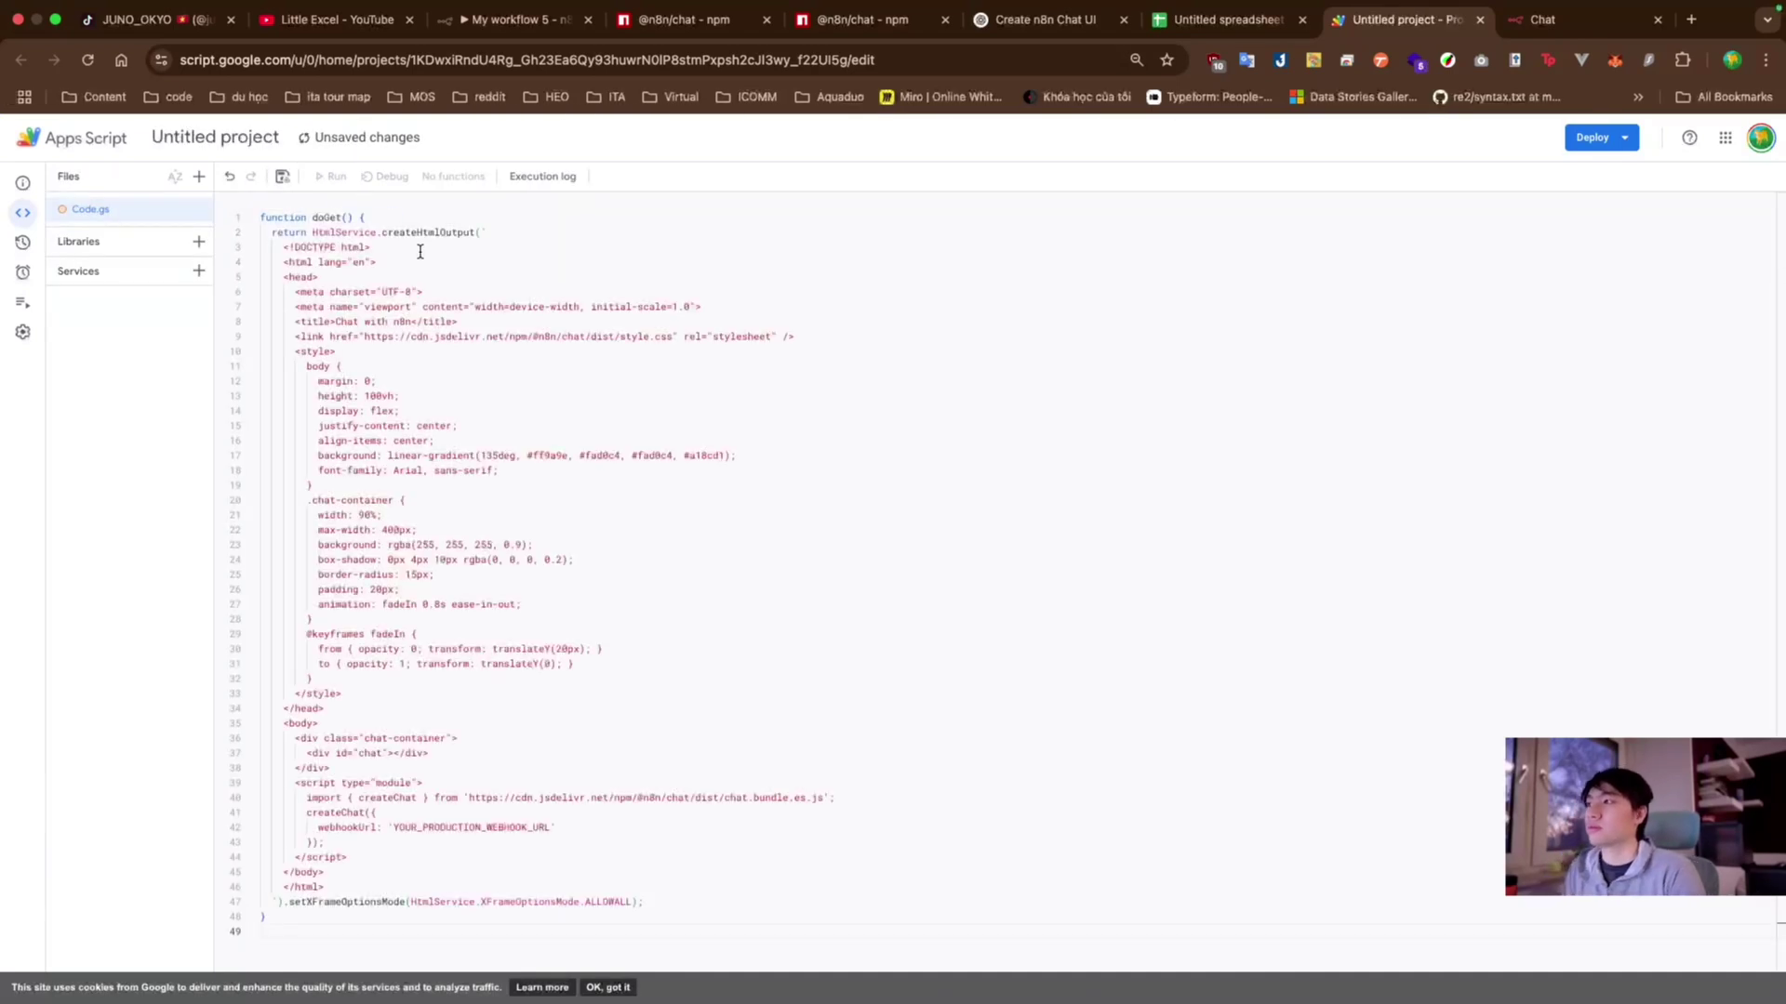
{"action": "left_click", "coordinate": [282, 176]}
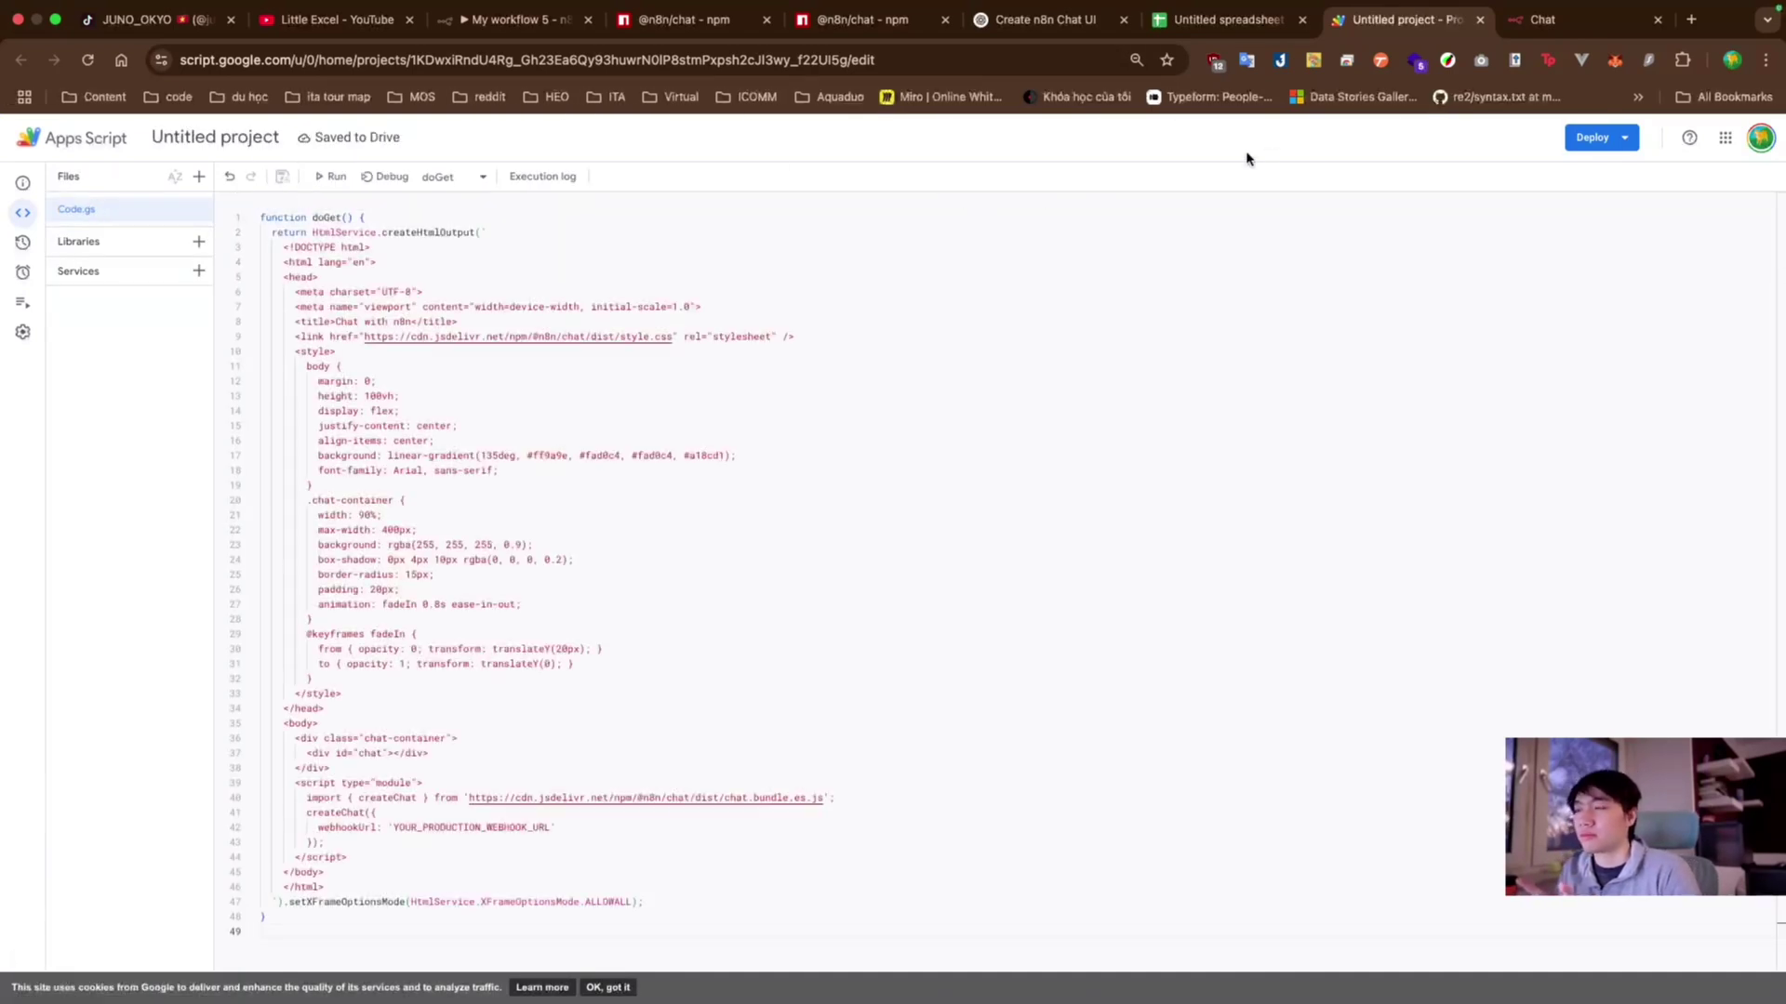
{"action": "left_click", "coordinate": [1598, 137]}
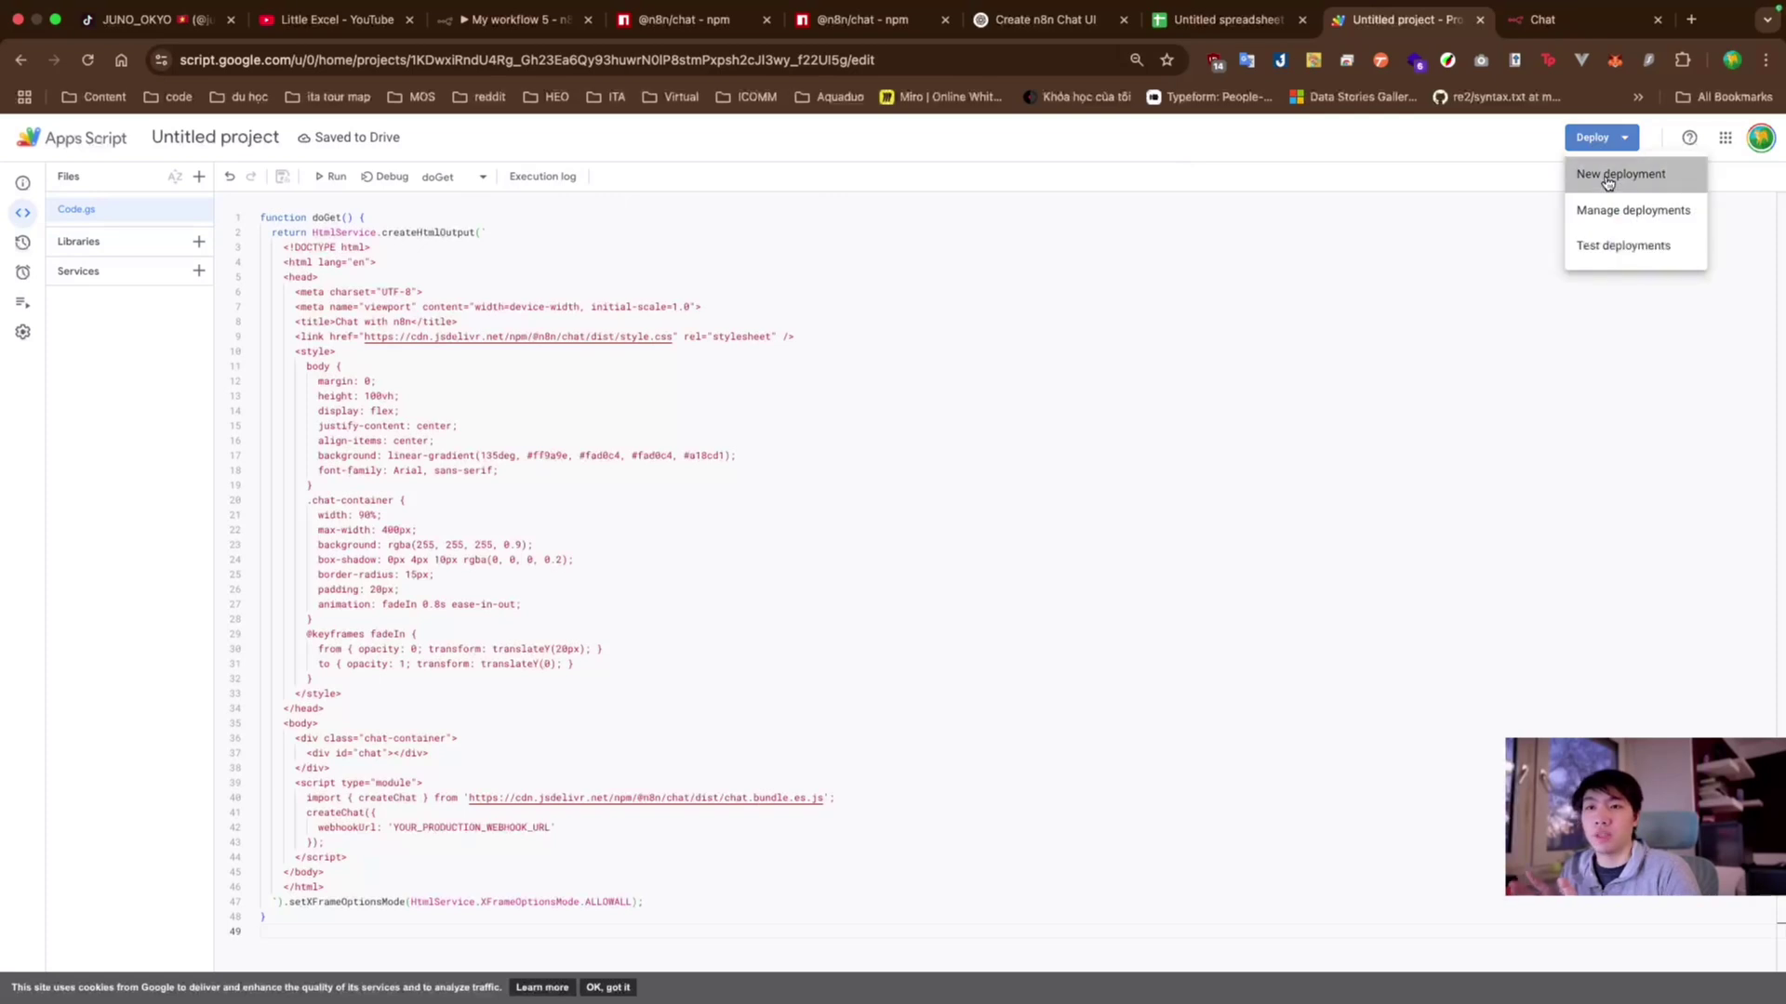
{"action": "left_click", "coordinate": [1604, 173]}
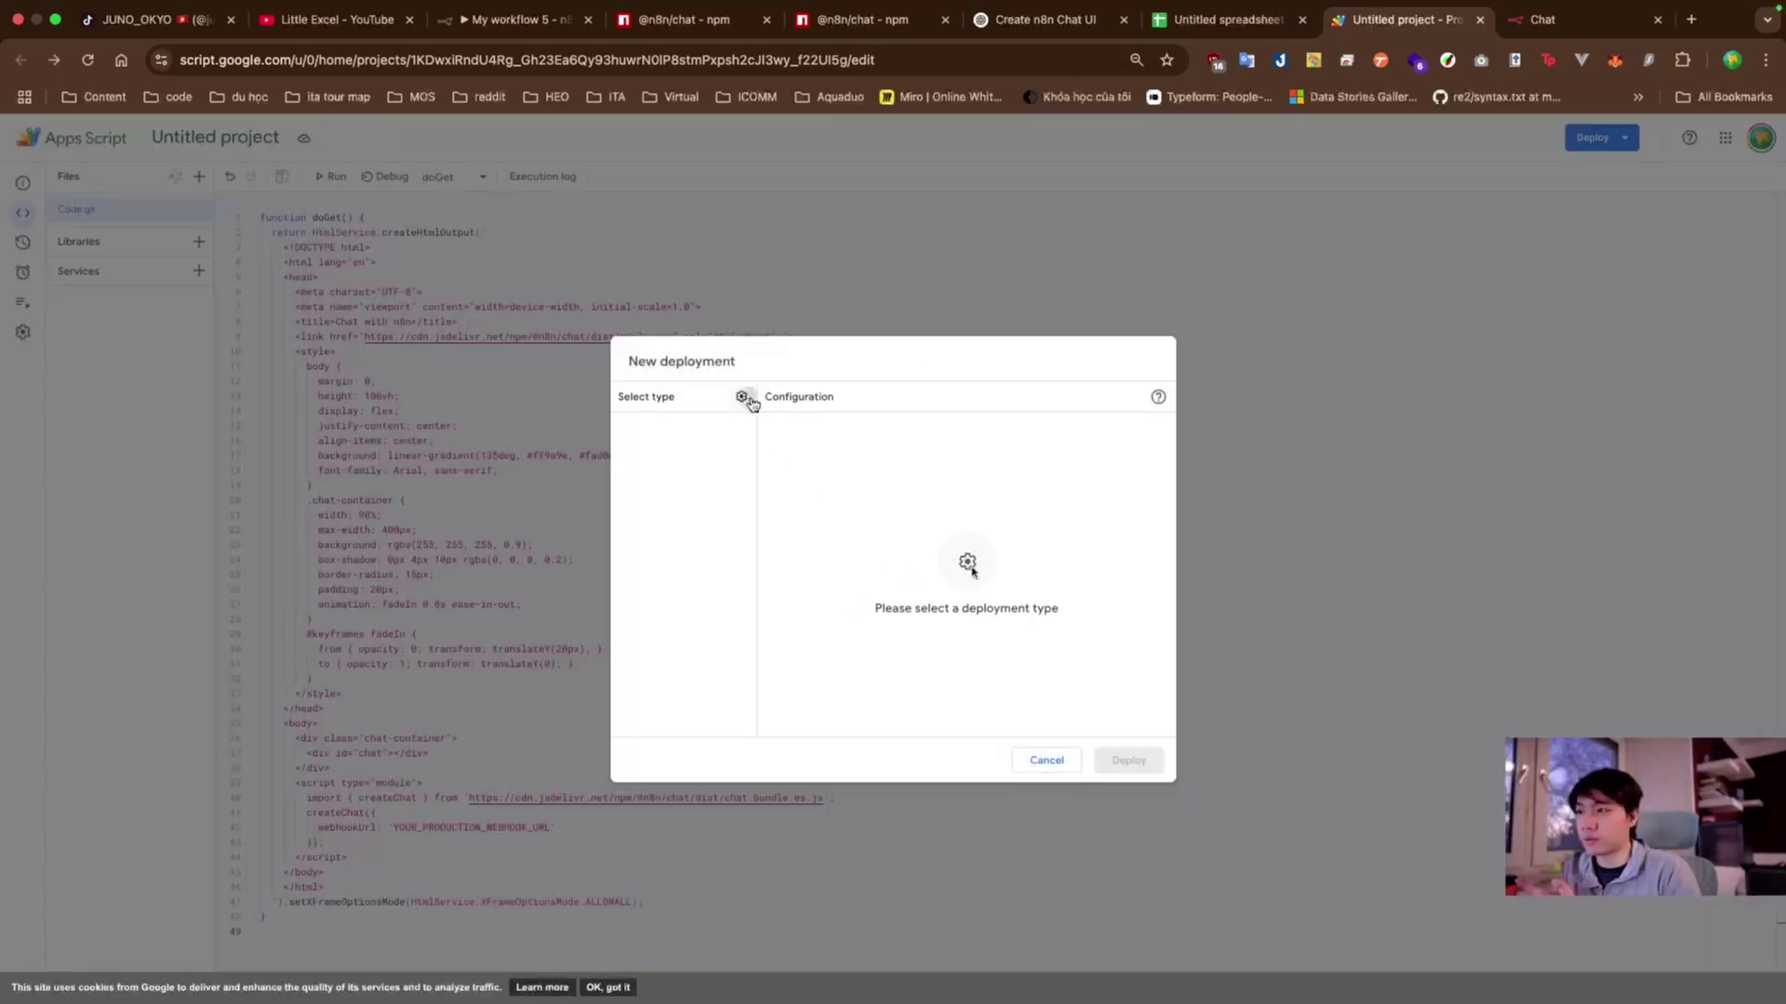
- Deploy the project as a web app with access set to Anyone and copy its URL
{"action": "left_click", "coordinate": [741, 397]}
{"action": "left_click", "coordinate": [776, 432]}
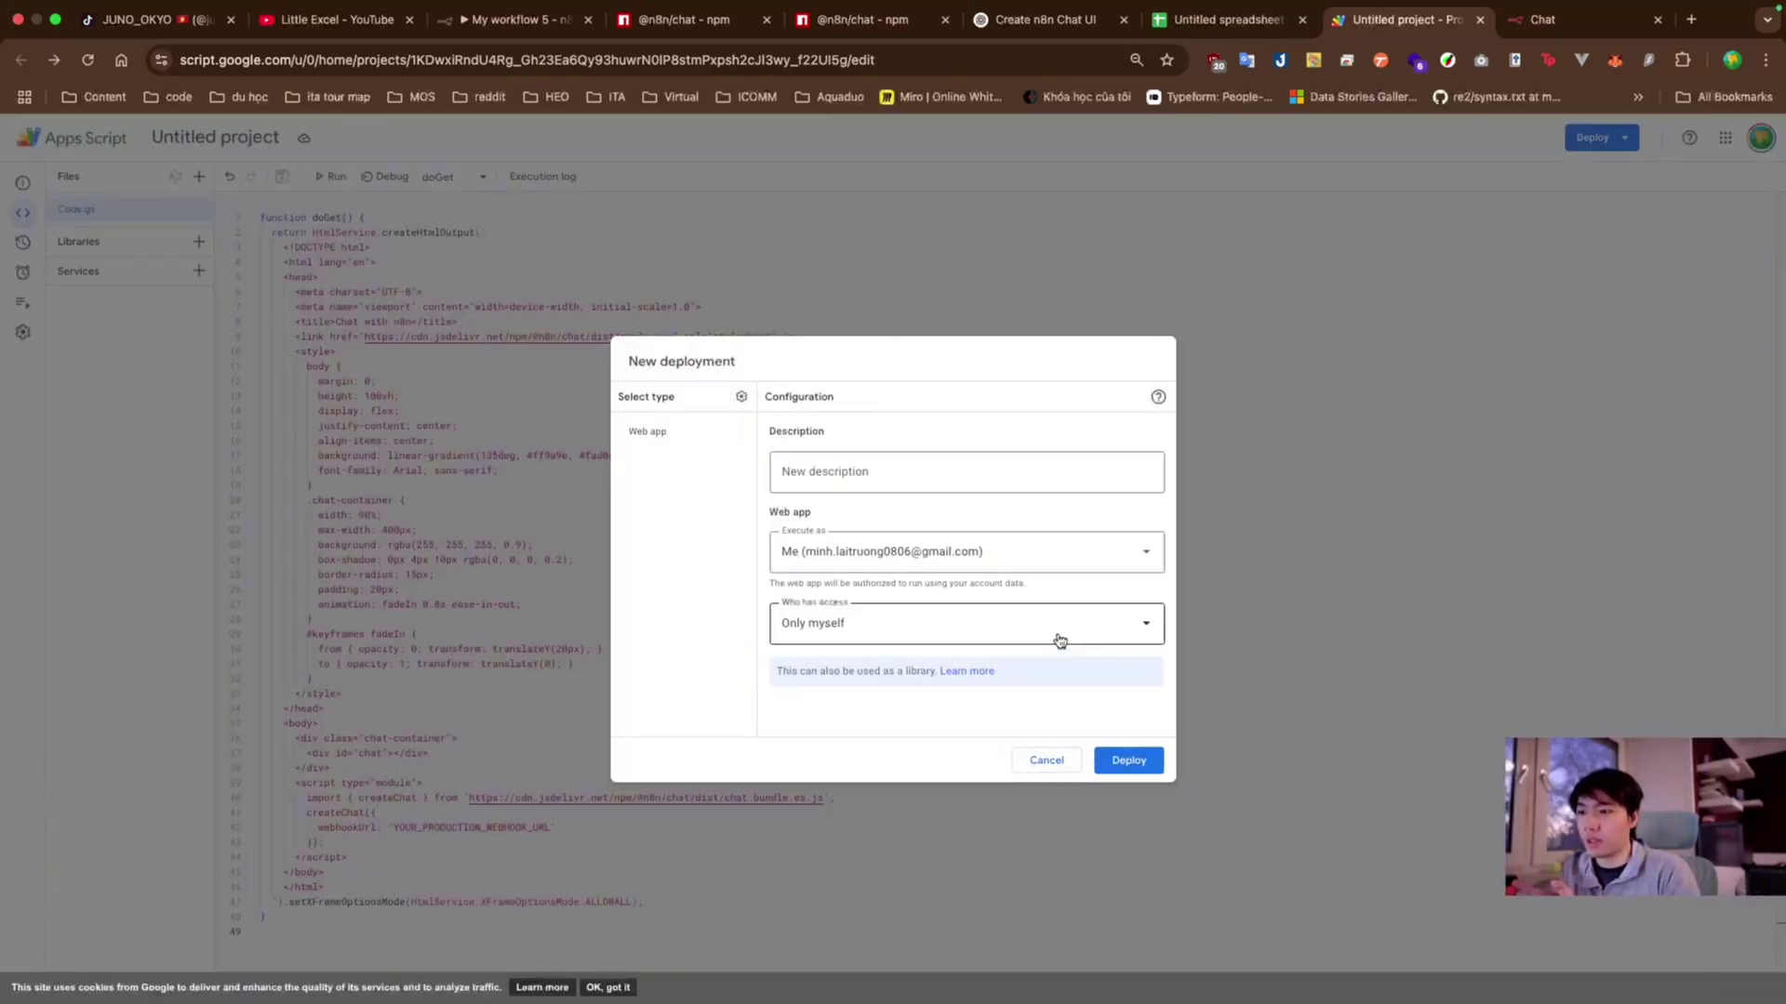
{"action": "left_click", "coordinate": [1039, 628]}
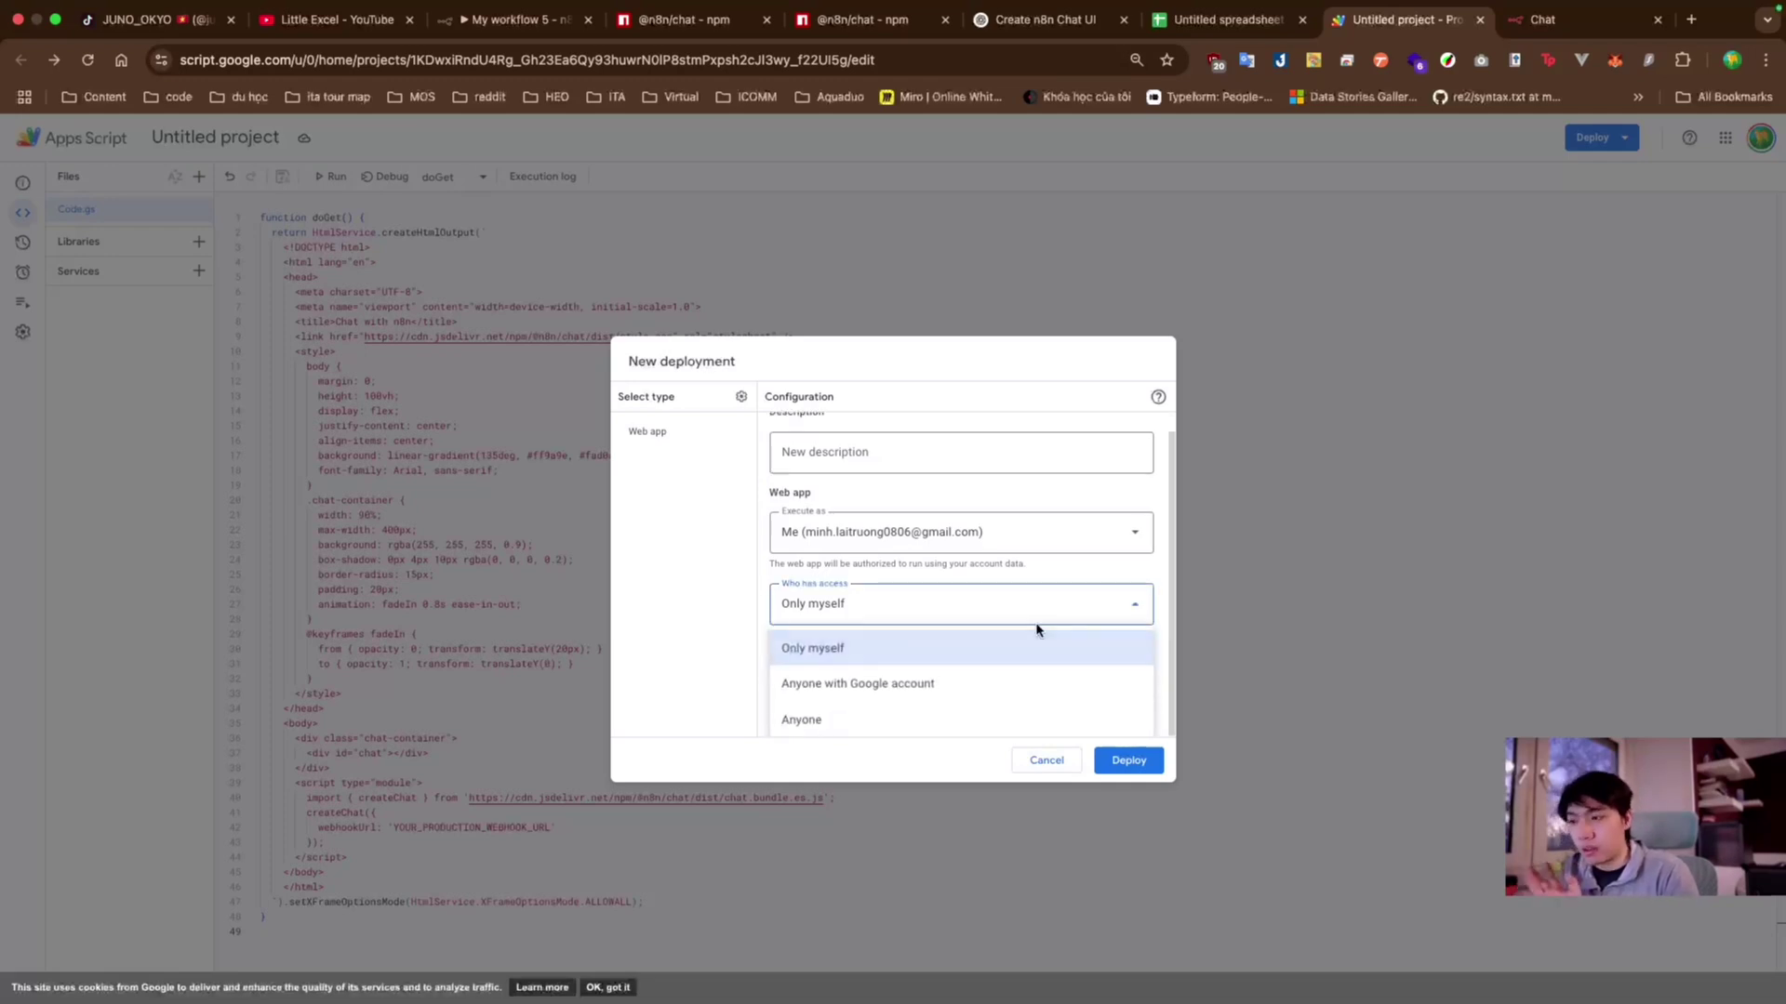
{"action": "left_click", "coordinate": [930, 721]}
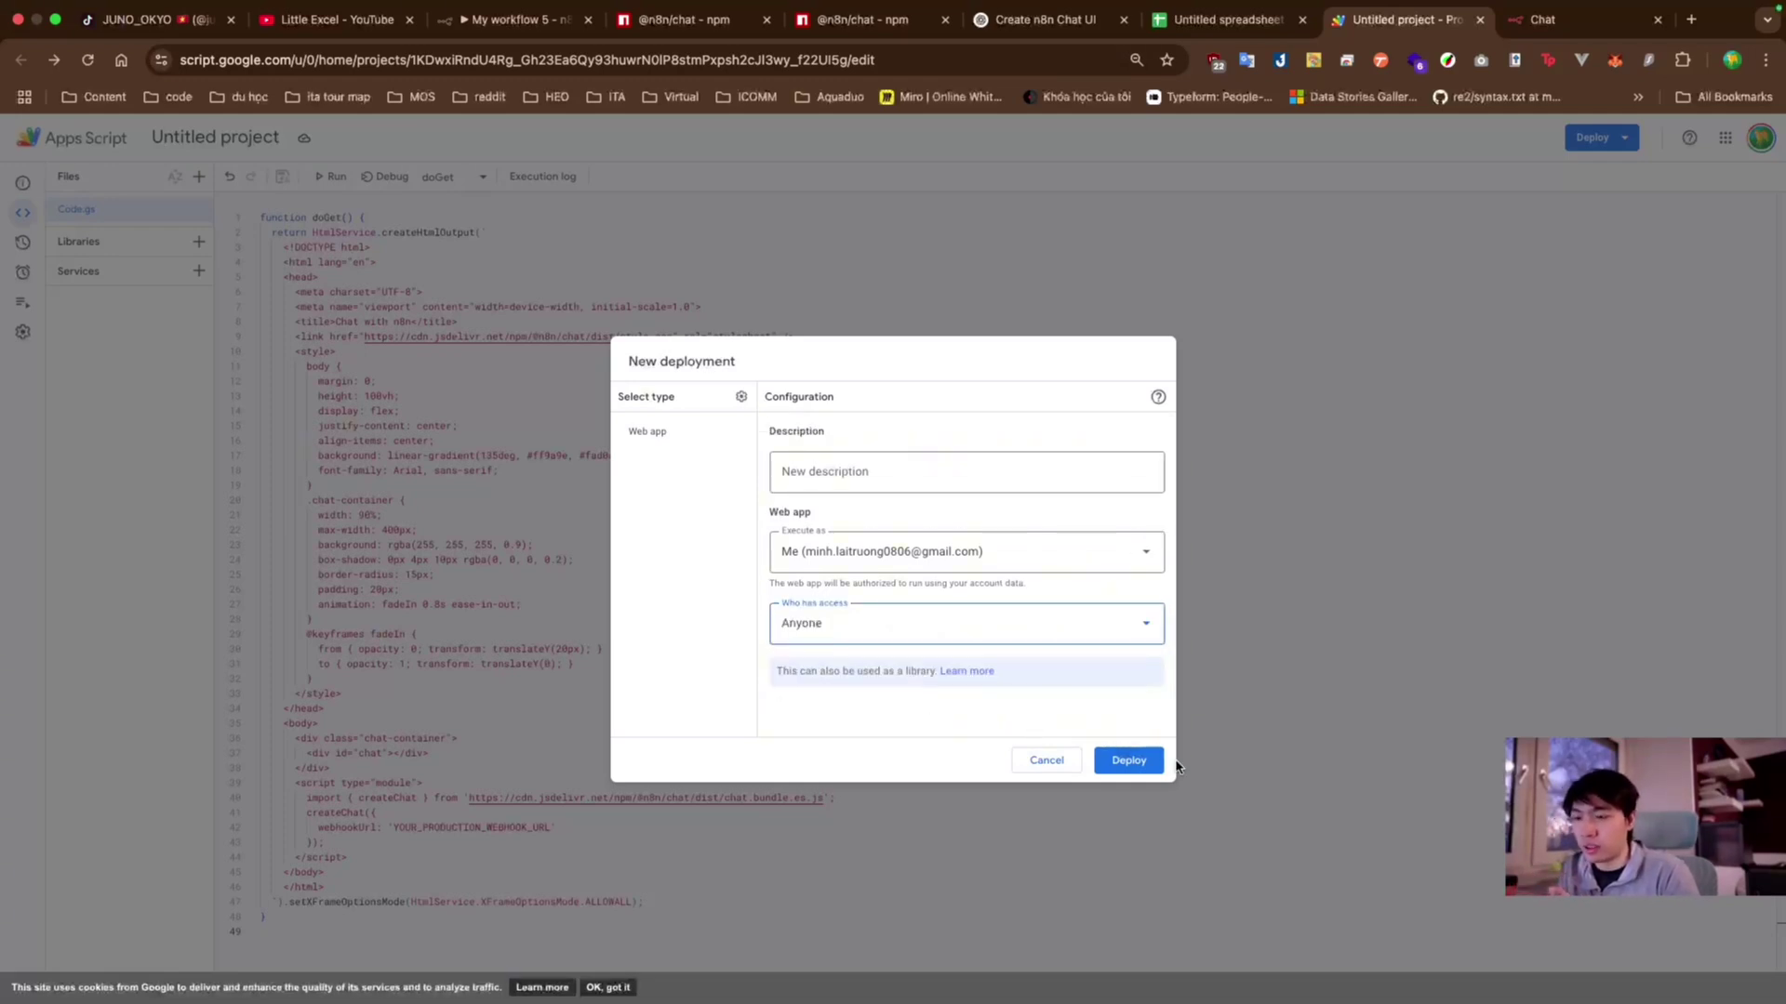
{"action": "left_click", "coordinate": [1117, 764]}
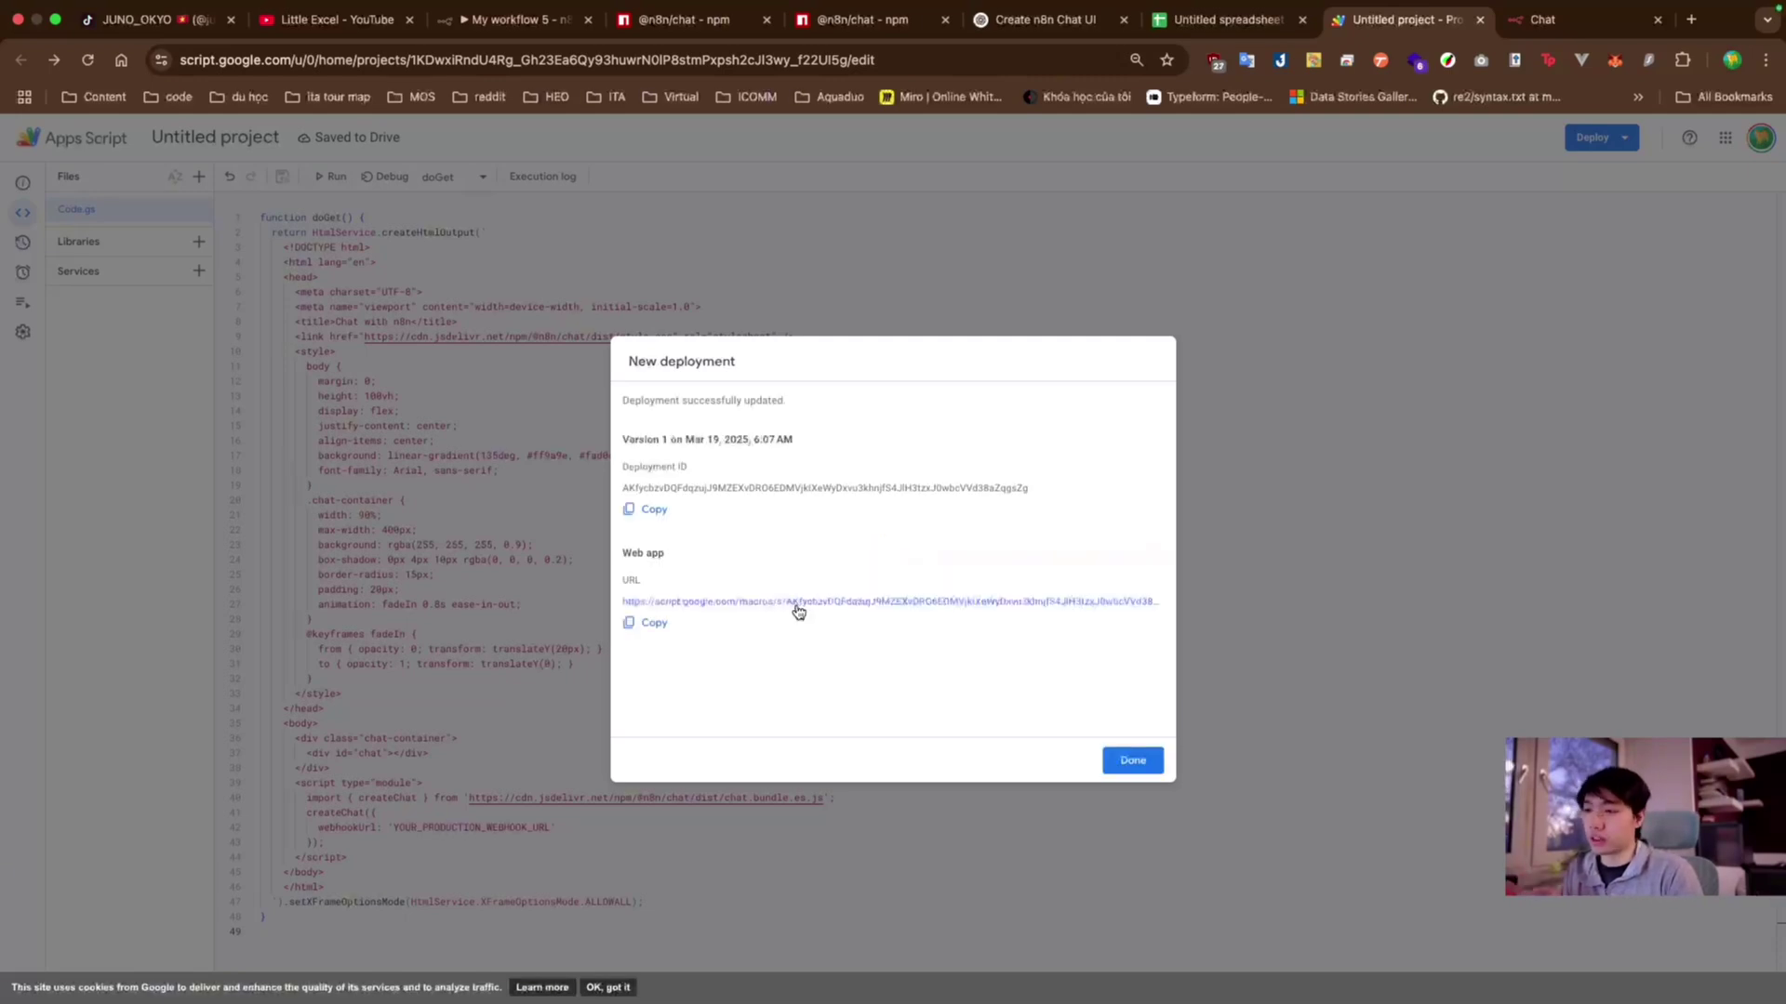
{"action": "left_click", "coordinate": [646, 624]}
{"action": "left_click", "coordinate": [1132, 760]}
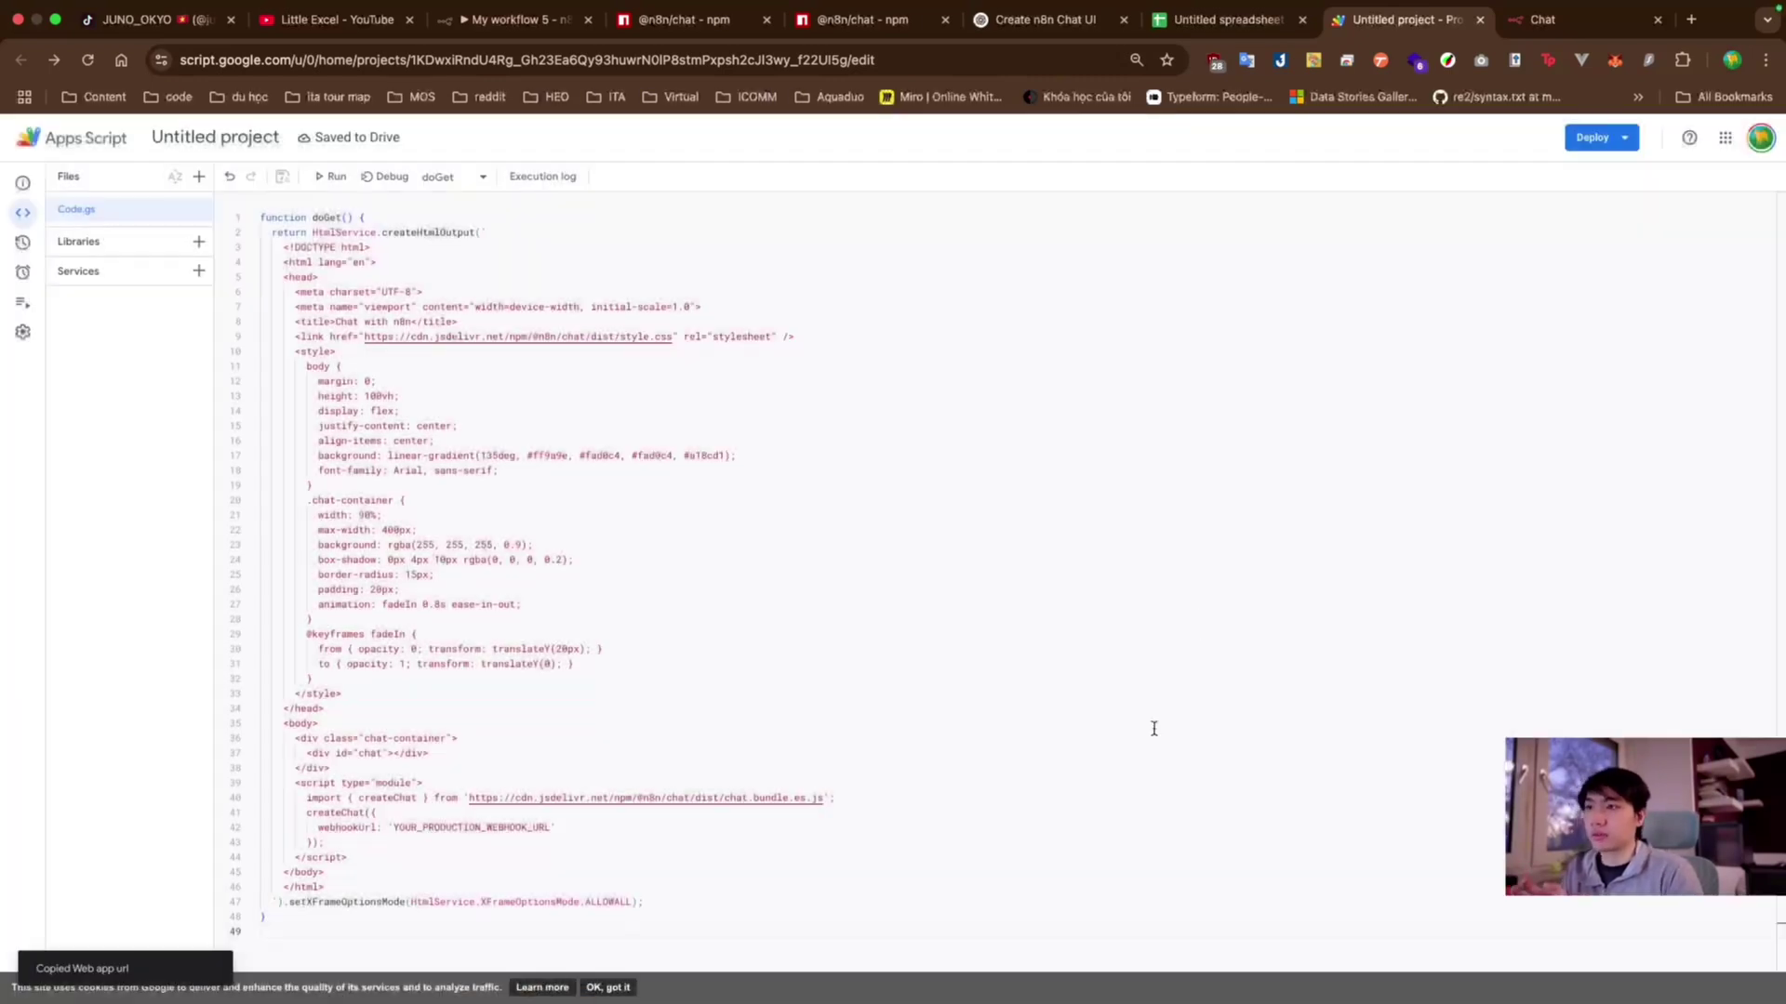
{"action": "mouse_move", "coordinate": [893, 6]}
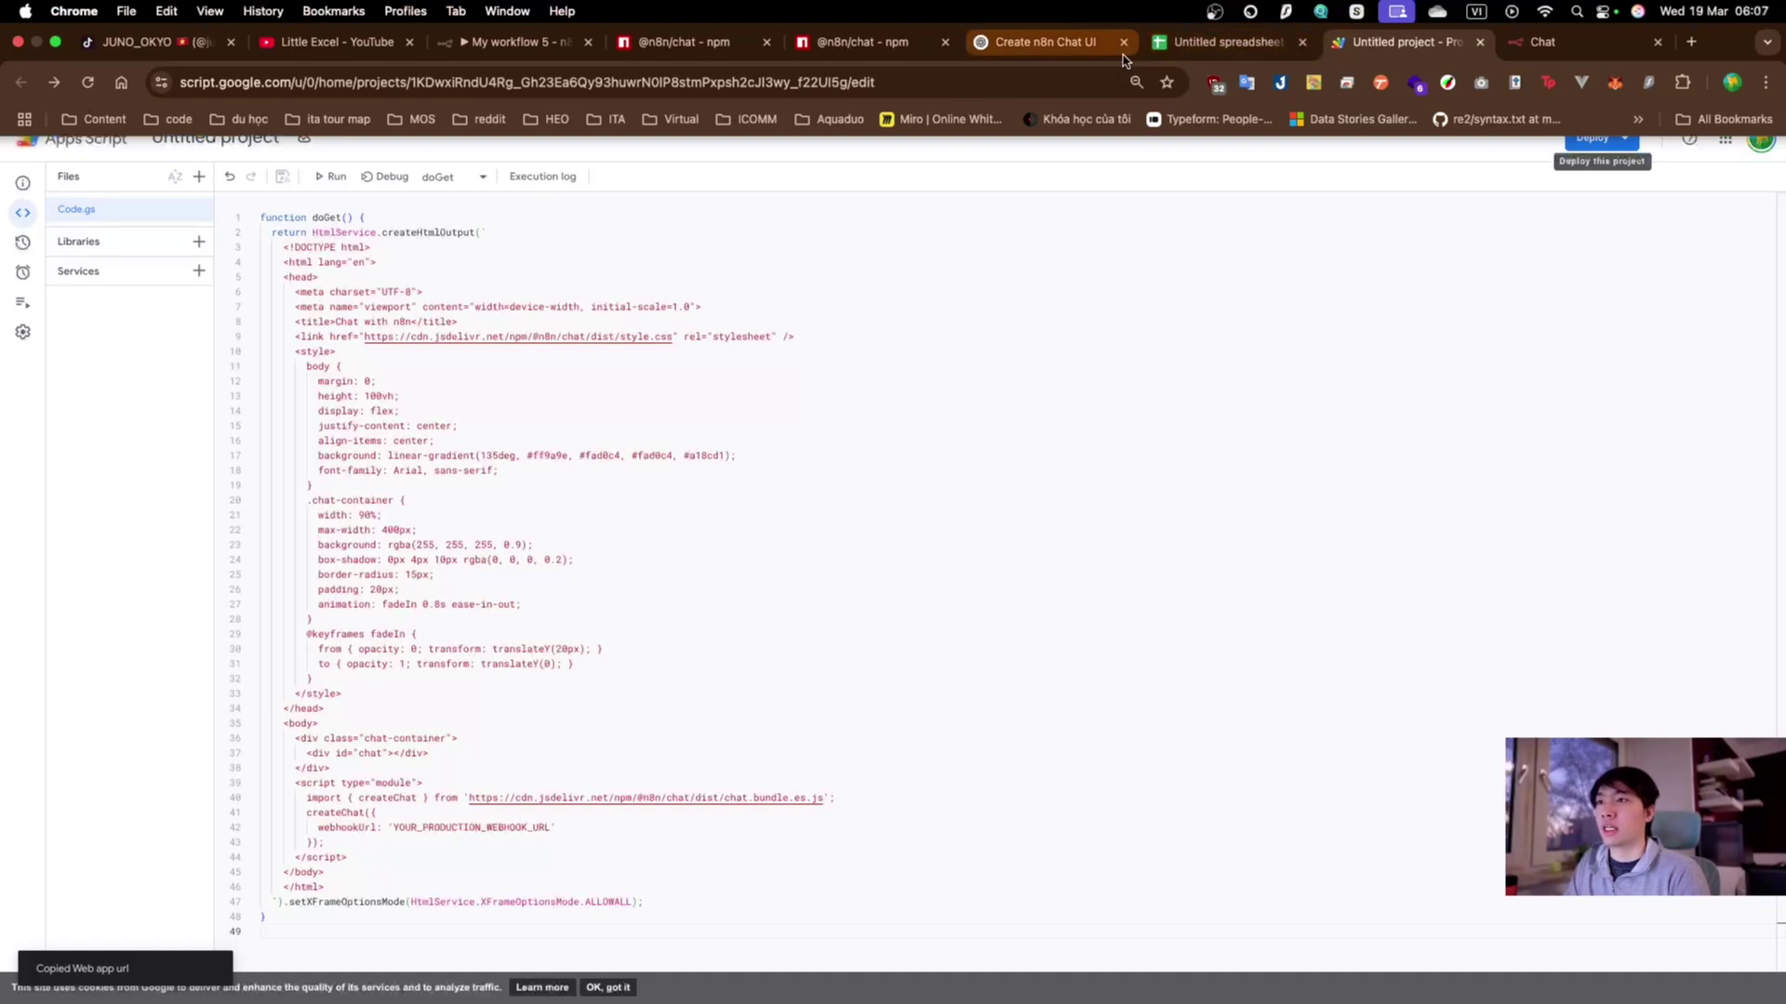
{"action": "left_click", "coordinate": [1581, 42]}
- Load the copied web app URL in the Chat tab and open the n8n chat bubble
{"action": "left_click", "coordinate": [497, 82]}
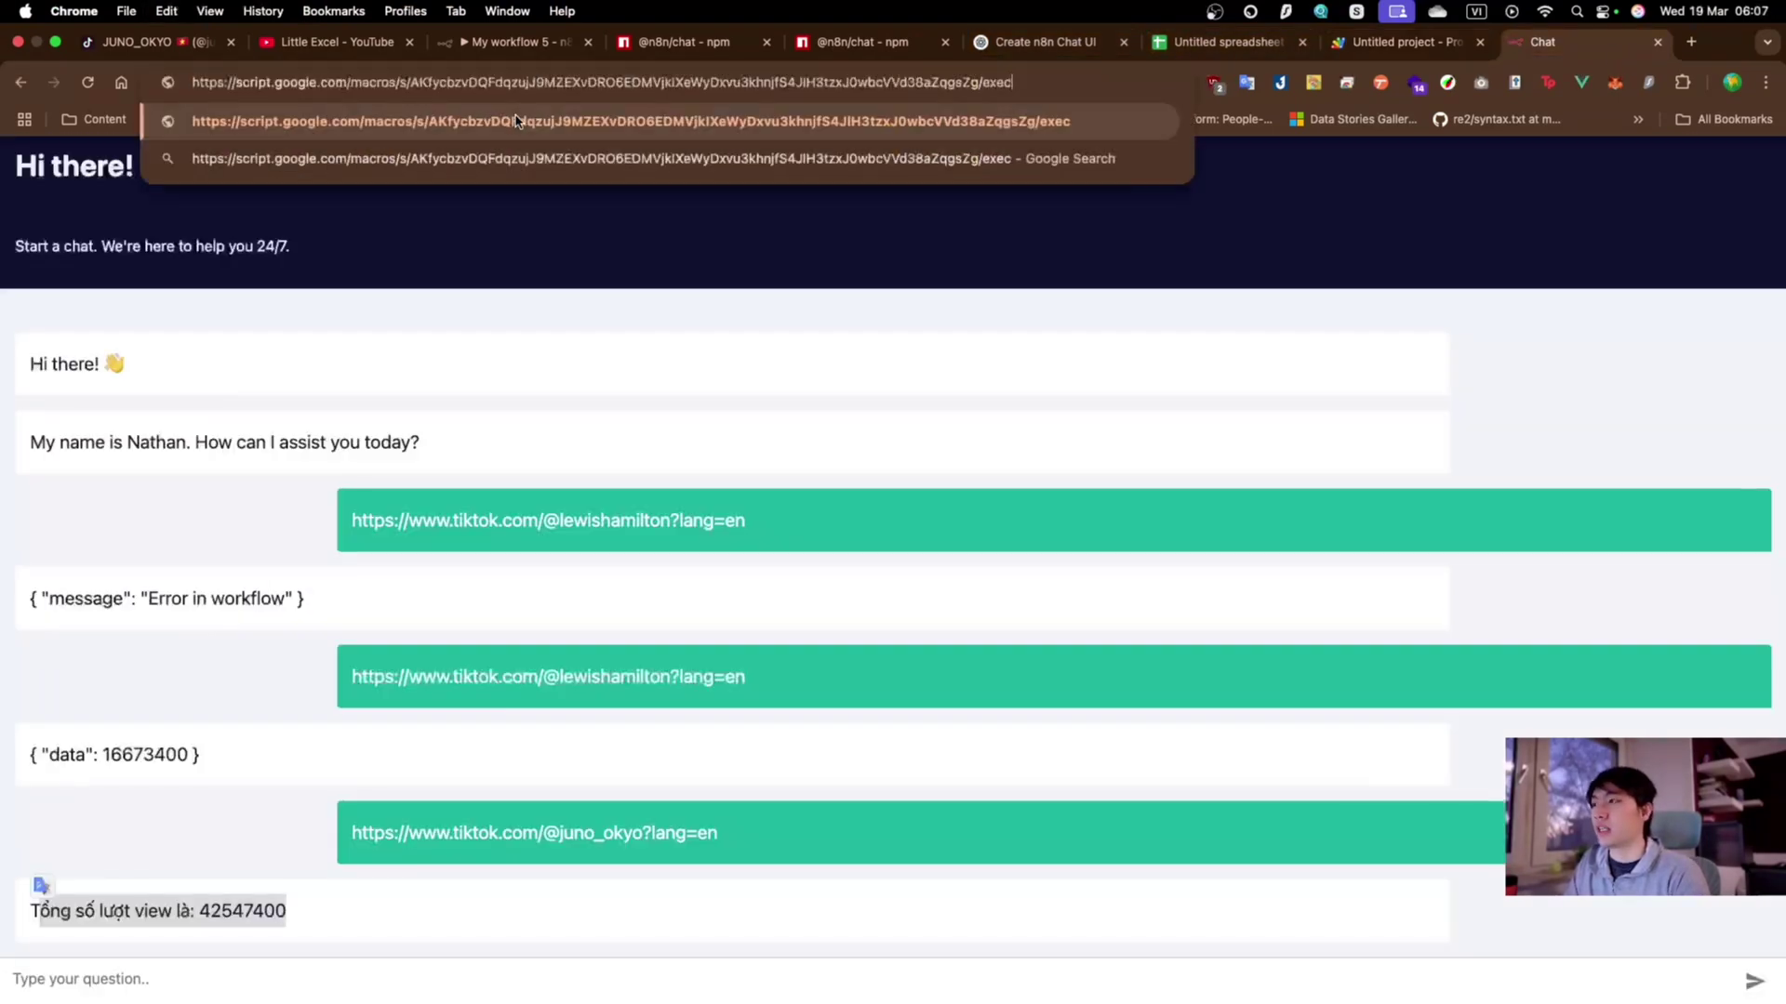
{"action": "key", "text": "super+v"}
{"action": "key", "text": "Return"}
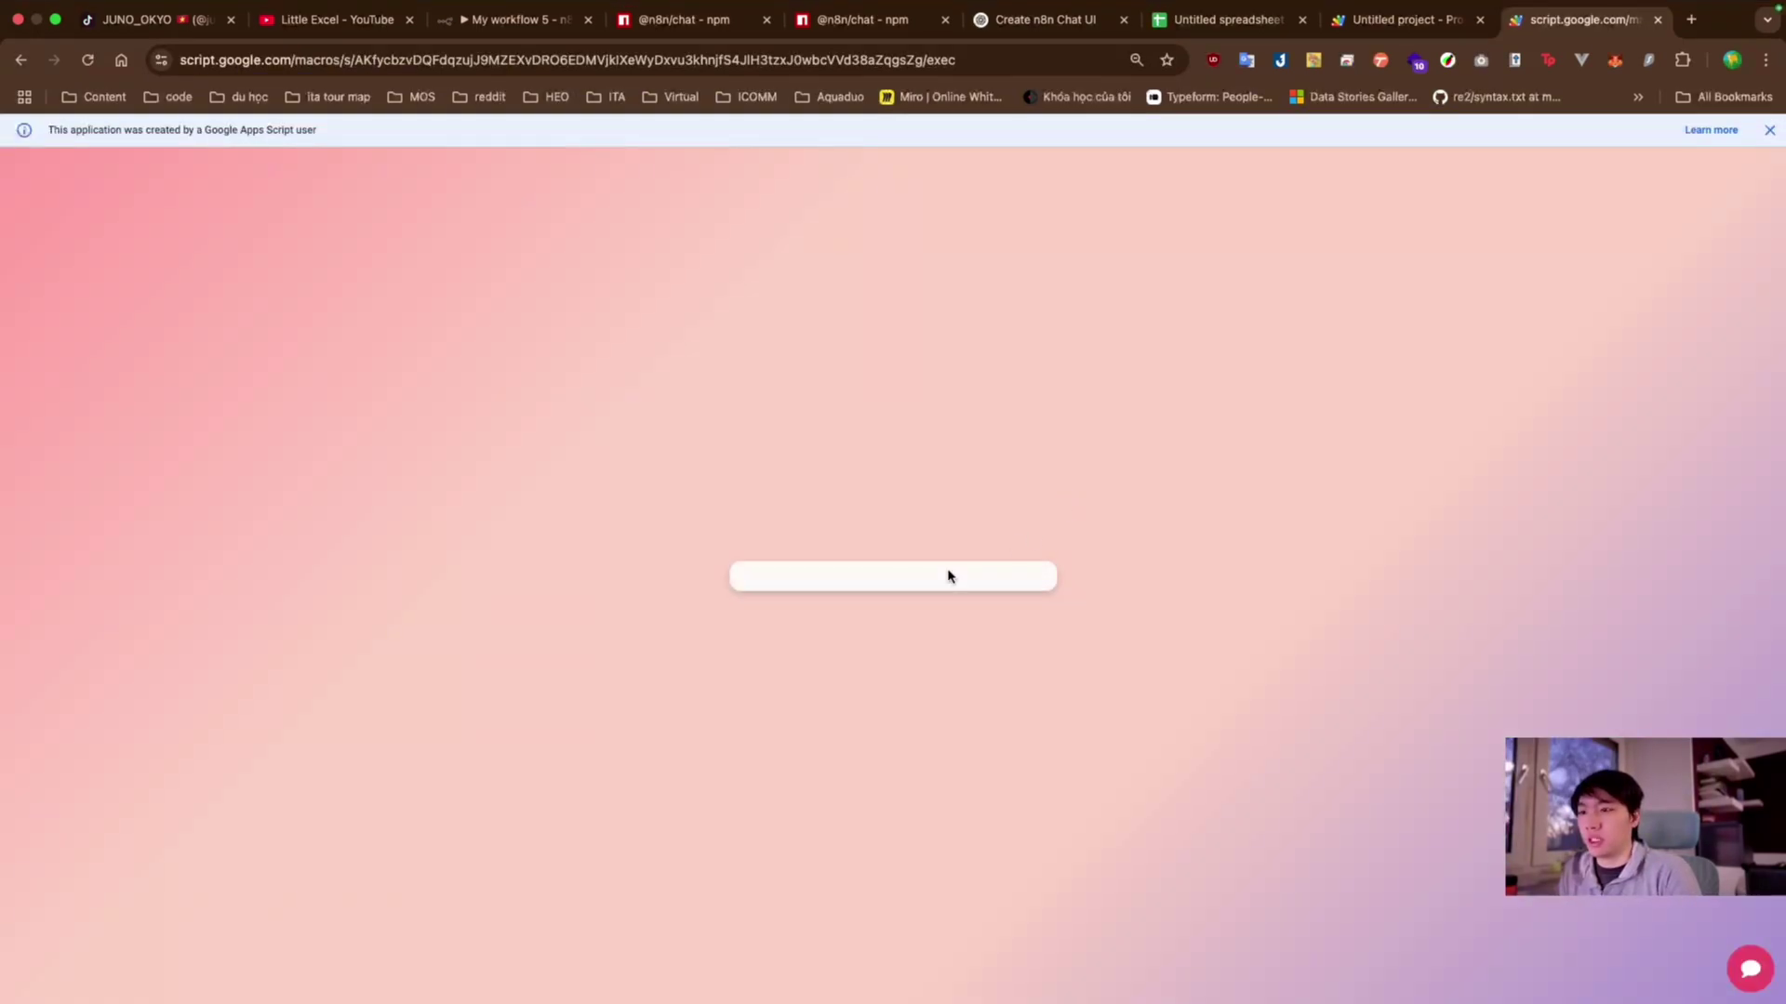
{"action": "left_click", "coordinate": [1752, 964]}
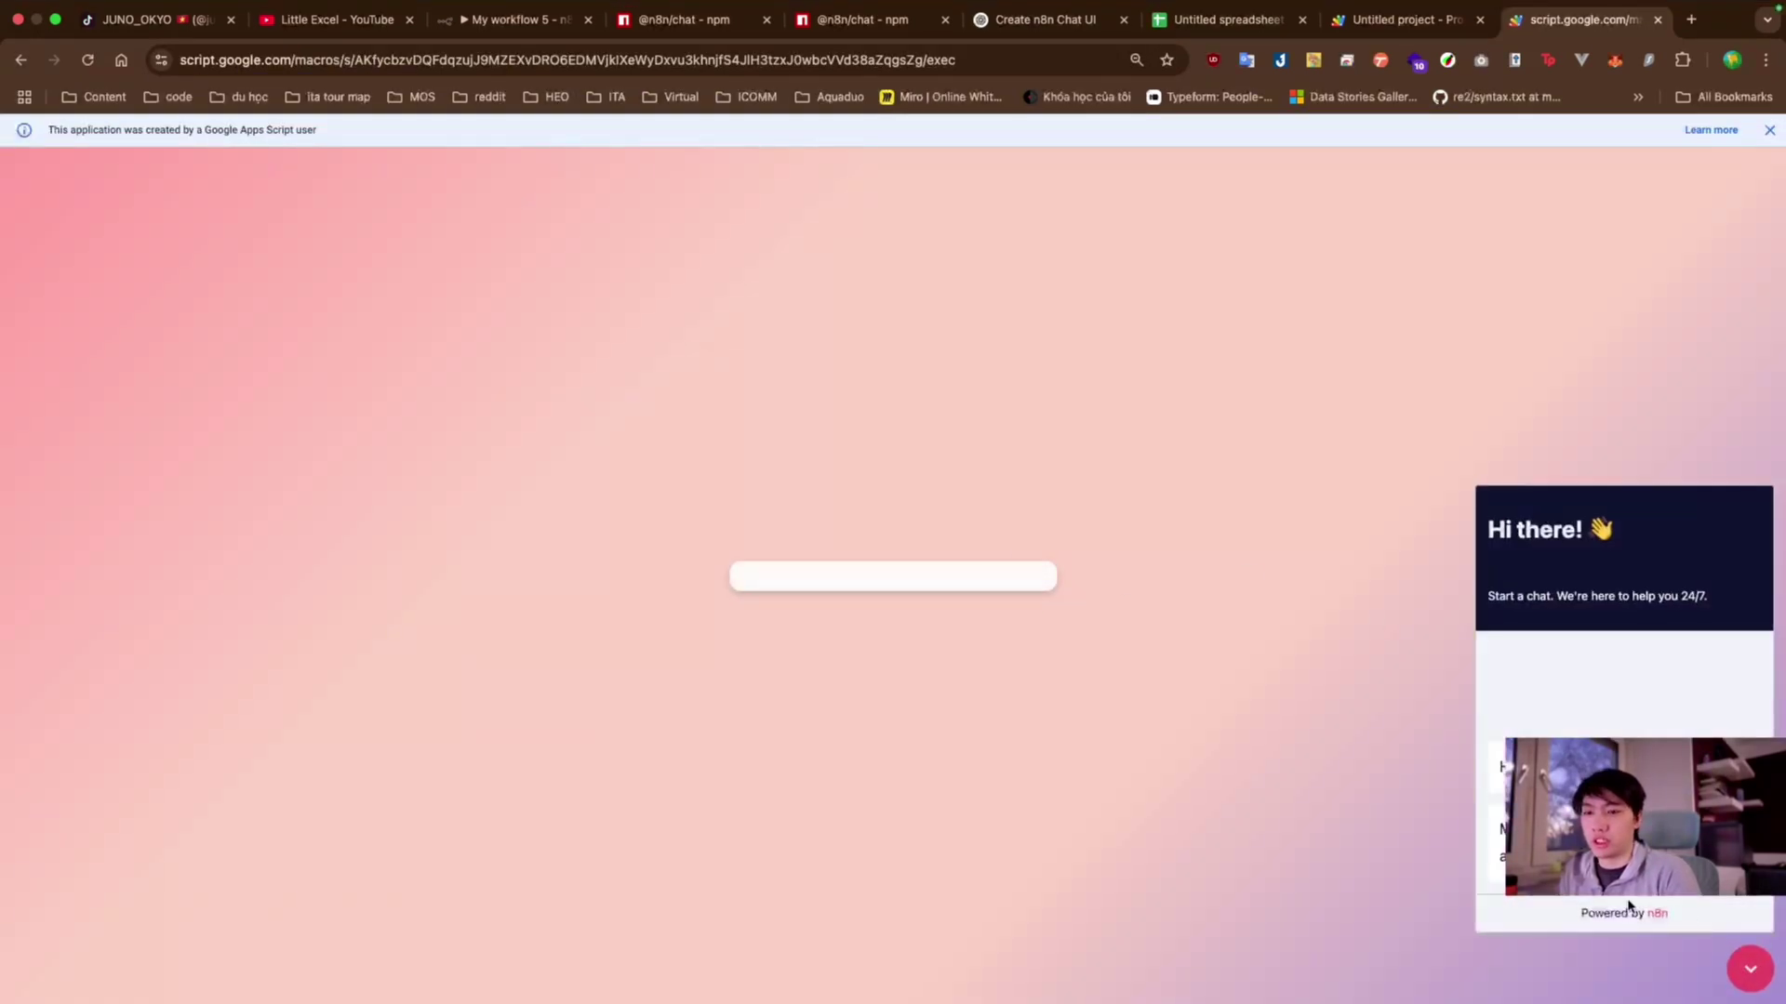
{"action": "left_click", "coordinate": [684, 19]}
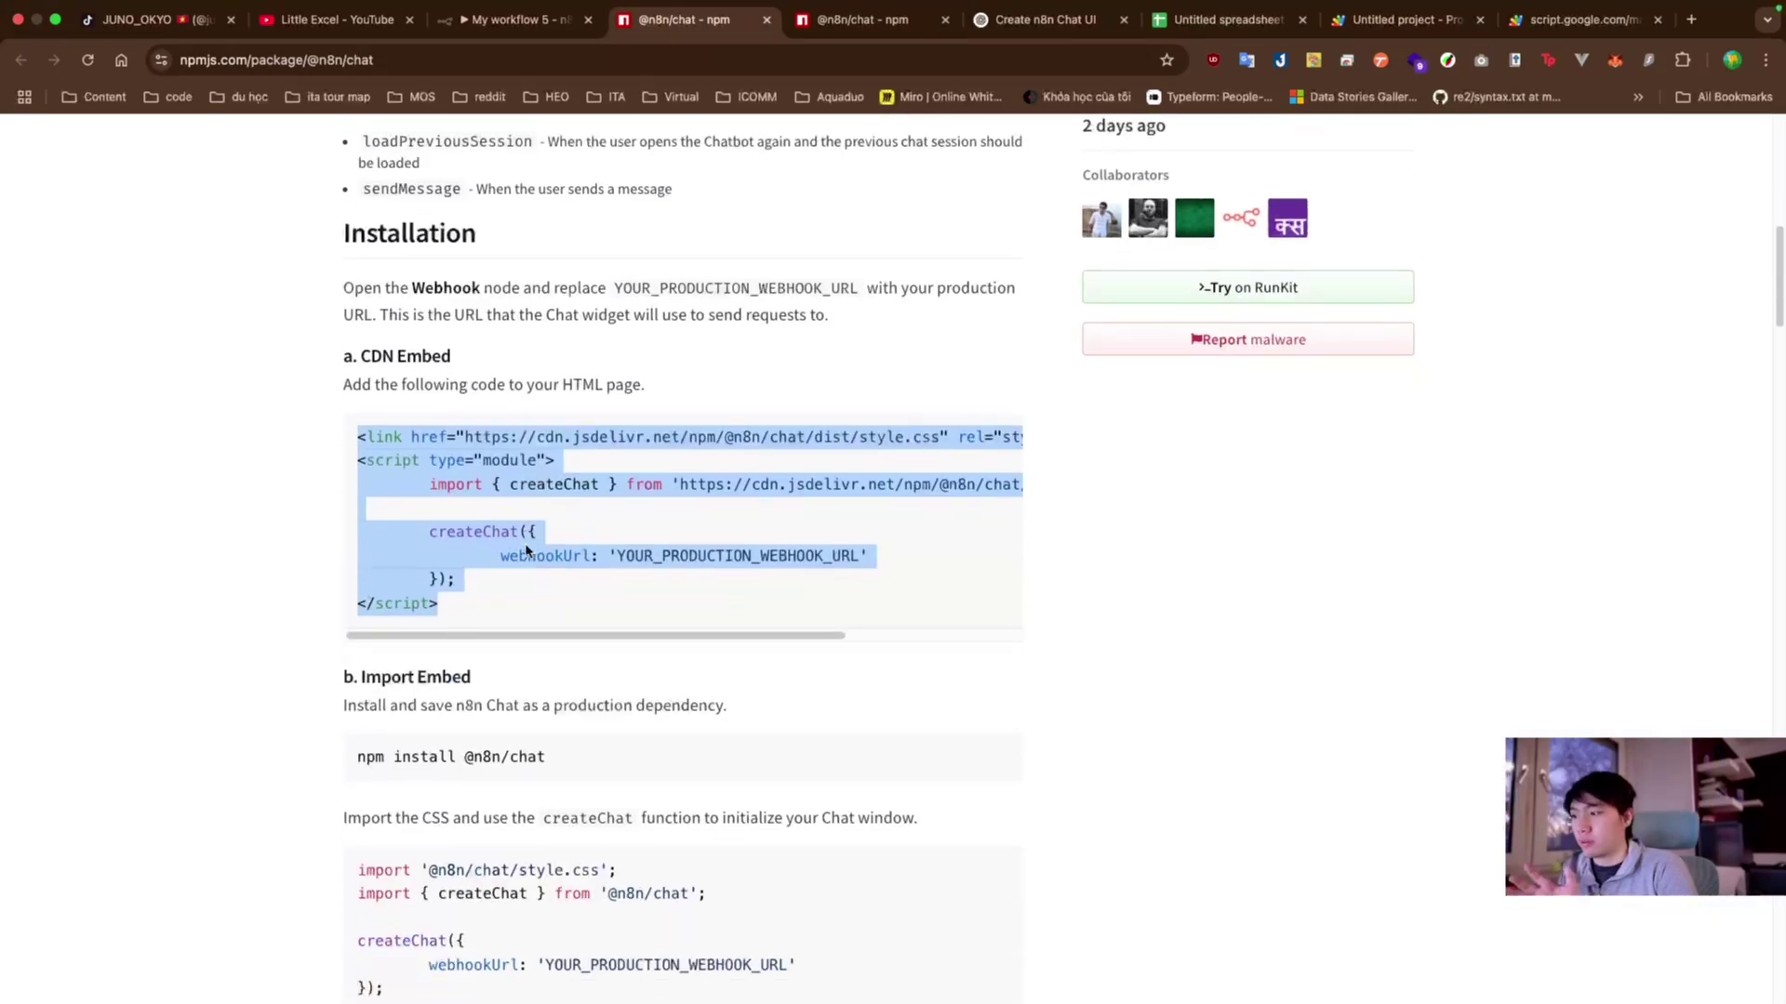
{"action": "scroll", "coordinate": [529, 502], "scroll_direction": "down", "scroll_amount": 1}
{"action": "left_click", "coordinate": [529, 517]}
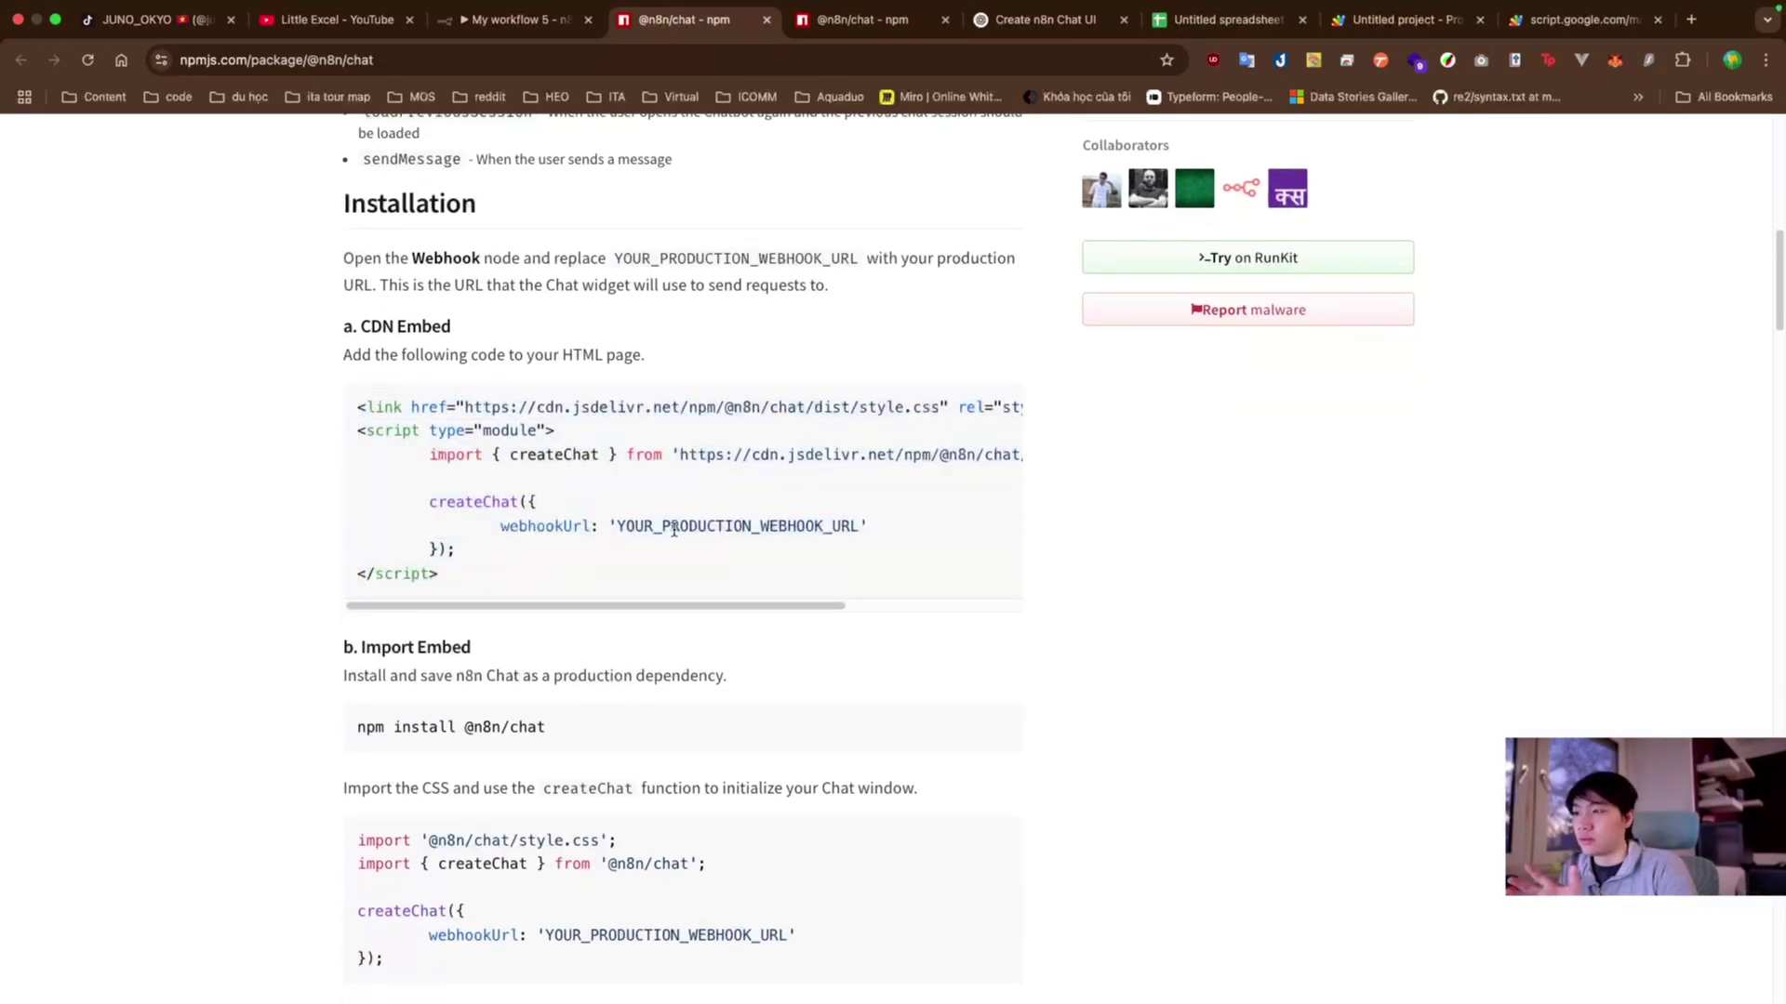
{"action": "left_click_drag", "start_coordinate": [618, 526], "coordinate": [858, 525]}
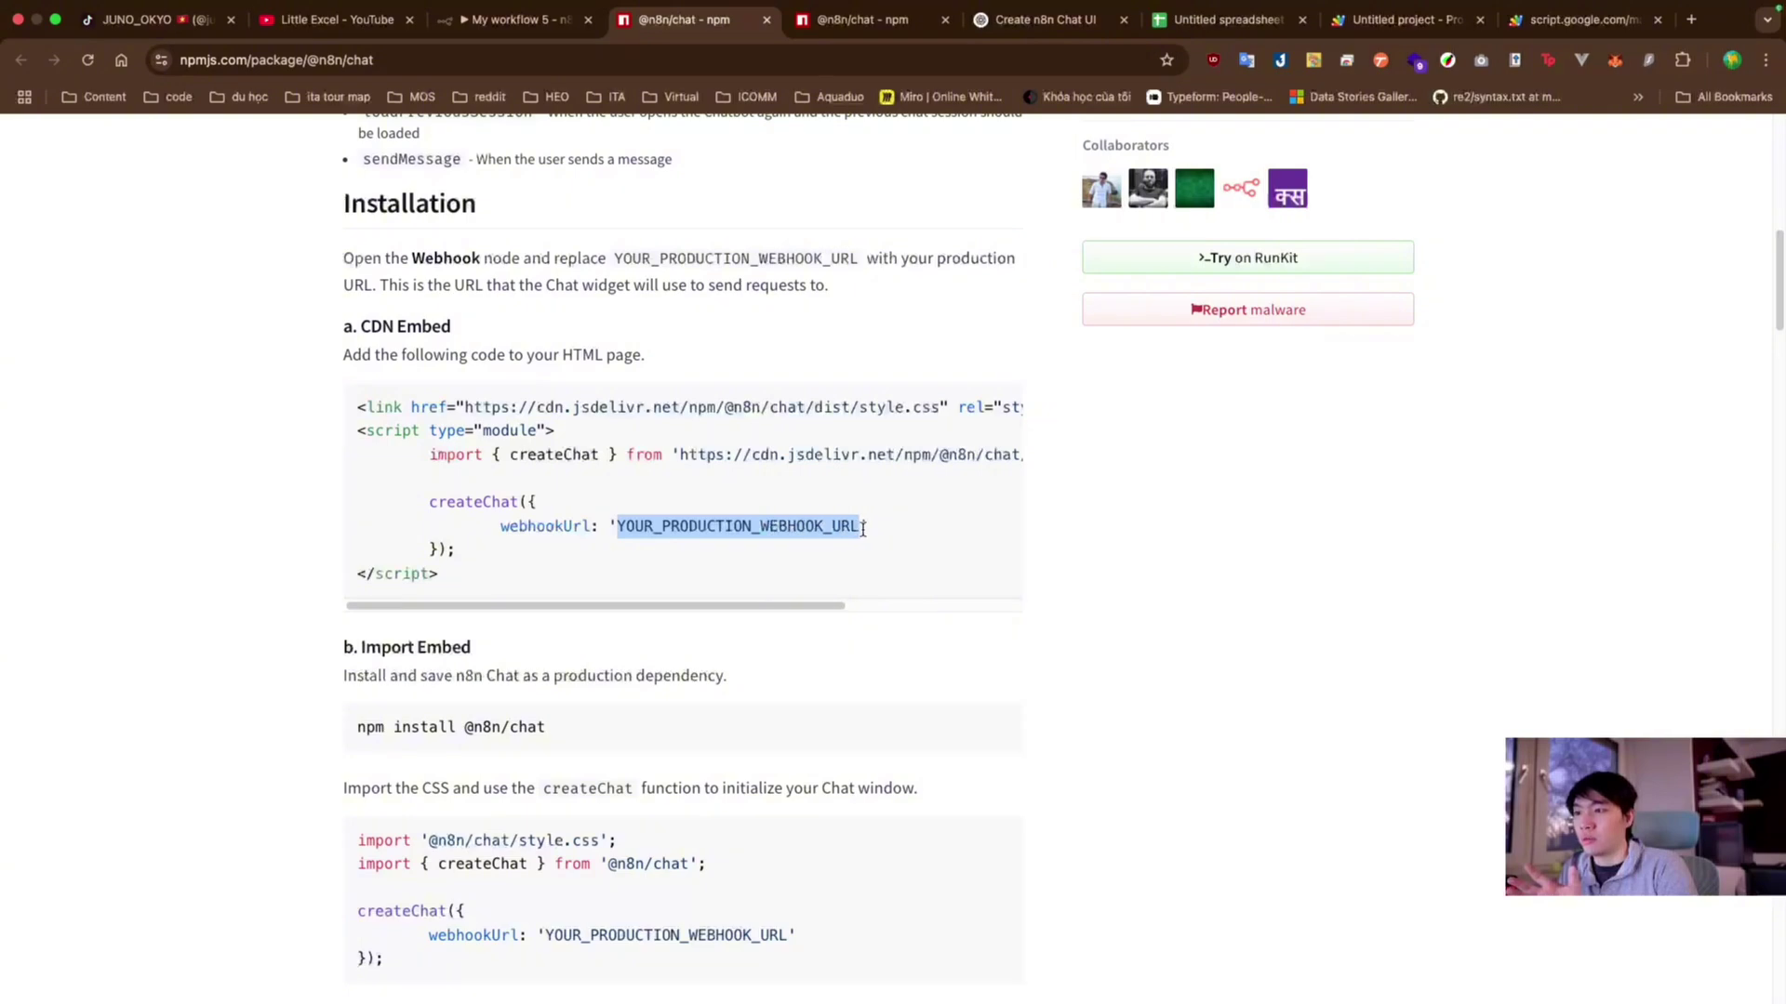
- Copy the Chat URL from the chat trigger node in My workflow 5
{"action": "left_click", "coordinate": [516, 19]}
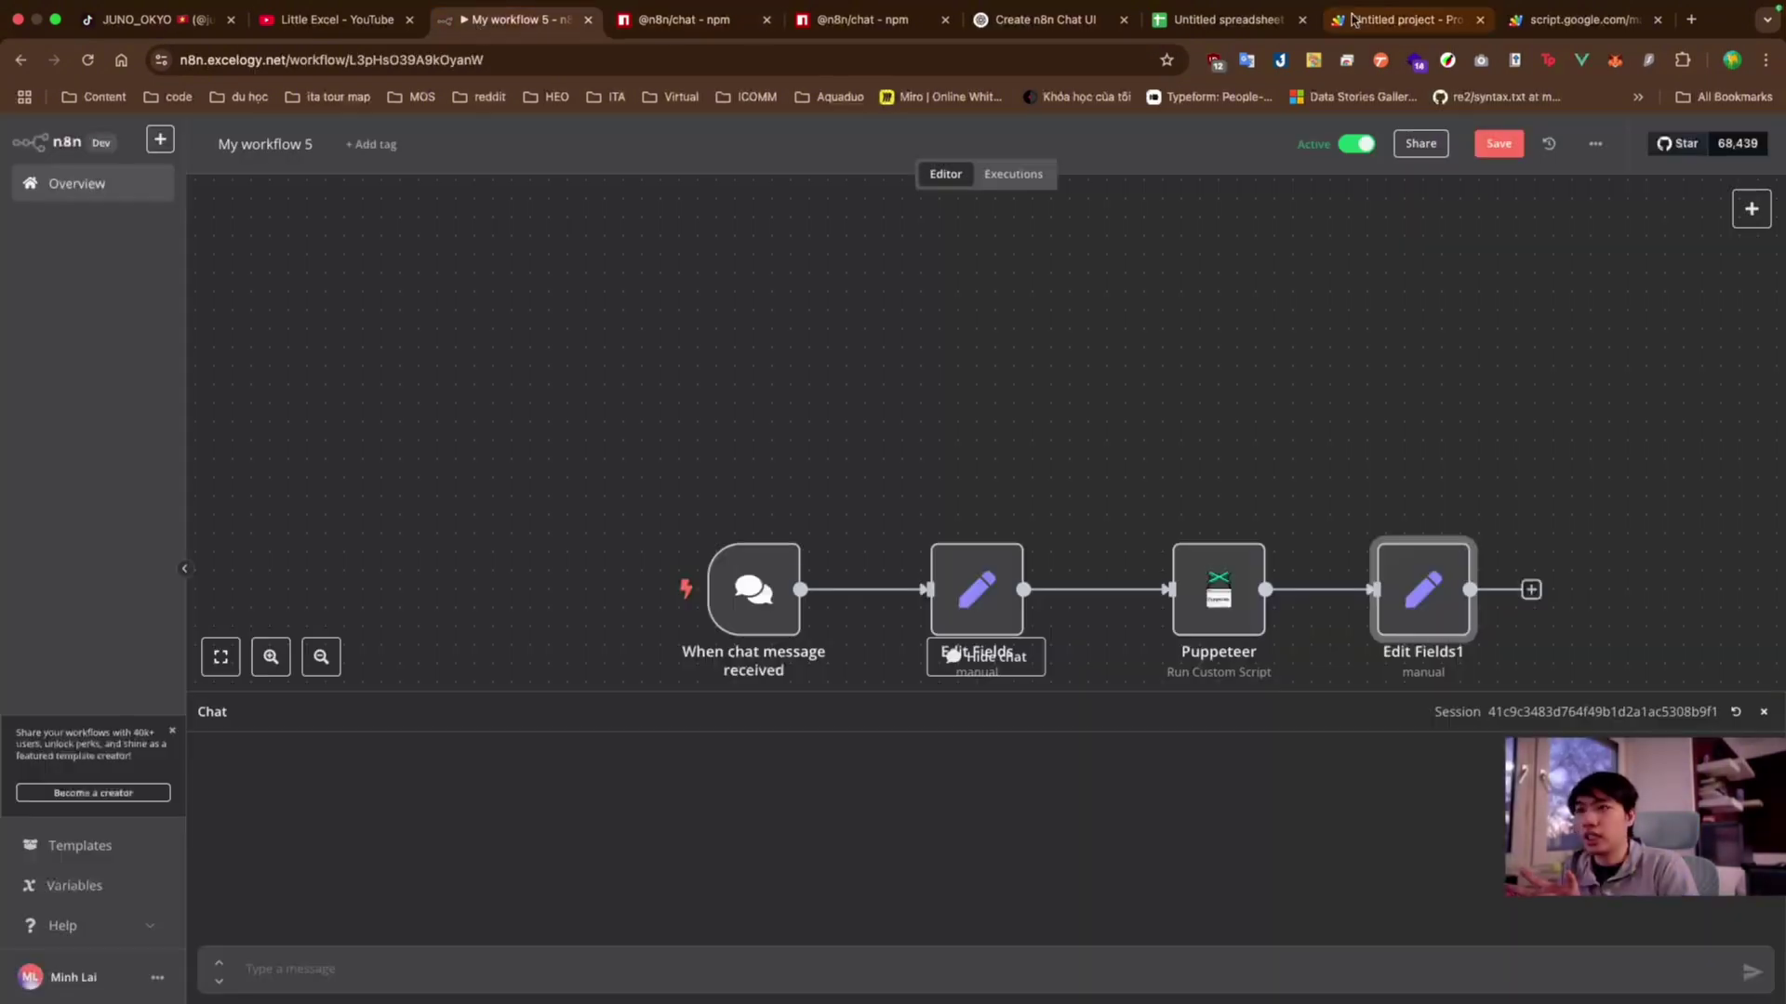
{"action": "mouse_move", "coordinate": [754, 588]}
{"action": "left_click", "coordinate": [788, 520]}
{"action": "left_click", "coordinate": [809, 548]}
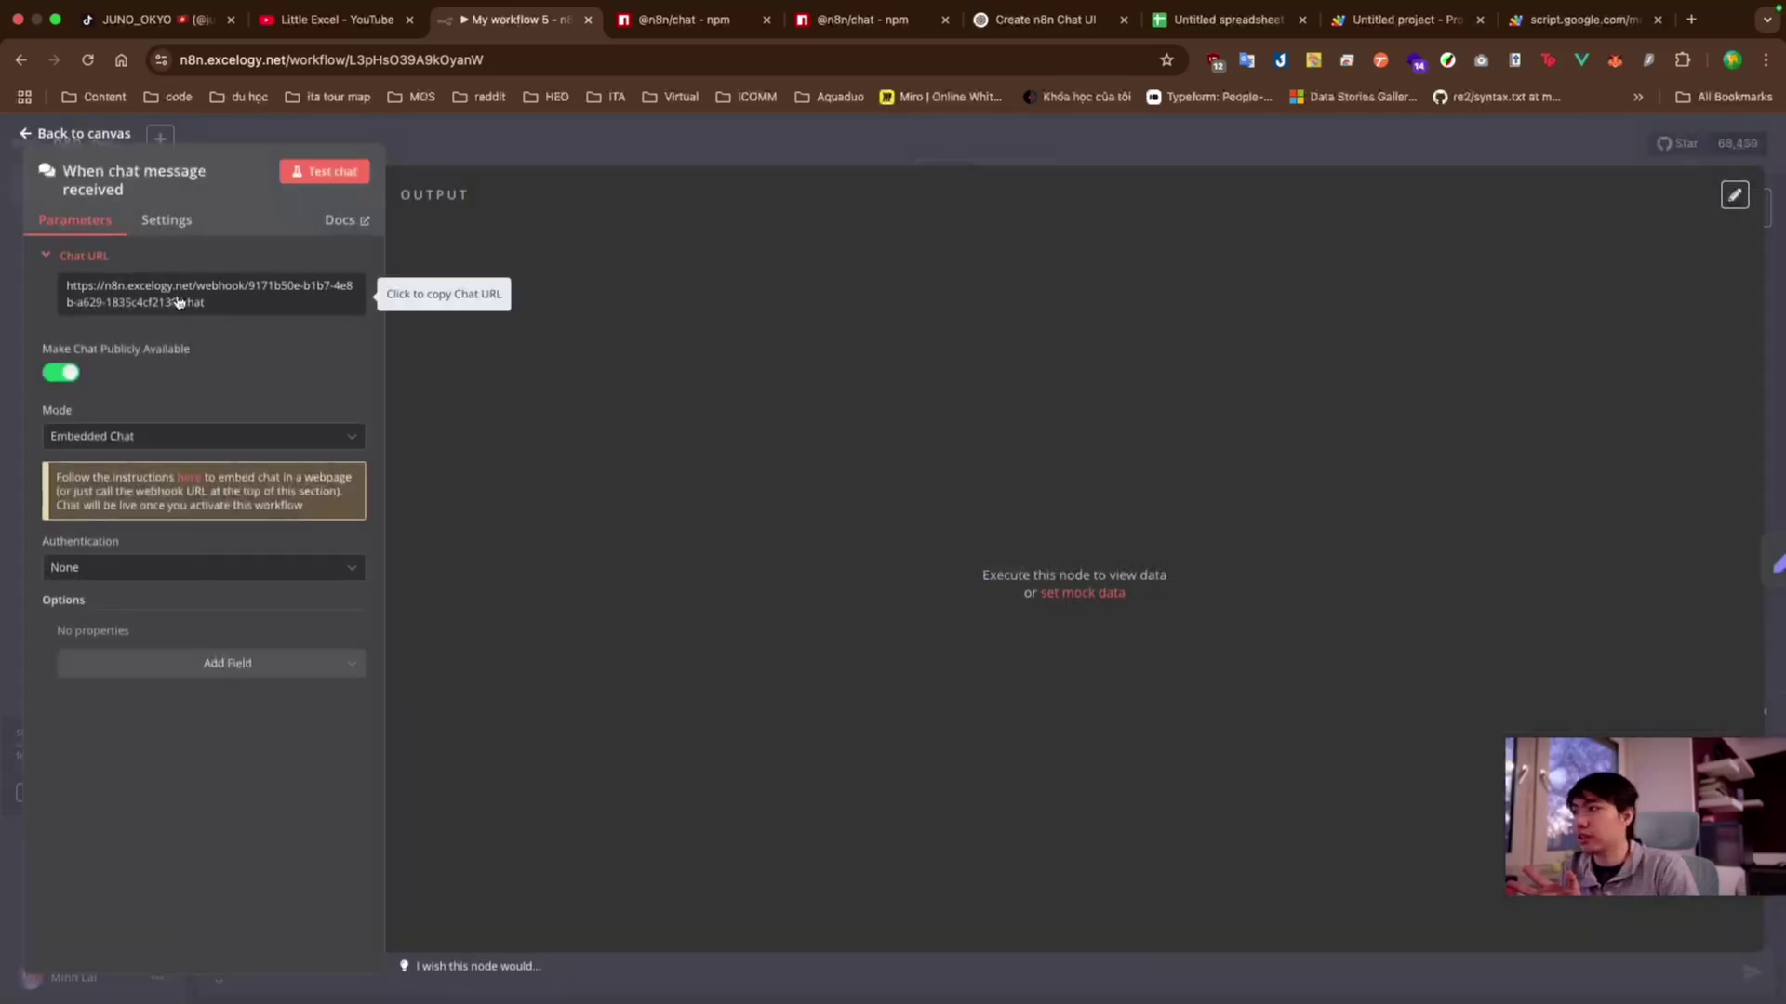
{"action": "left_click", "coordinate": [179, 302]}
{"action": "left_click", "coordinate": [65, 133]}
{"action": "left_click", "coordinate": [721, 23]}
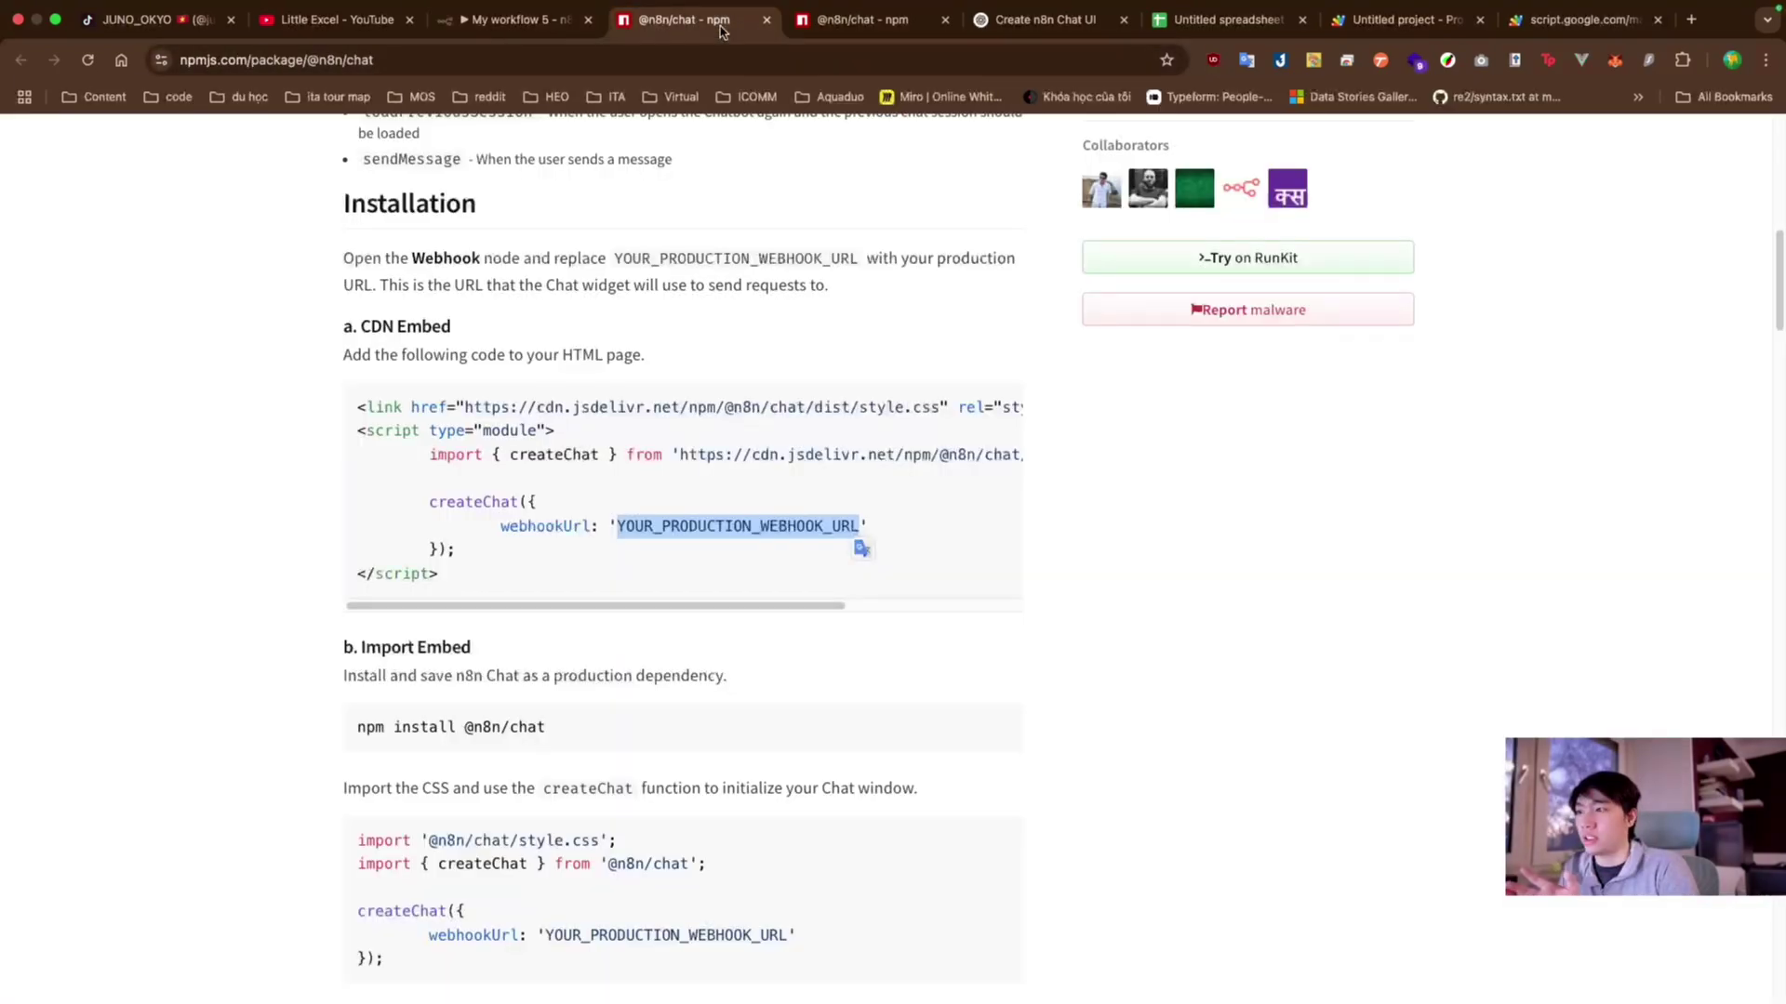
{"action": "left_click", "coordinate": [1571, 20]}
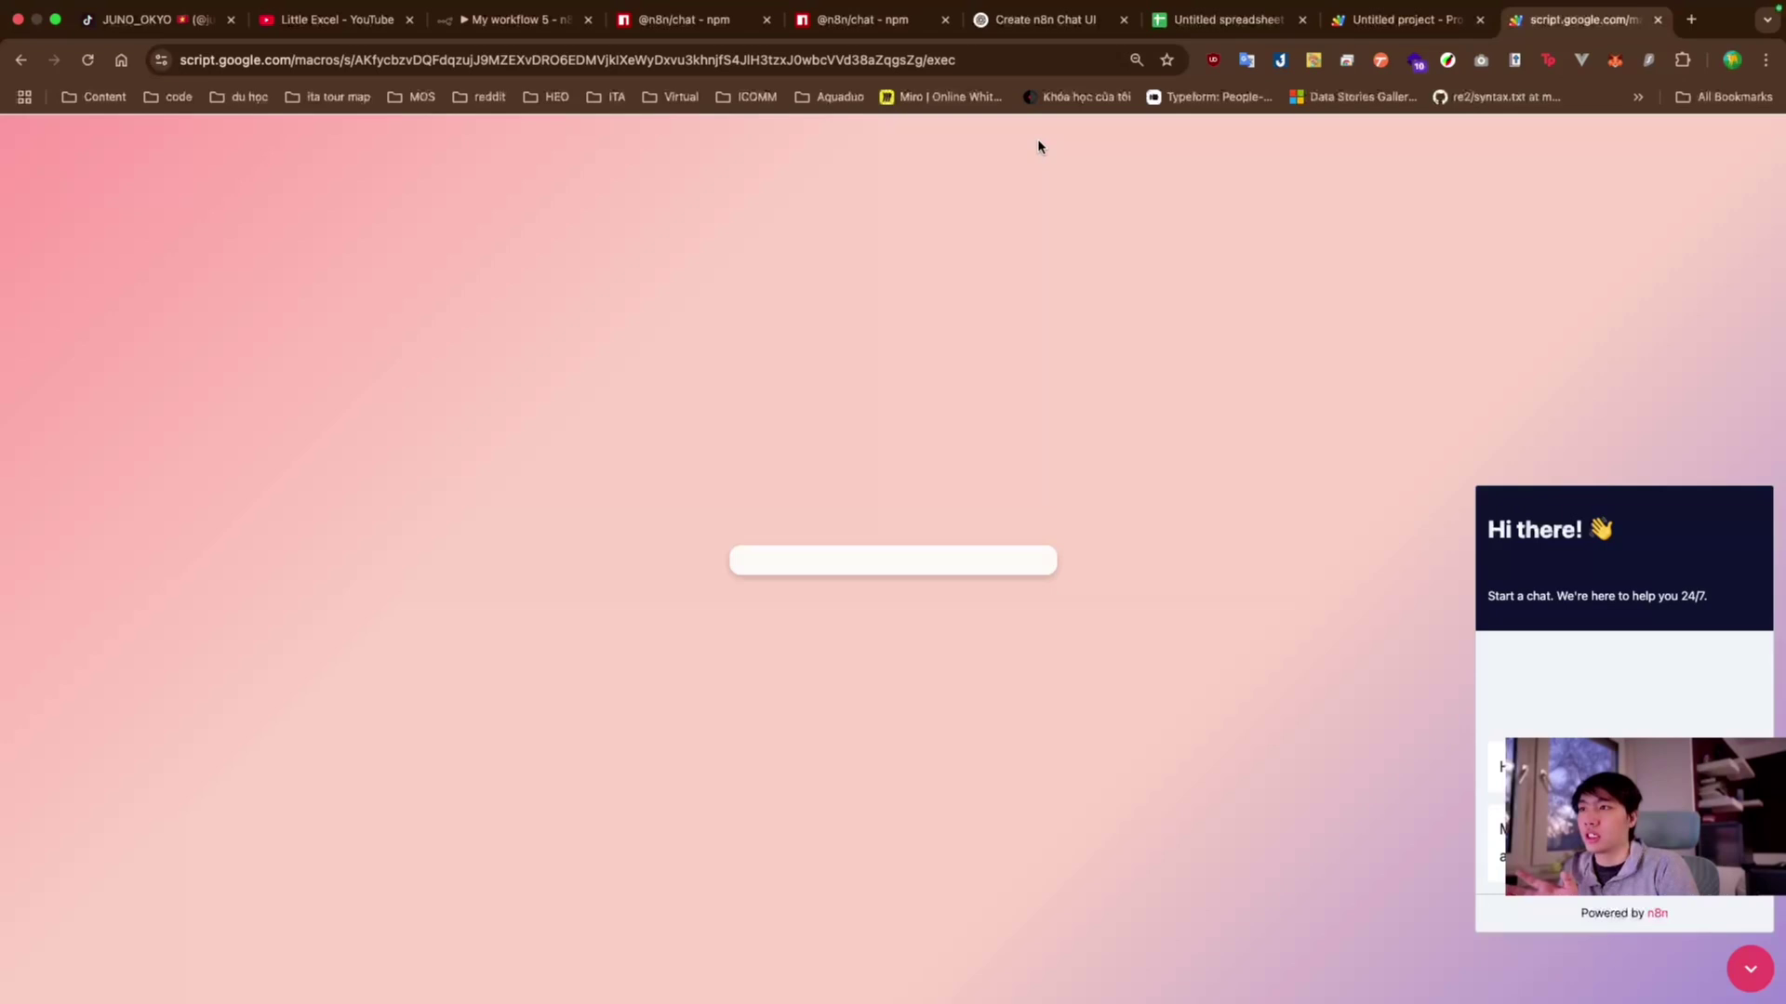
{"action": "left_click", "coordinate": [1395, 20]}
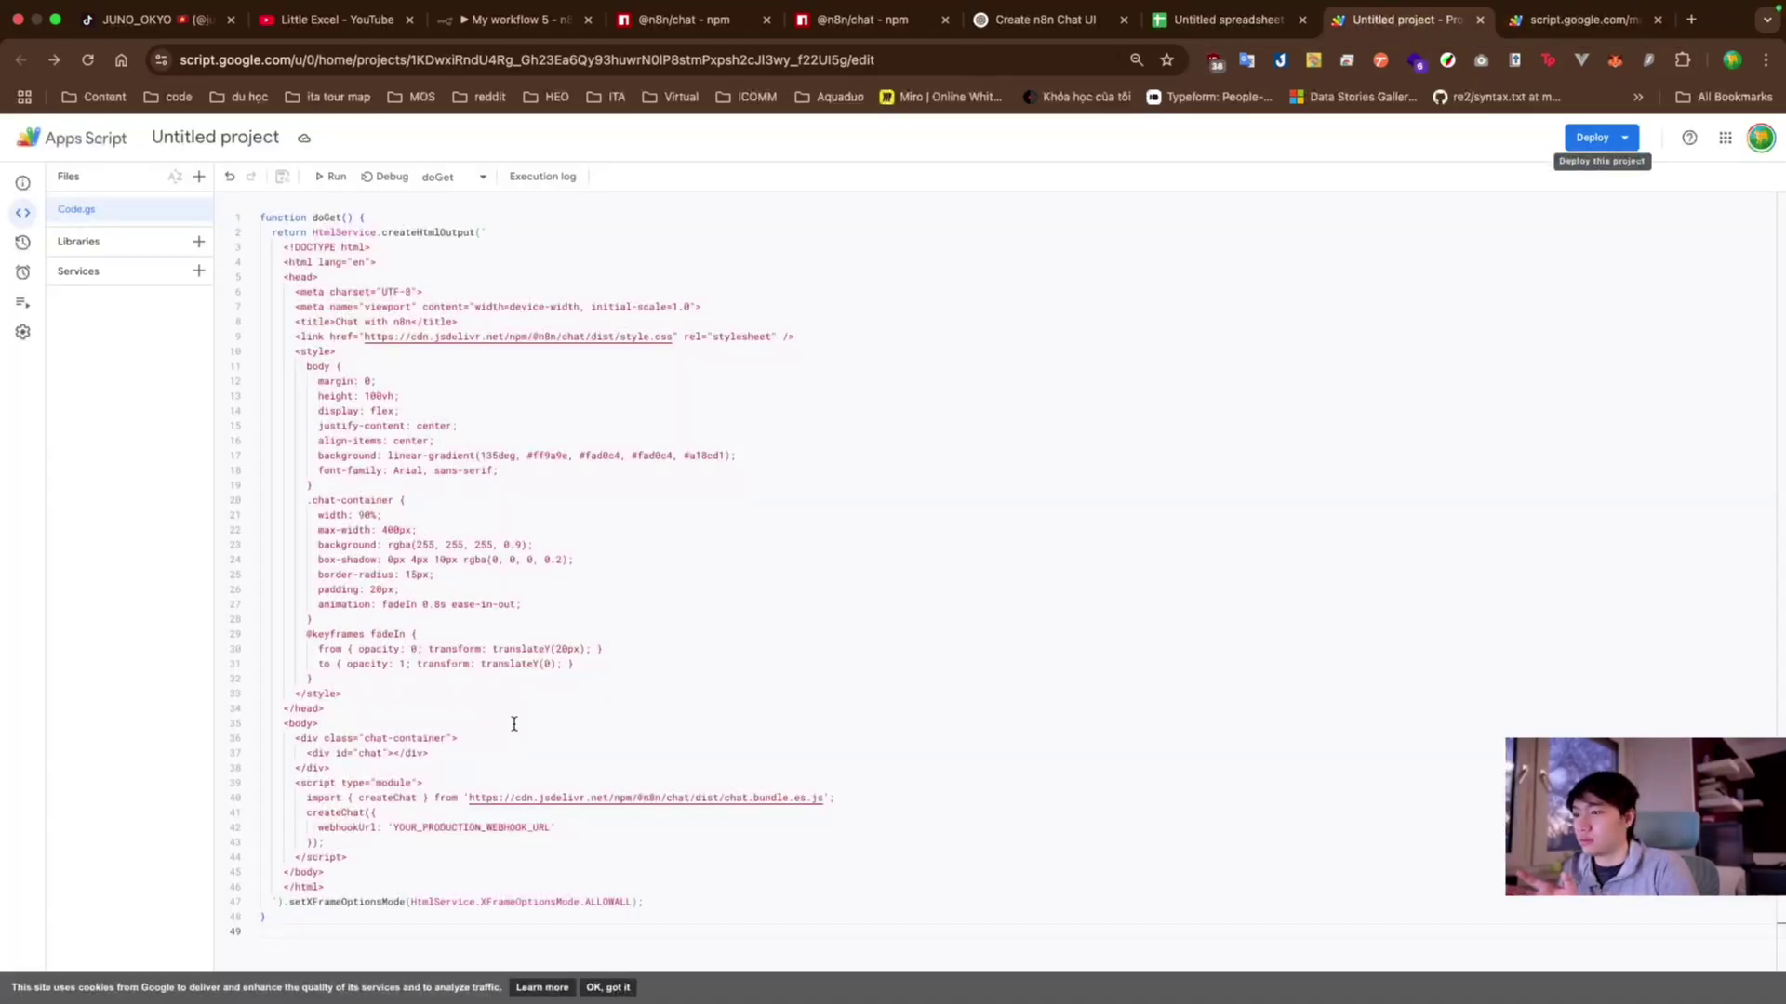
- Replace the line-42 webhookUrl placeholder with the n8n Chat URL and save
{"action": "left_click_drag", "start_coordinate": [394, 832], "coordinate": [539, 821]}
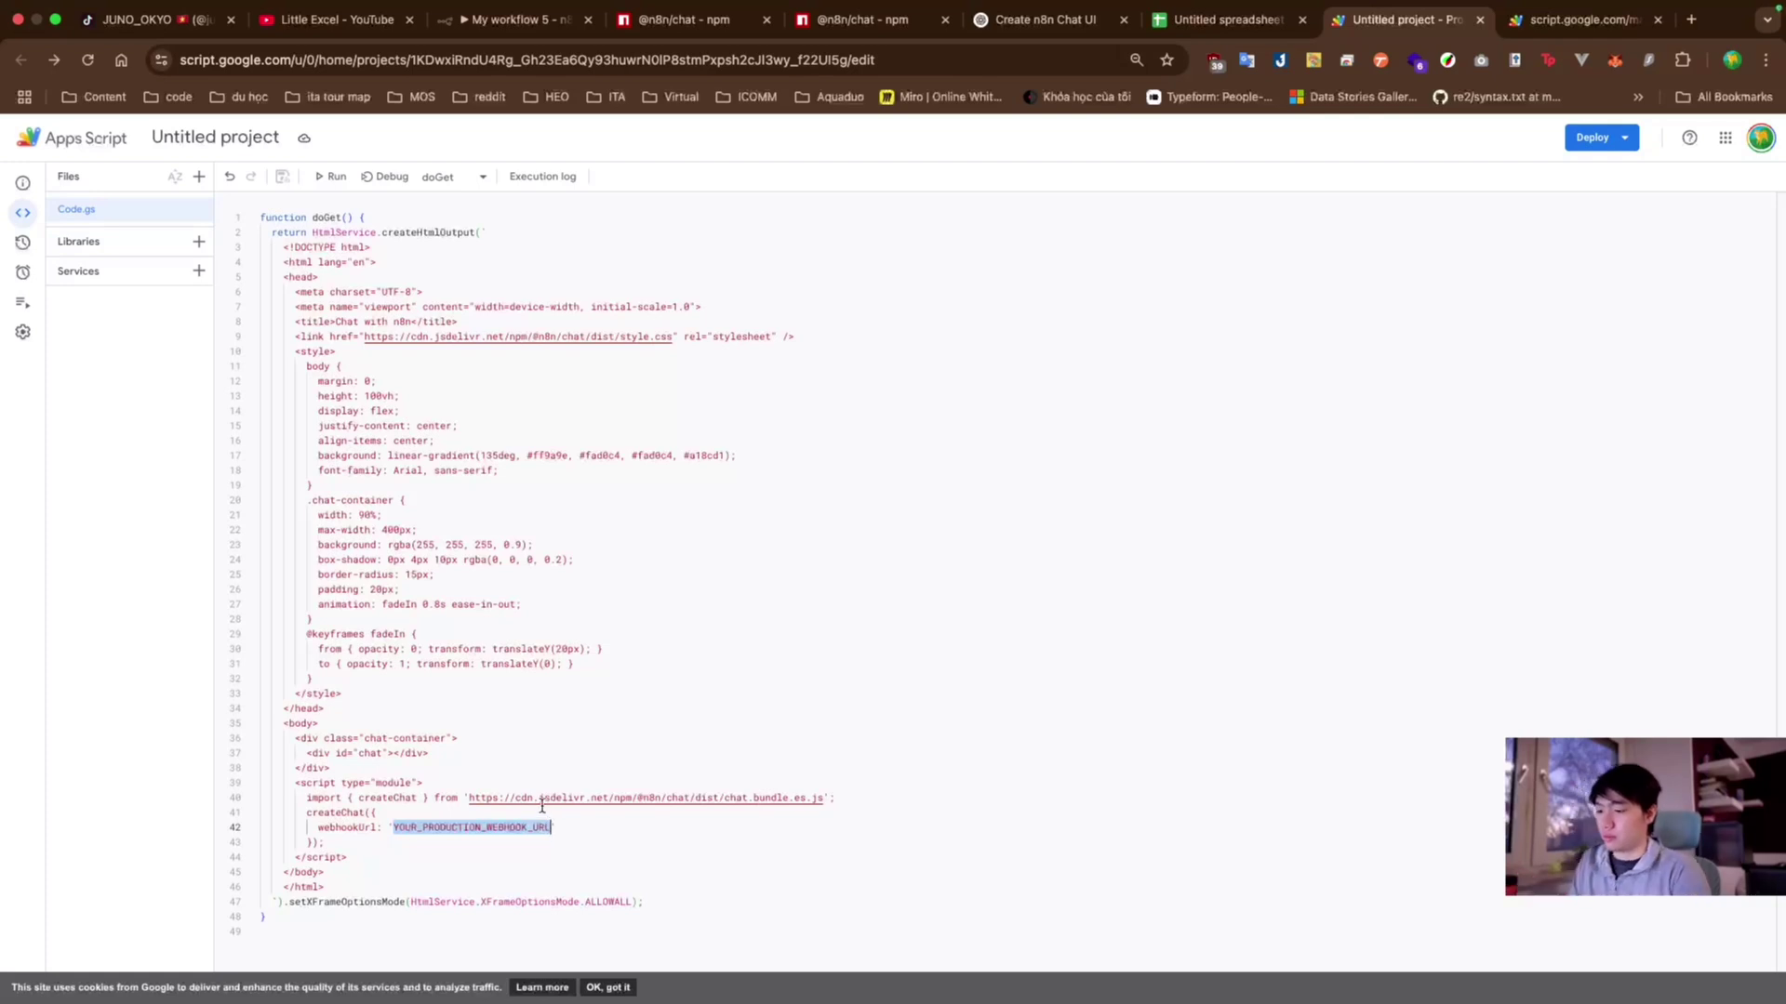
{"action": "key", "text": "ctrl+v"}
{"action": "left_click", "coordinate": [276, 183]}
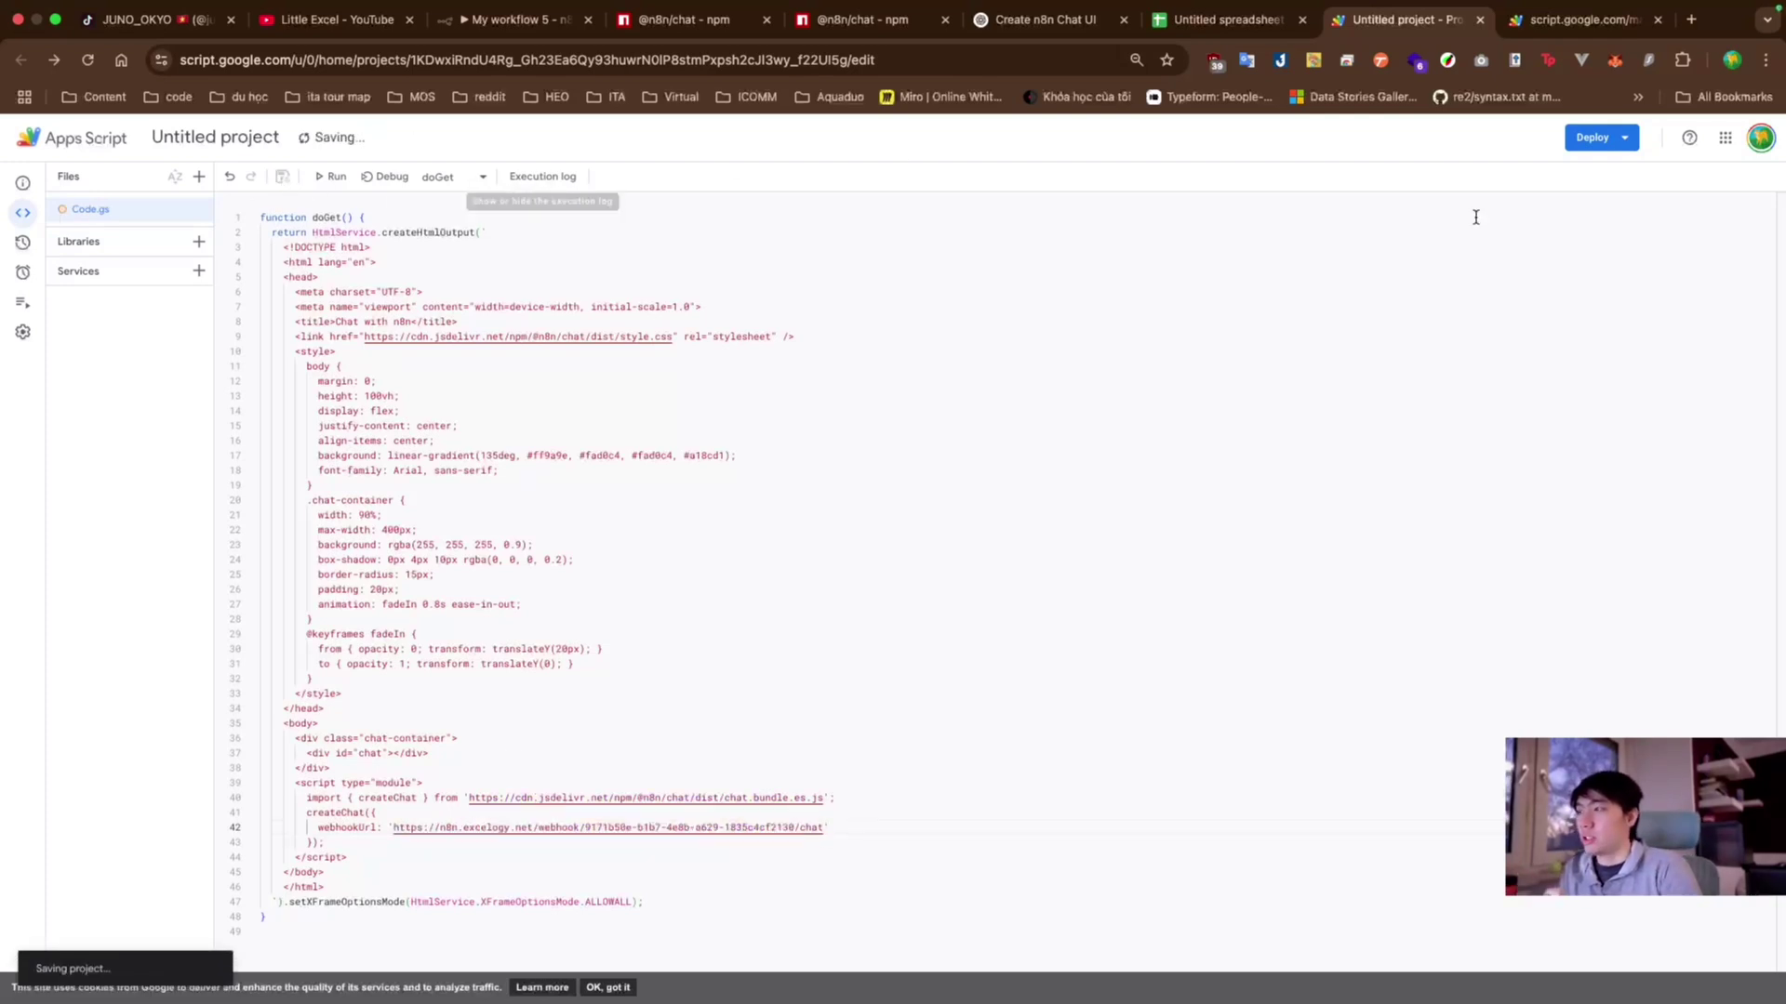
- Deploy a new web app version and copy its updated URL
{"action": "left_click", "coordinate": [1618, 140]}
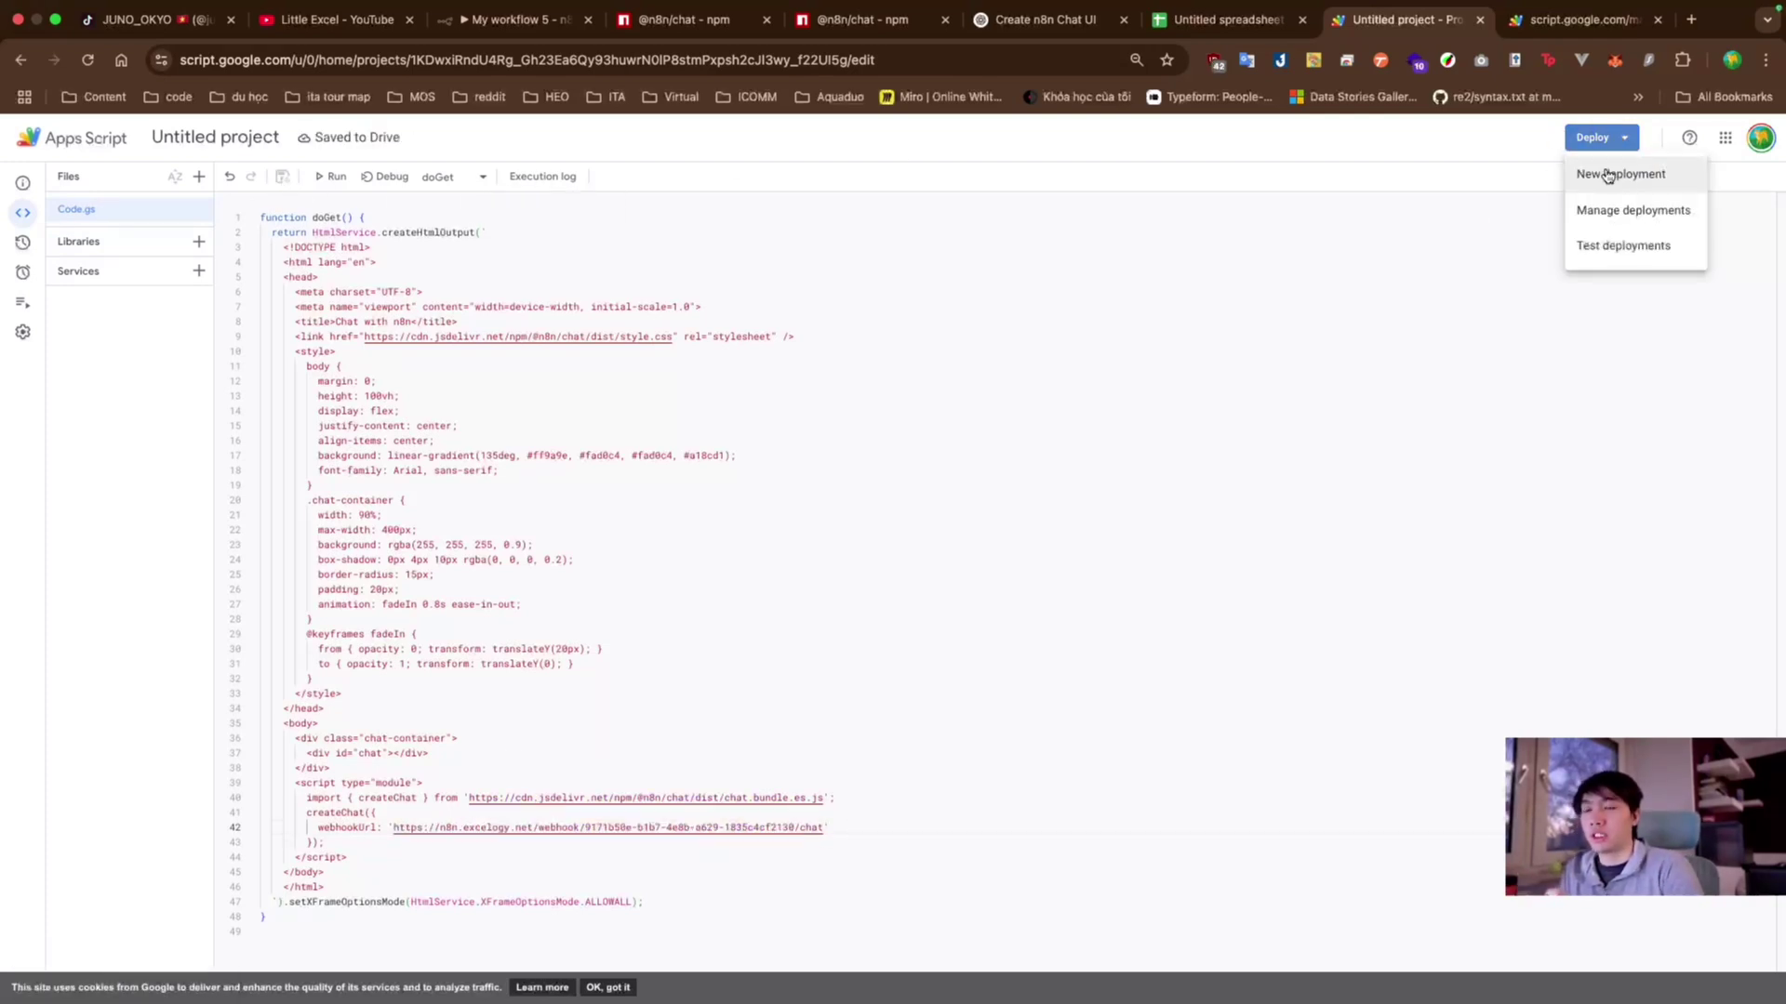
{"action": "left_click", "coordinate": [1618, 177]}
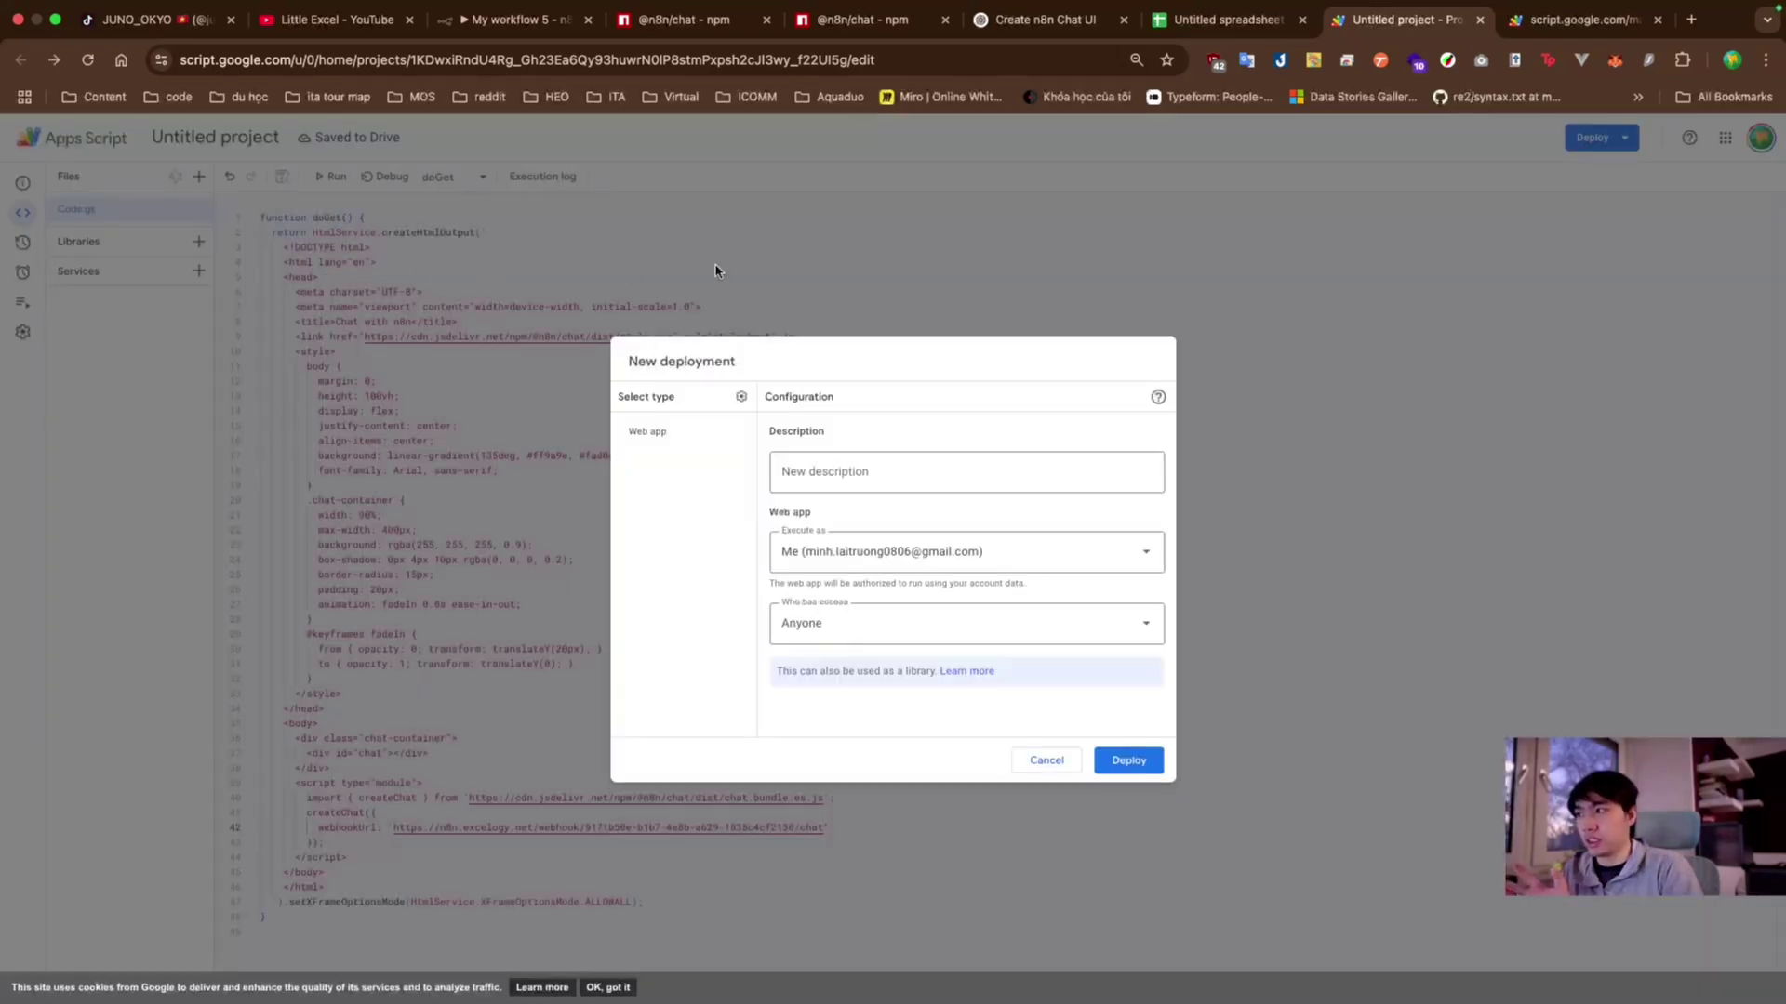
{"action": "left_click", "coordinate": [1129, 761]}
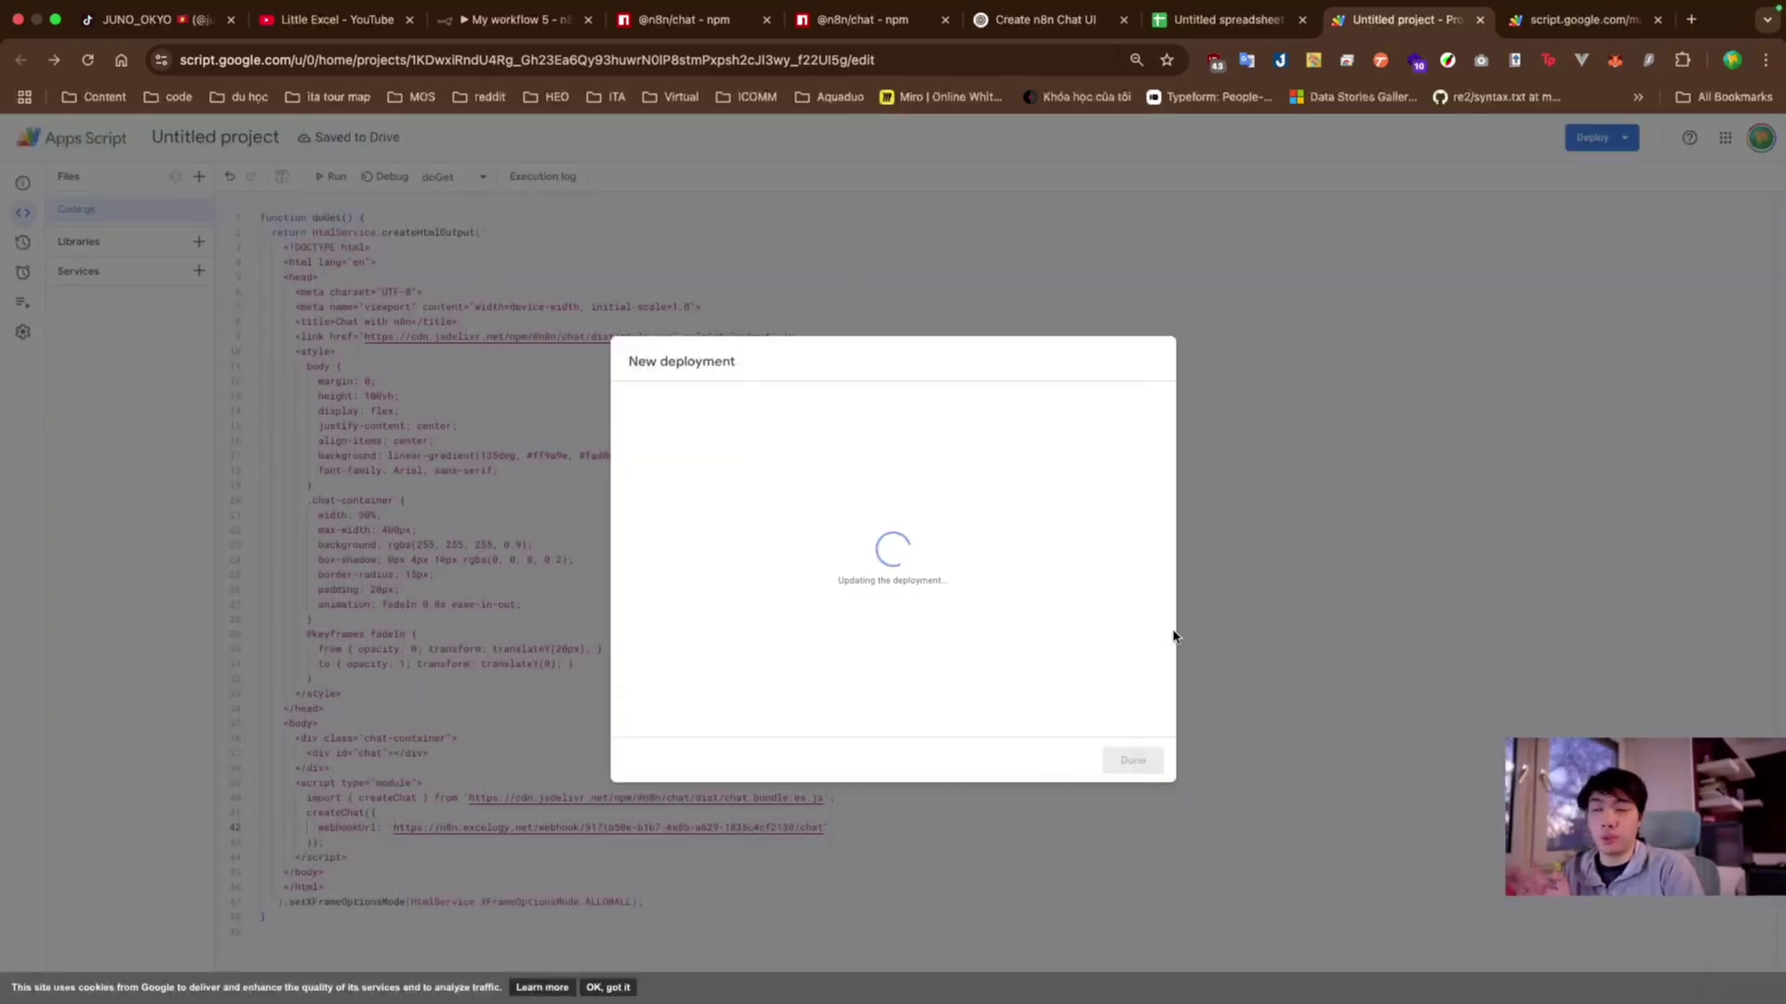
{"action": "left_click", "coordinate": [648, 622]}
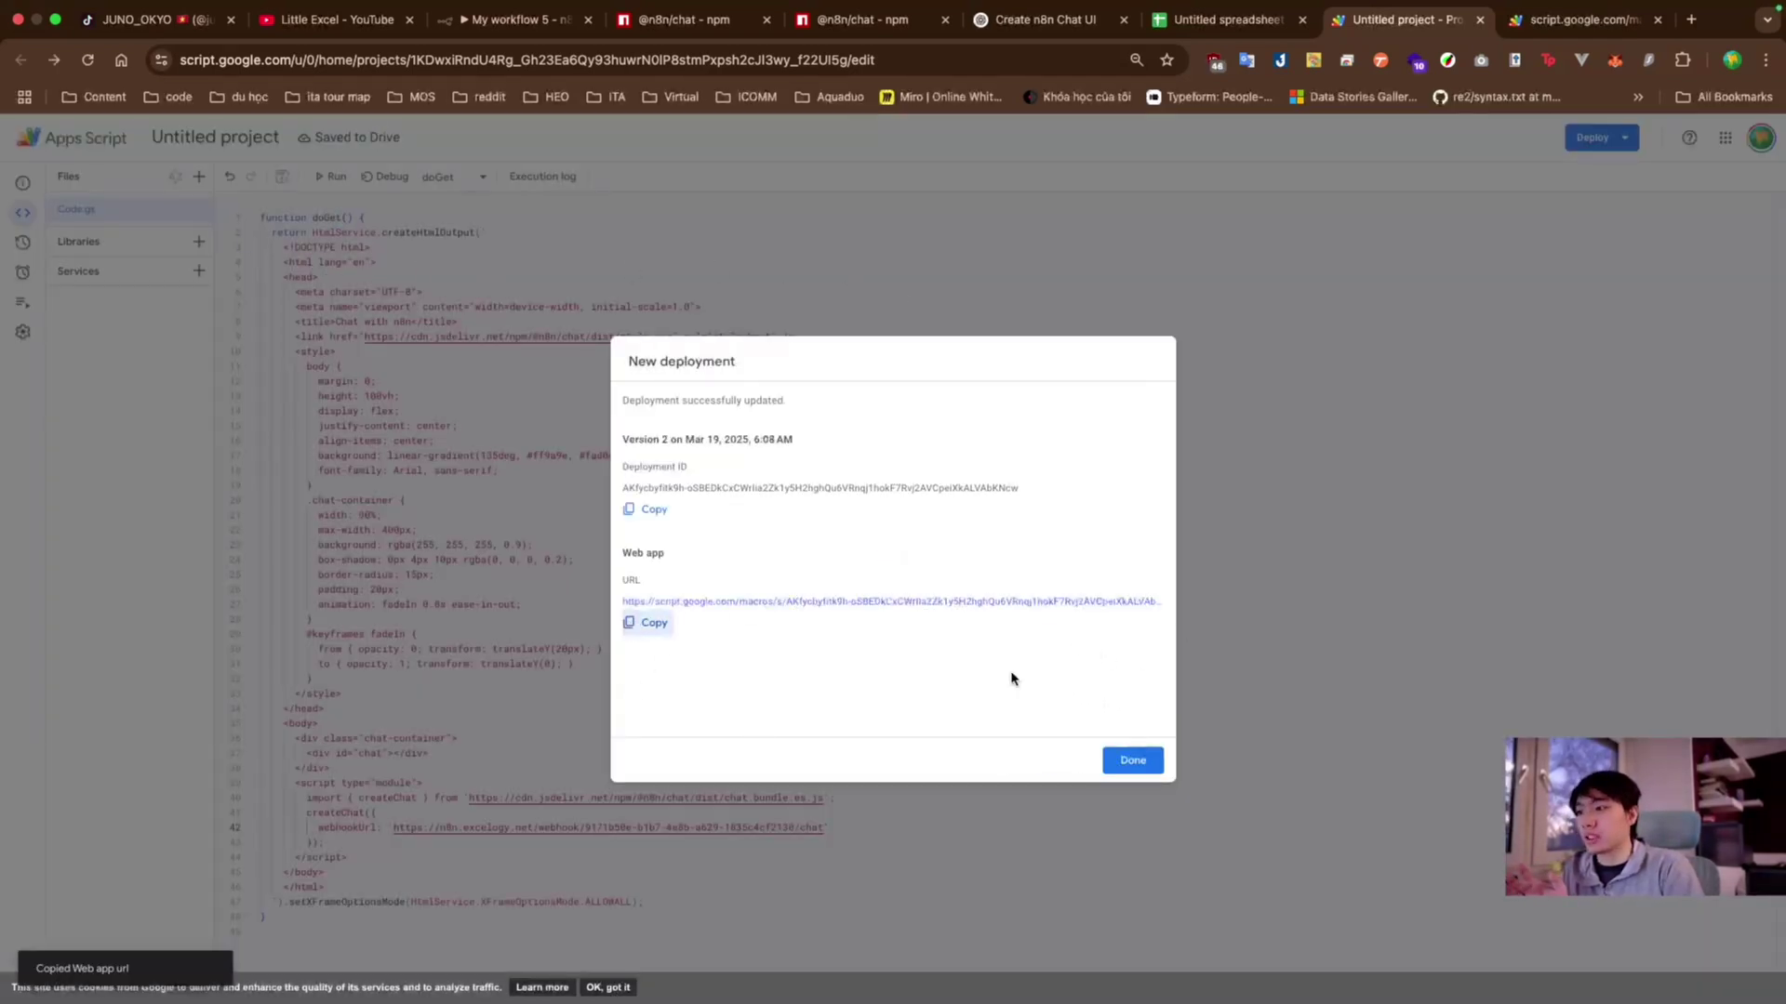
{"action": "left_click", "coordinate": [1131, 760]}
{"action": "left_click", "coordinate": [1581, 20]}
- Load the new web app exec URL in the browser tab
{"action": "left_click", "coordinate": [664, 60]}
{"action": "key", "text": "super+v"}
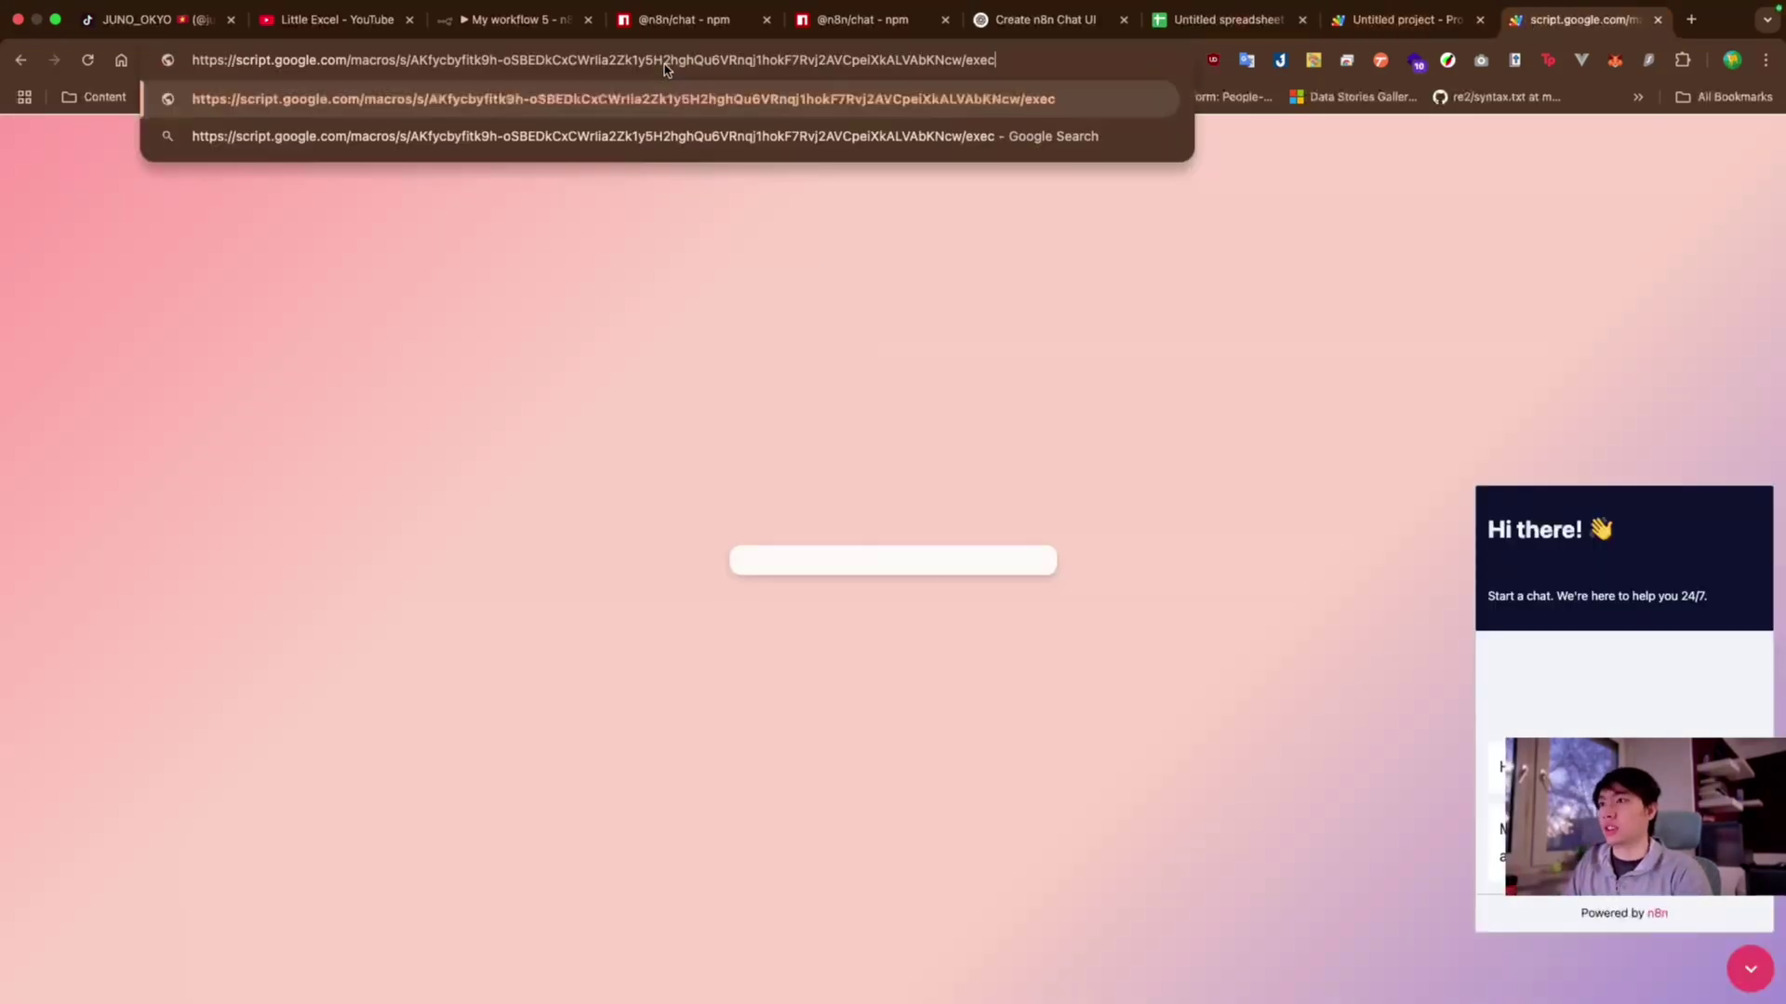
{"action": "key", "text": "Return"}
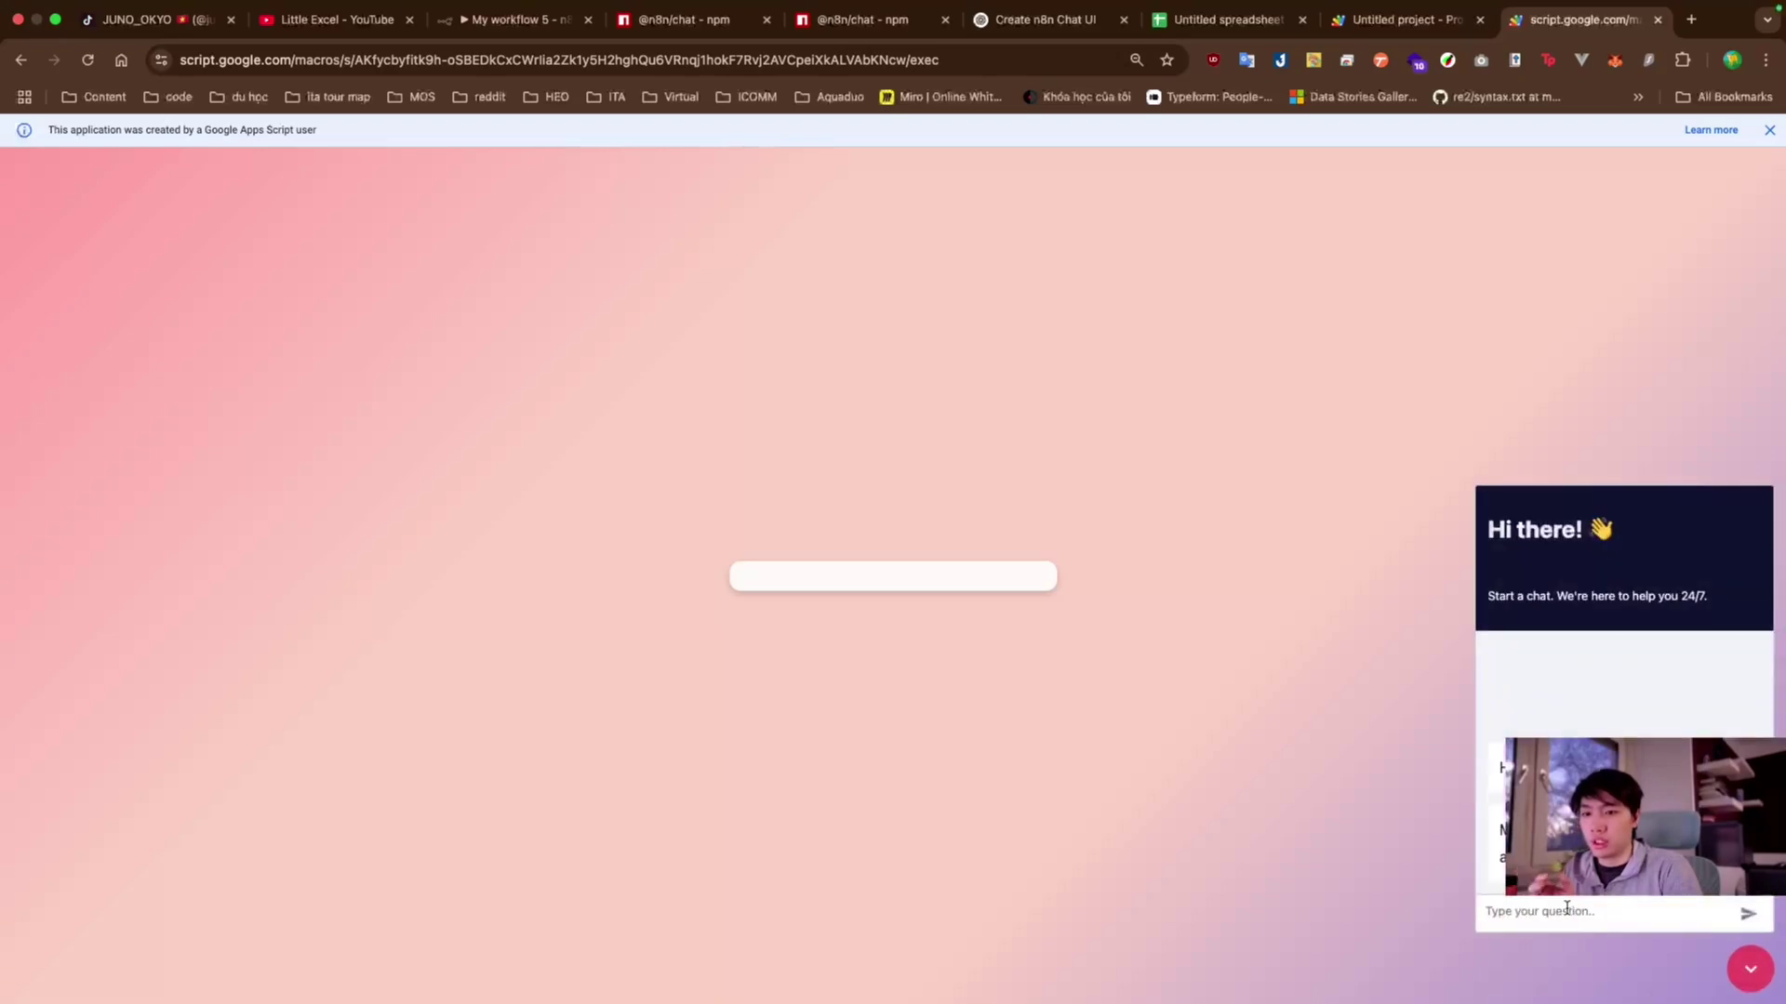
- Test the chat by sending it a copied TikTok profile link
{"action": "left_click", "coordinate": [154, 19]}
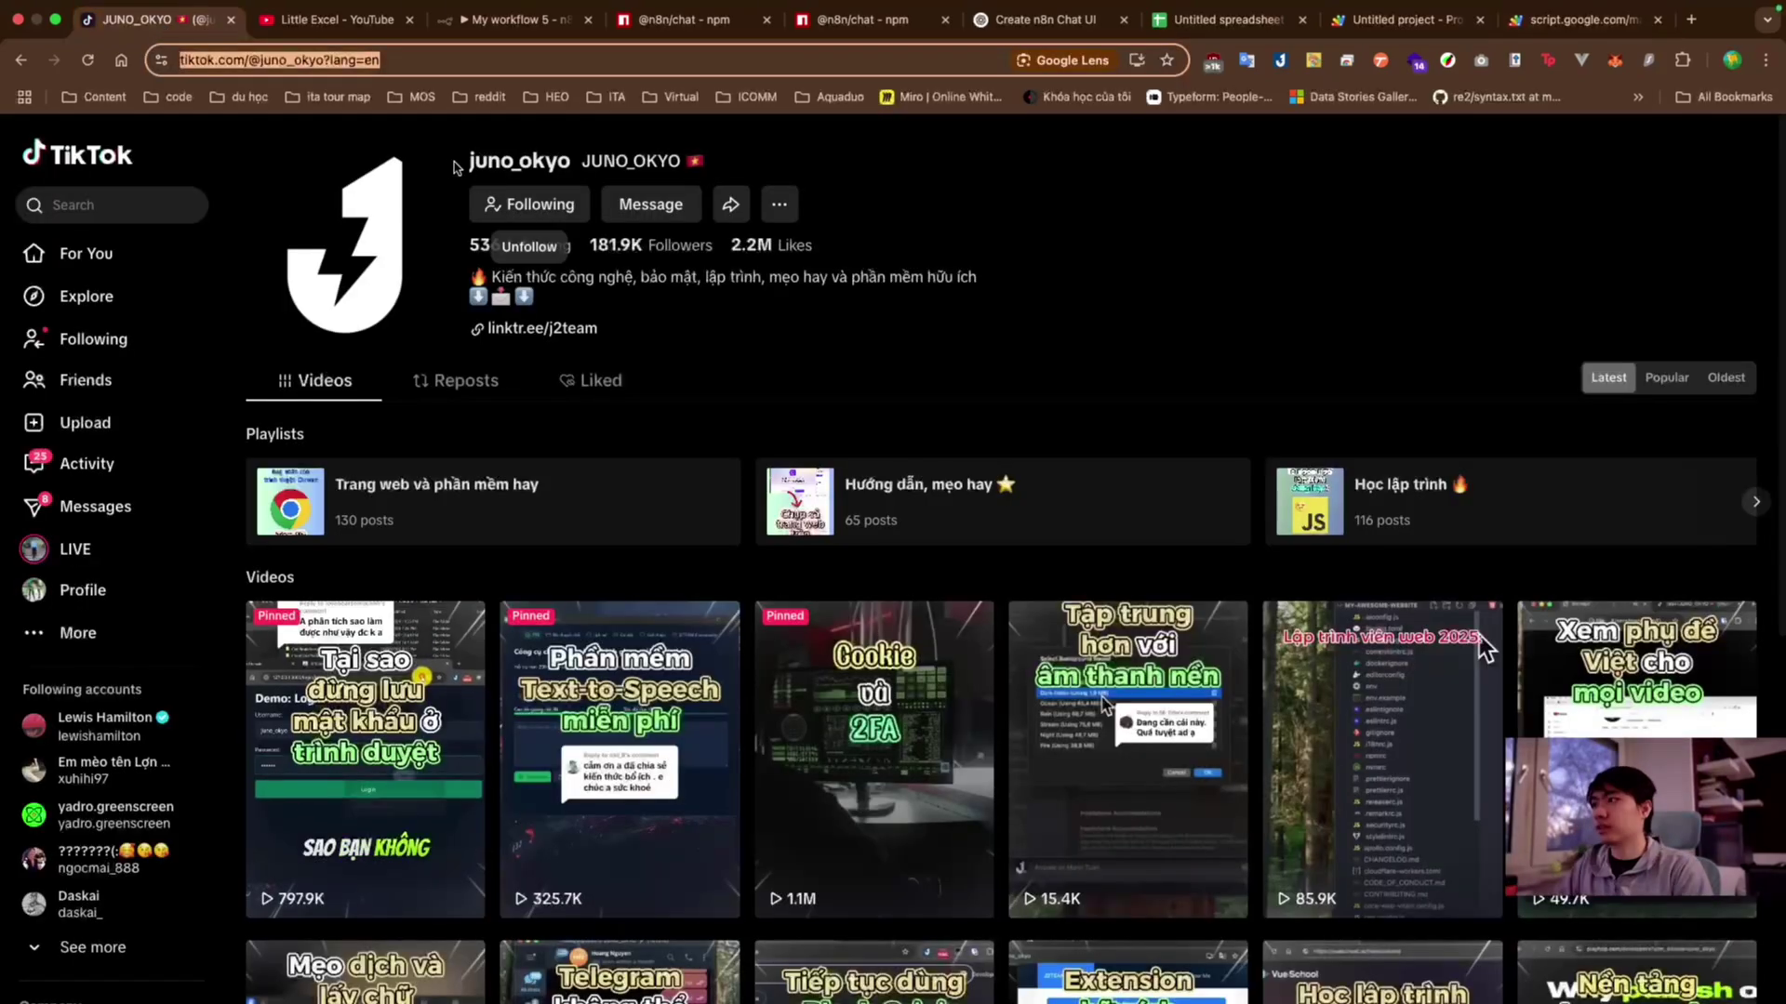
{"action": "left_click", "coordinate": [105, 725]}
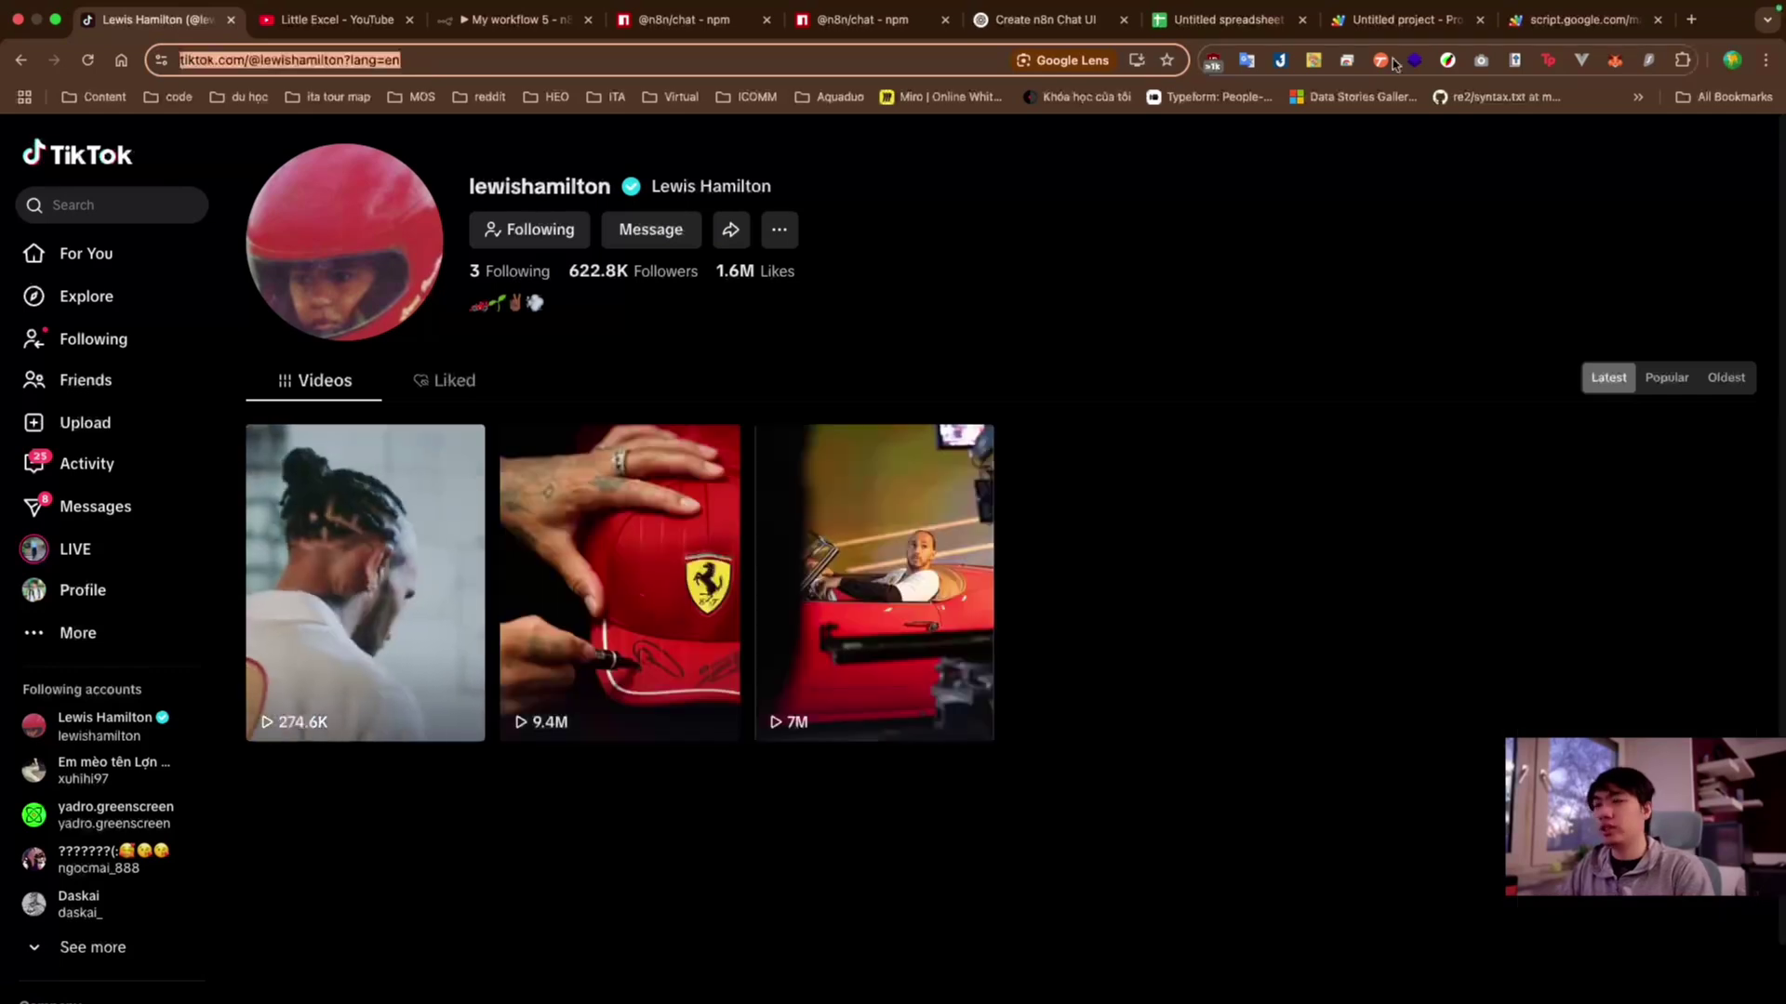
{"action": "key", "text": "ctrl+c"}
{"action": "left_click", "coordinate": [1581, 19]}
{"action": "key", "text": "ctrl+v"}
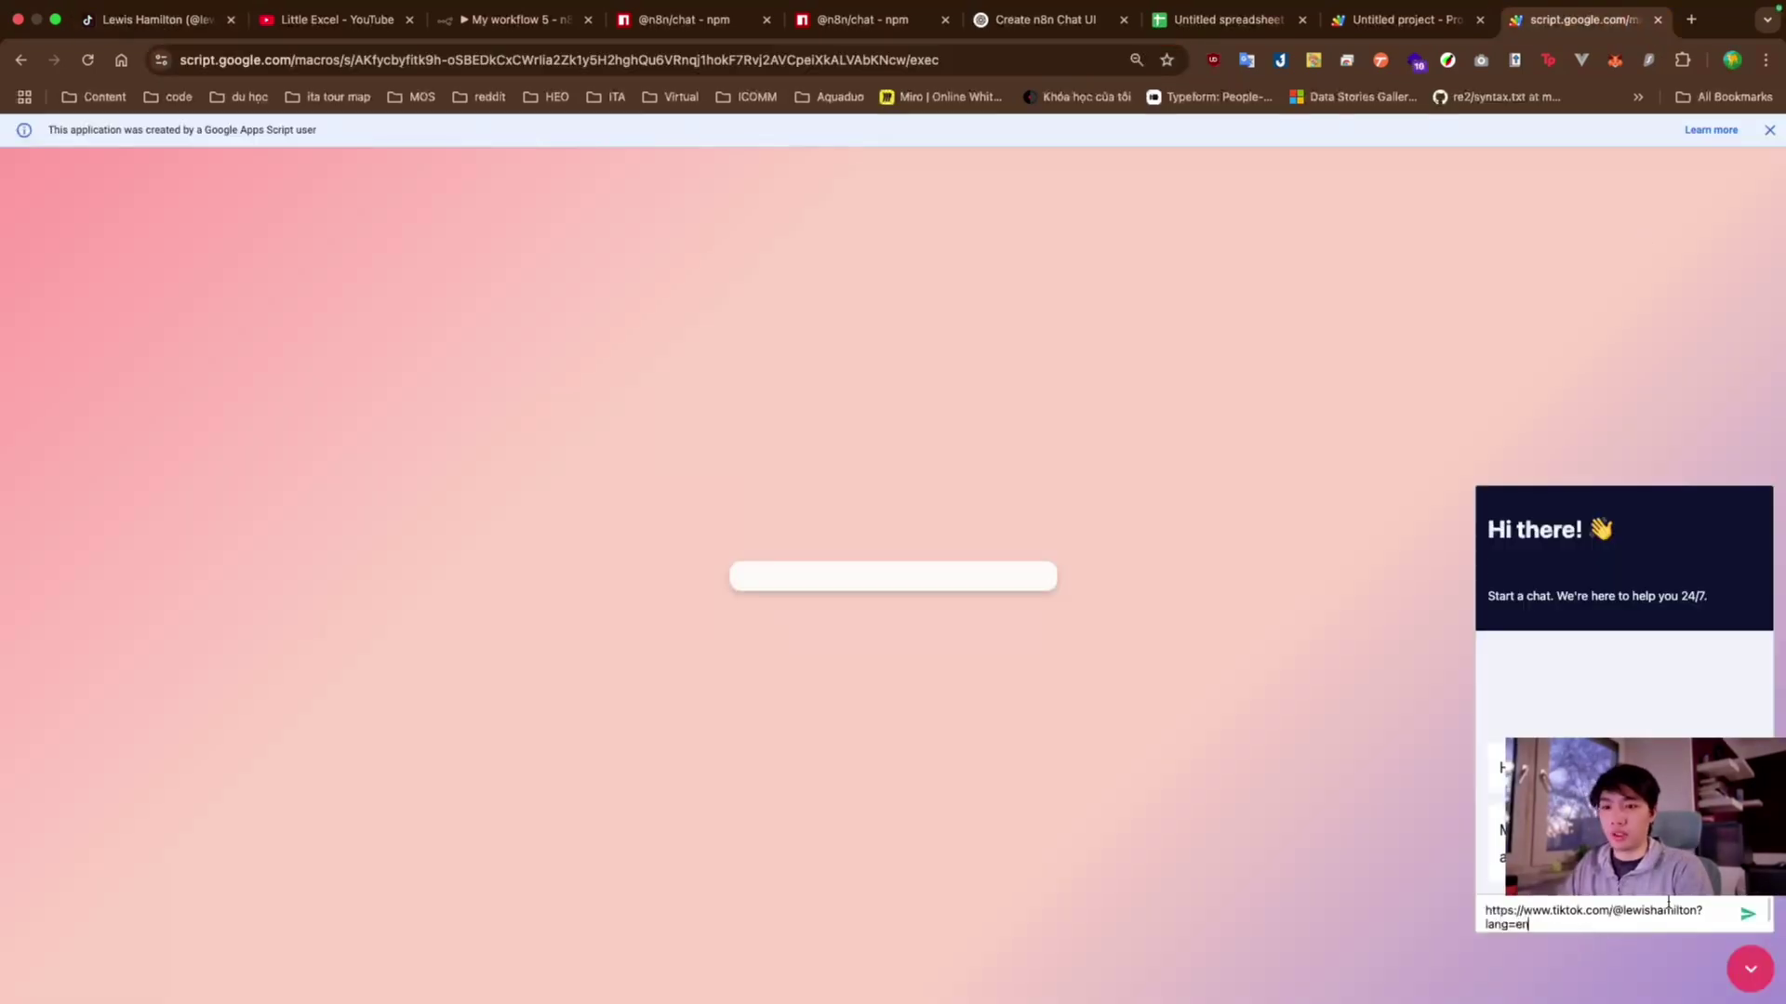
{"action": "left_click", "coordinate": [1744, 915]}
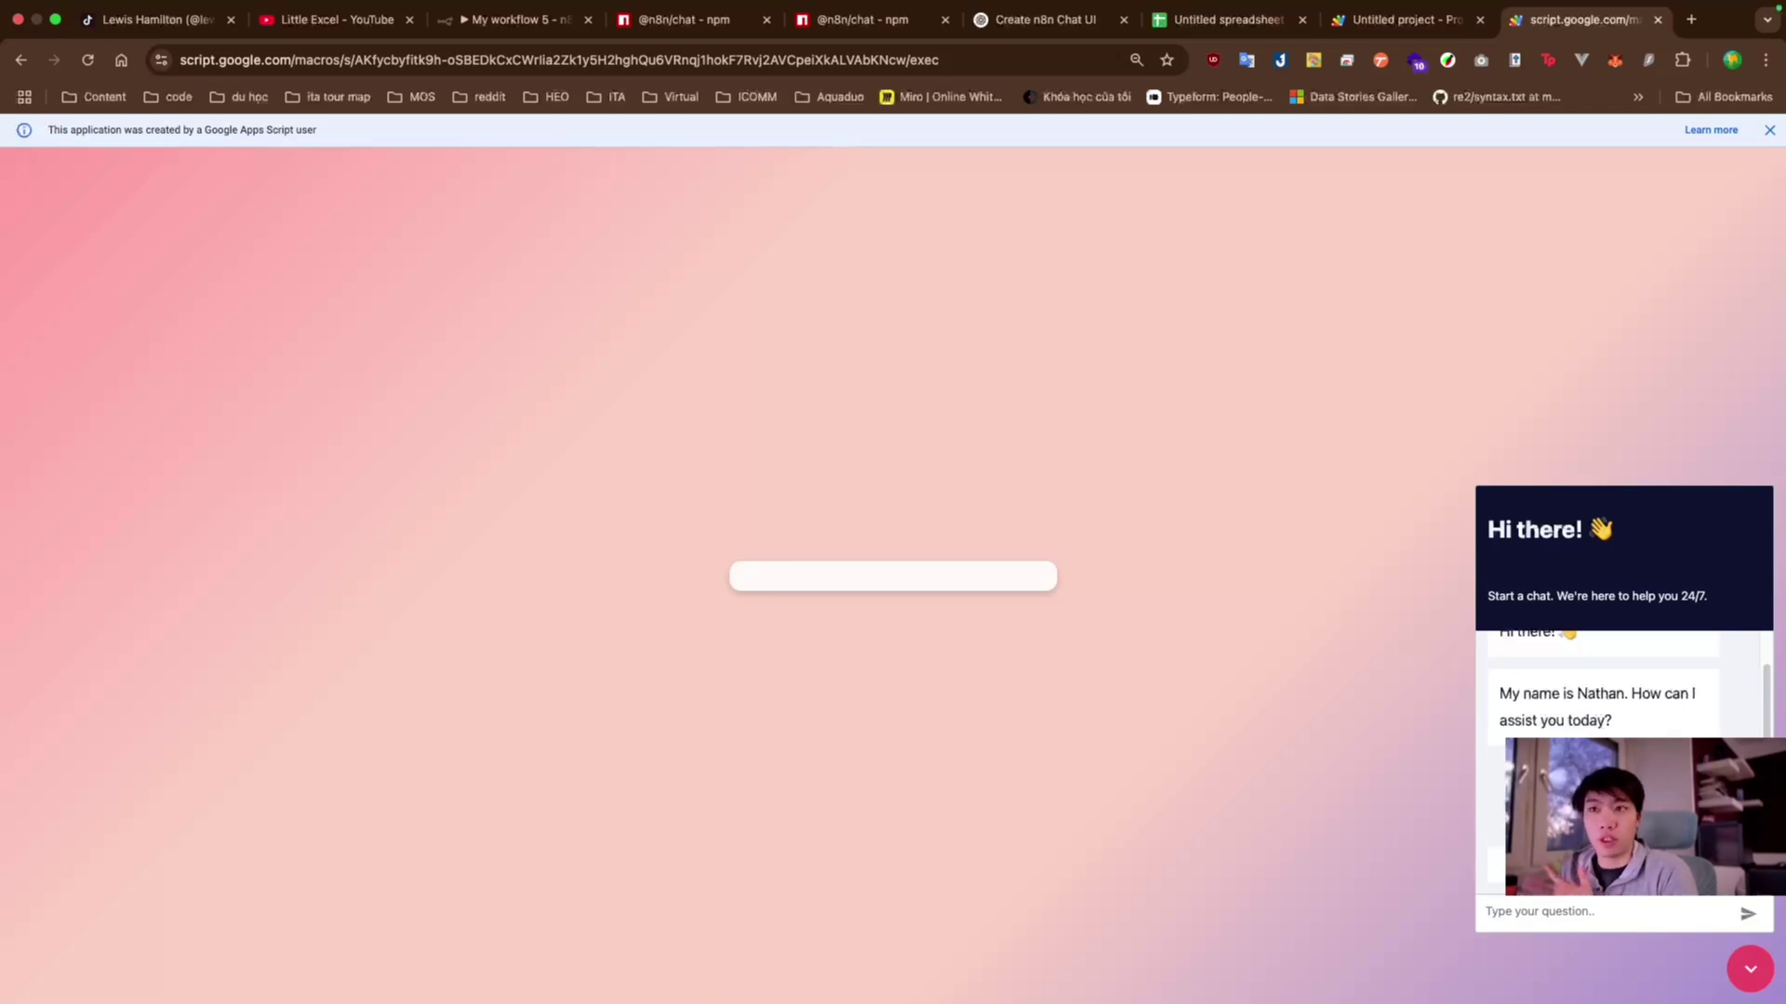
{"action": "left_click", "coordinate": [1205, 21]}
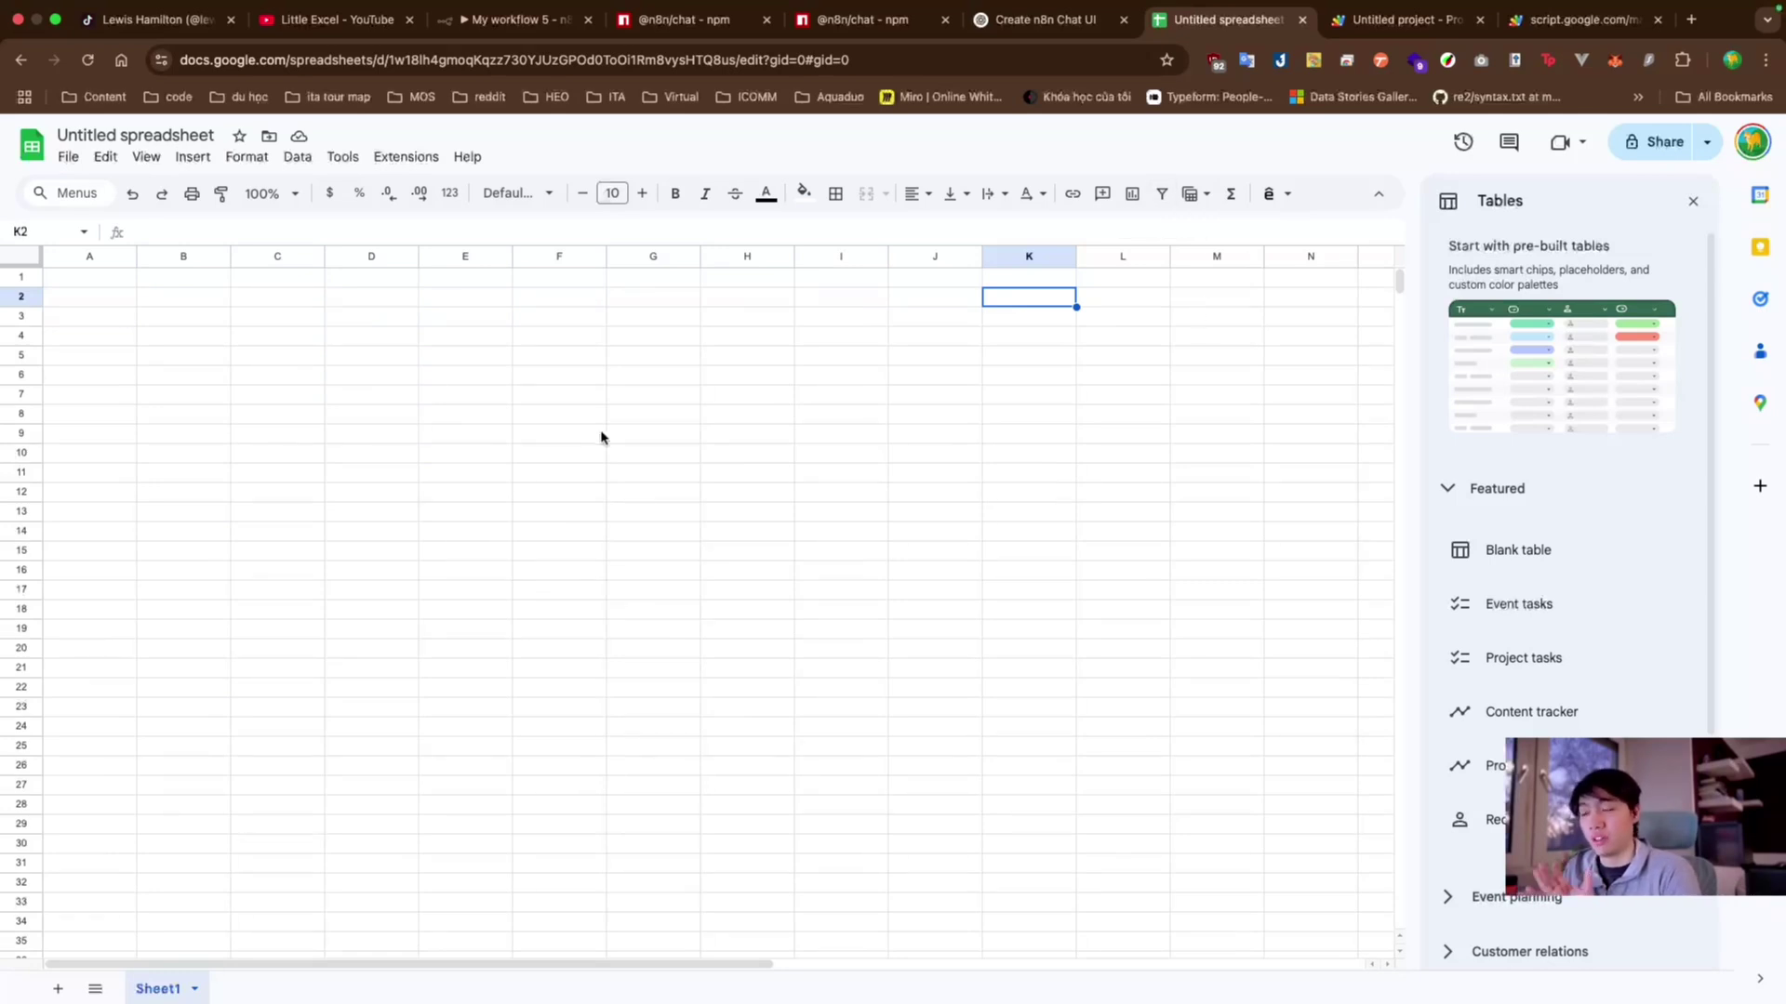
{"action": "left_click", "coordinate": [621, 303]}
{"action": "left_click", "coordinate": [622, 283]}
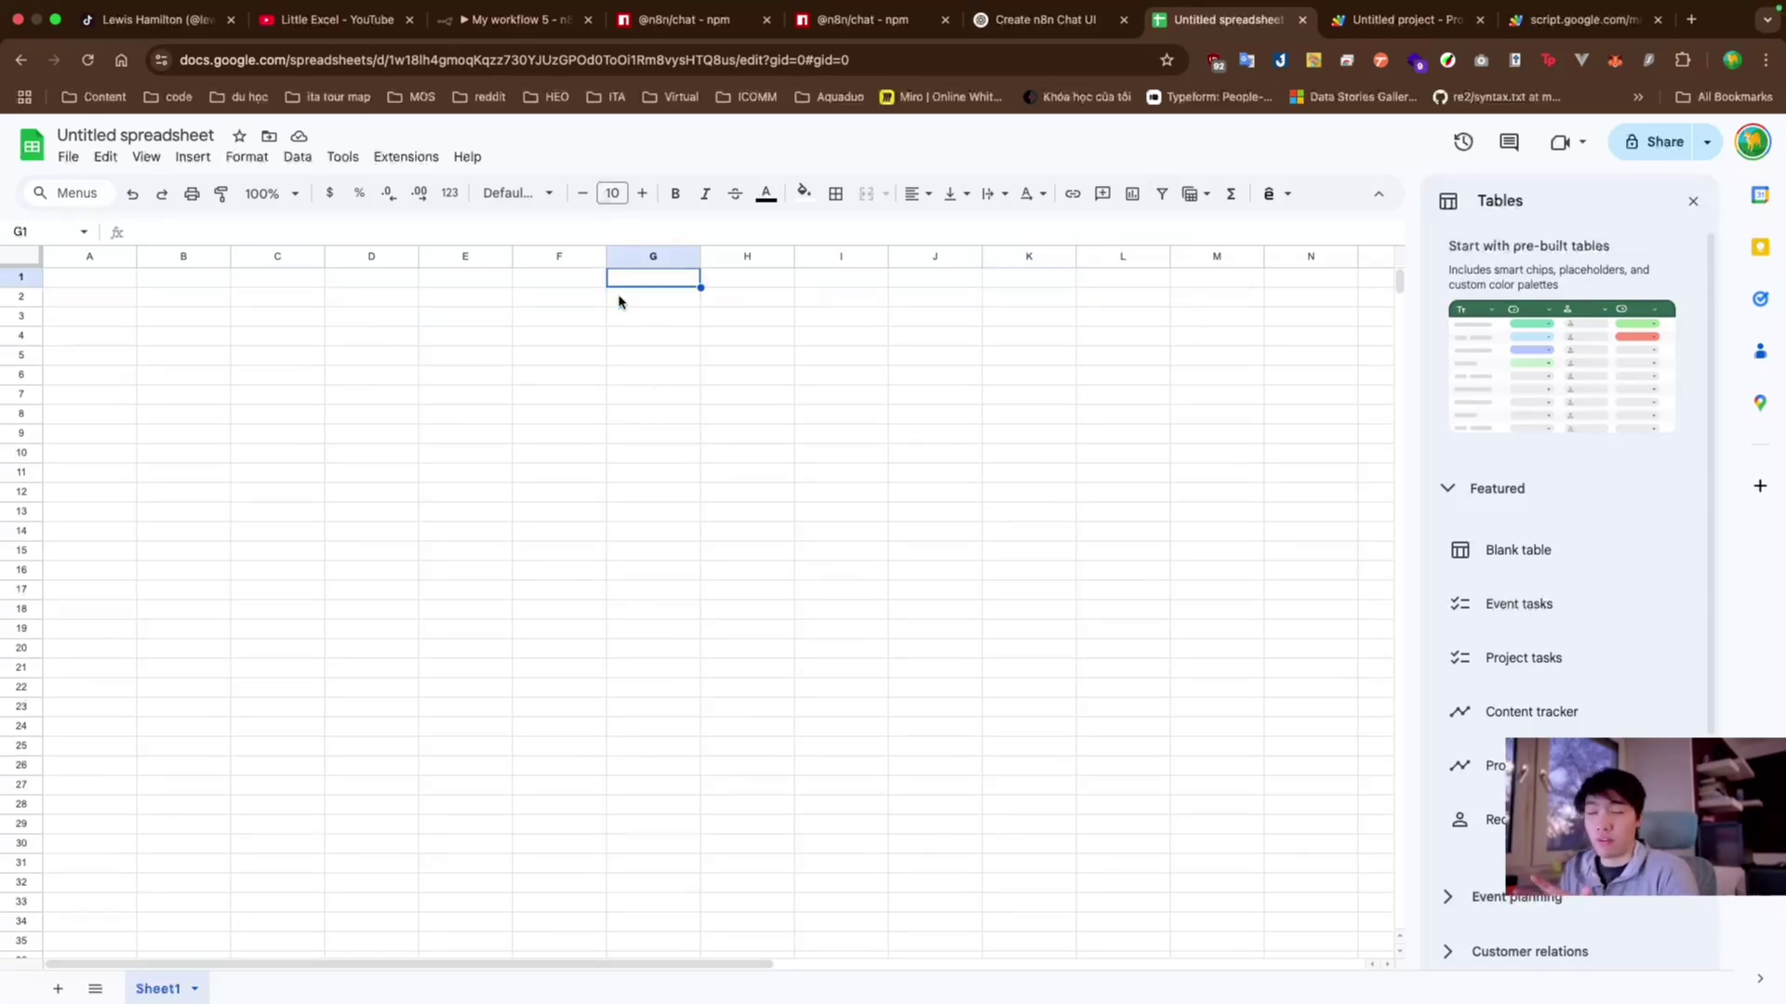
{"action": "mouse_move", "coordinate": [627, 285]}
{"action": "left_mouse_down"}
{"action": "mouse_move", "coordinate": [631, 325]}
{"action": "mouse_move", "coordinate": [645, 294]}
{"action": "left_mouse_up"}
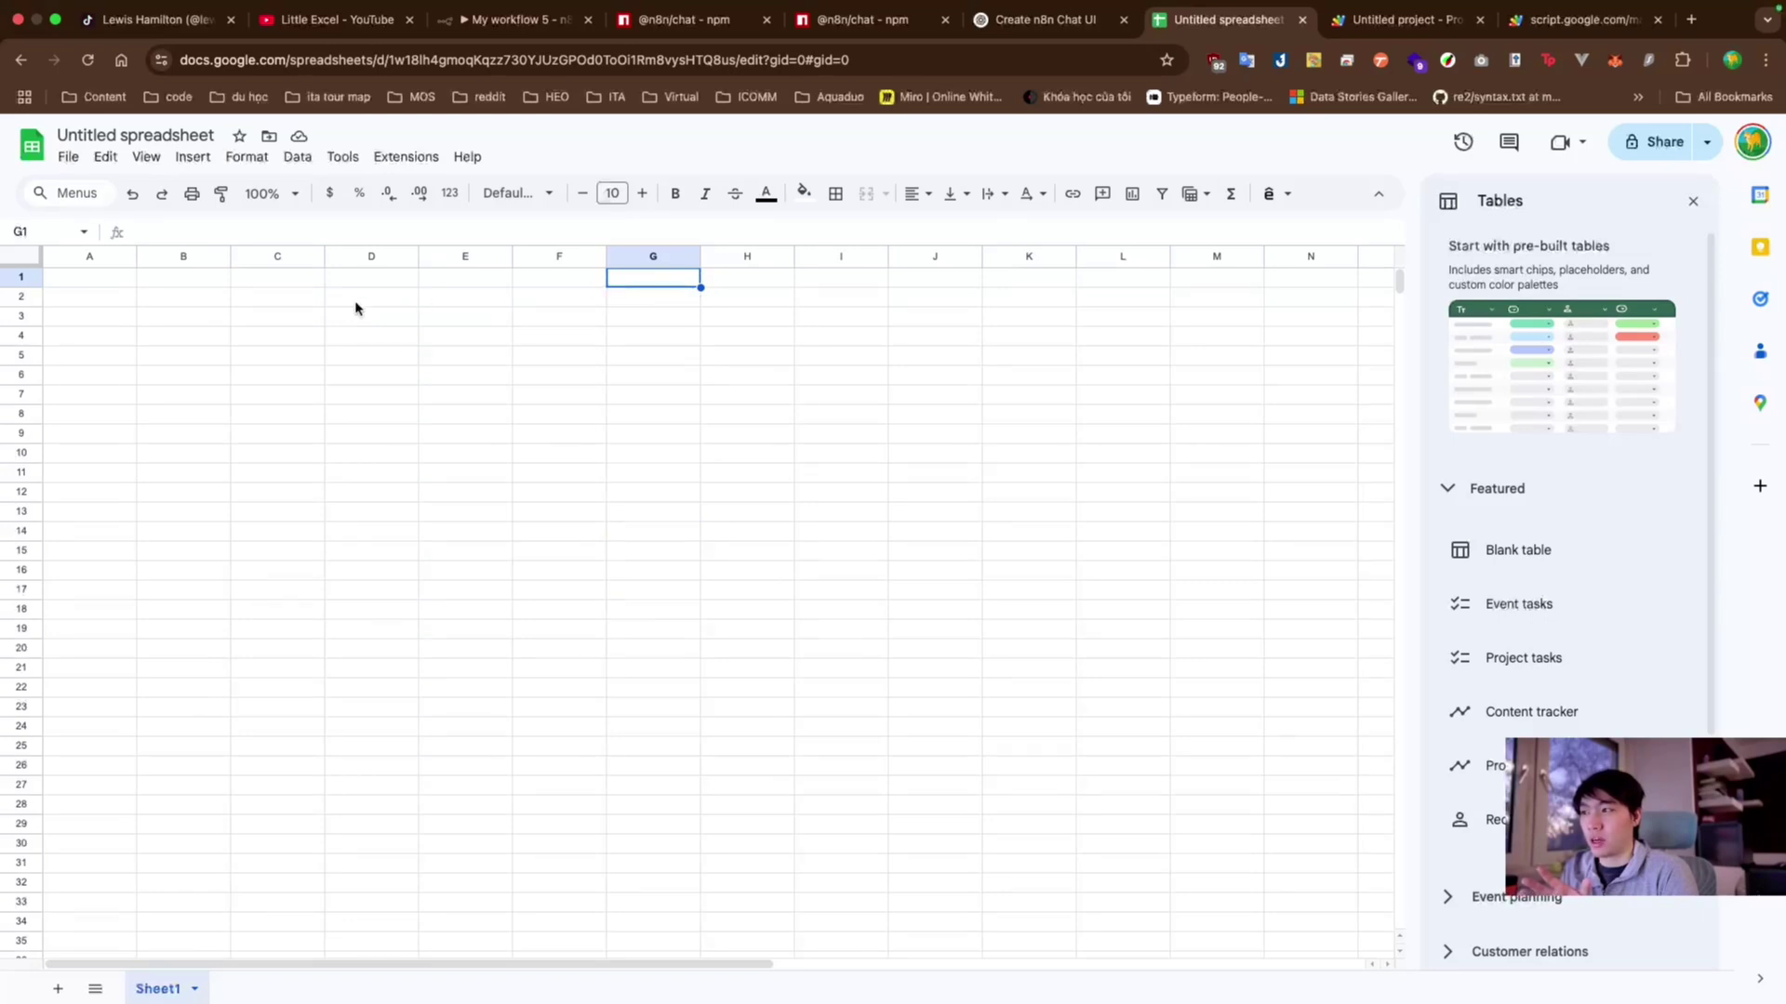
{"action": "left_click", "coordinate": [253, 284]}
{"action": "left_click_drag", "start_coordinate": [253, 286], "coordinate": [275, 668]}
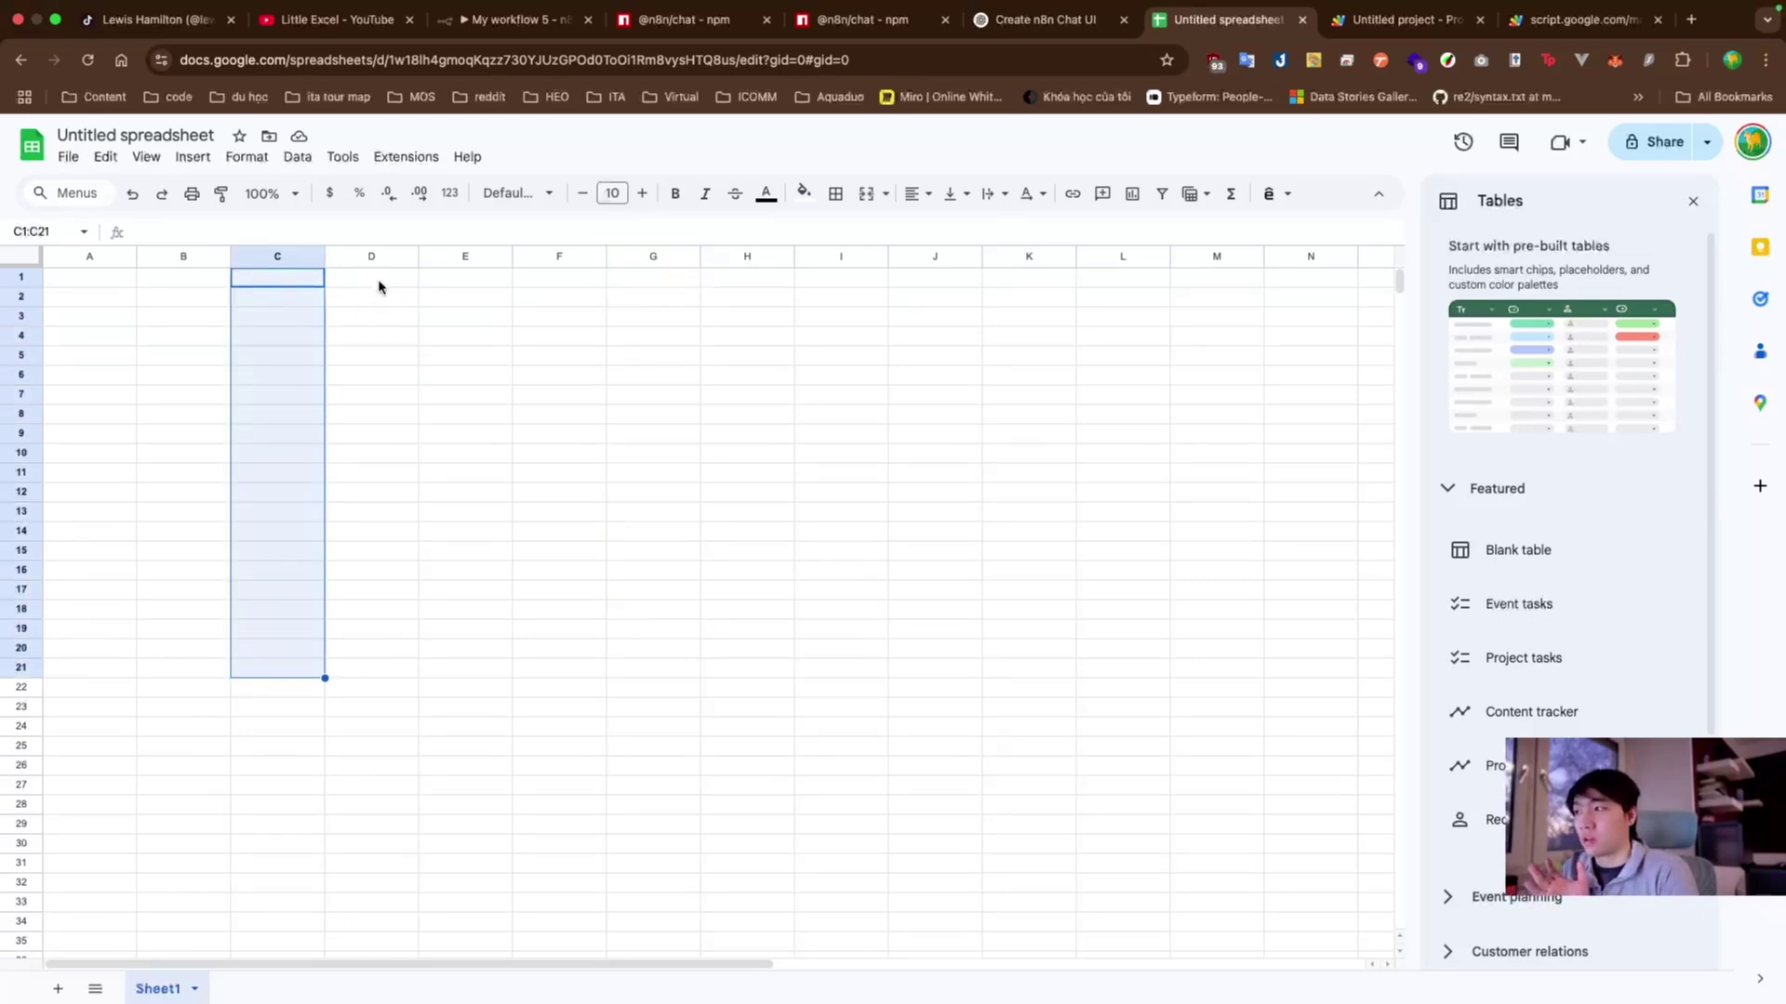
{"action": "left_click_drag", "start_coordinate": [378, 286], "coordinate": [398, 667]}
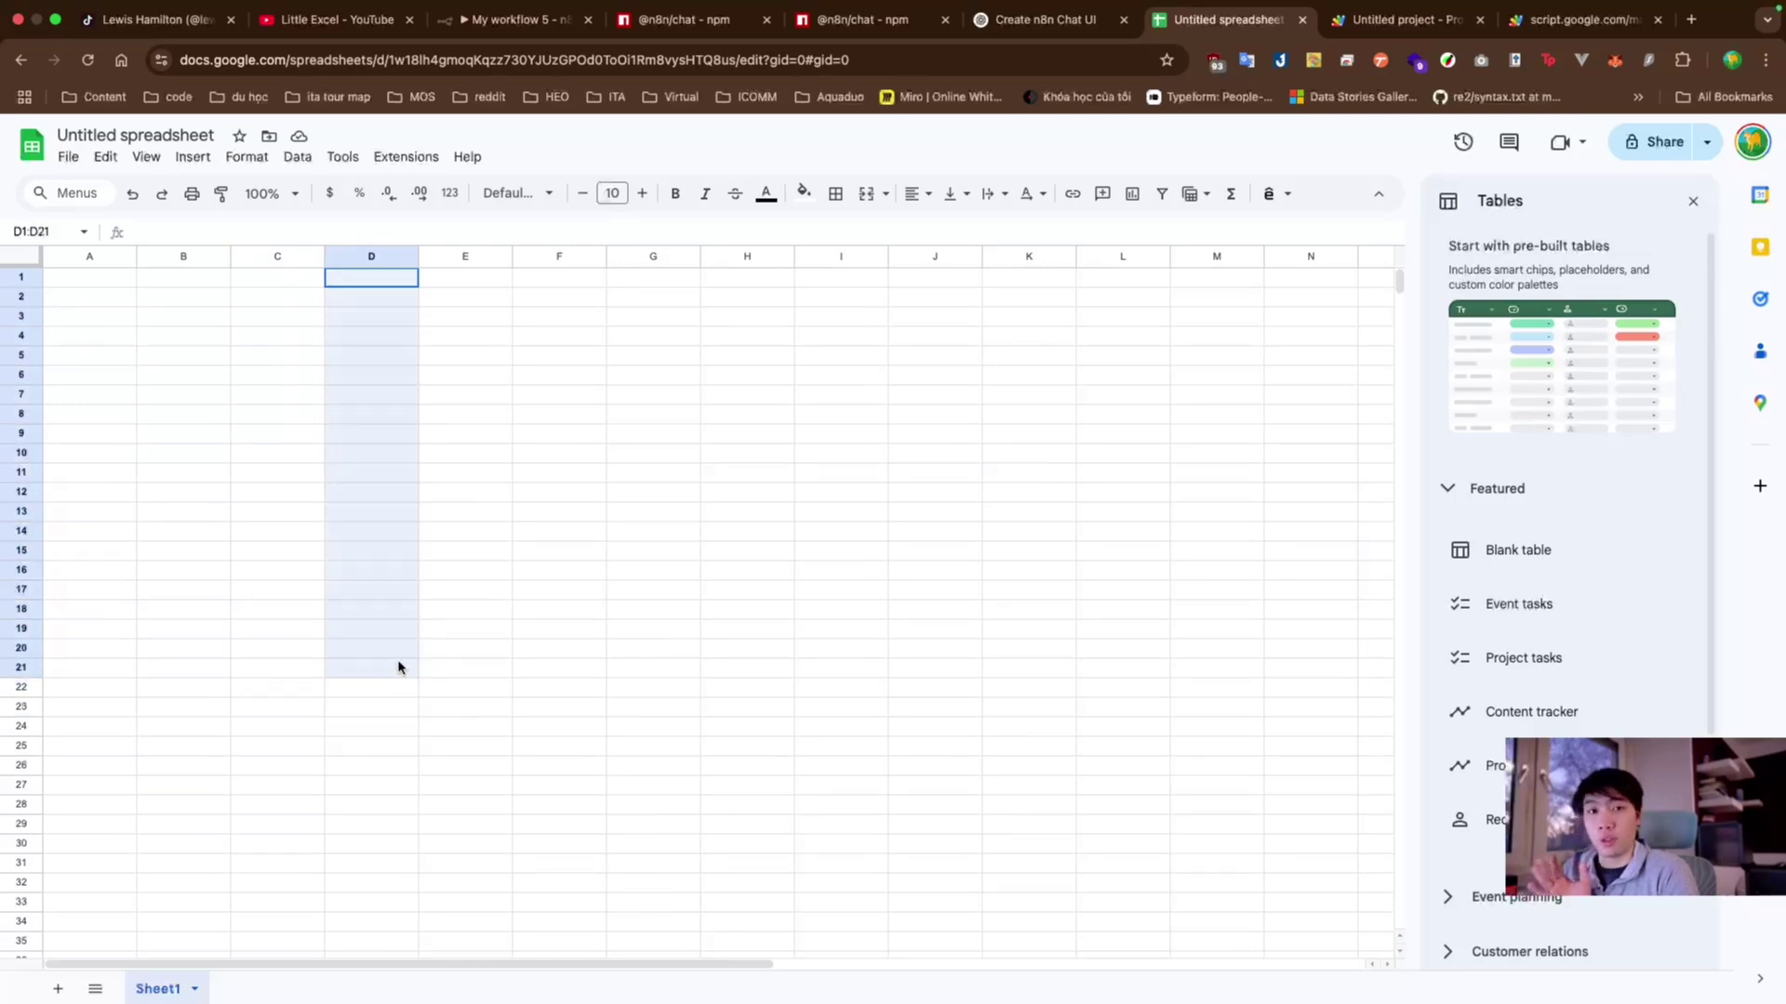
{"action": "left_click_drag", "start_coordinate": [481, 283], "coordinate": [462, 668]}
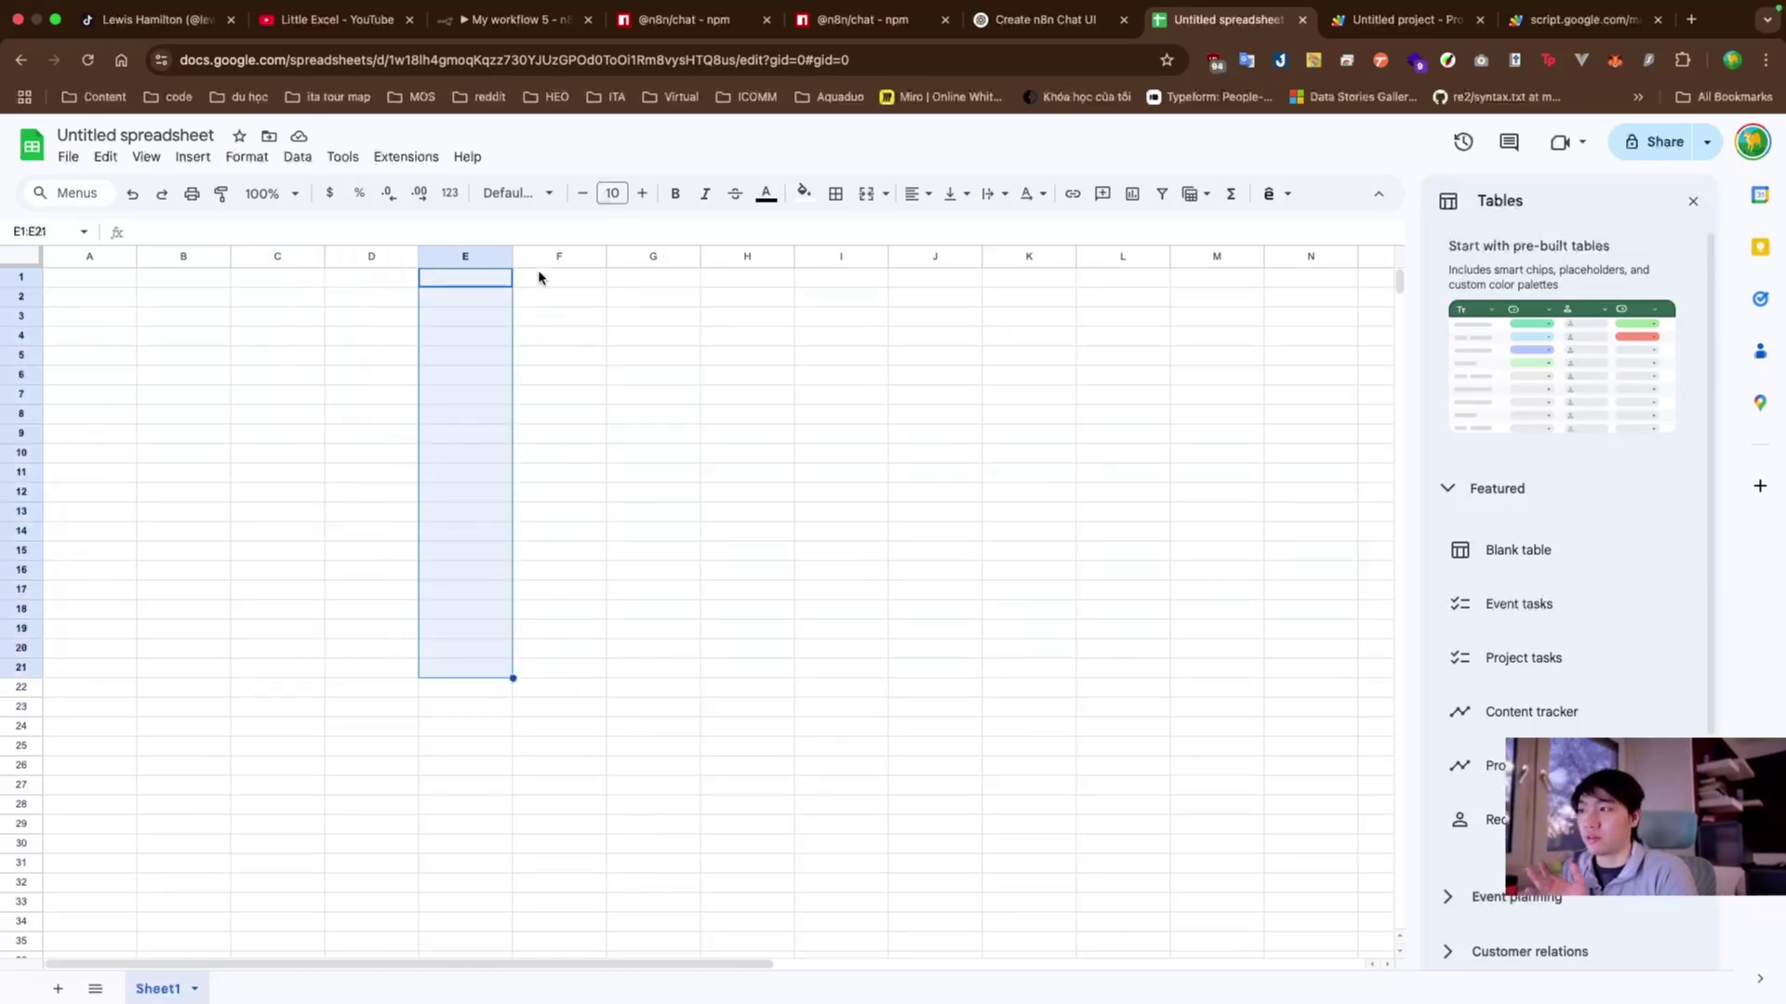
{"action": "left_click_drag", "start_coordinate": [538, 277], "coordinate": [558, 649]}
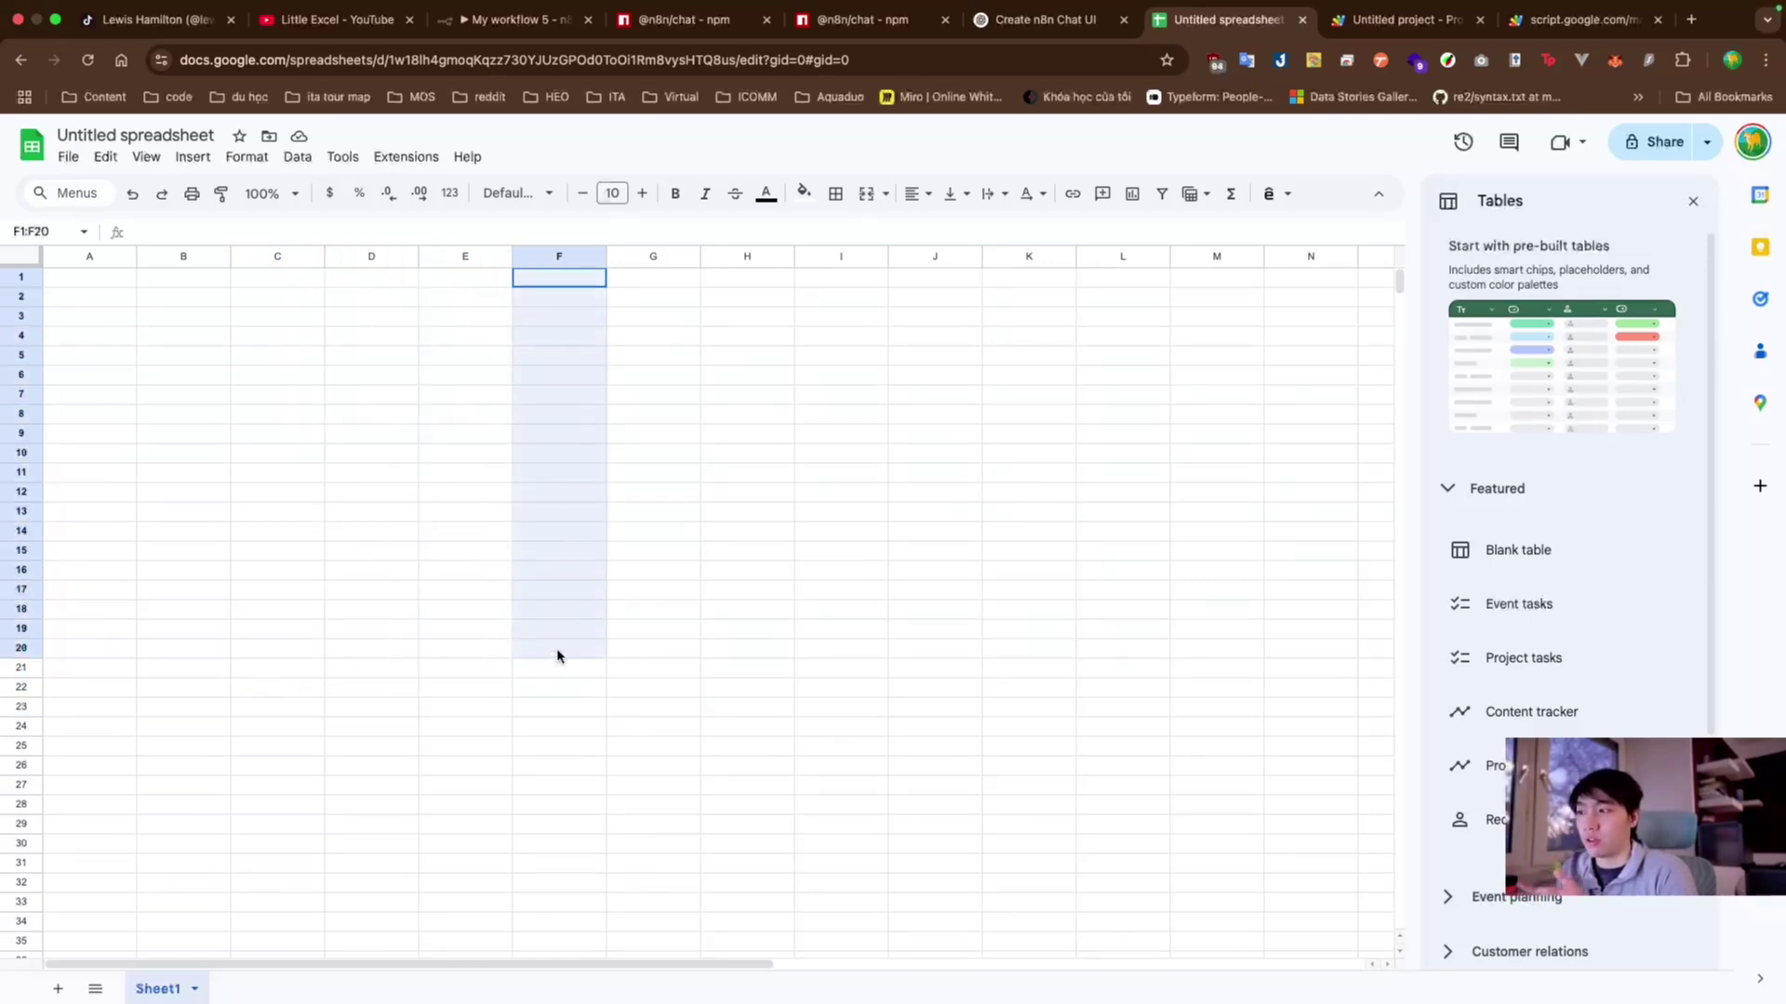
{"action": "left_click", "coordinate": [1544, 22]}
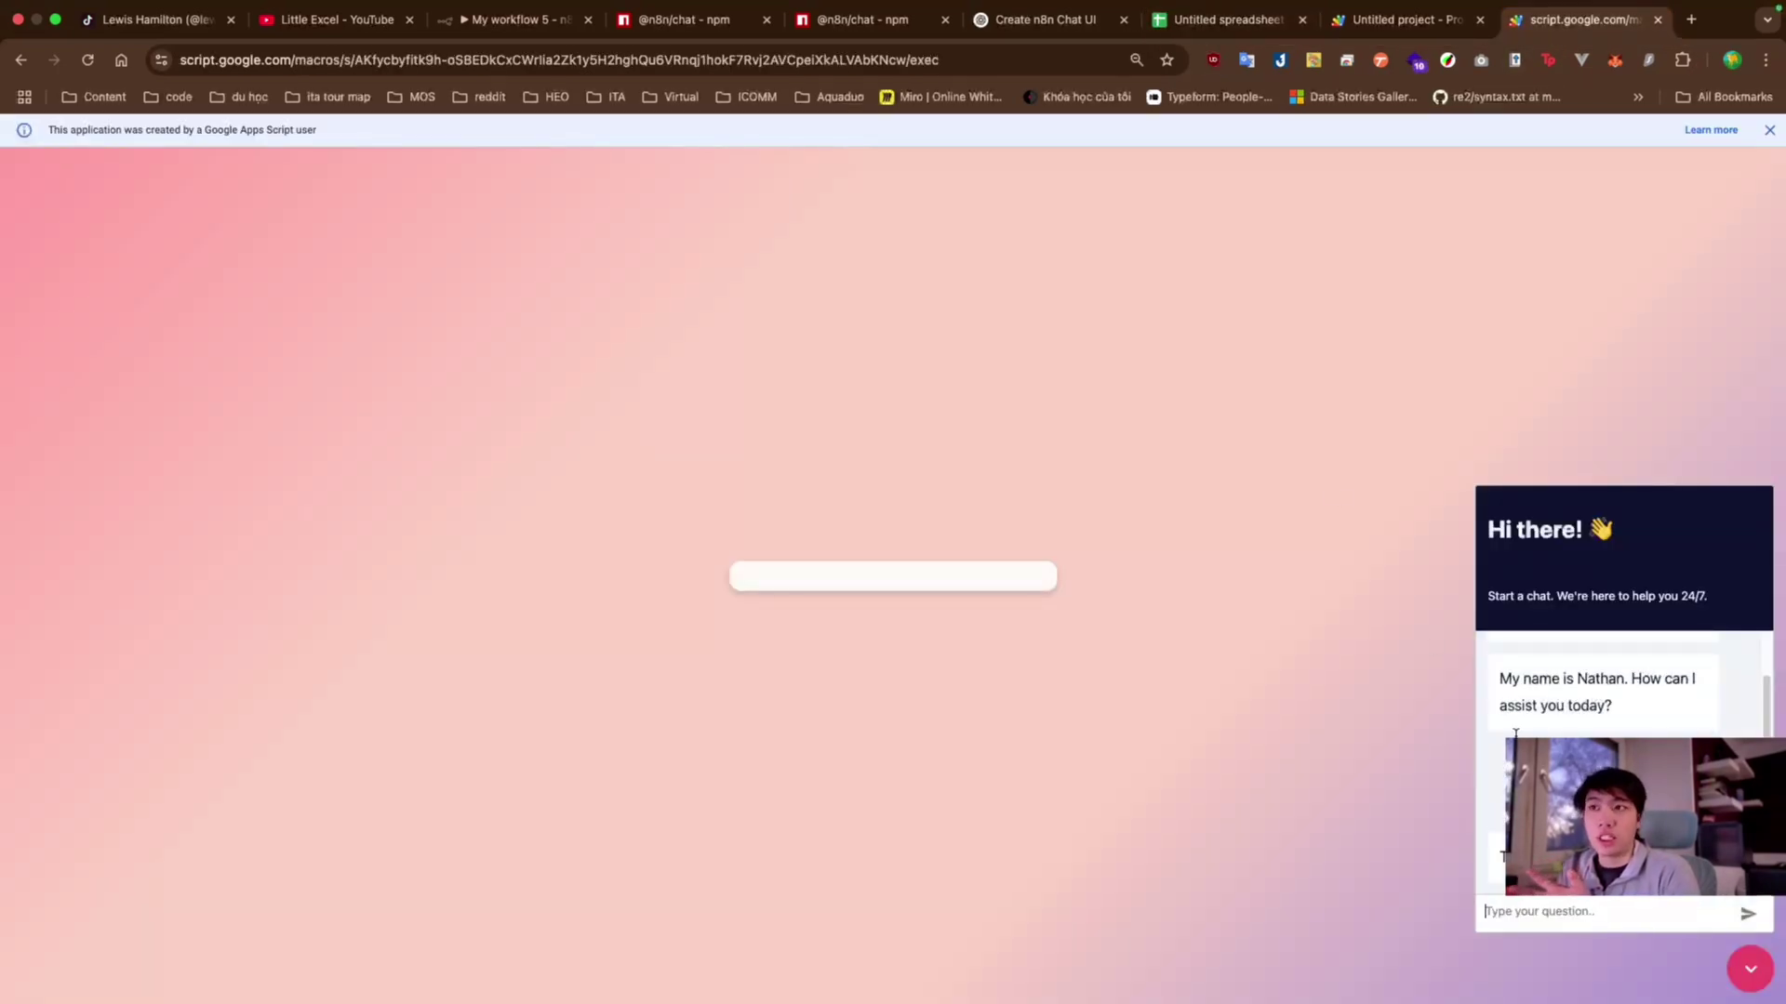
{"action": "left_click", "coordinate": [1222, 20]}
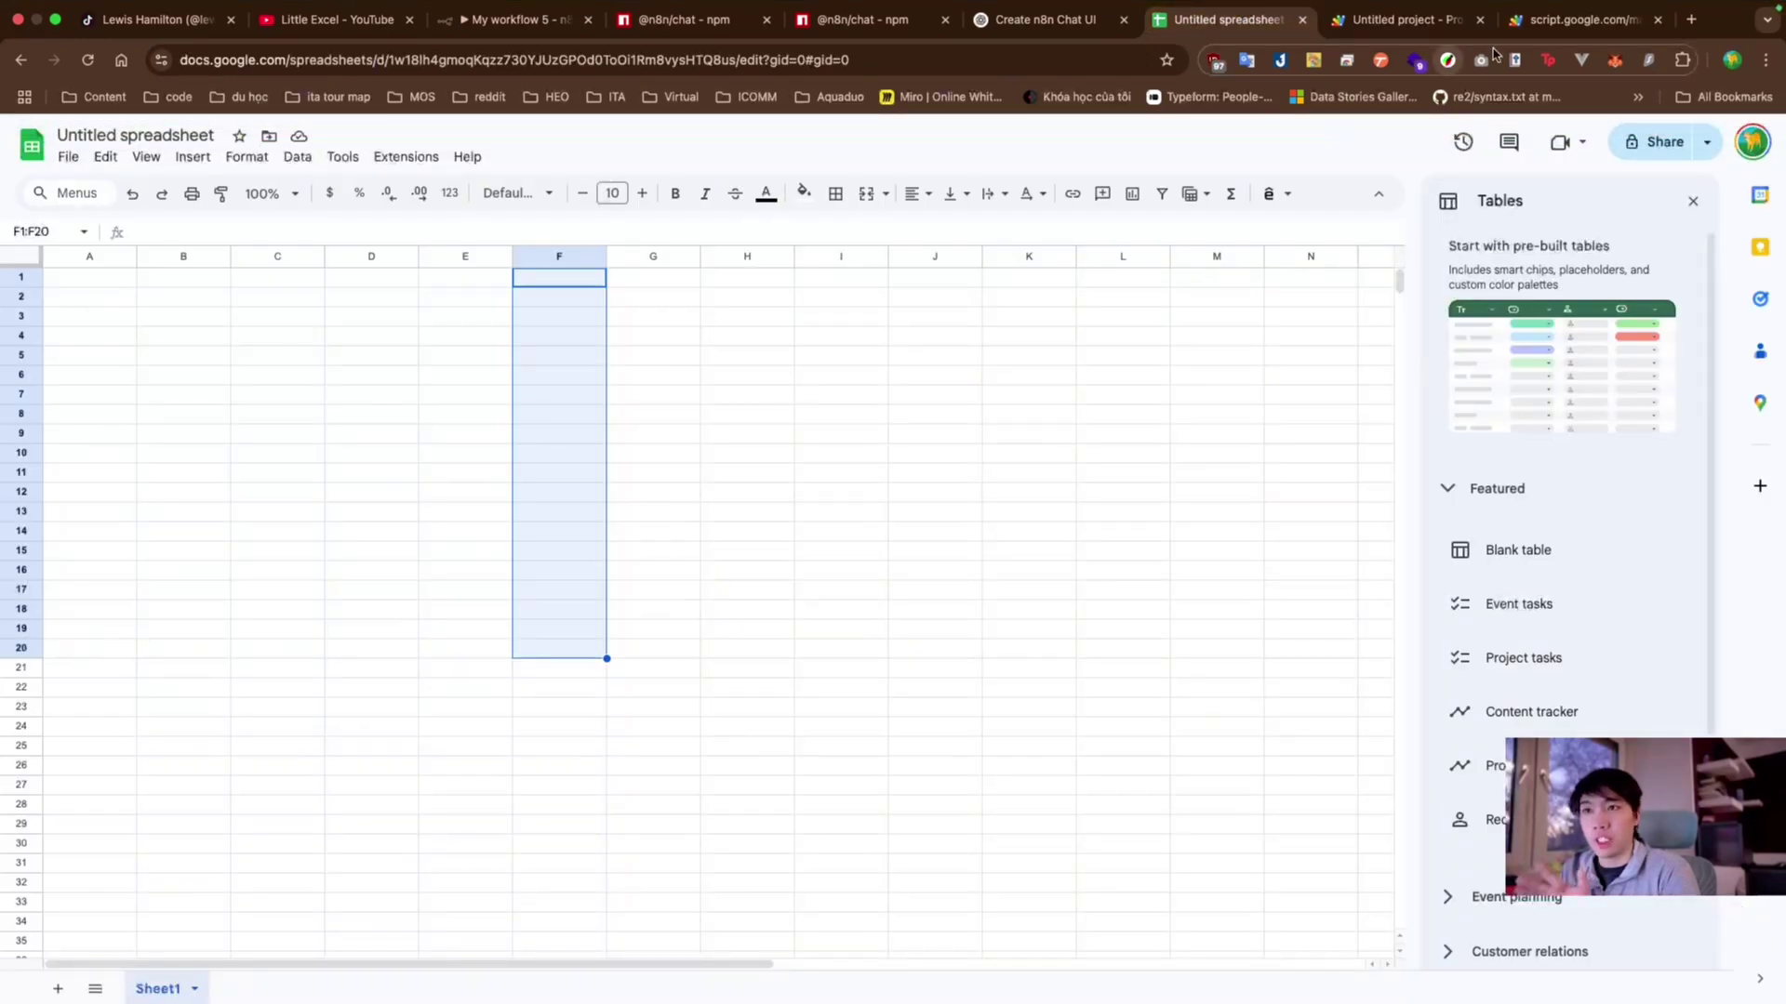
{"action": "left_click", "coordinate": [1544, 20]}
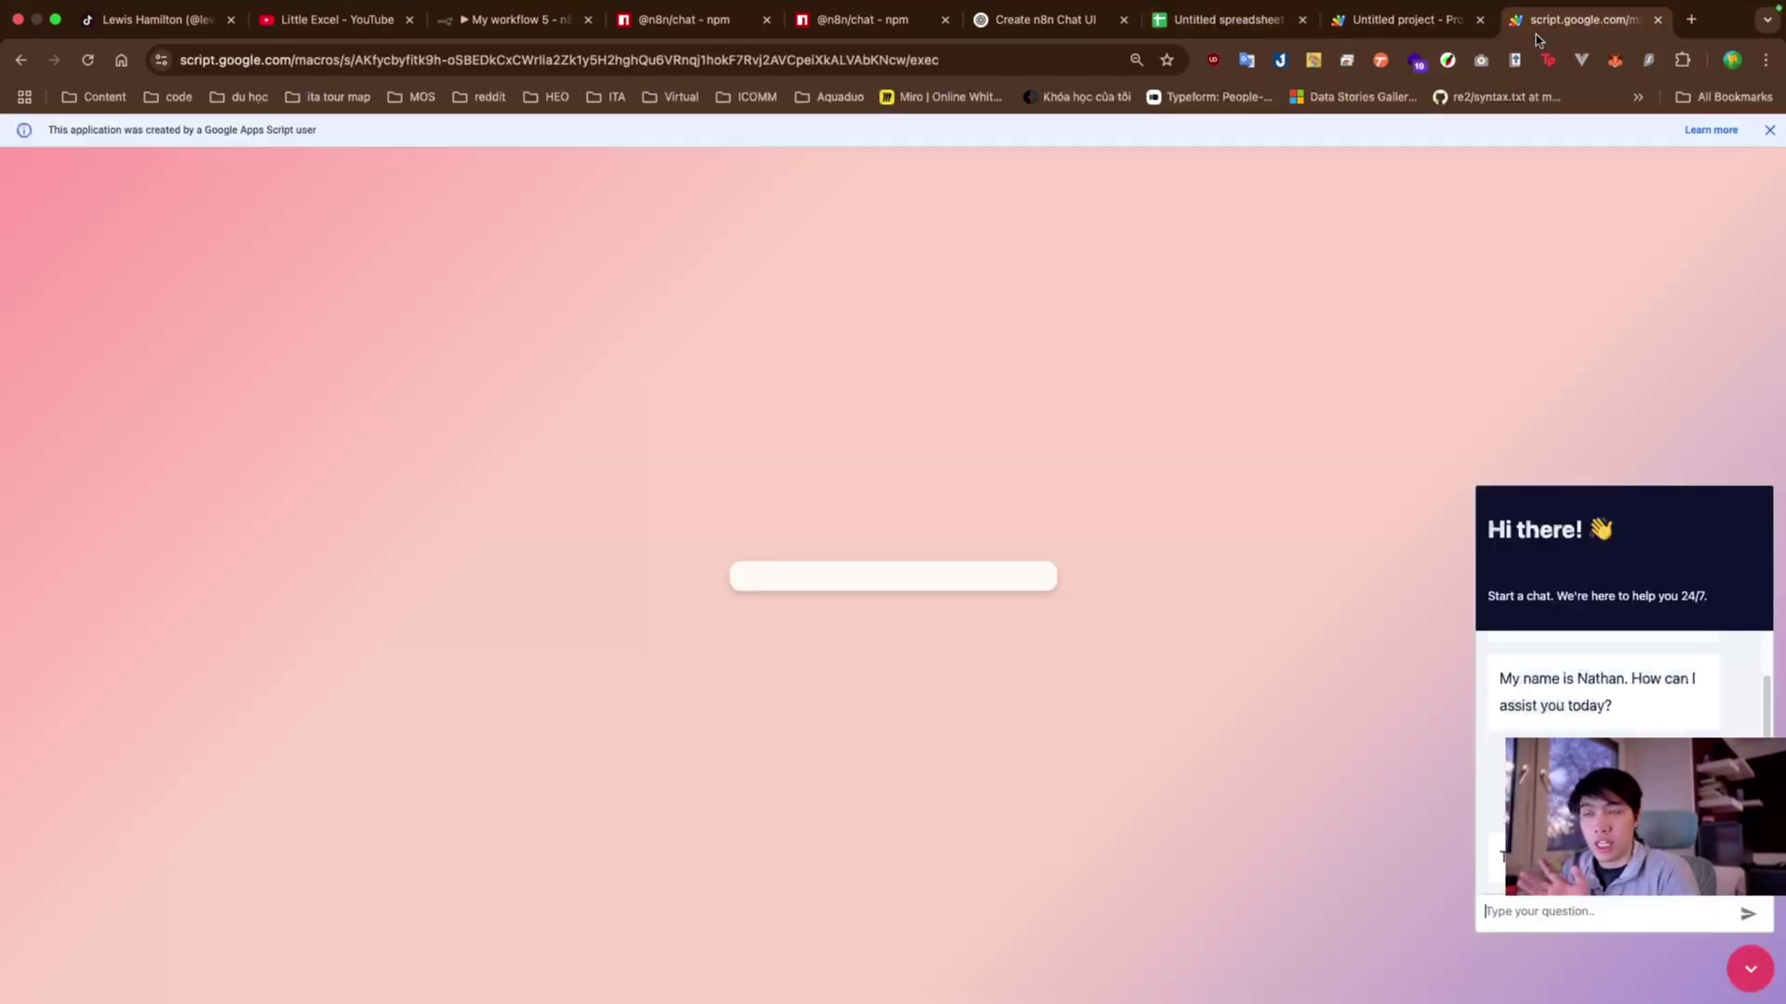
{"action": "left_click", "coordinate": [1444, 28]}
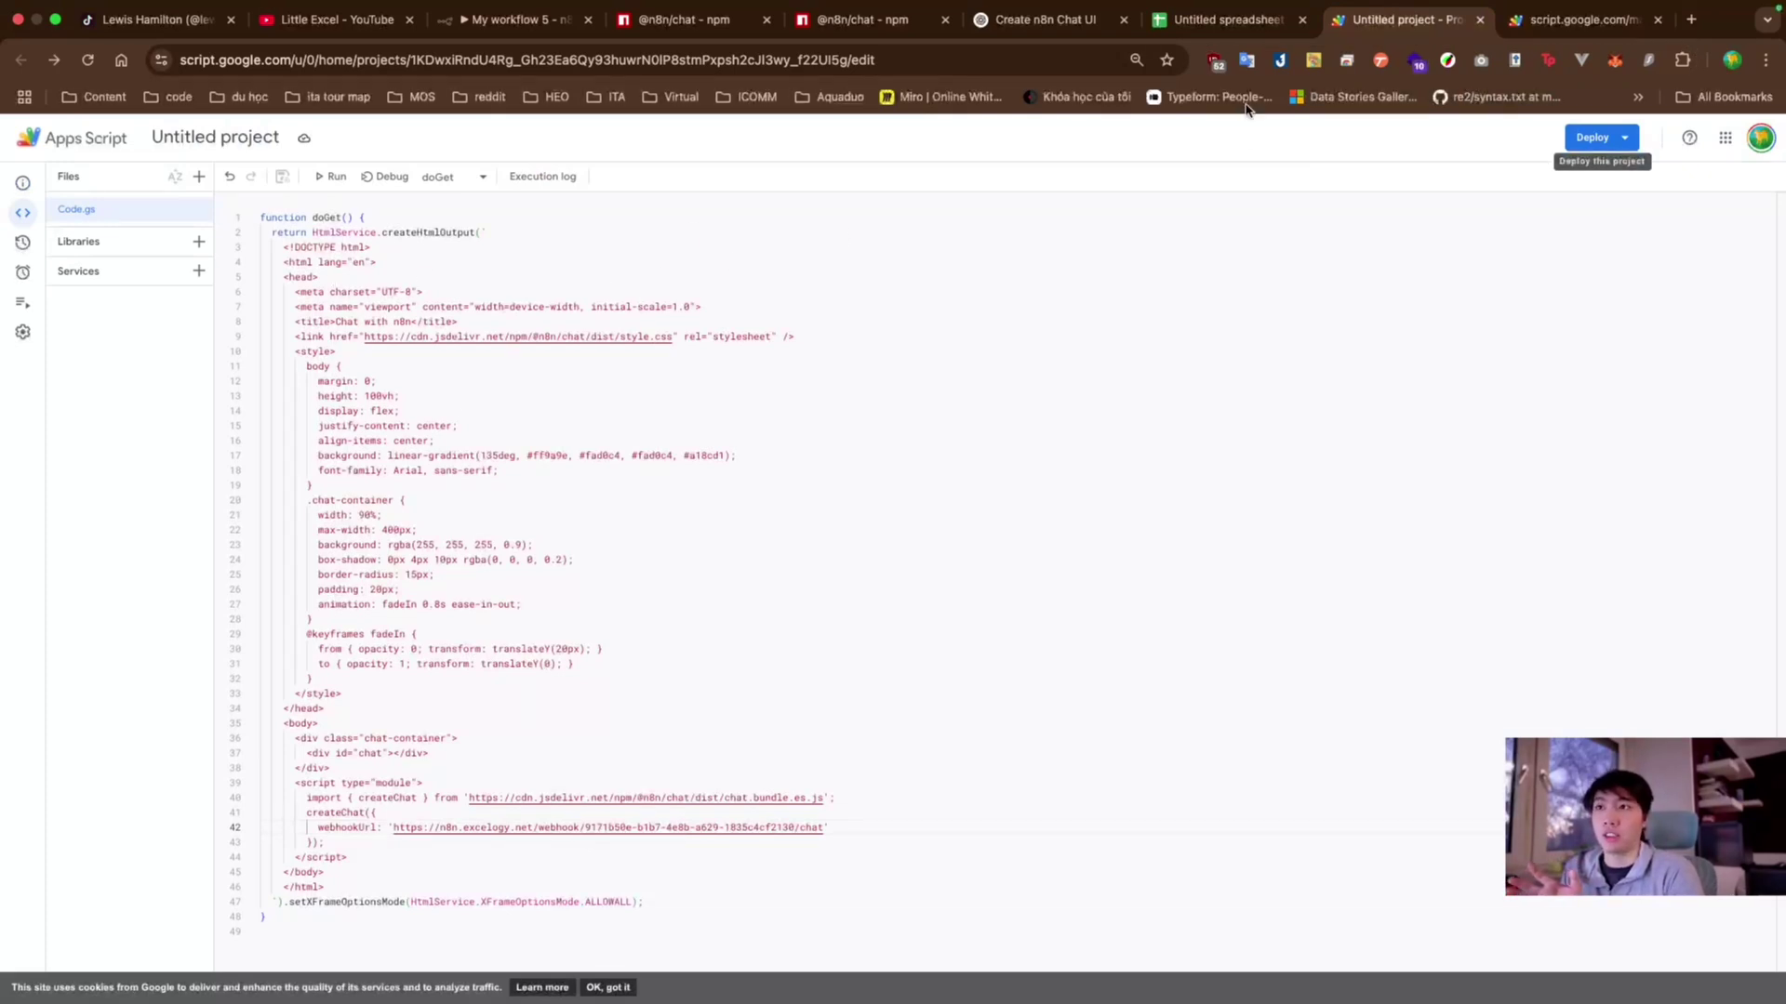
{"action": "left_click", "coordinate": [1220, 18]}
{"action": "left_click_drag", "start_coordinate": [505, 565], "coordinate": [503, 636]}
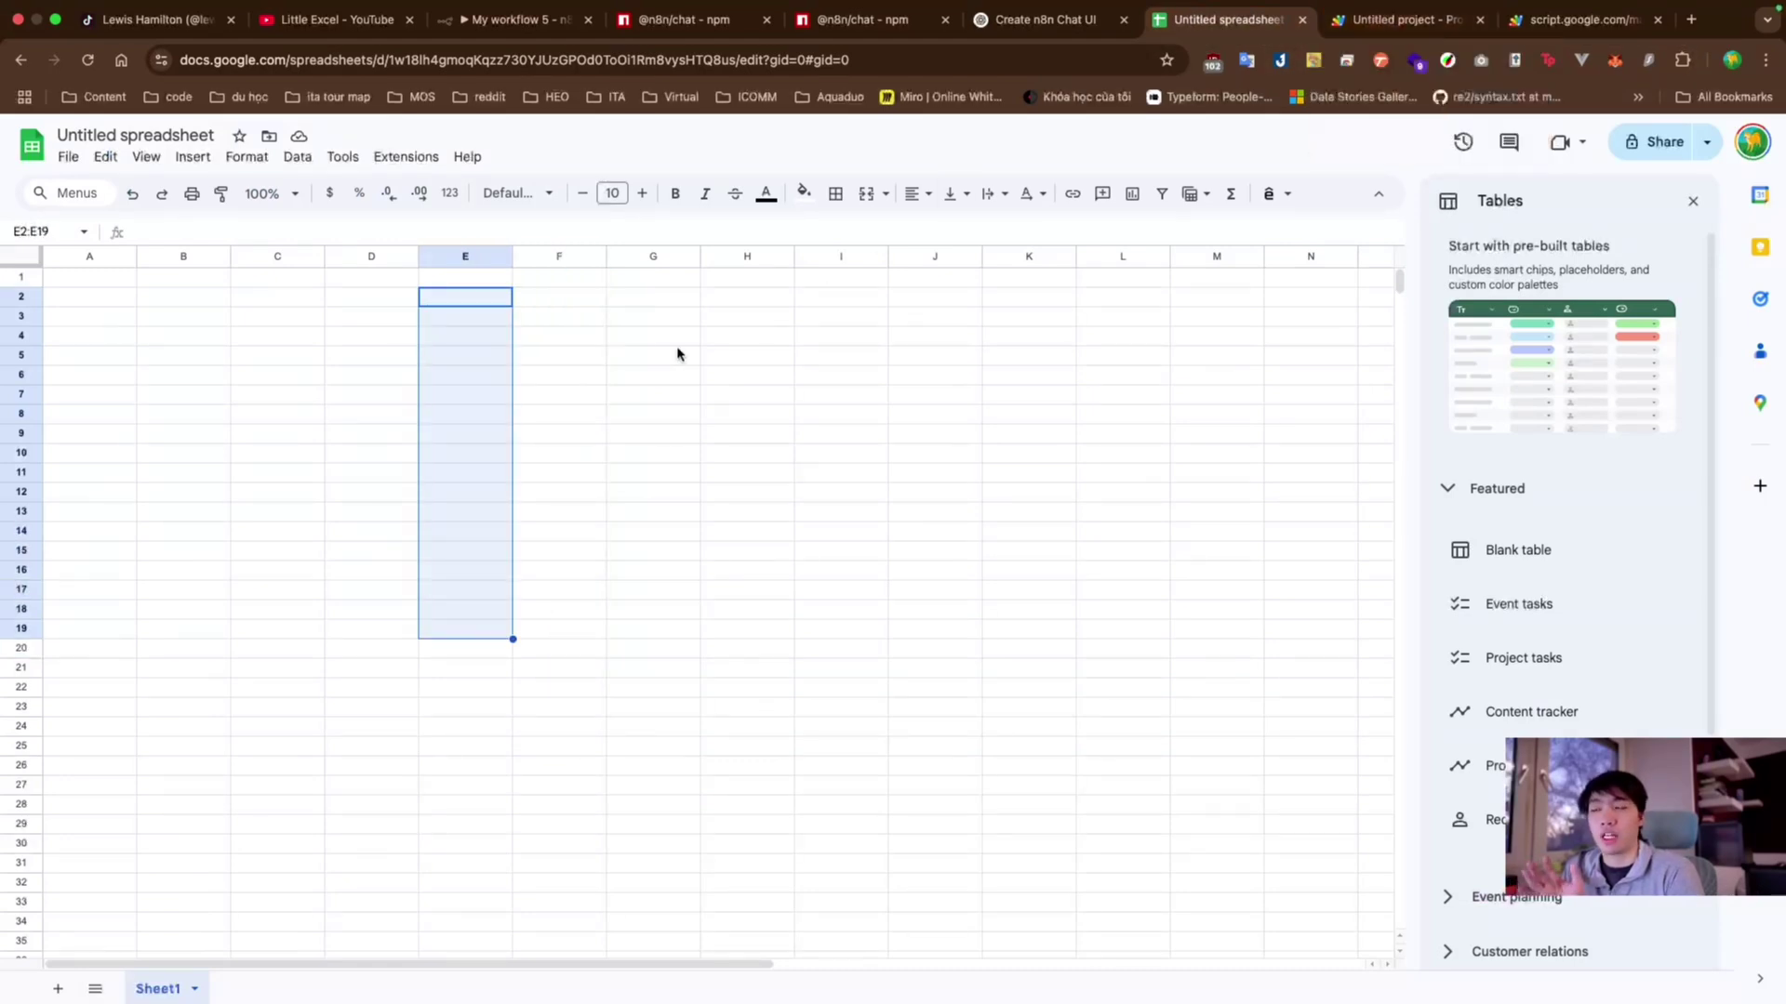
{"action": "left_click_drag", "start_coordinate": [562, 298], "coordinate": [600, 628]}
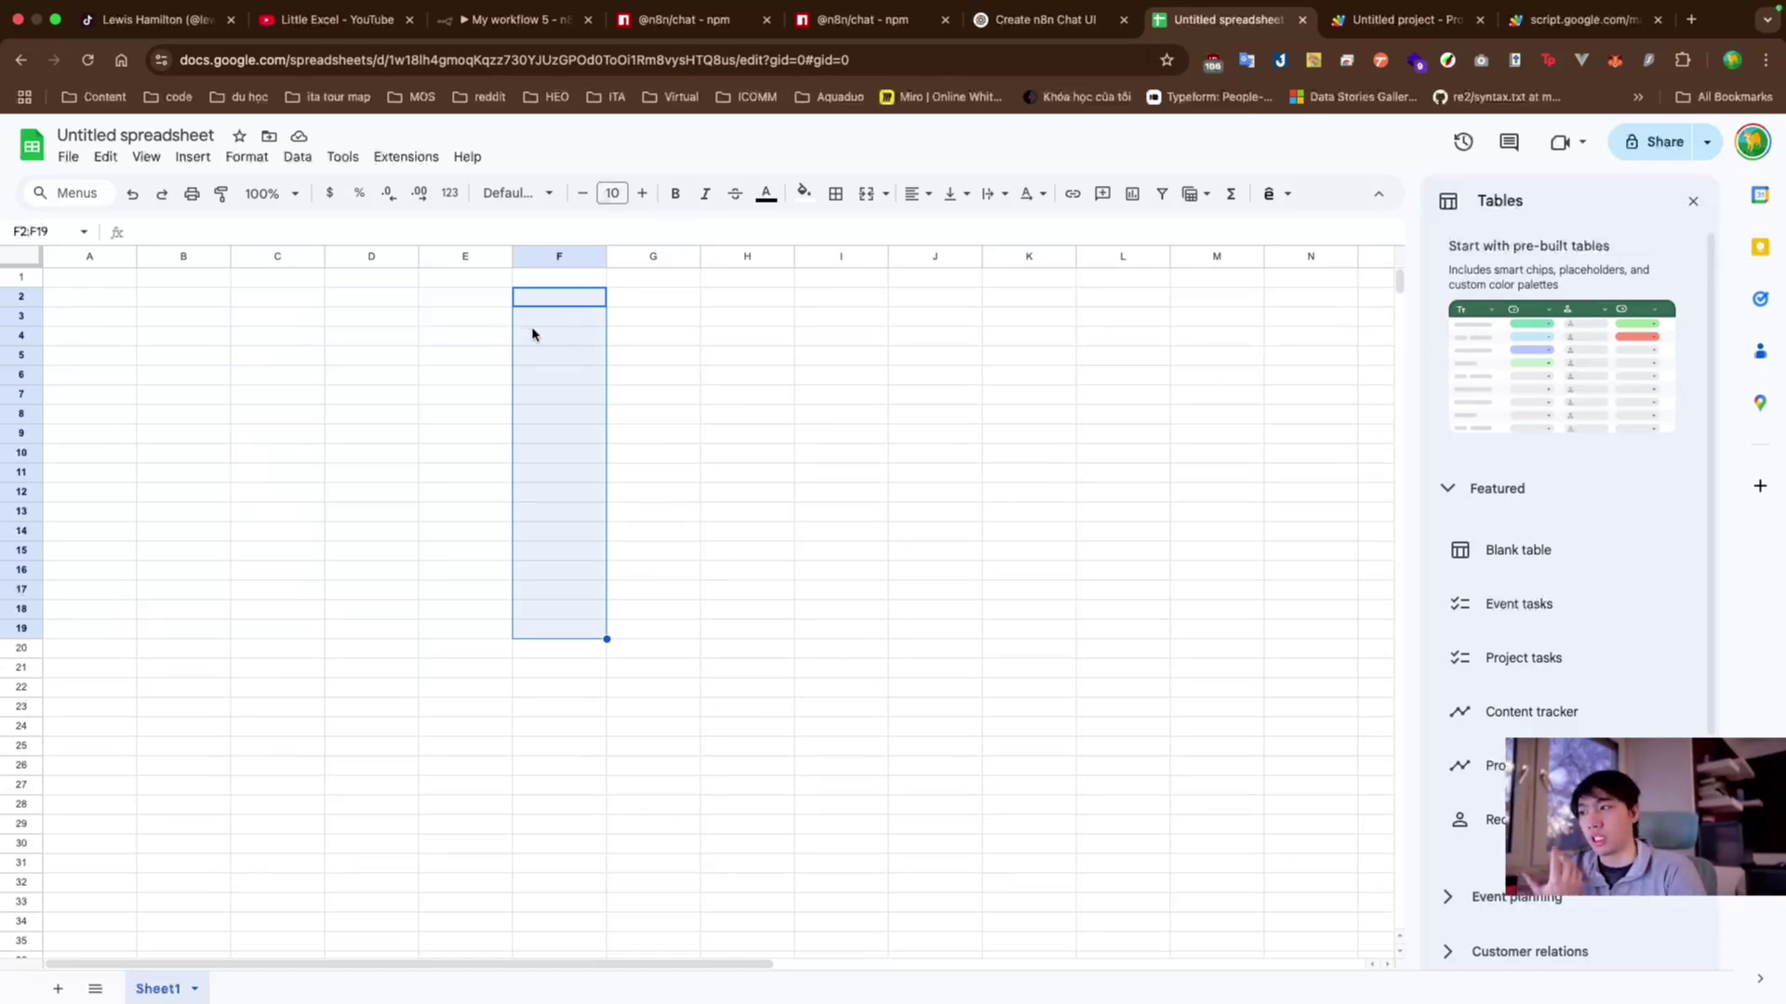
{"action": "left_click", "coordinate": [479, 304]}
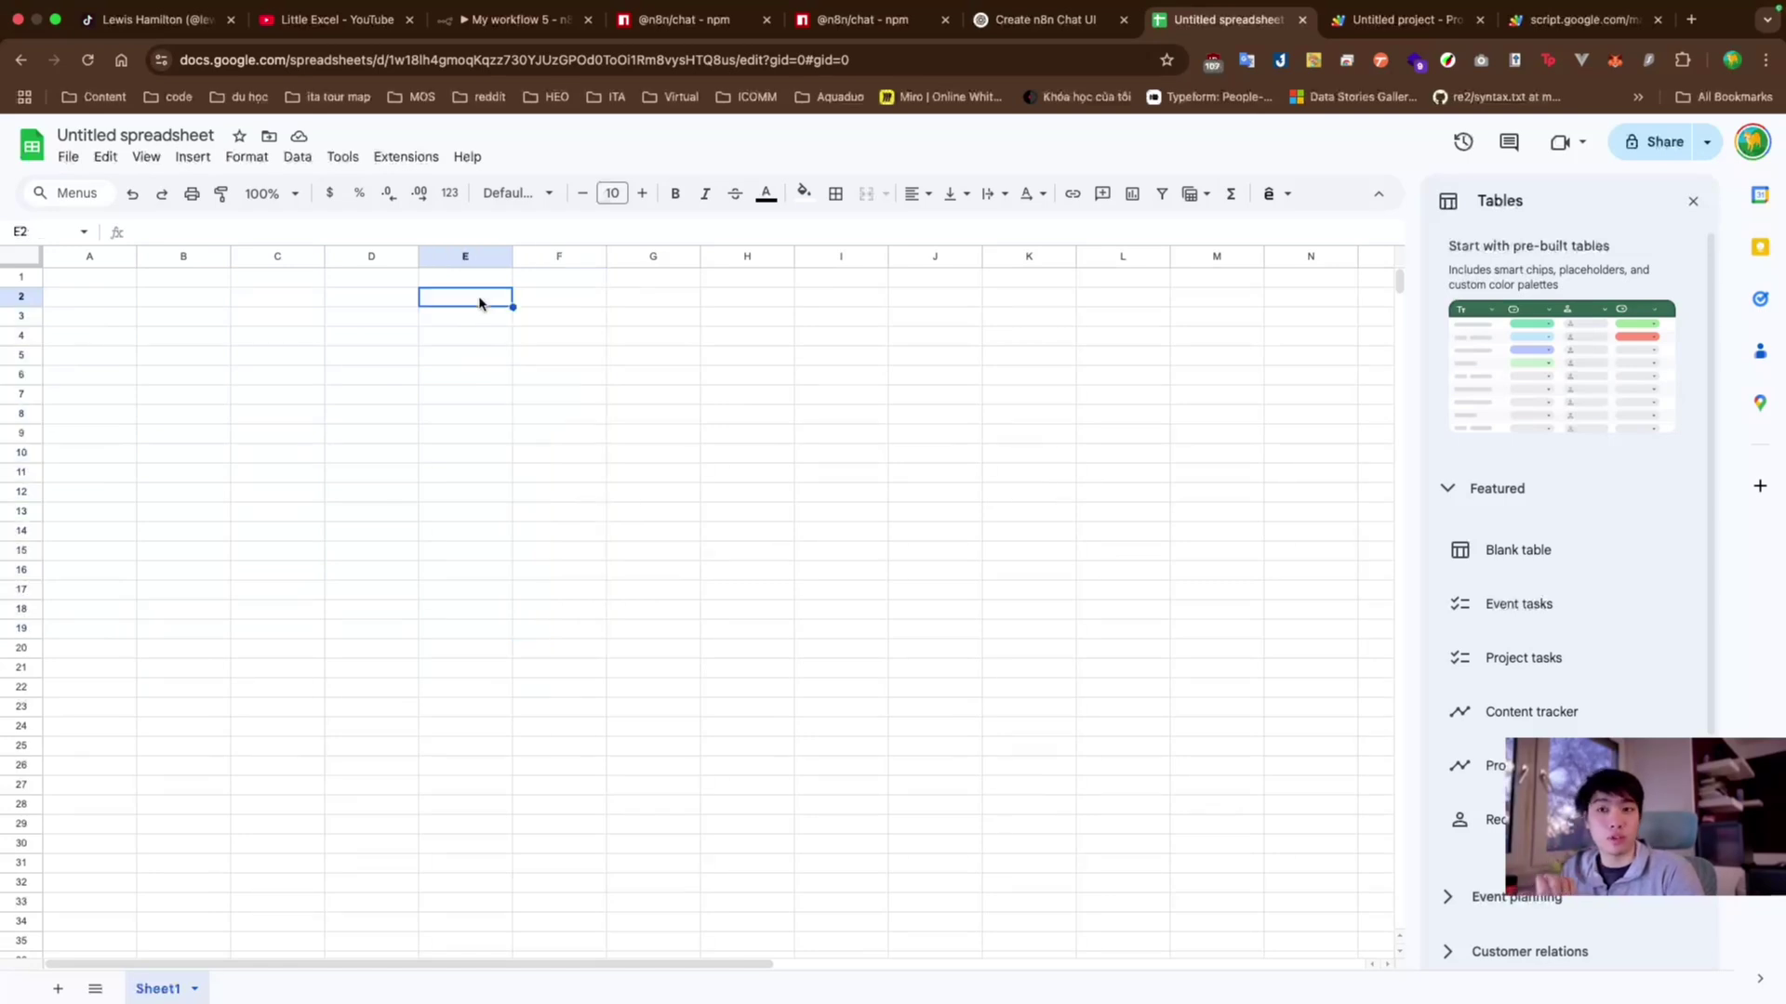